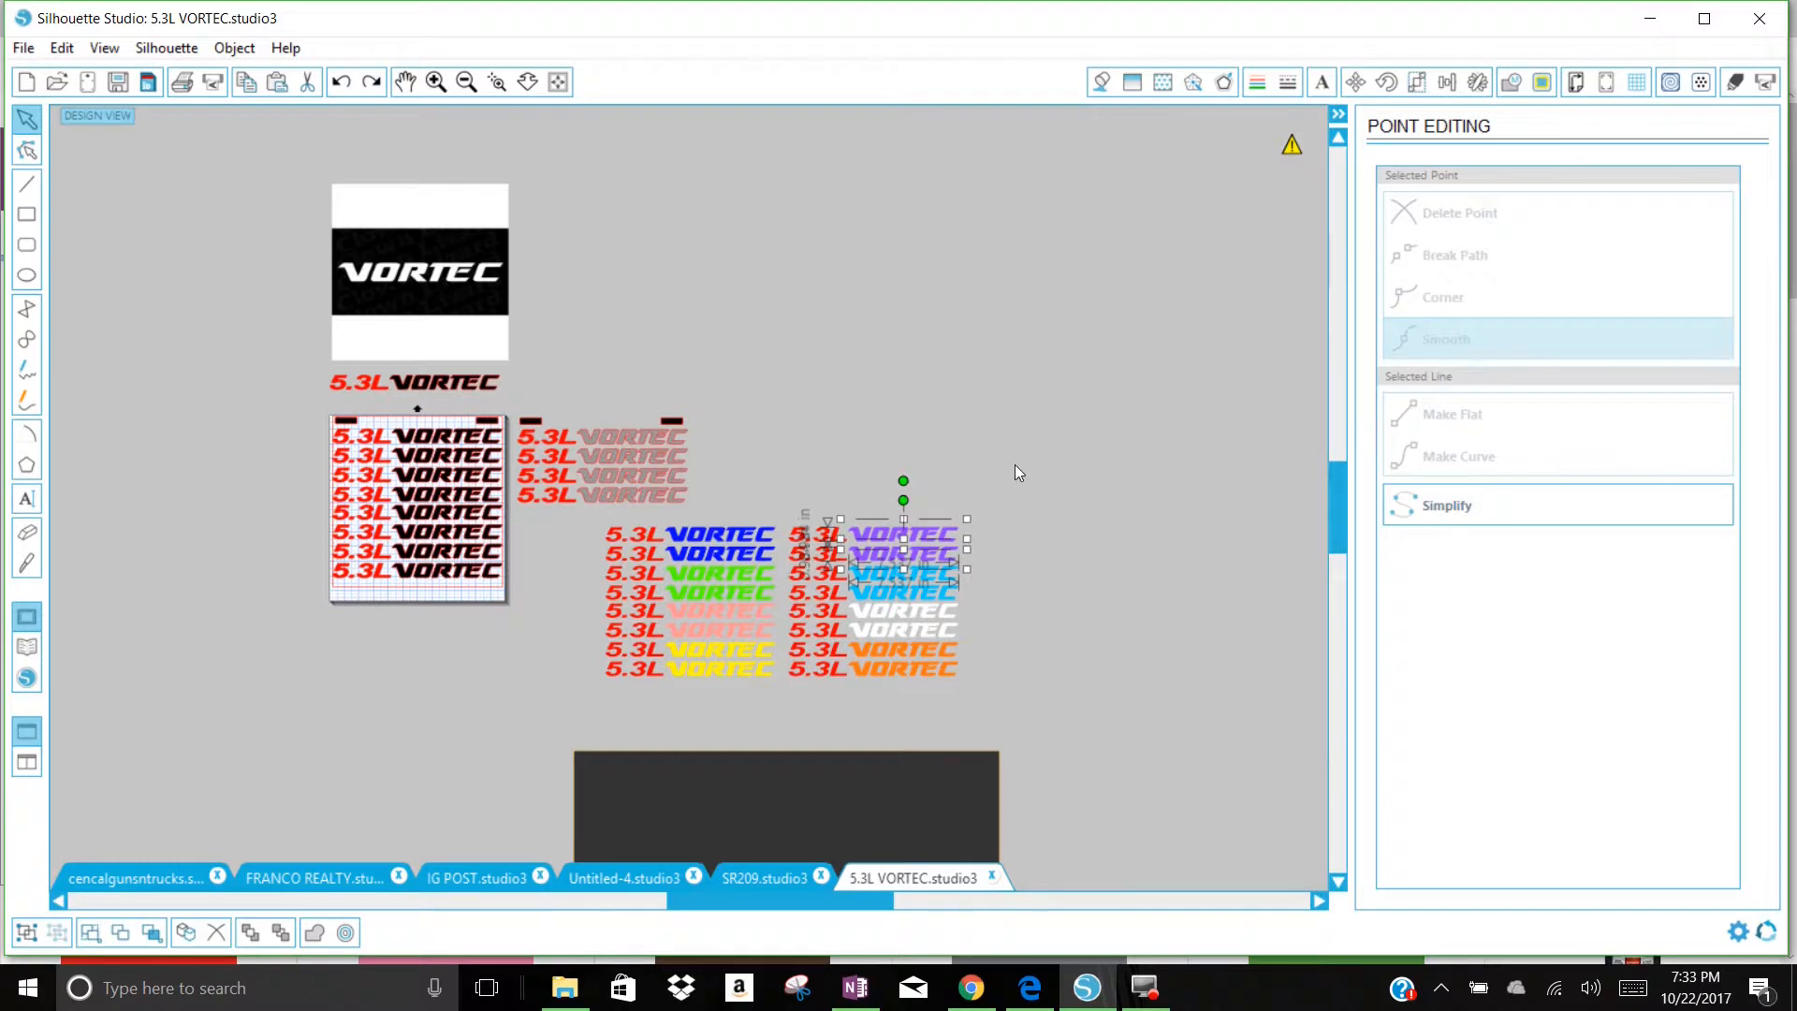
# Step: Move the dark rectangle up behind the two columns of coloured 5.3L VORTEC decals
pyautogui.moveTo(915, 842); pyautogui.dragTo(912, 608)
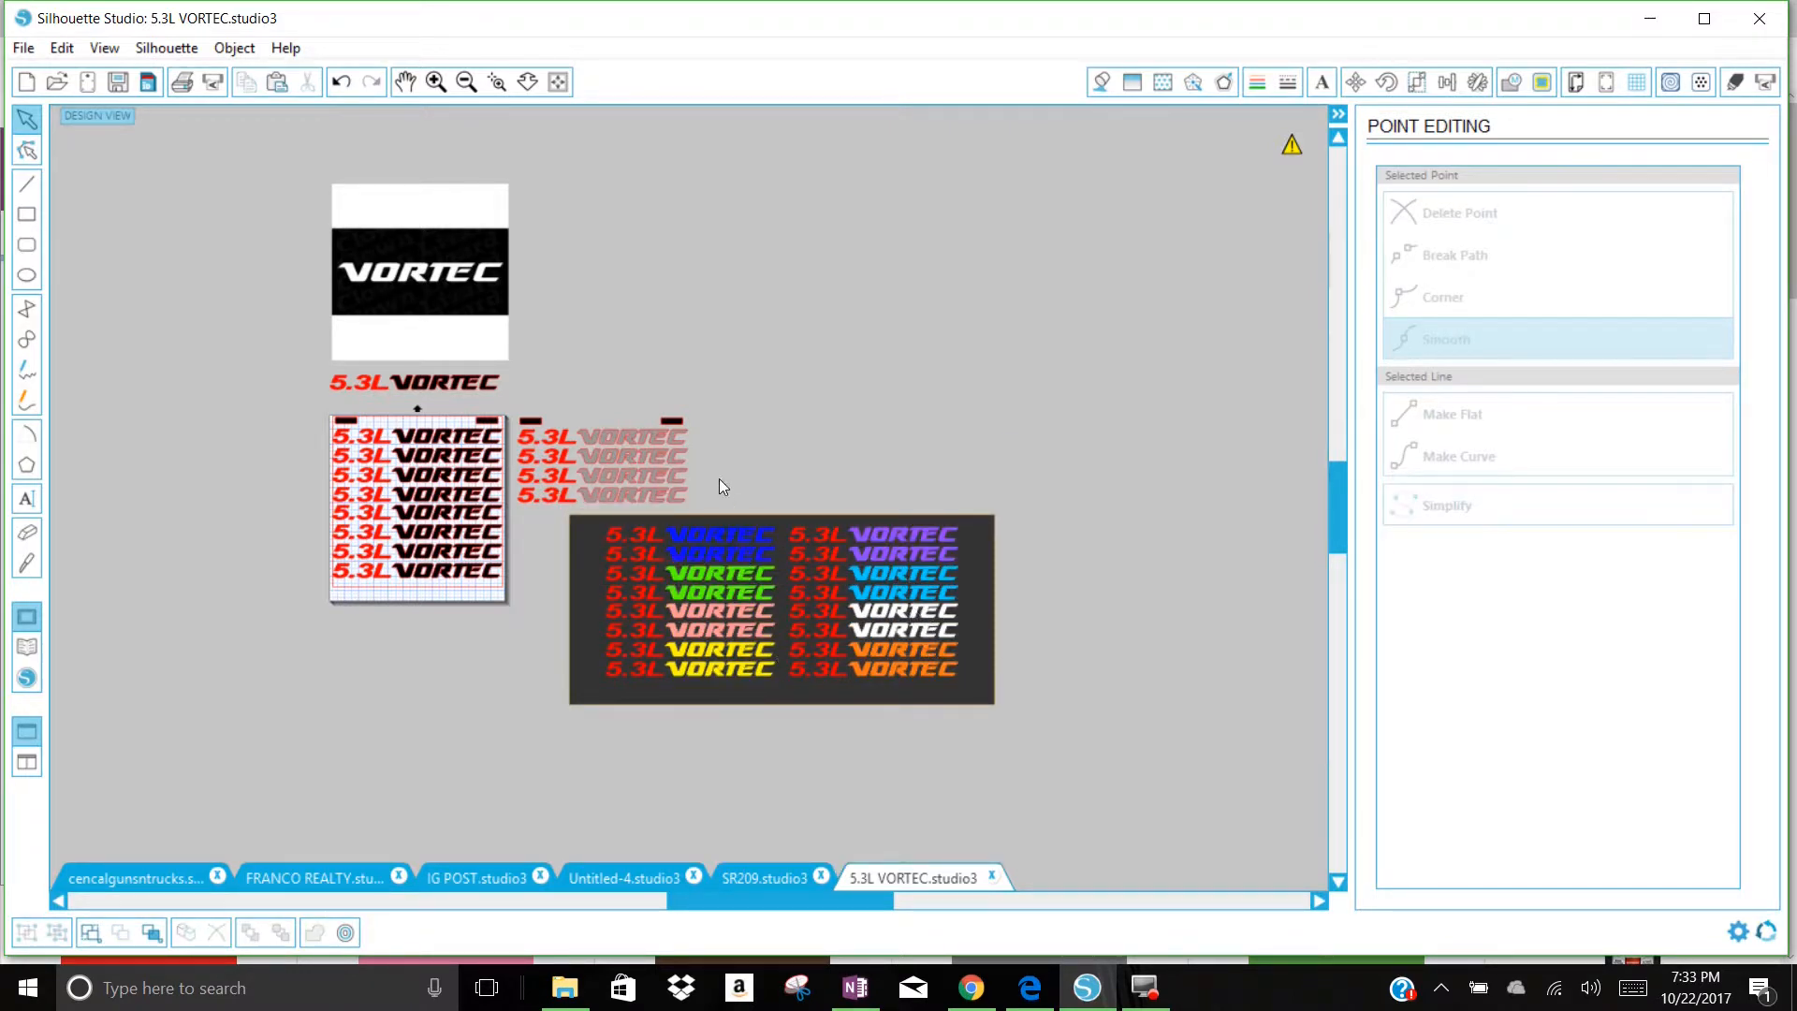
# Step: Duplicate the grey 5.3L VORTEC decal group and place the copy in the empty area above the dark rectangle
pyautogui.click(598, 494)
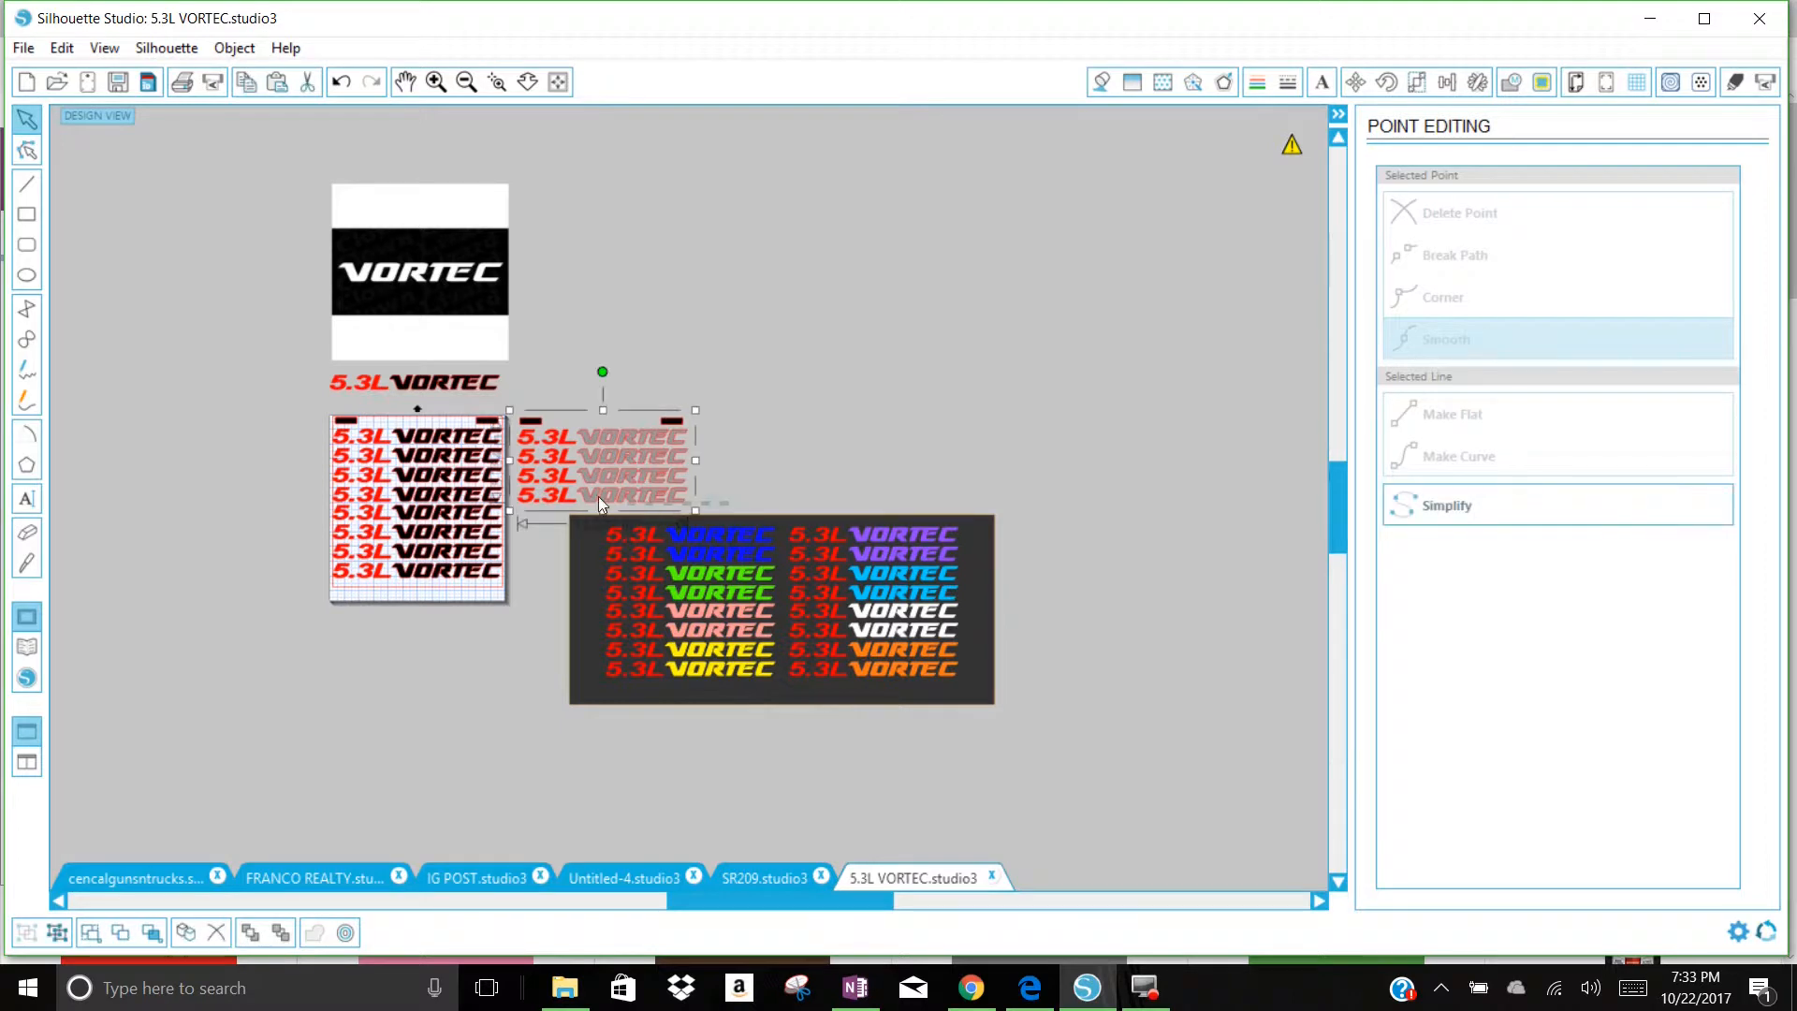
pyautogui.click(580, 483)
pyautogui.rightClick(580, 483)
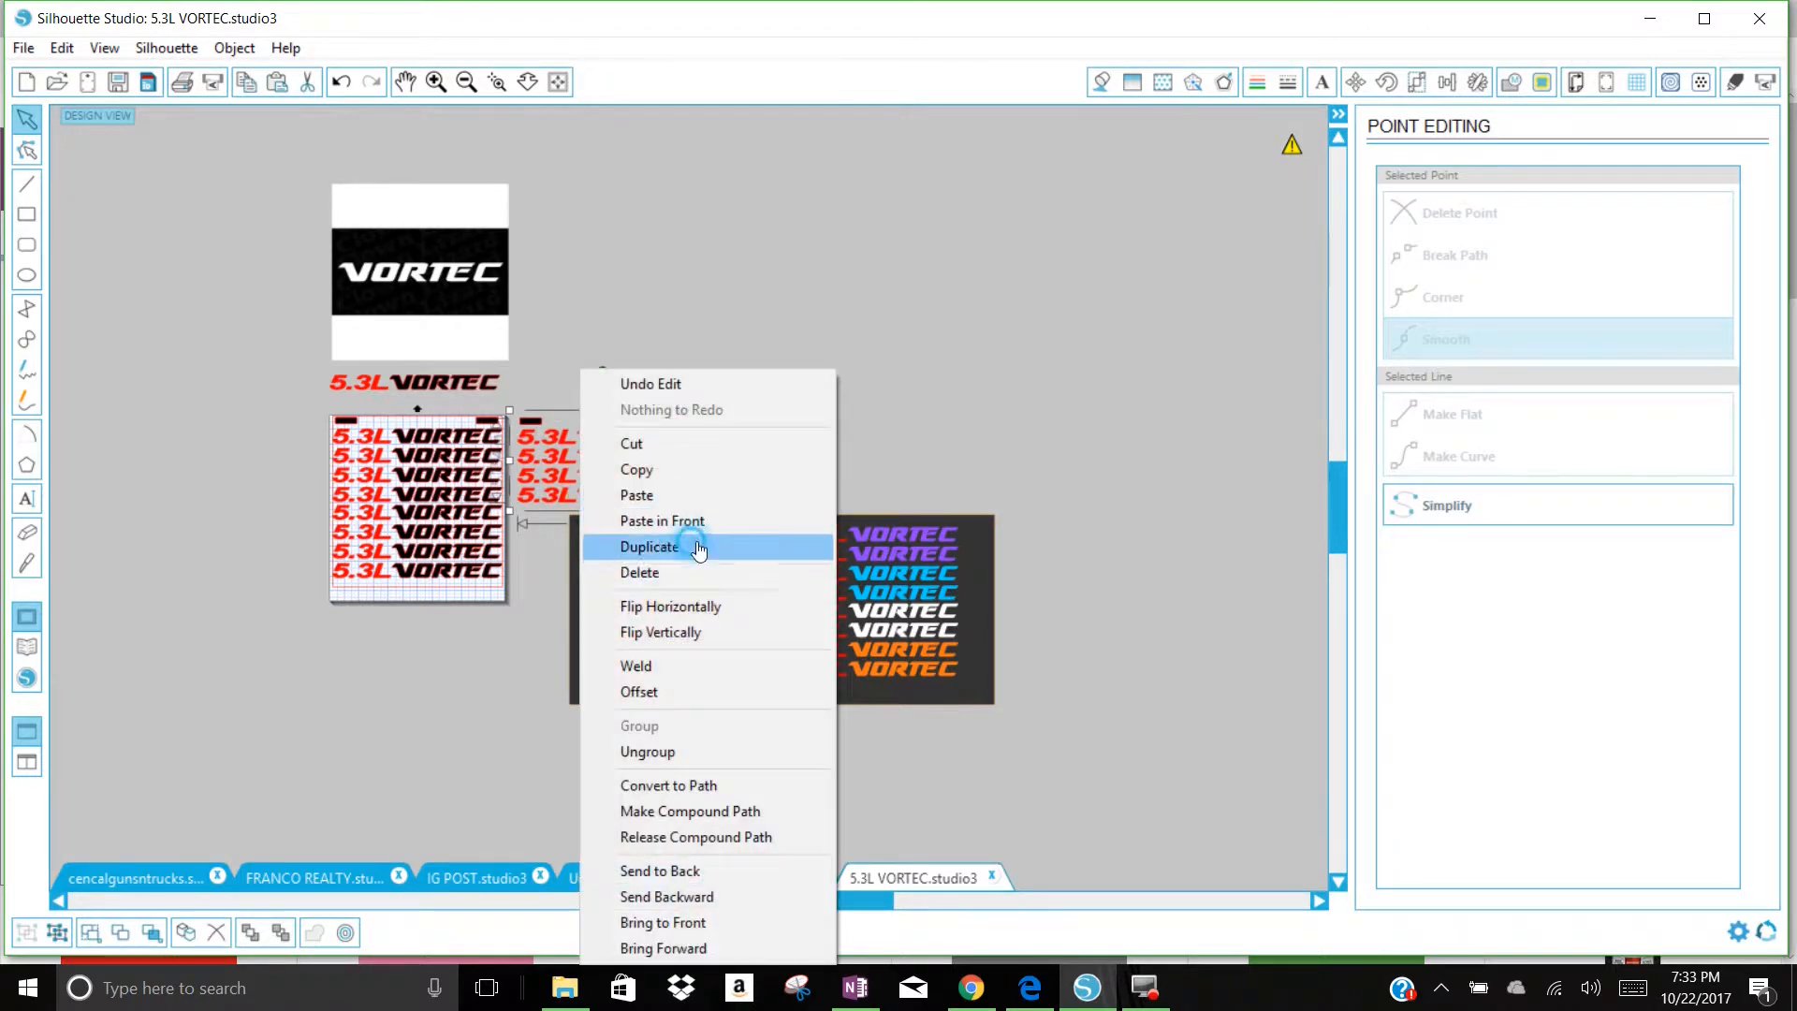
pyautogui.click(690, 542)
pyautogui.moveTo(665, 504); pyautogui.dragTo(883, 425)
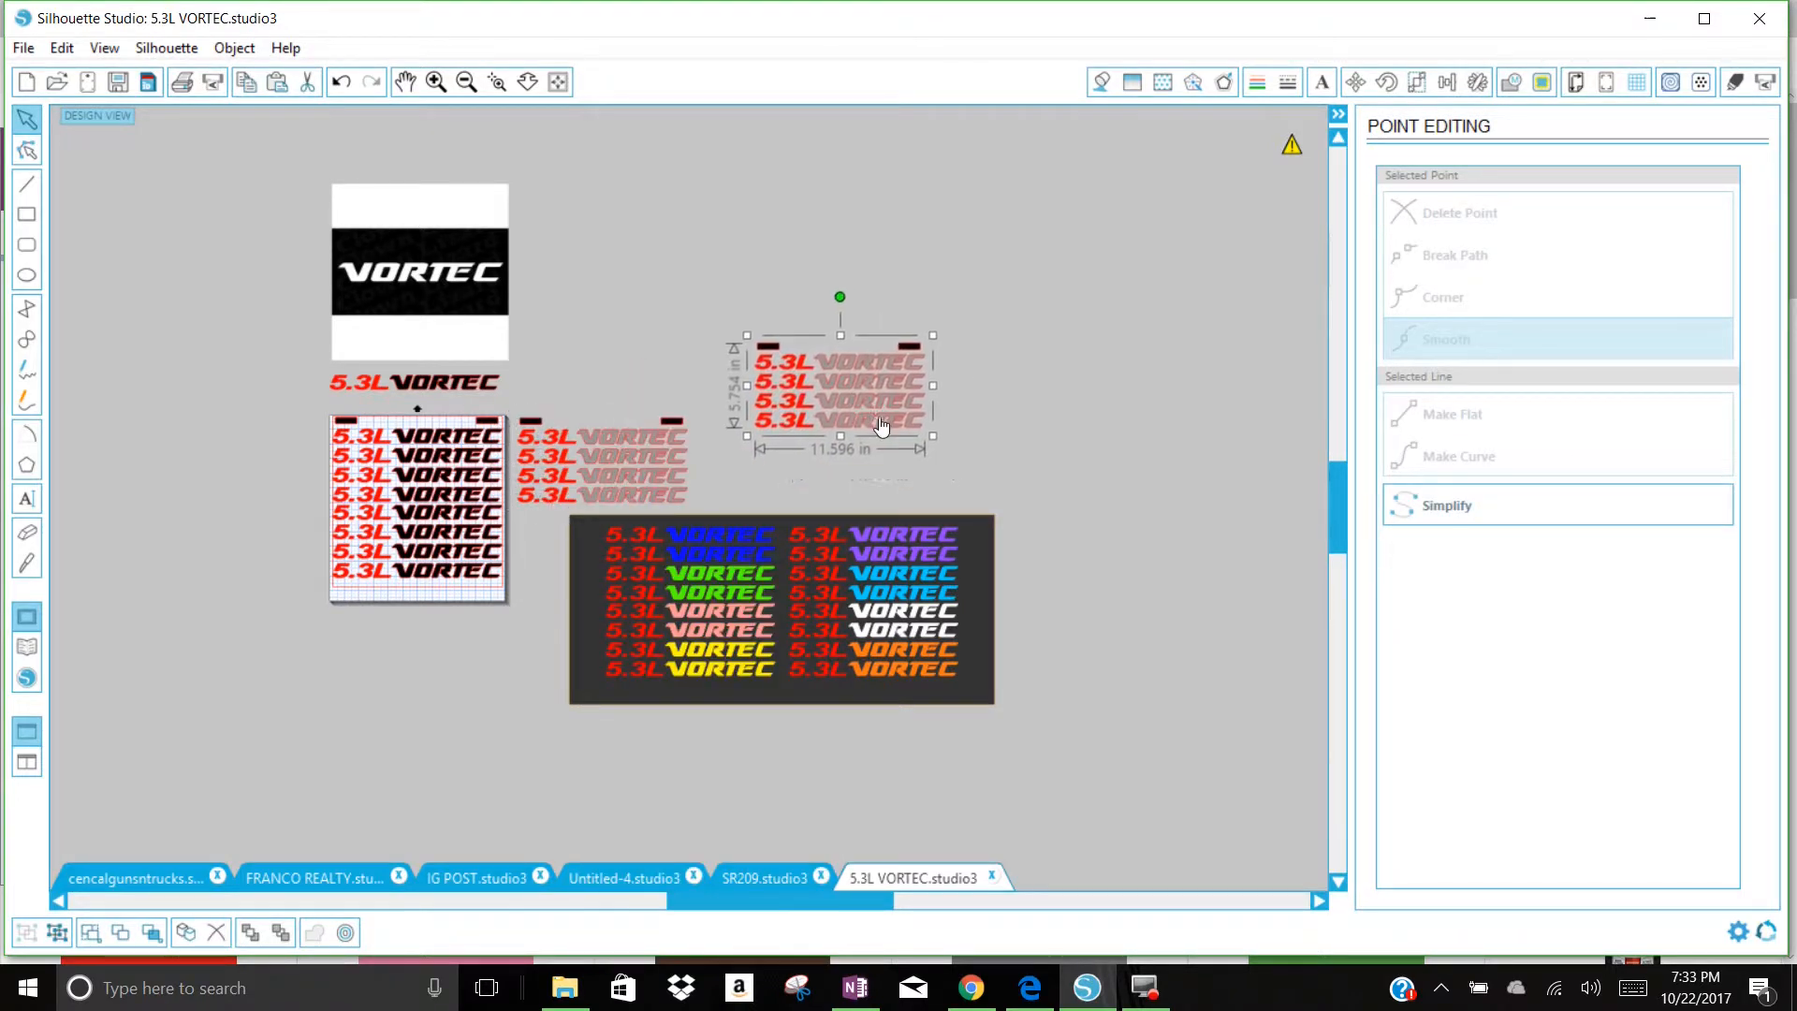
pyautogui.click(1043, 440)
# Step: Ungroup the copied 5.3L VORTEC decal group into separate objects
pyautogui.click(435, 82)
pyautogui.click(435, 83)
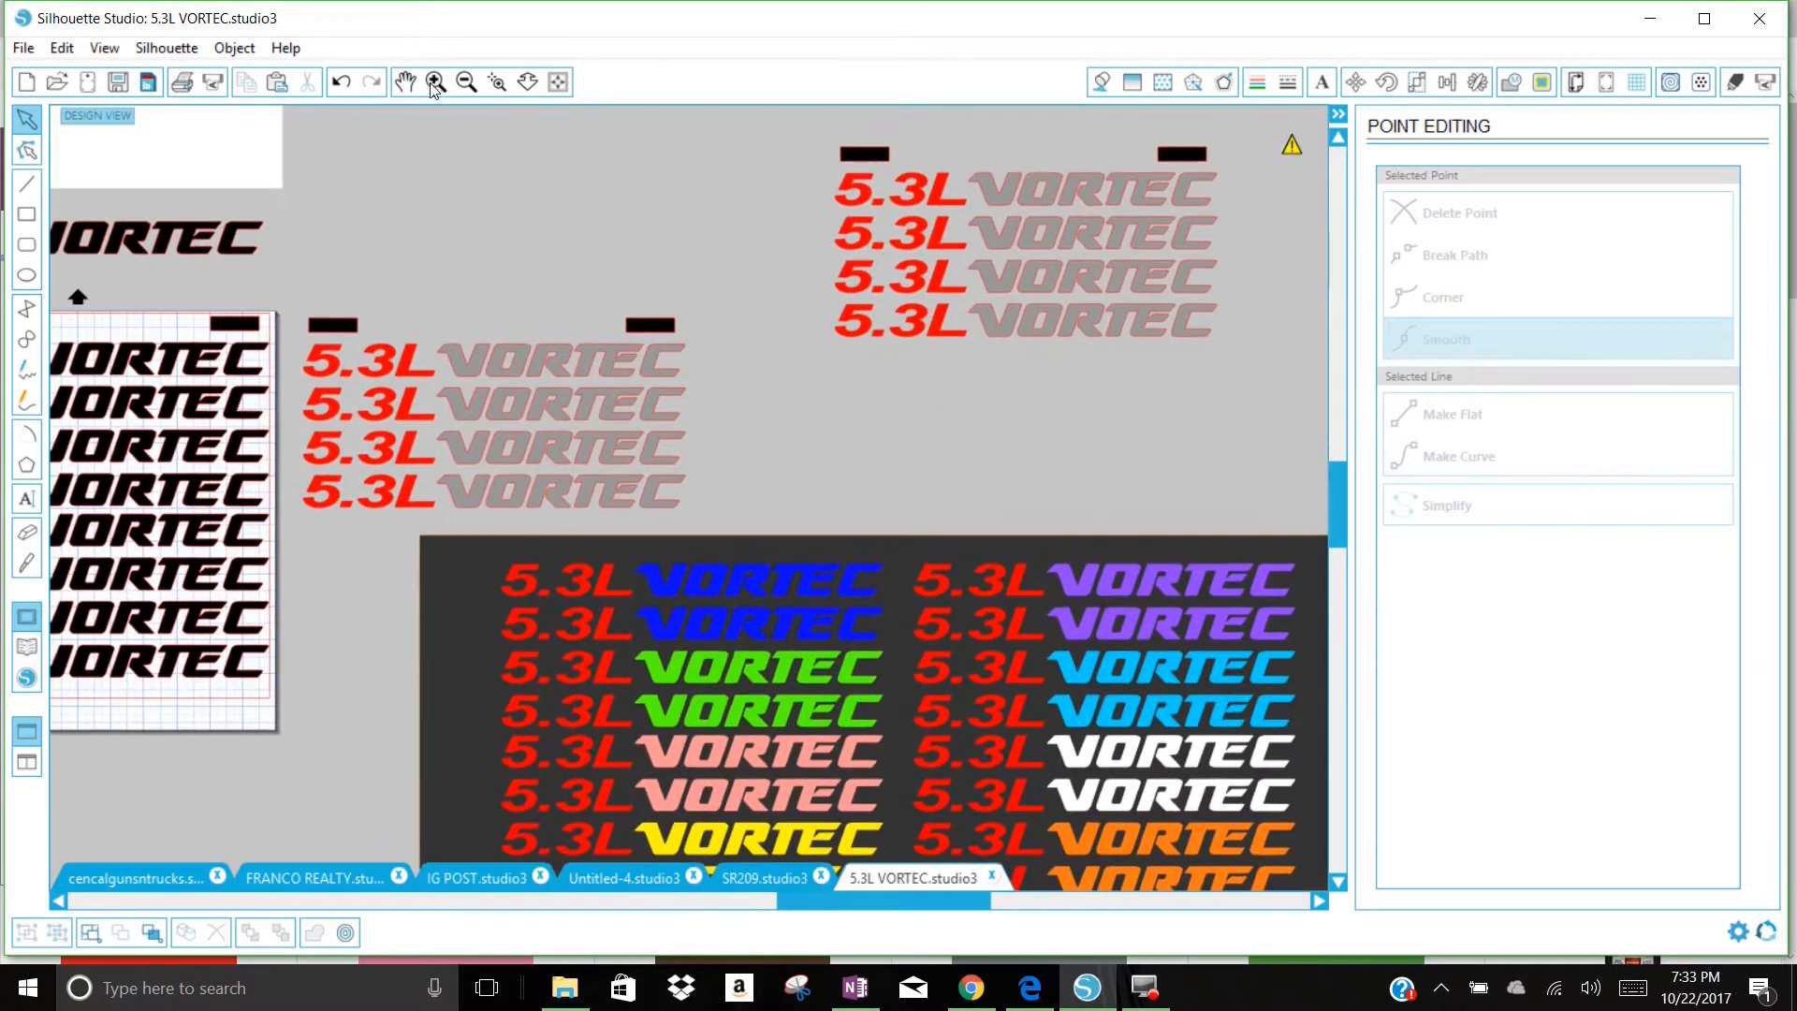
pyautogui.click(404, 83)
pyautogui.moveTo(784, 373); pyautogui.dragTo(588, 510)
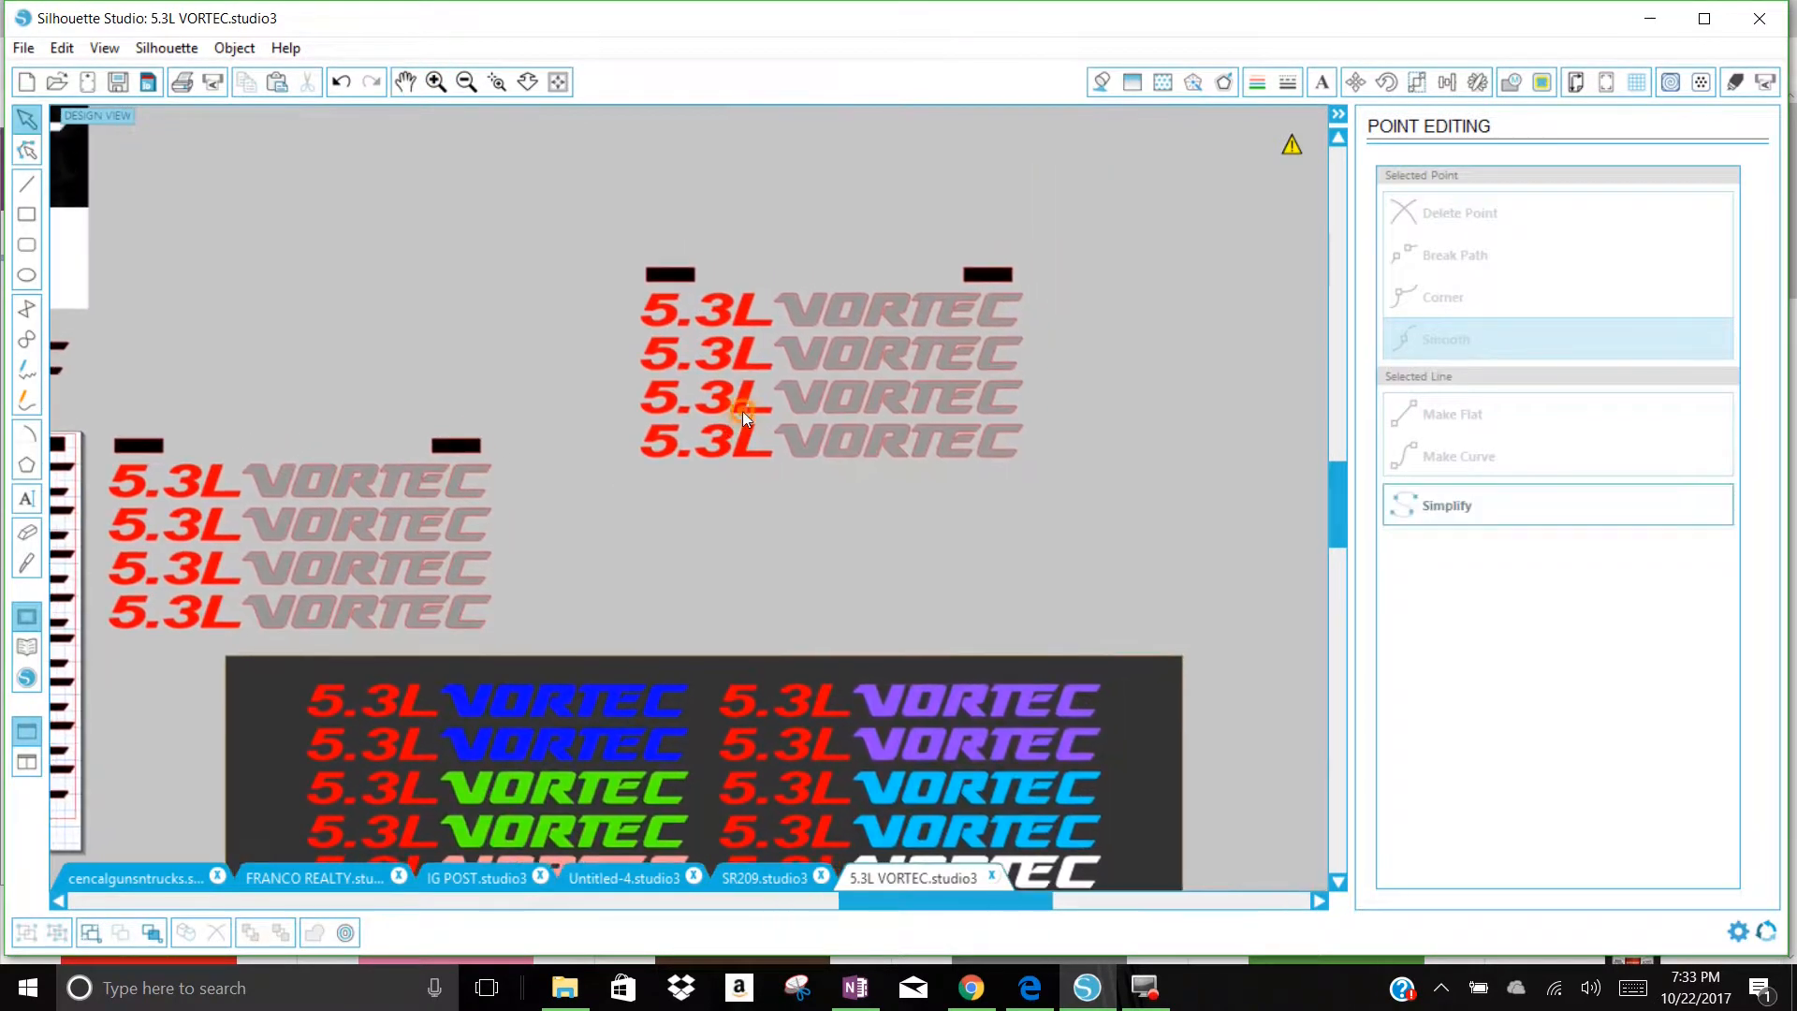
pyautogui.rightClick(745, 372)
pyautogui.click(857, 747)
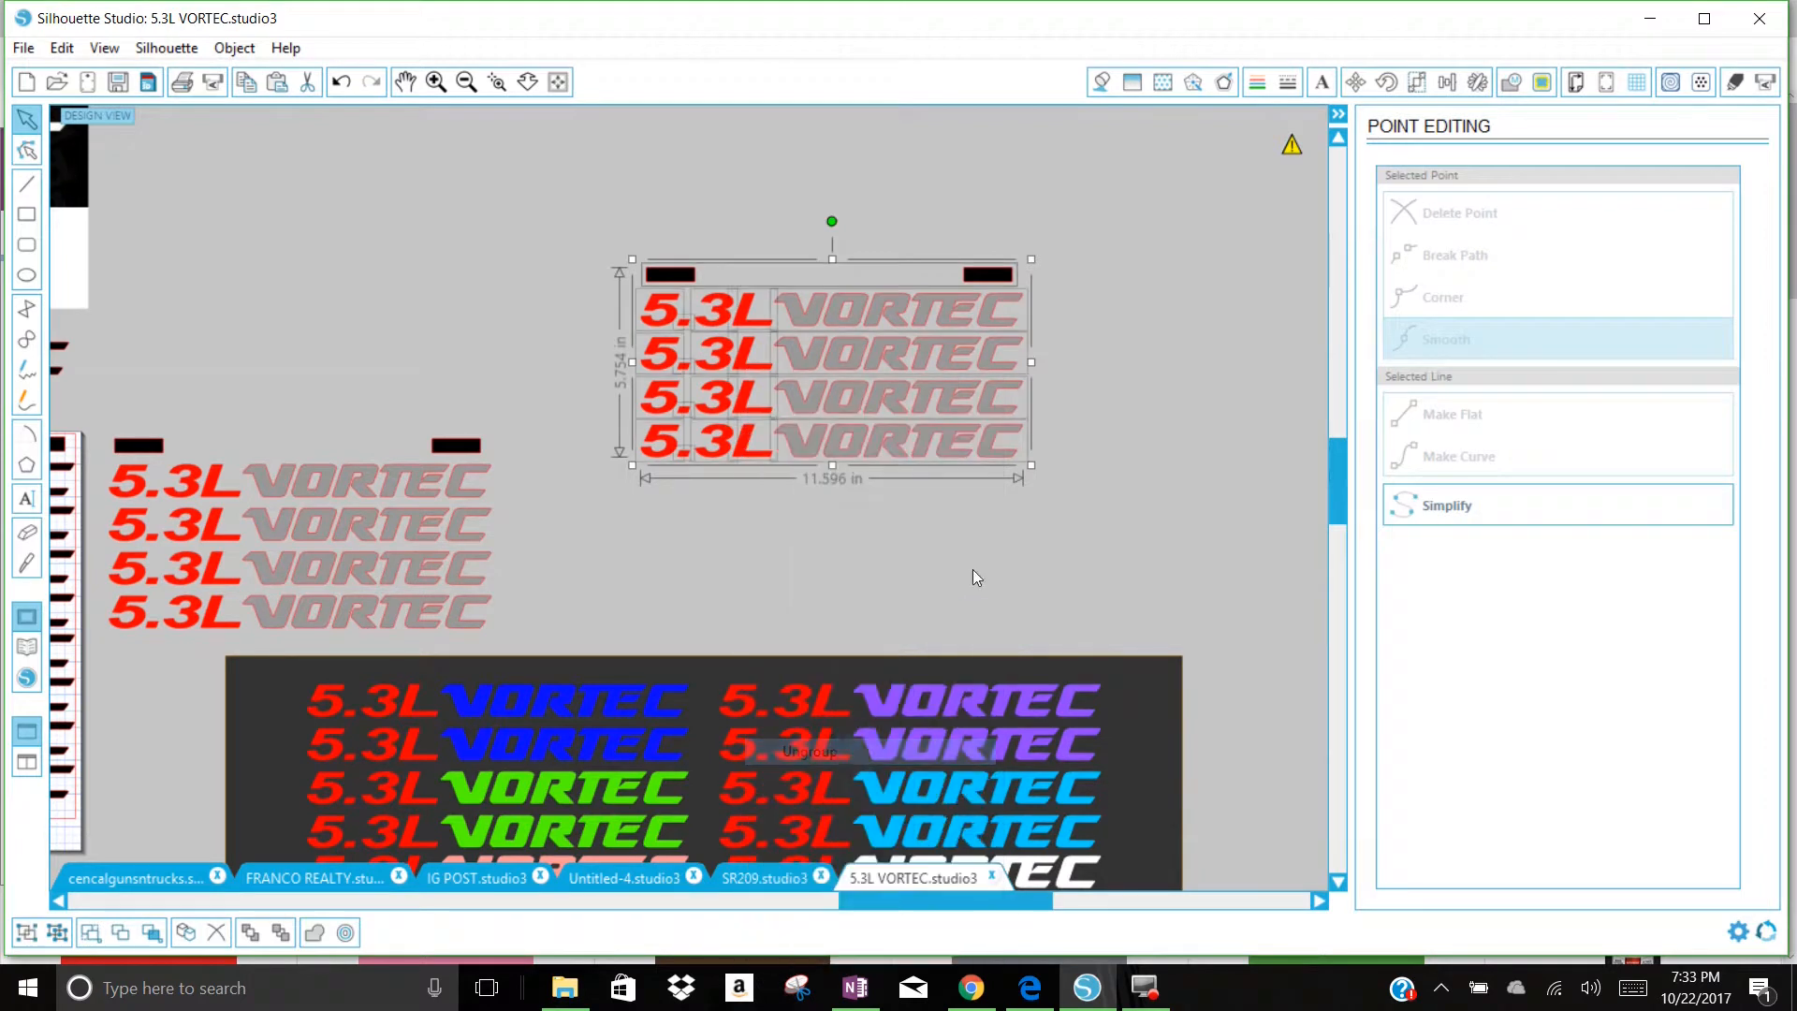
pyautogui.click(1011, 585)
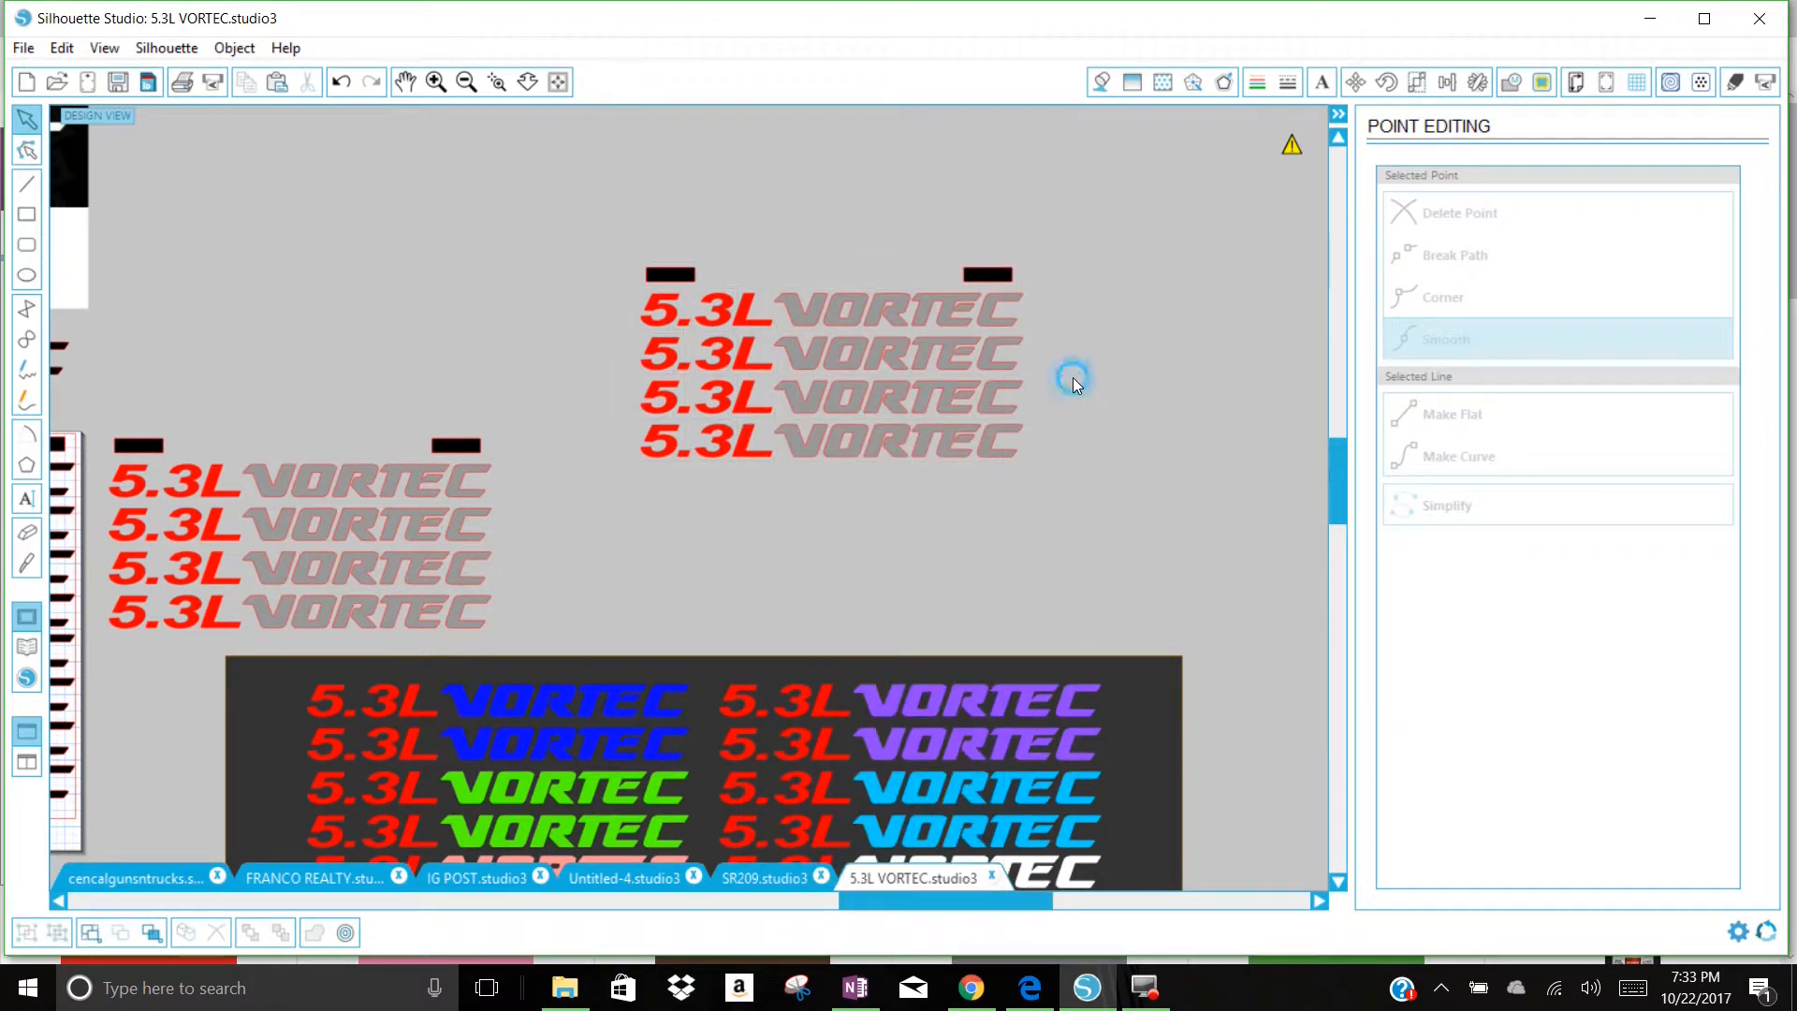
# Step: Fill the VORTEC words in the upper two rows of the copied decals with bright green
pyautogui.click(933, 352)
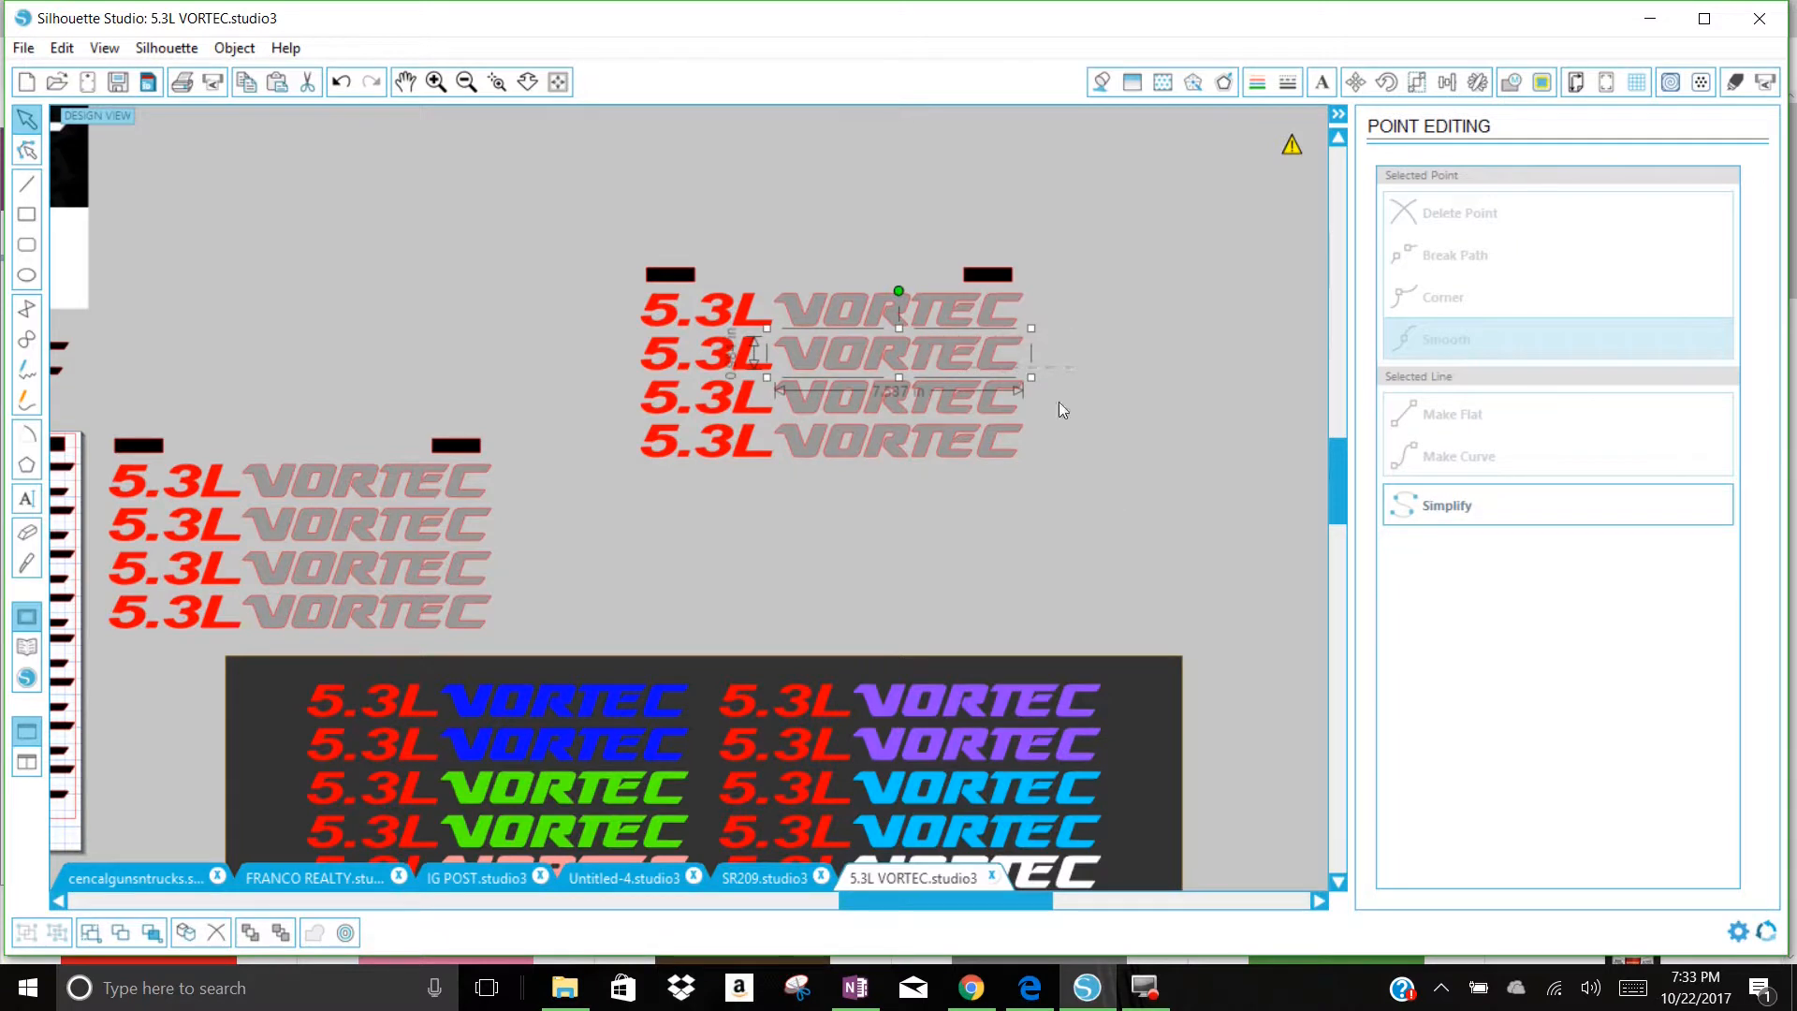
pyautogui.moveTo(1077, 363); pyautogui.dragTo(934, 312)
pyautogui.rightClick(935, 312)
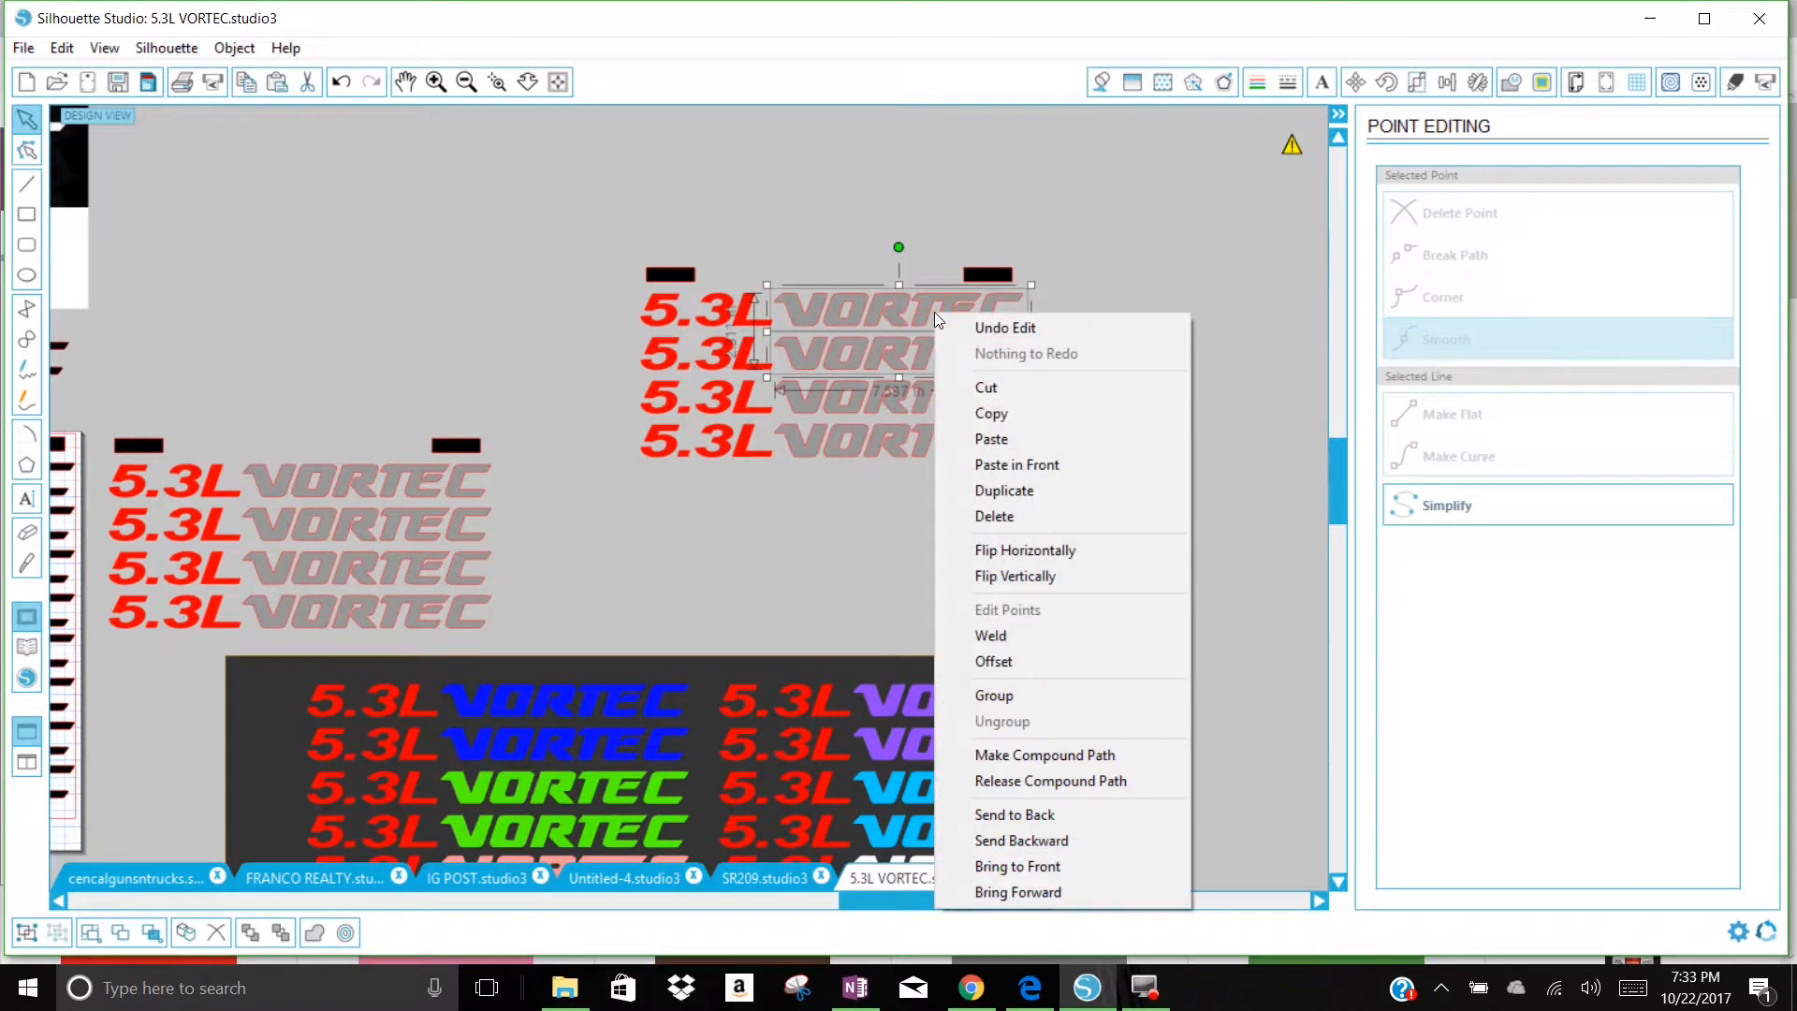
pyautogui.click(1102, 83)
pyautogui.click(1528, 350)
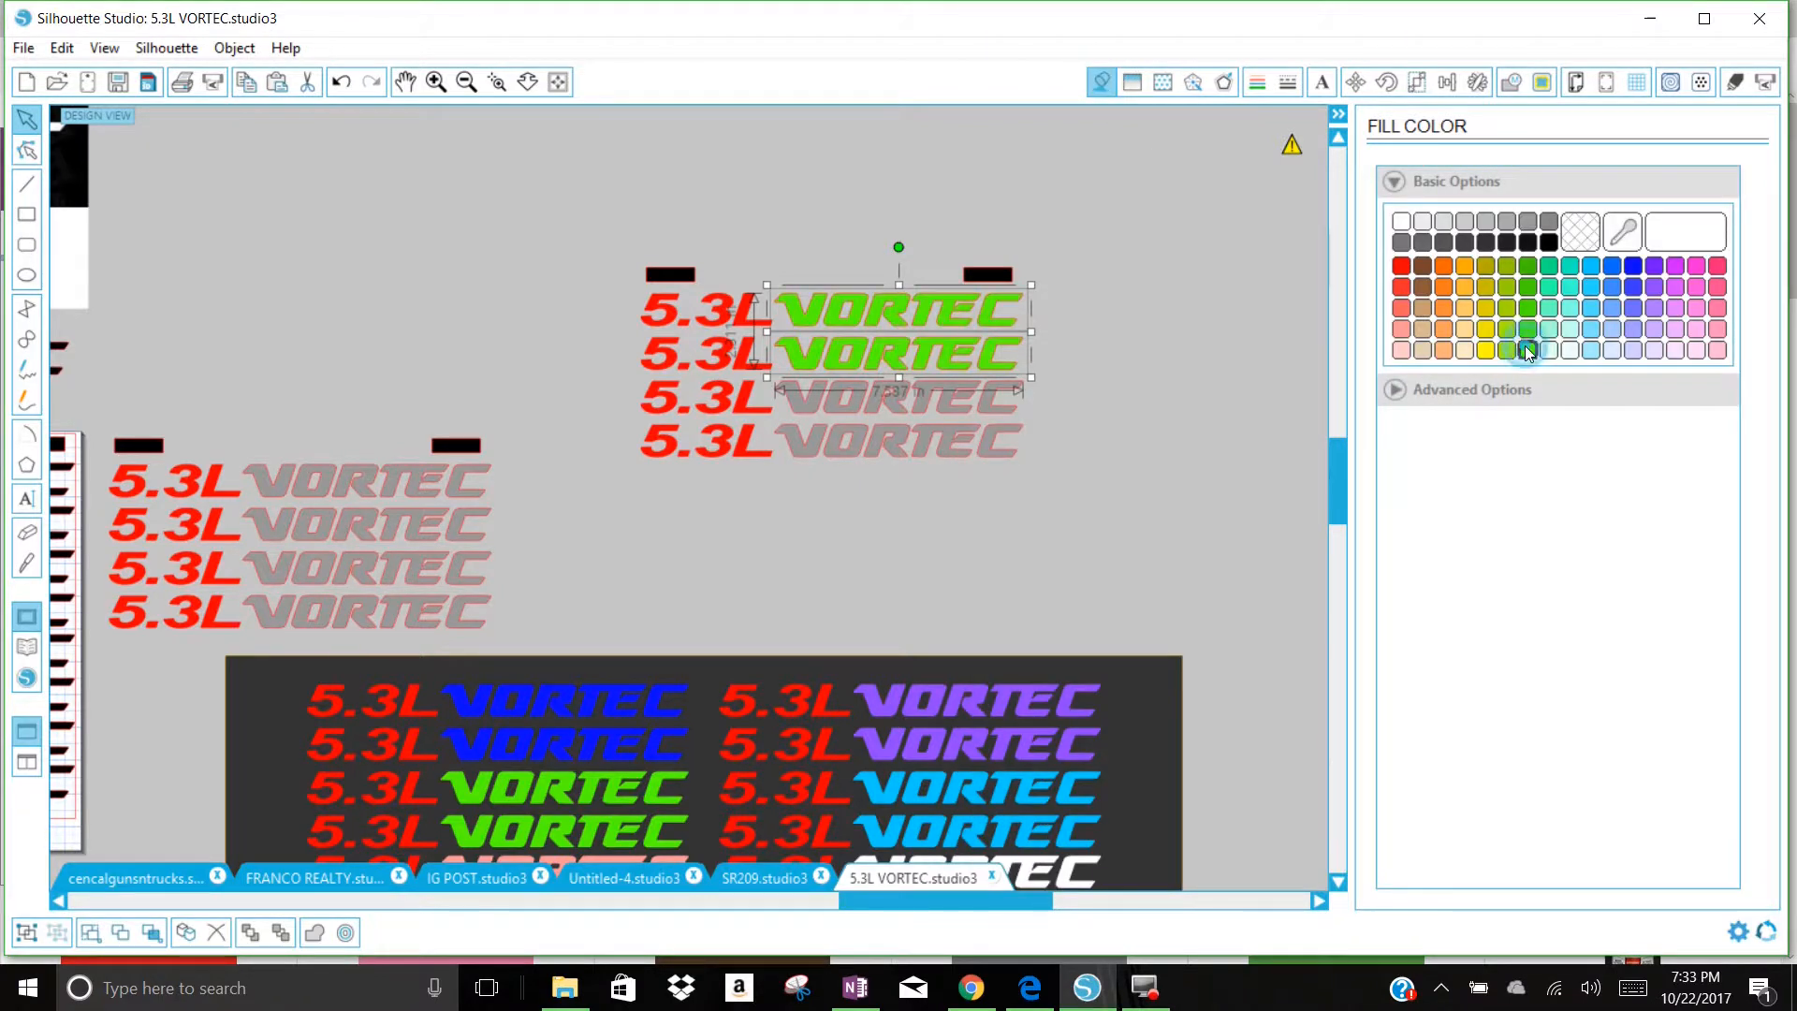
pyautogui.click(1219, 398)
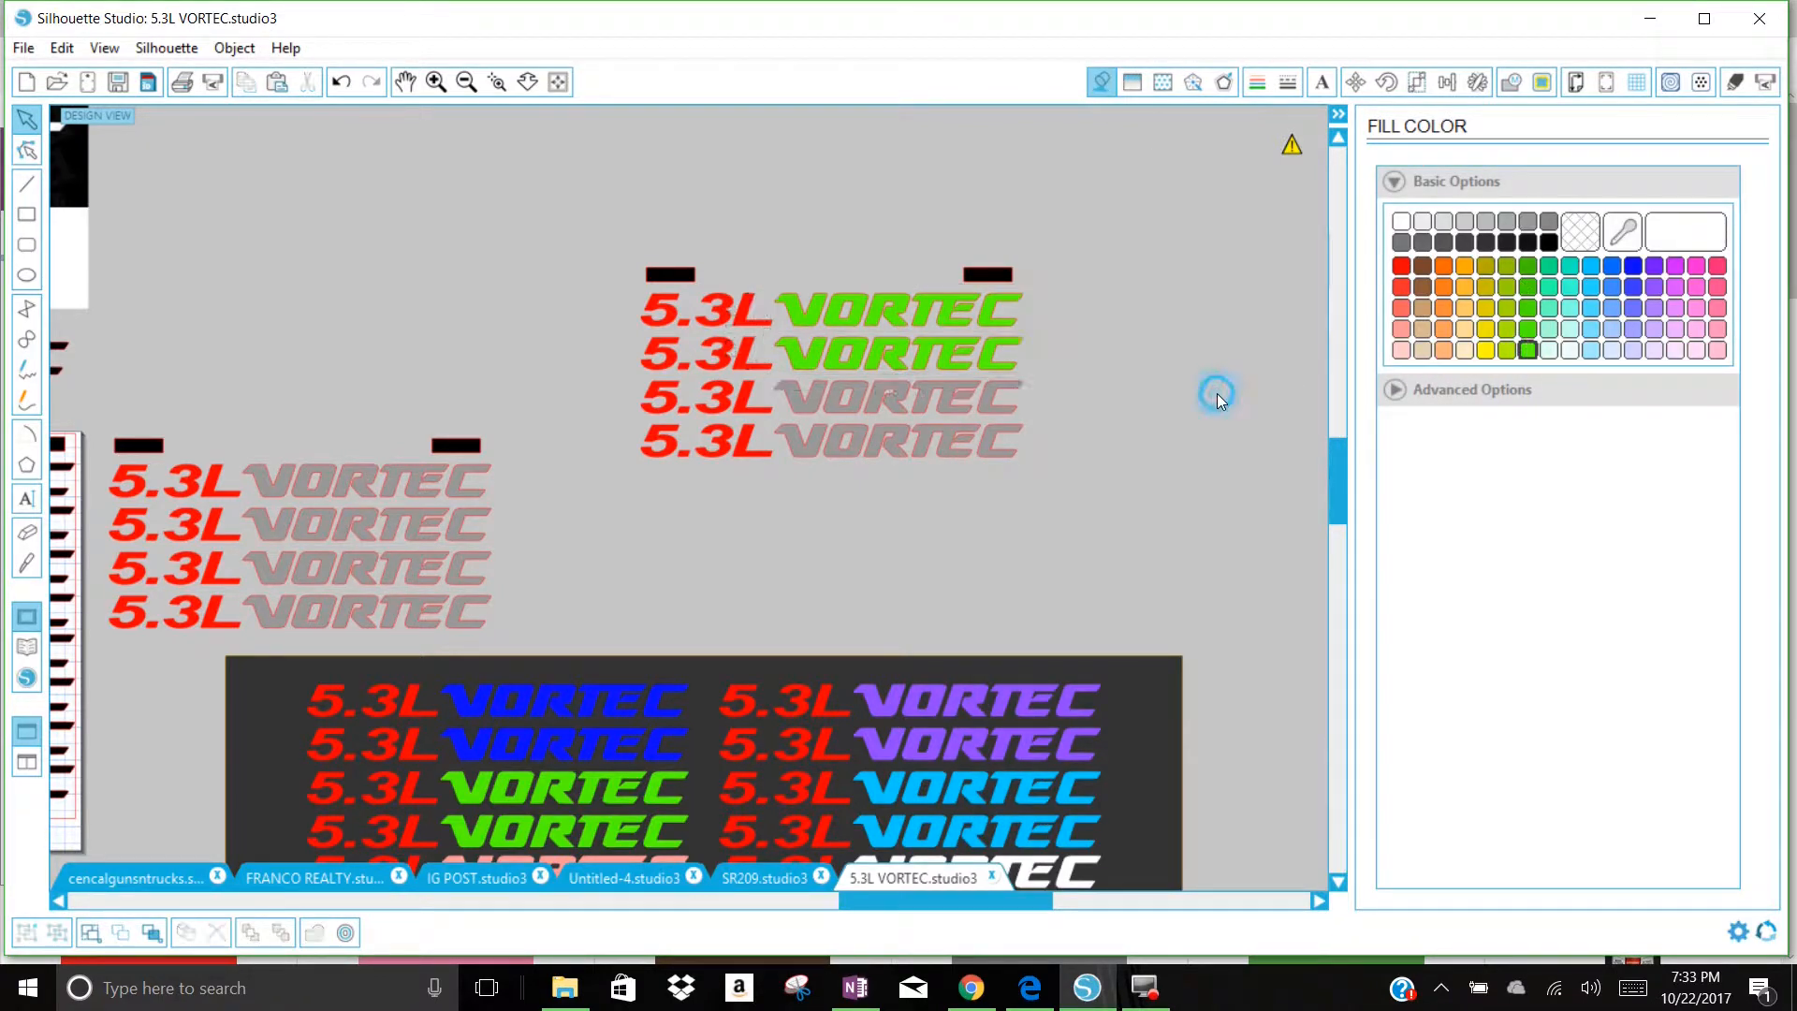
# Step: Nudge the lower two rows of the copied decals downward to widen the spacing between them and the row above
pyautogui.click(1035, 459)
pyautogui.moveTo(1085, 485); pyautogui.dragTo(631, 440)
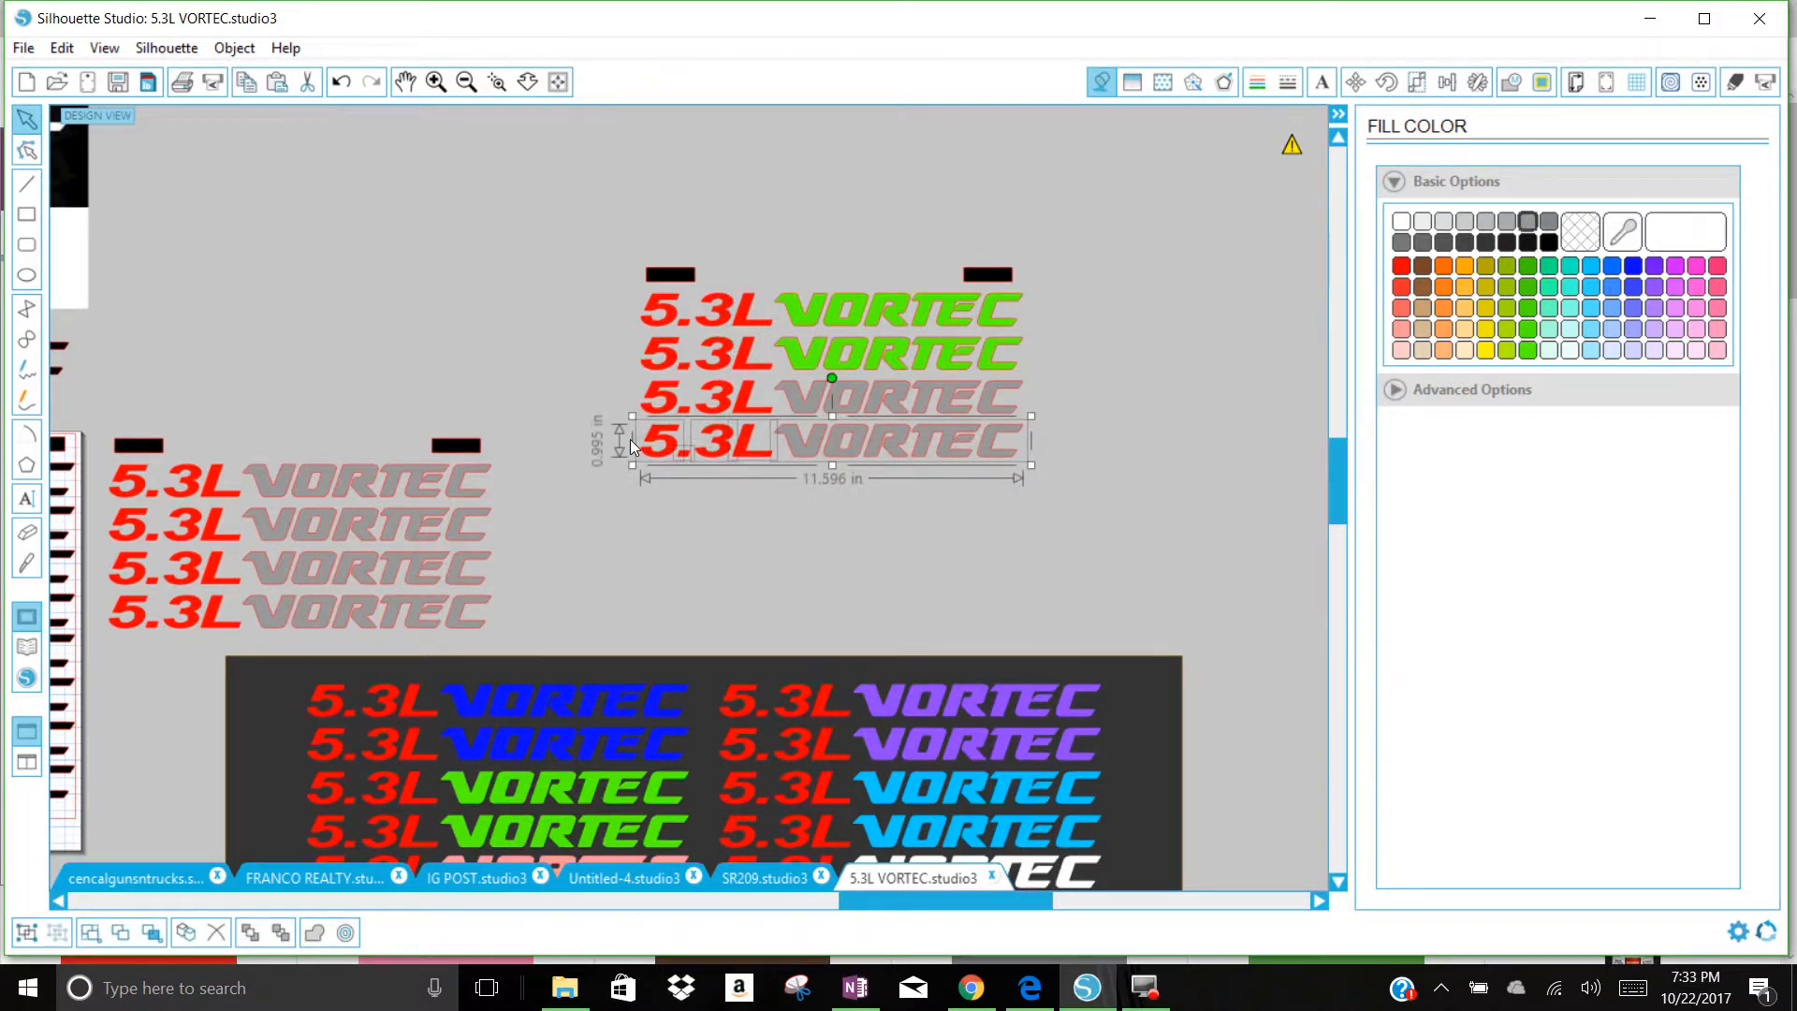
pyautogui.press('Down')
pyautogui.moveTo(1088, 514); pyautogui.dragTo(678, 415)
pyautogui.press('Down')
pyautogui.click(848, 510)
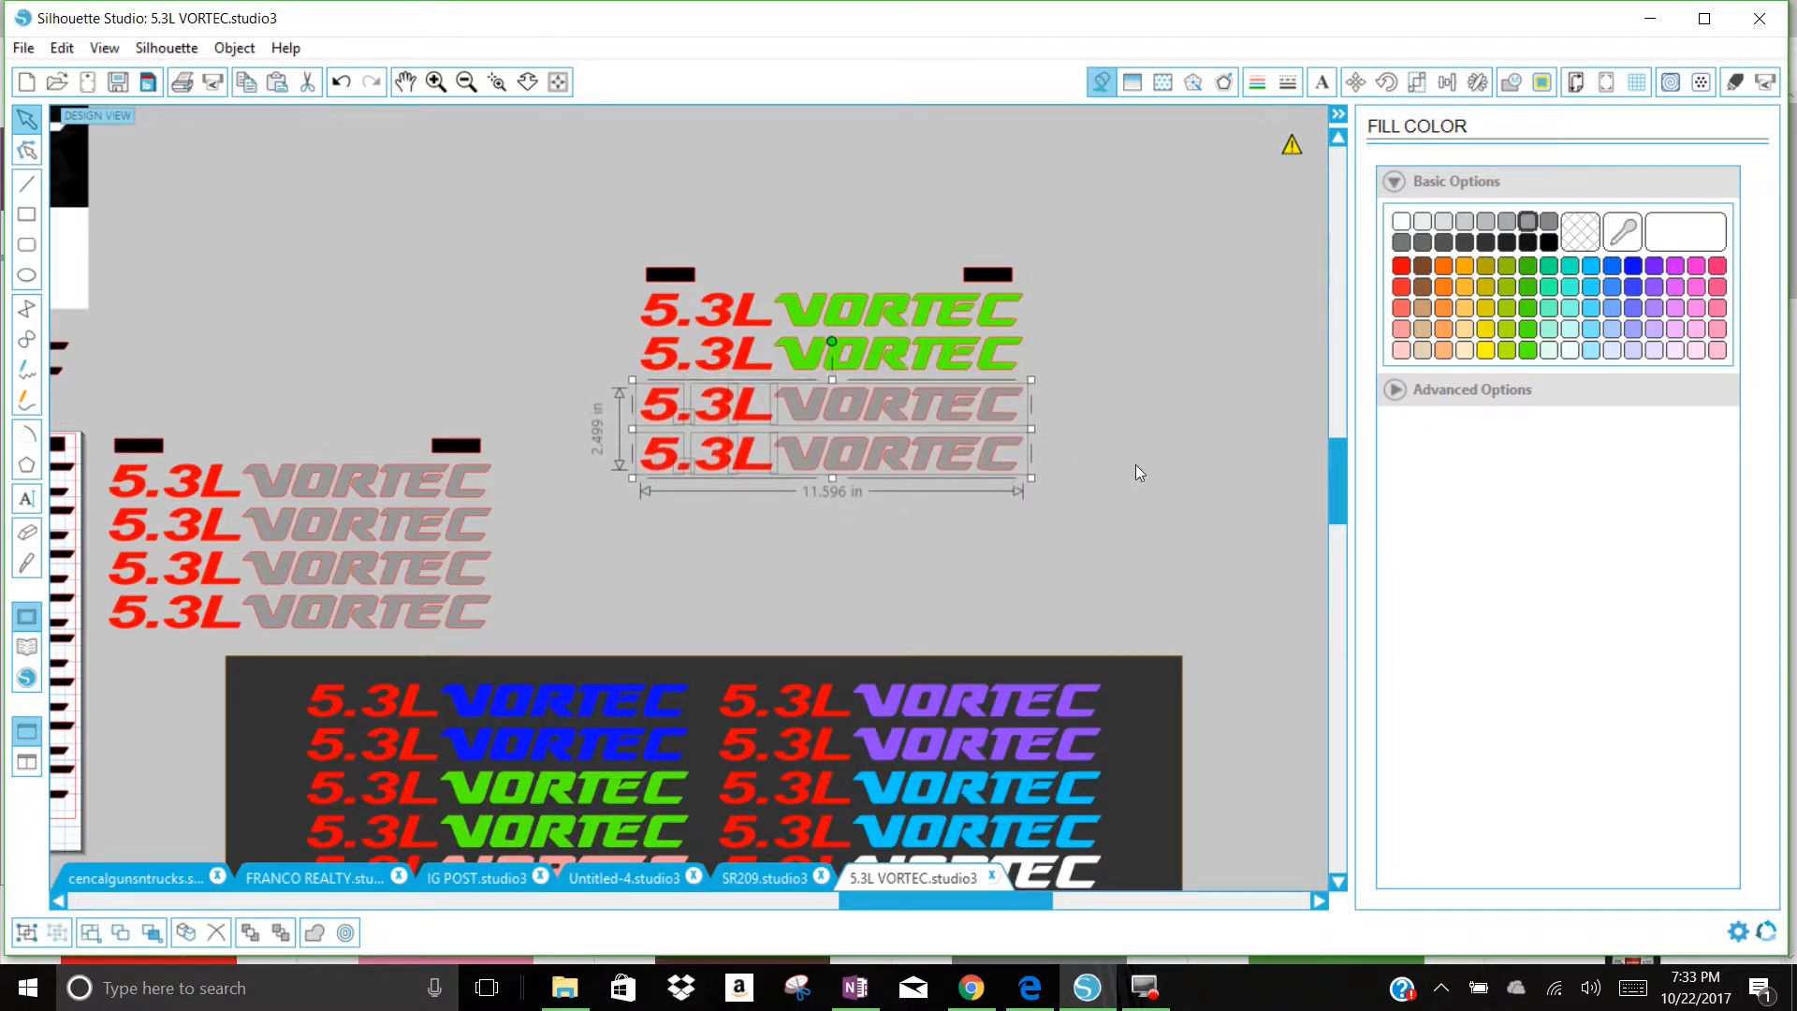
# Step: Add a rounded 0.05 in offset around the VORTEC words in the lower two rows of the copied decals
pyautogui.moveTo(1065, 480); pyautogui.dragTo(812, 407)
pyautogui.rightClick(810, 407)
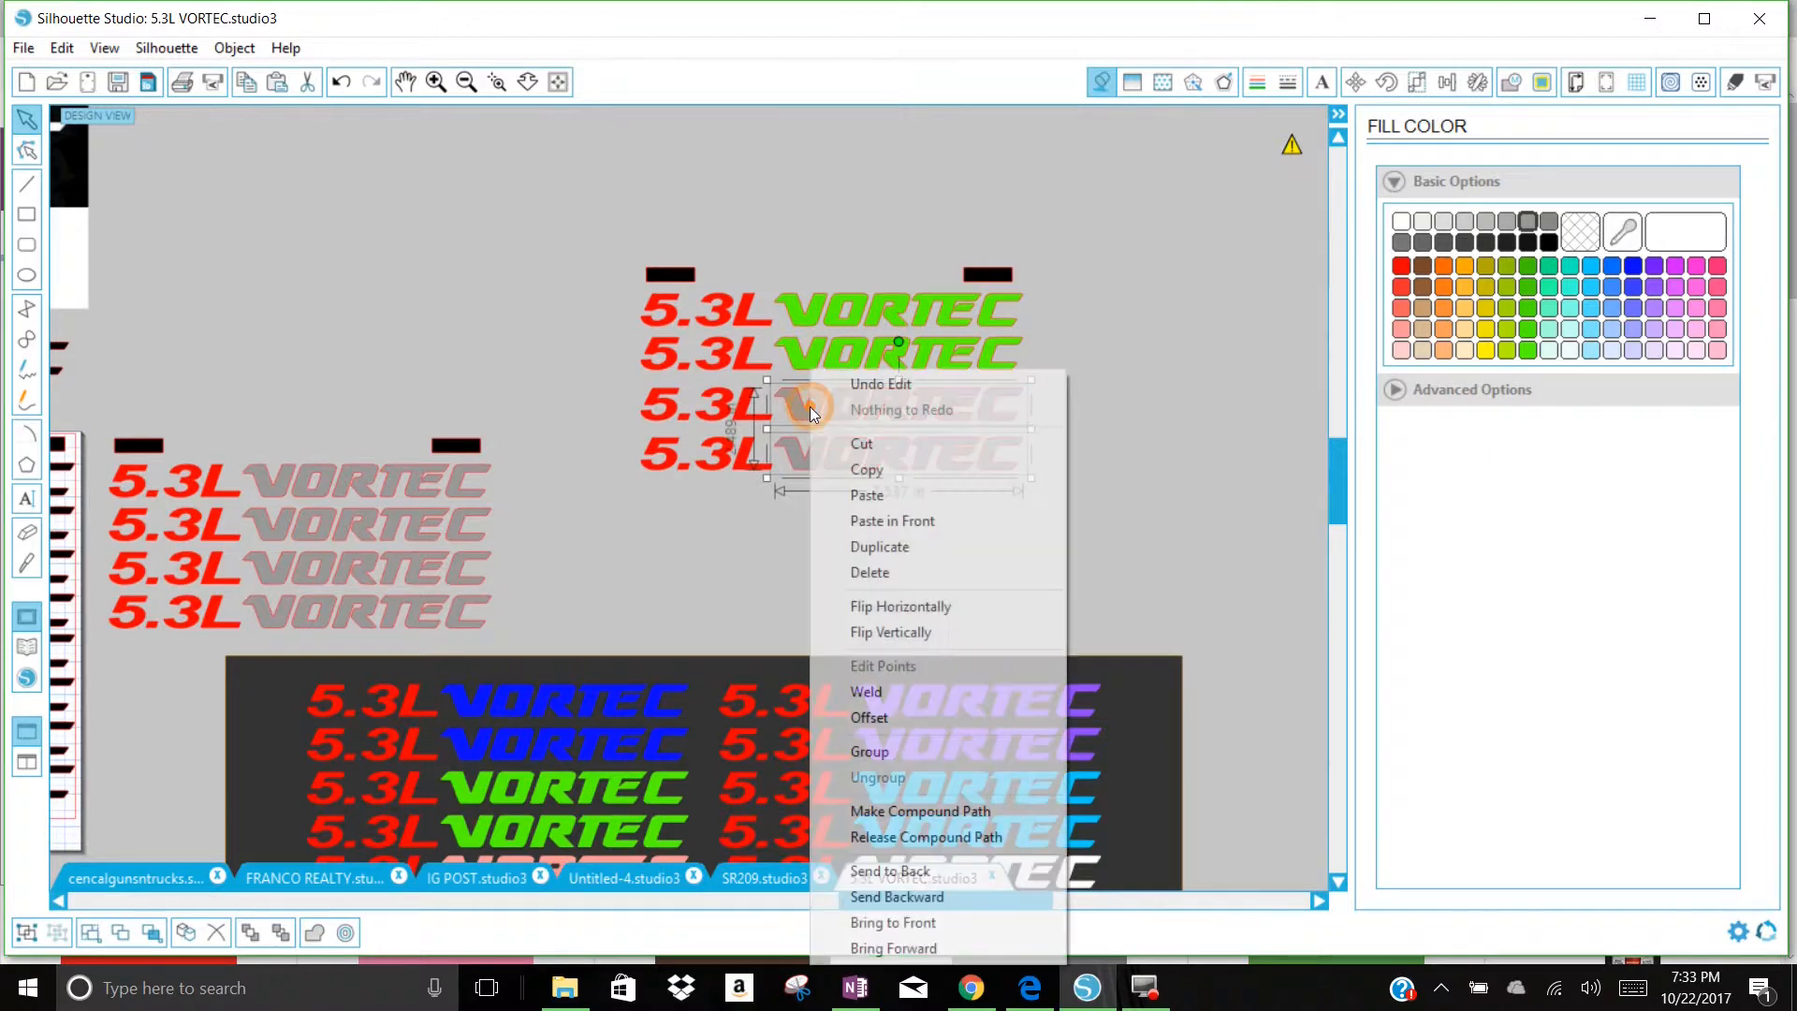
pyautogui.click(944, 717)
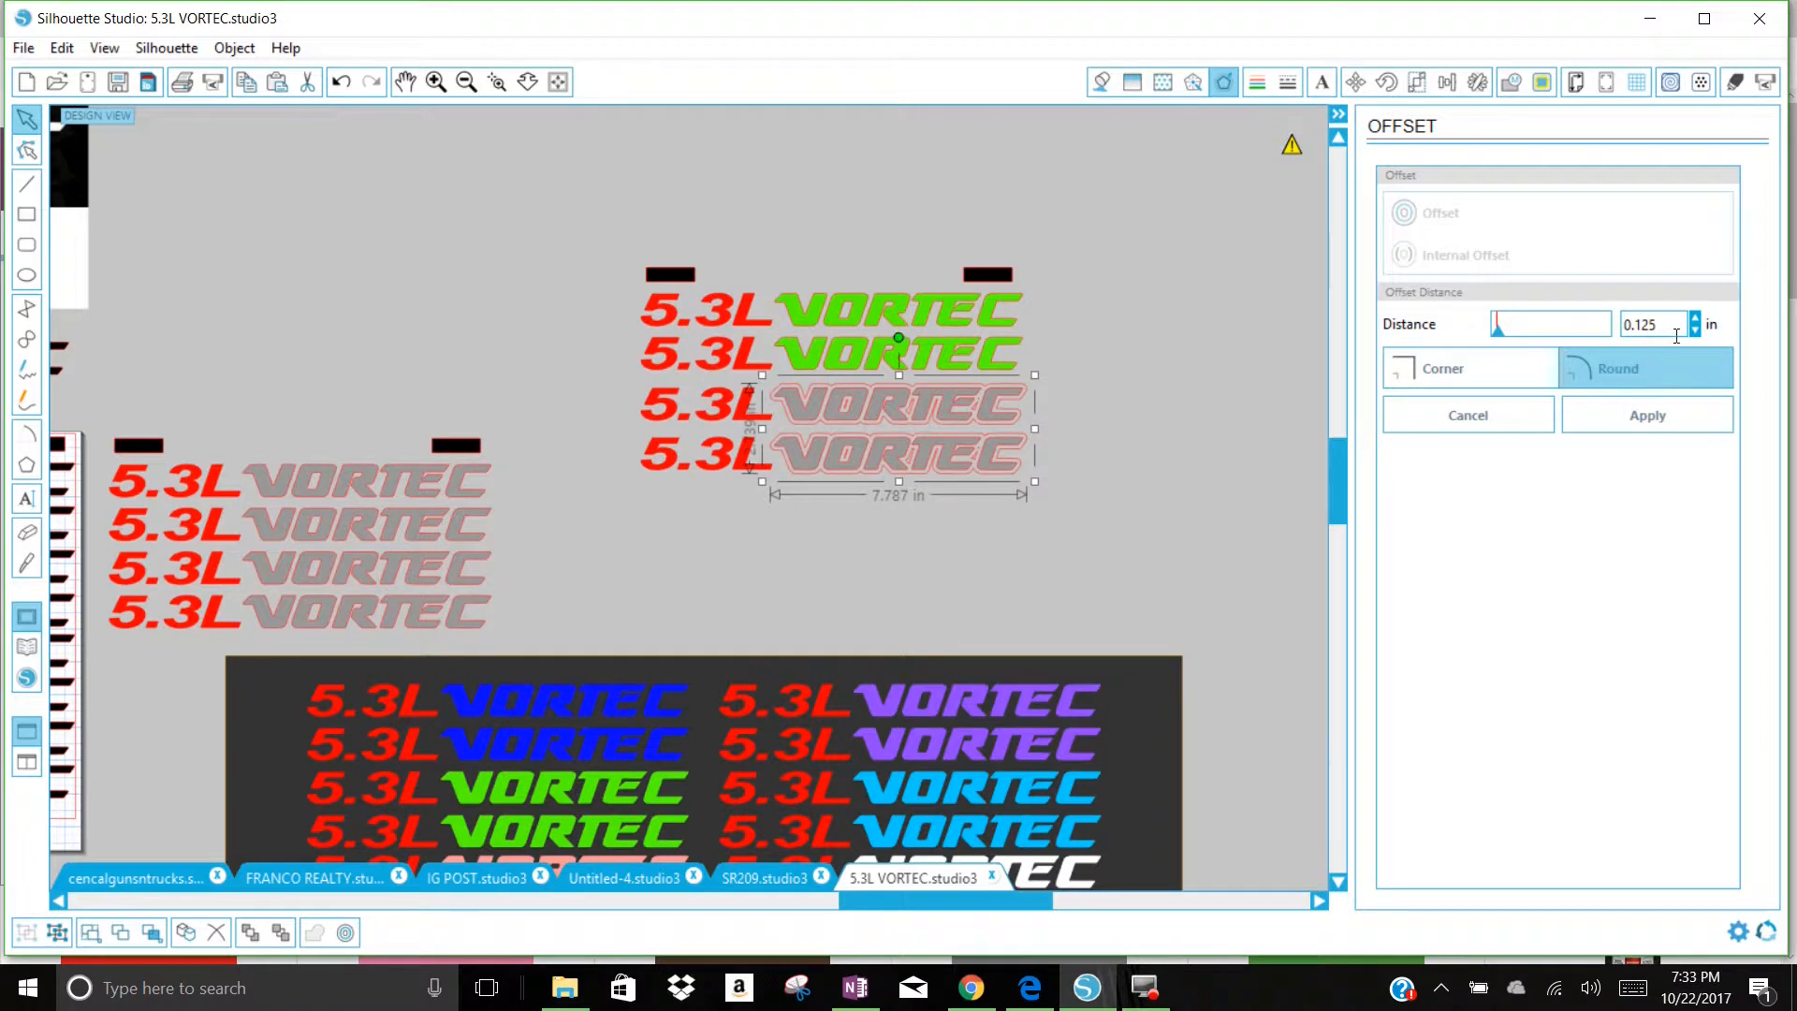
pyautogui.moveTo(1680, 334); pyautogui.dragTo(1641, 351)
pyautogui.write('05')
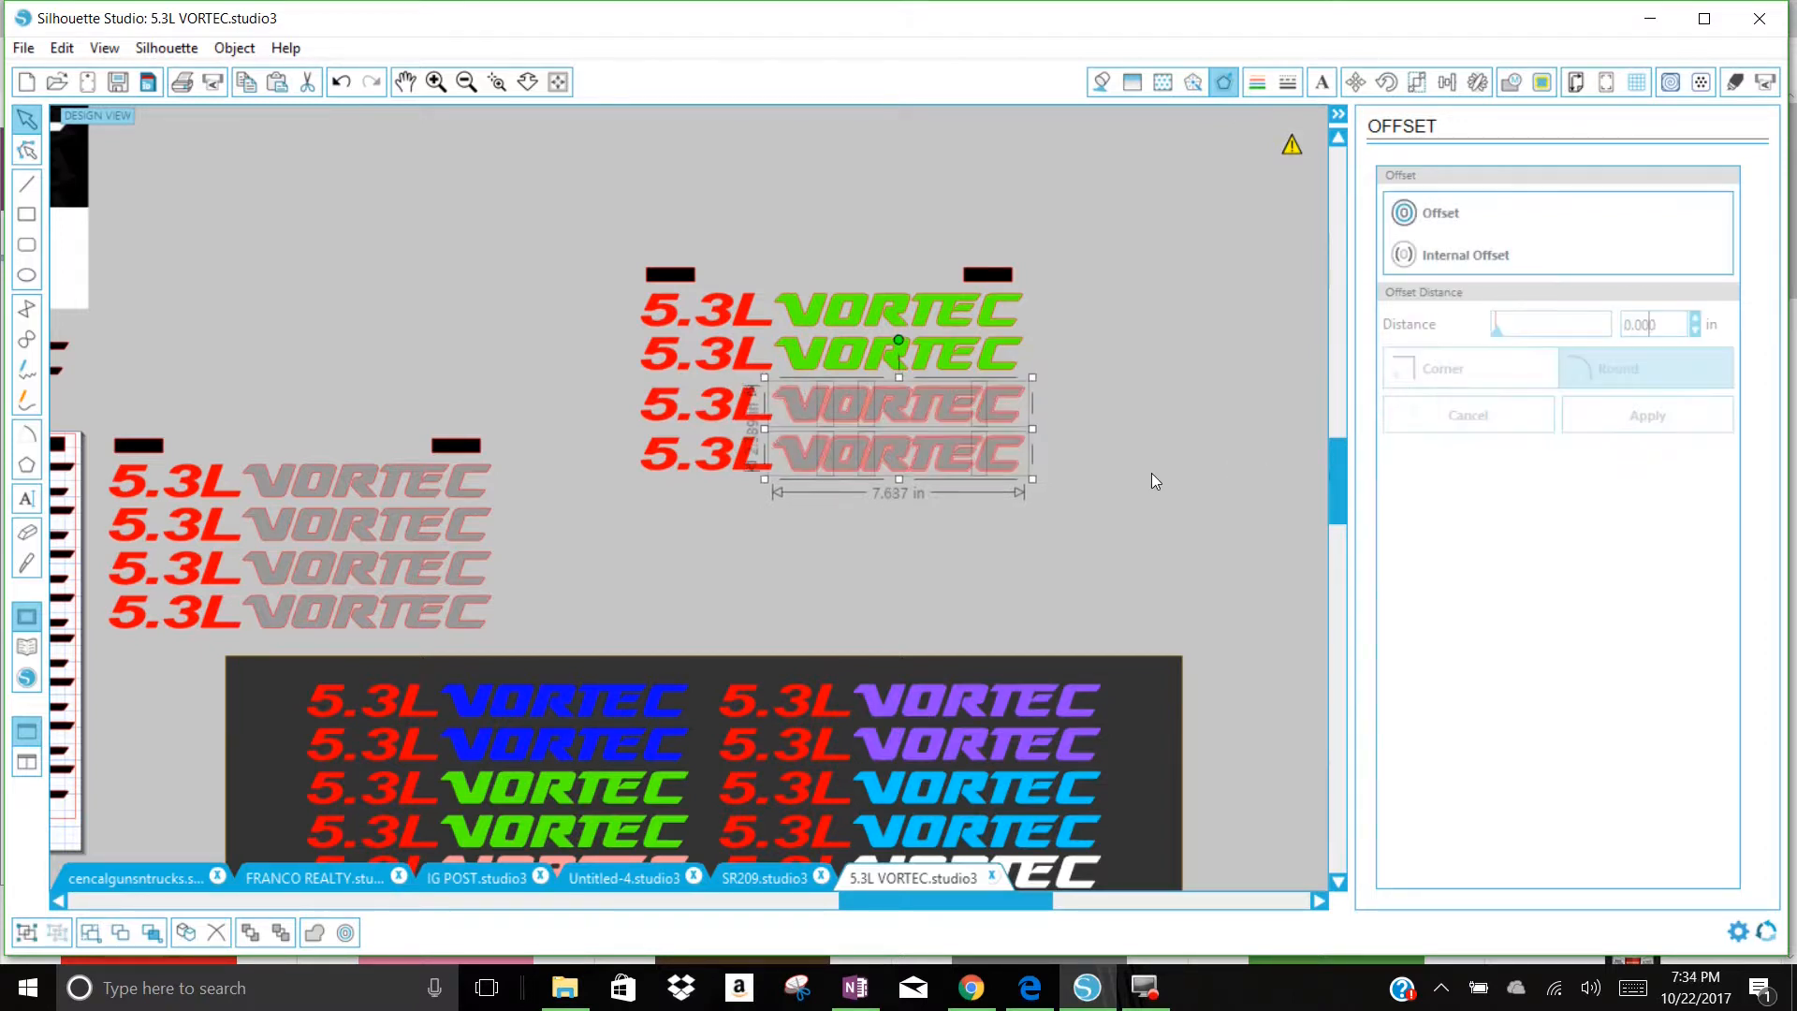
# Step: Fill the new offset outlines behind the lower two VORTEC words with bright green
pyautogui.click(1105, 82)
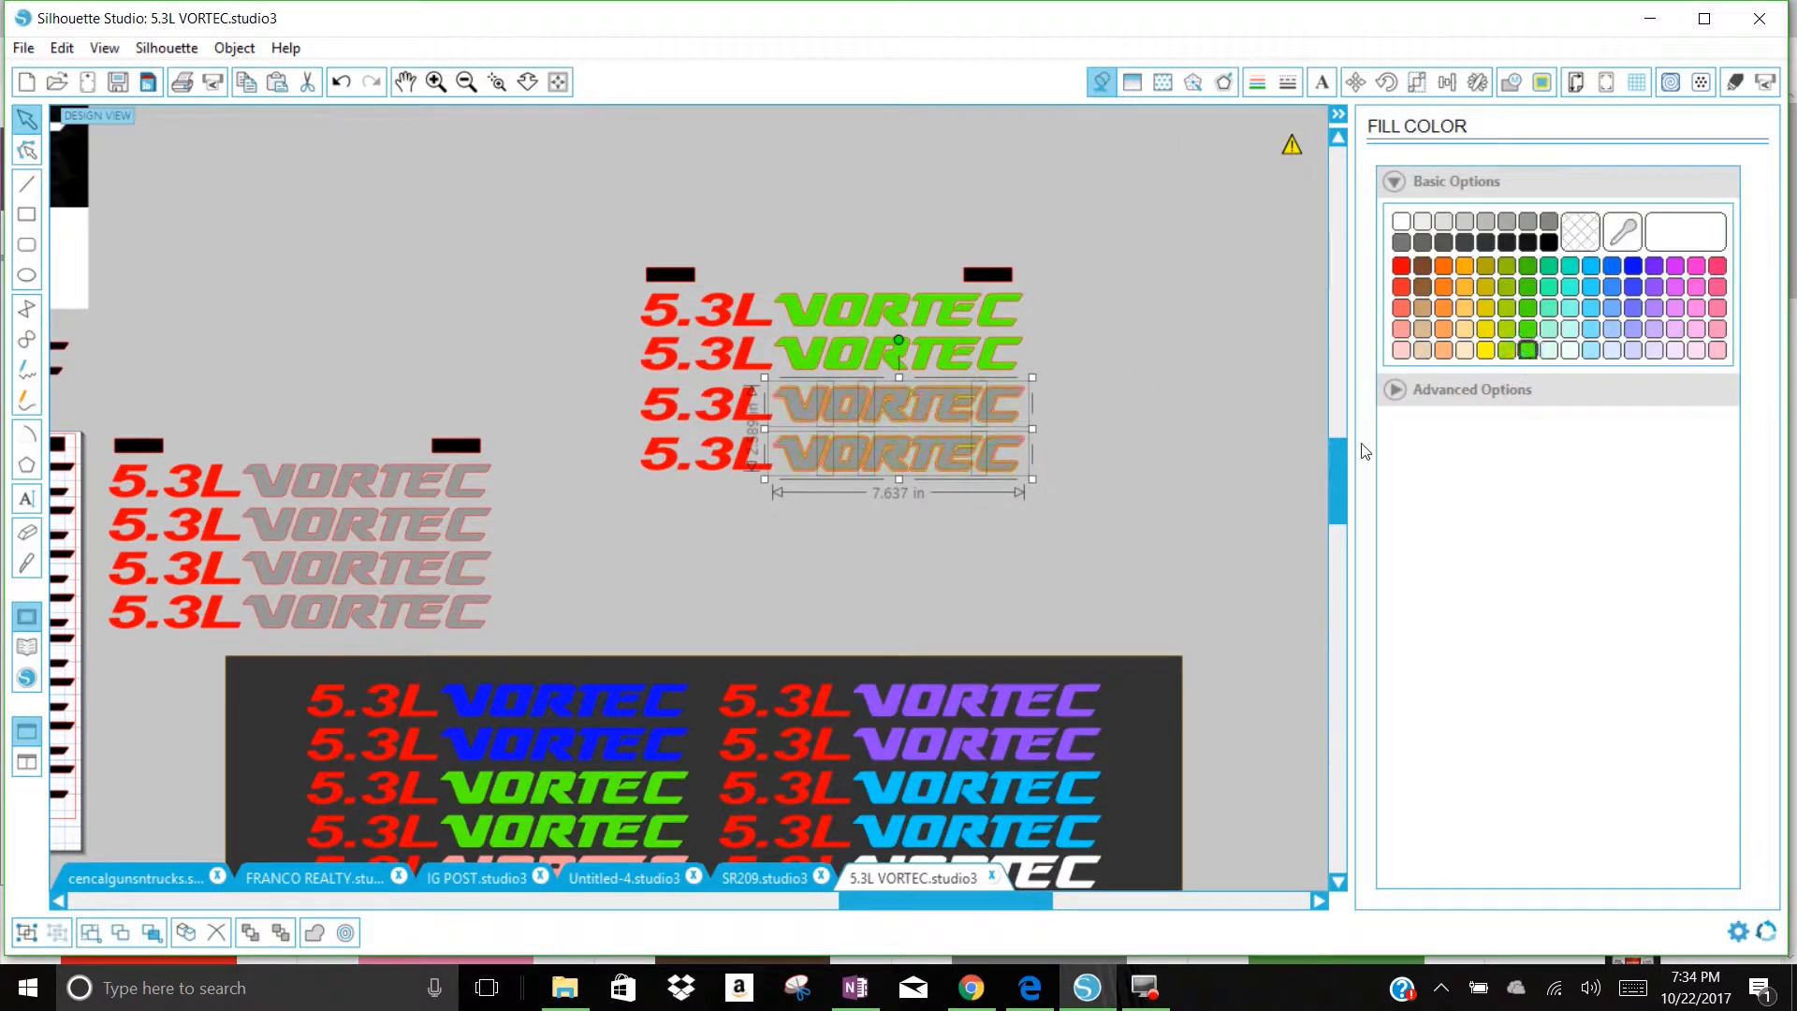
pyautogui.click(1172, 503)
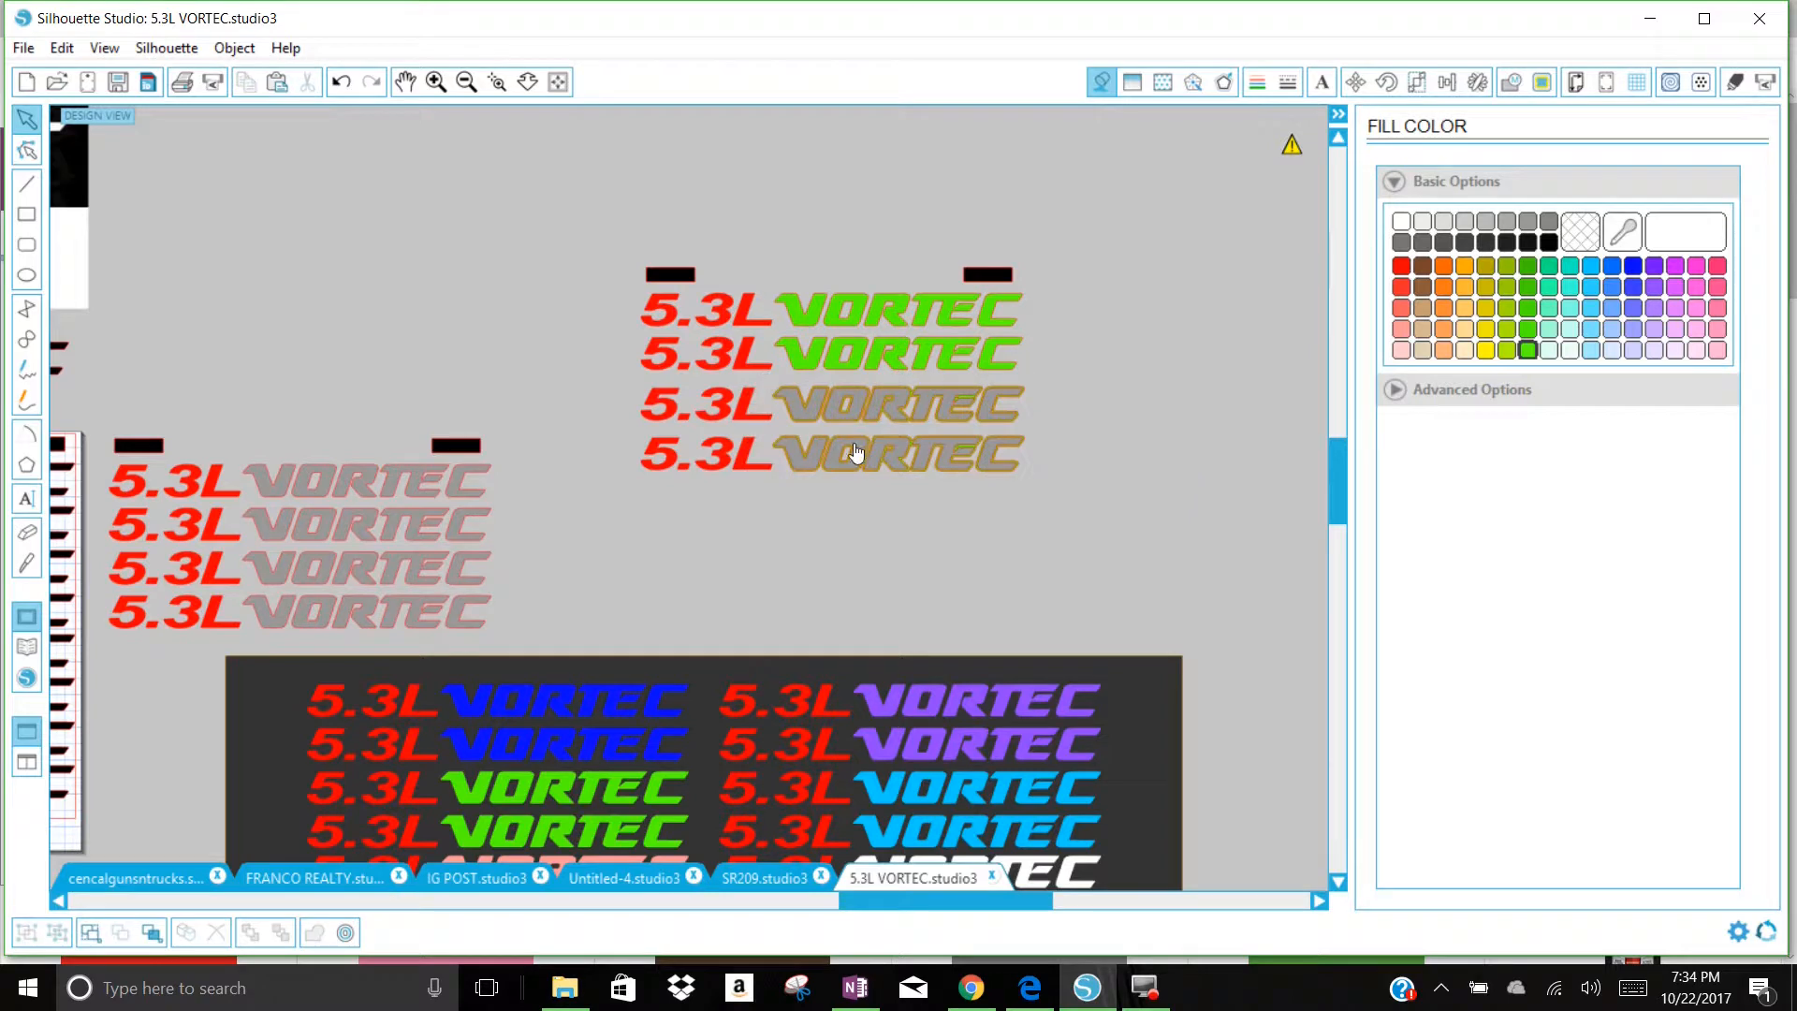
# Step: Remove the line colour from all four rows of the copied decals by making it transparent
pyautogui.click(435, 82)
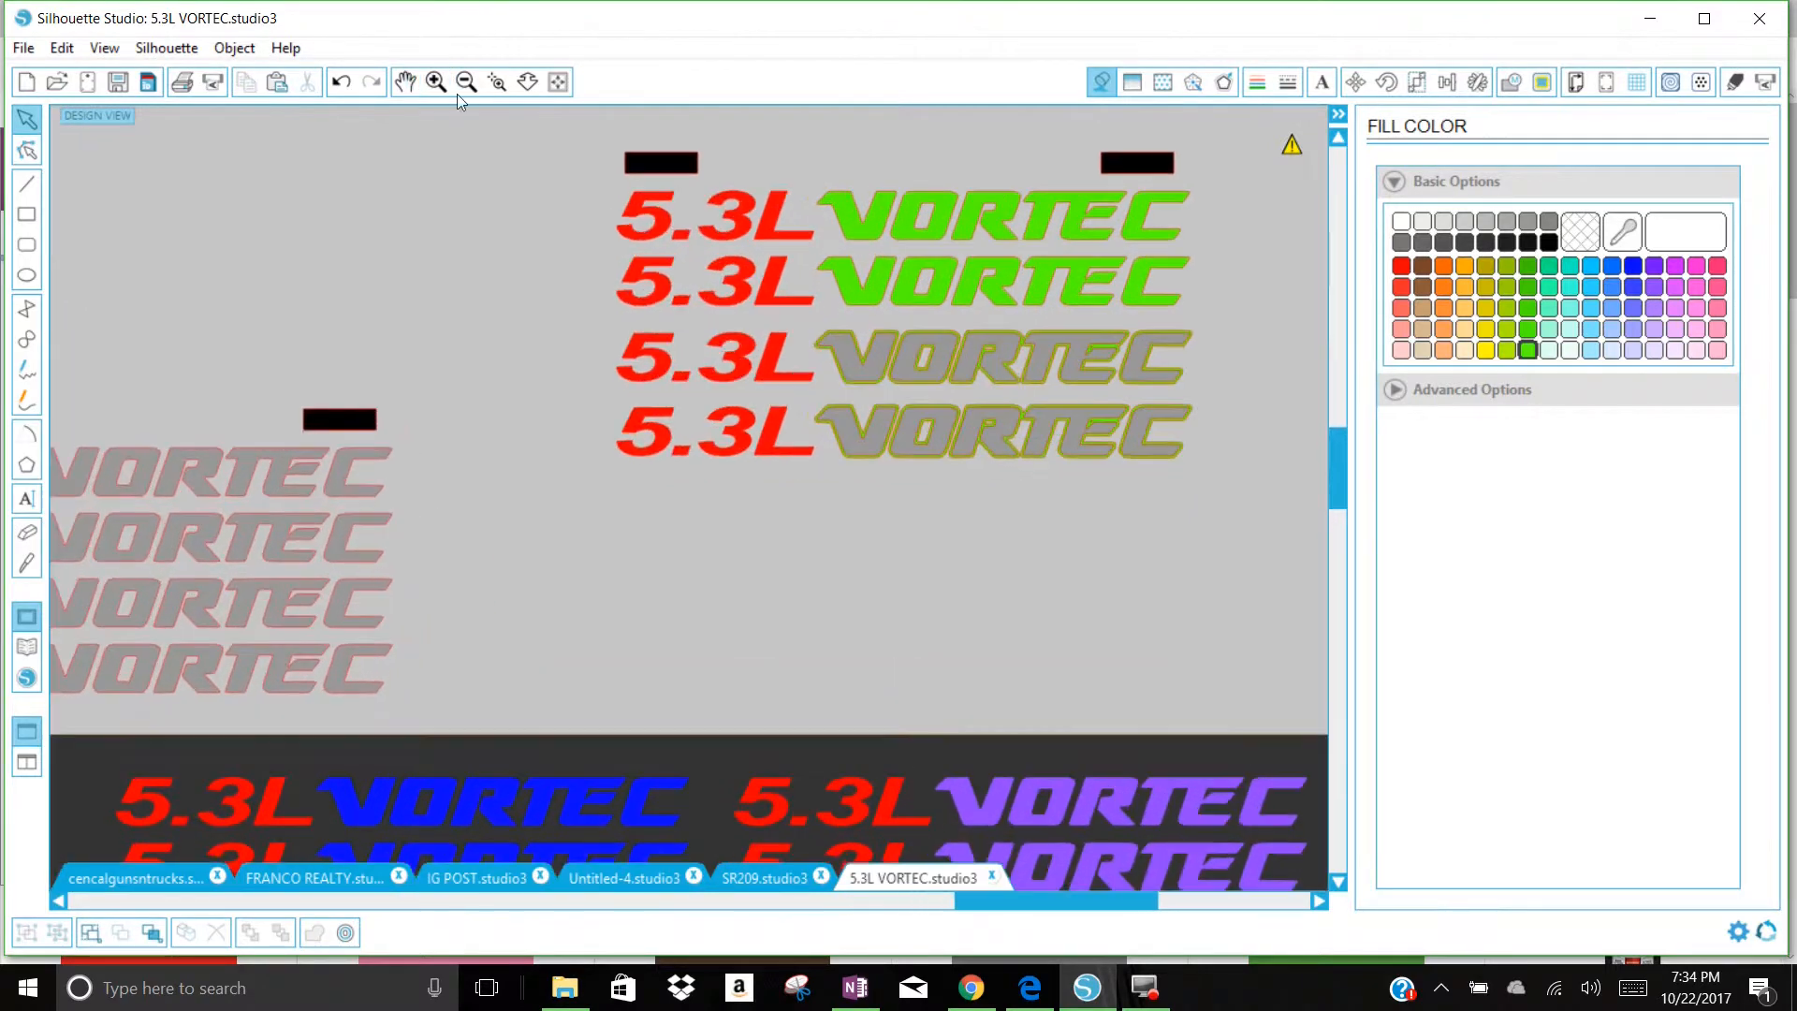
pyautogui.moveTo(1205, 538); pyautogui.dragTo(580, 177)
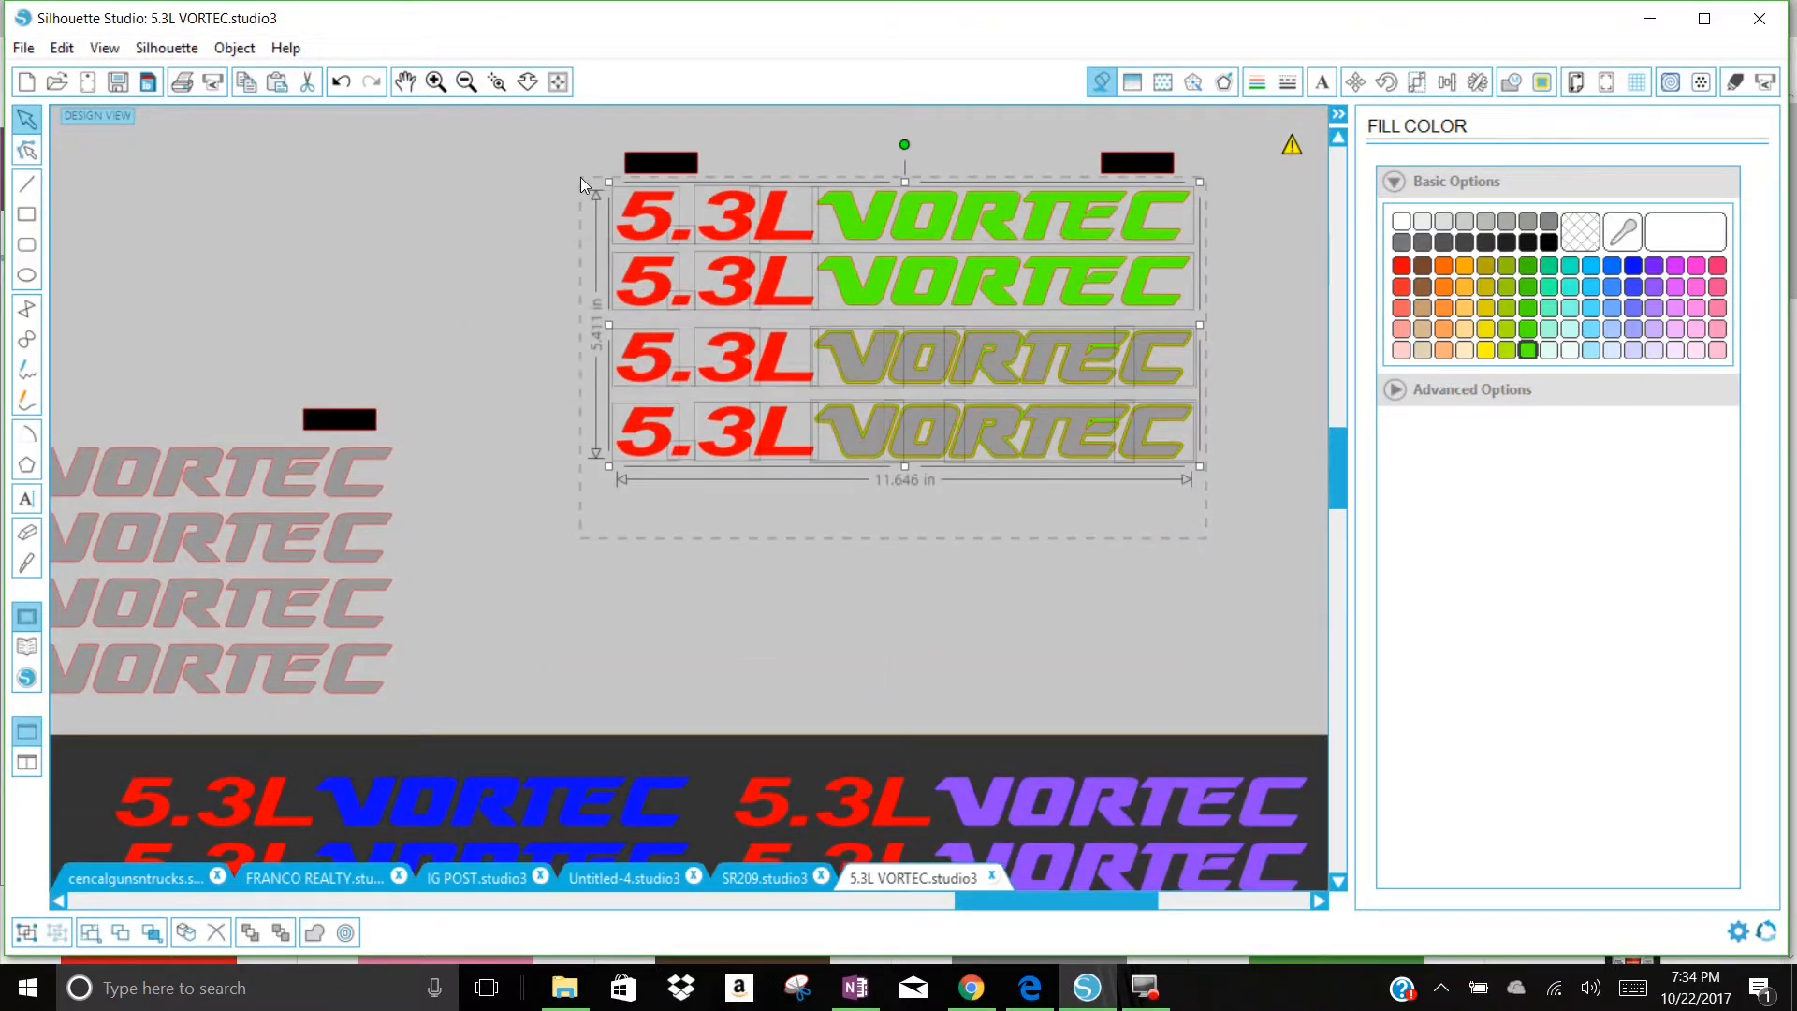
pyautogui.click(1257, 82)
pyautogui.click(1578, 234)
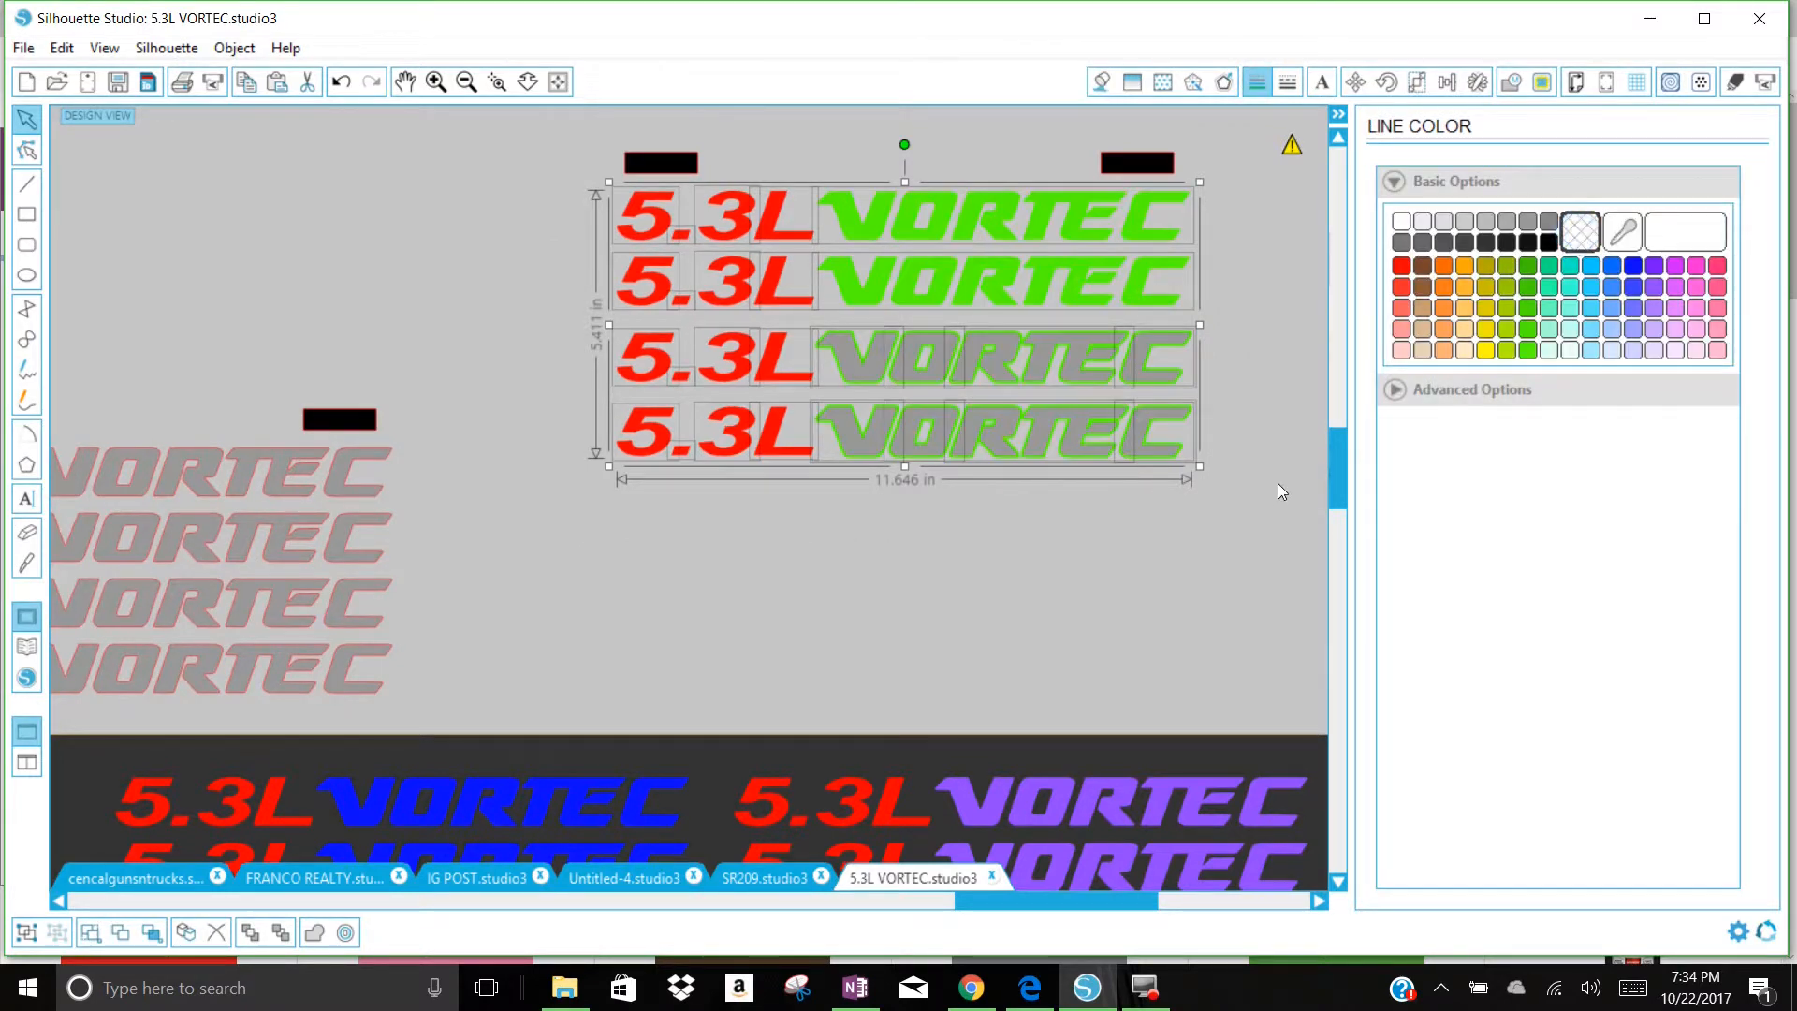
pyautogui.click(1256, 497)
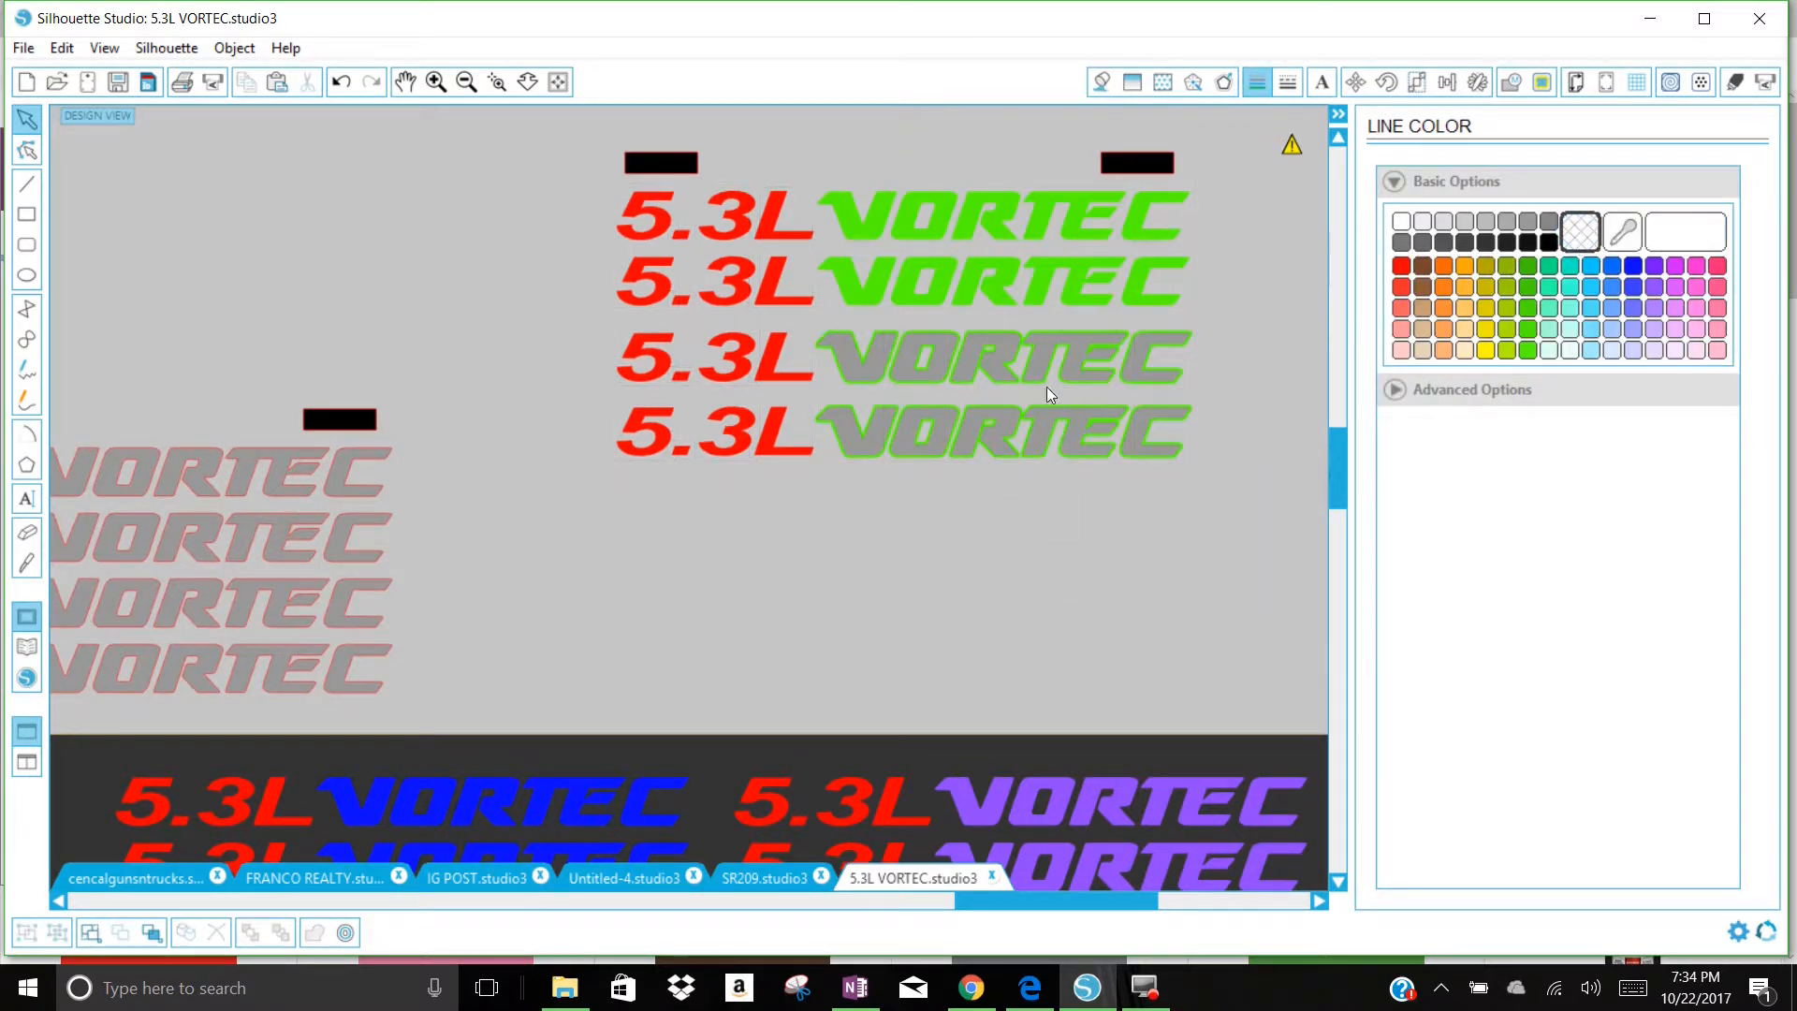
# Step: Fill the grey VORTEC words inside the green offsets of the lower two rows with black
pyautogui.click(1137, 363)
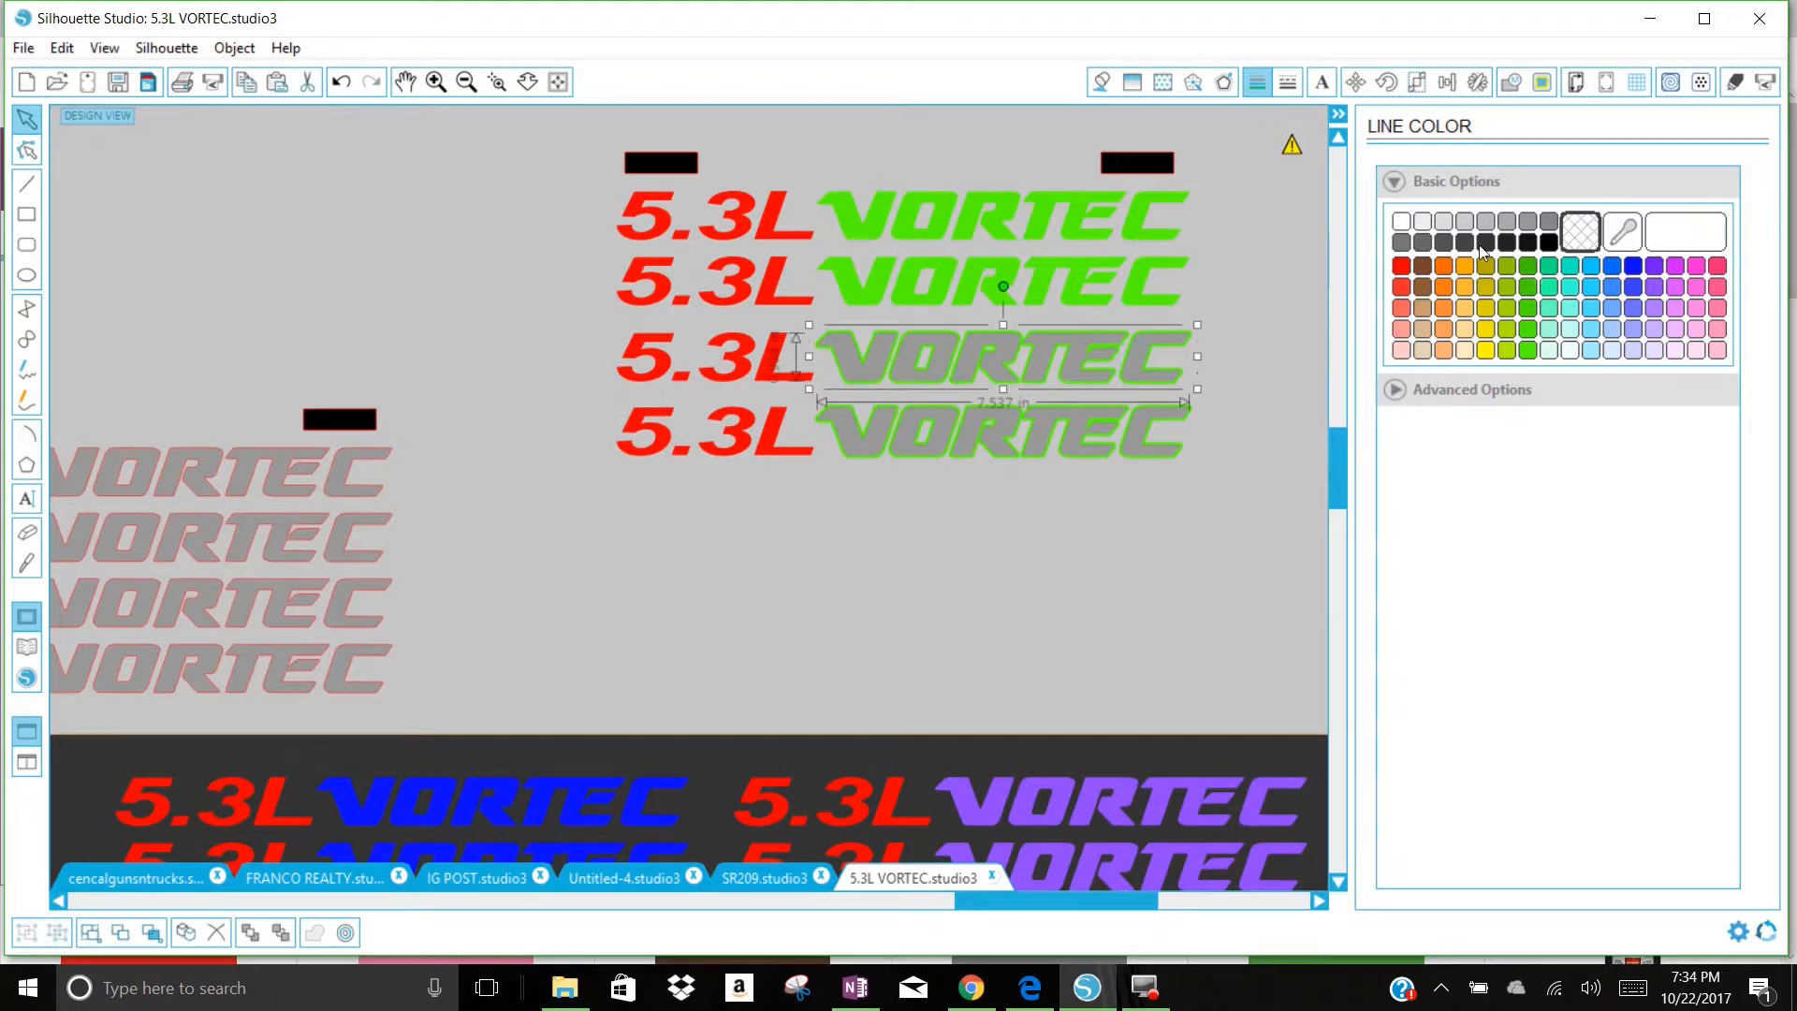
pyautogui.click(1546, 245)
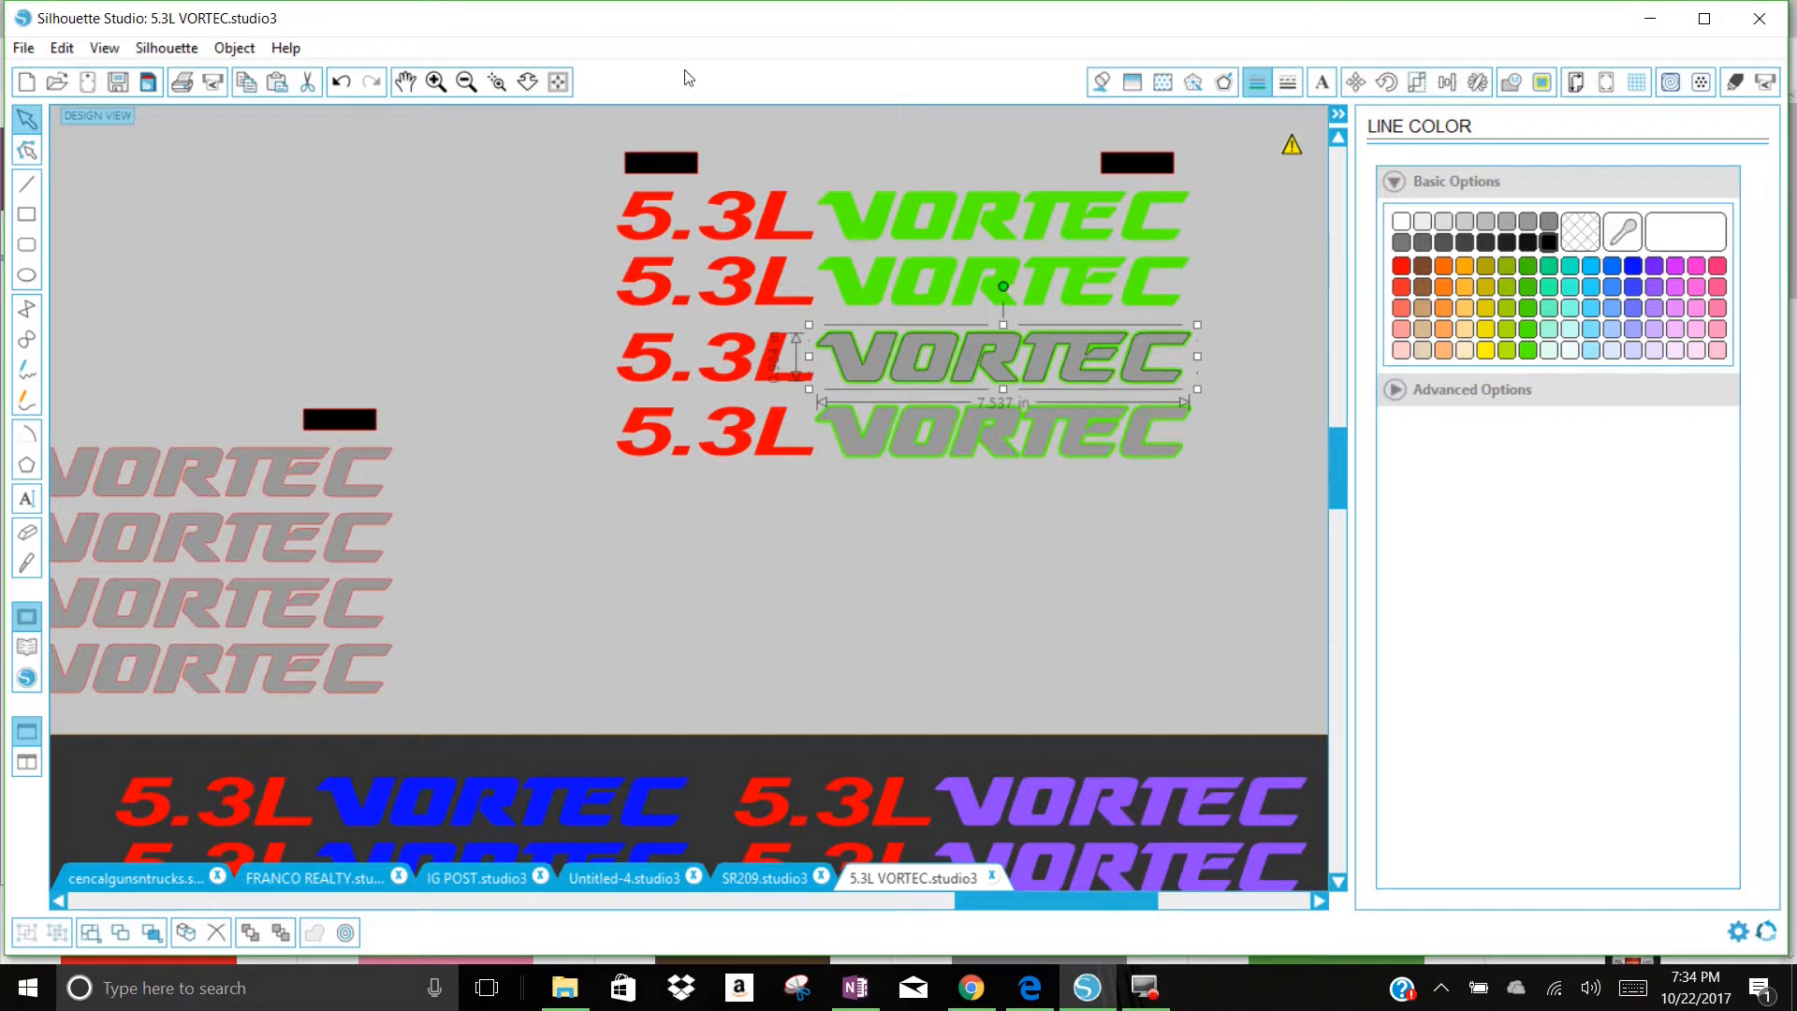
pyautogui.click(341, 82)
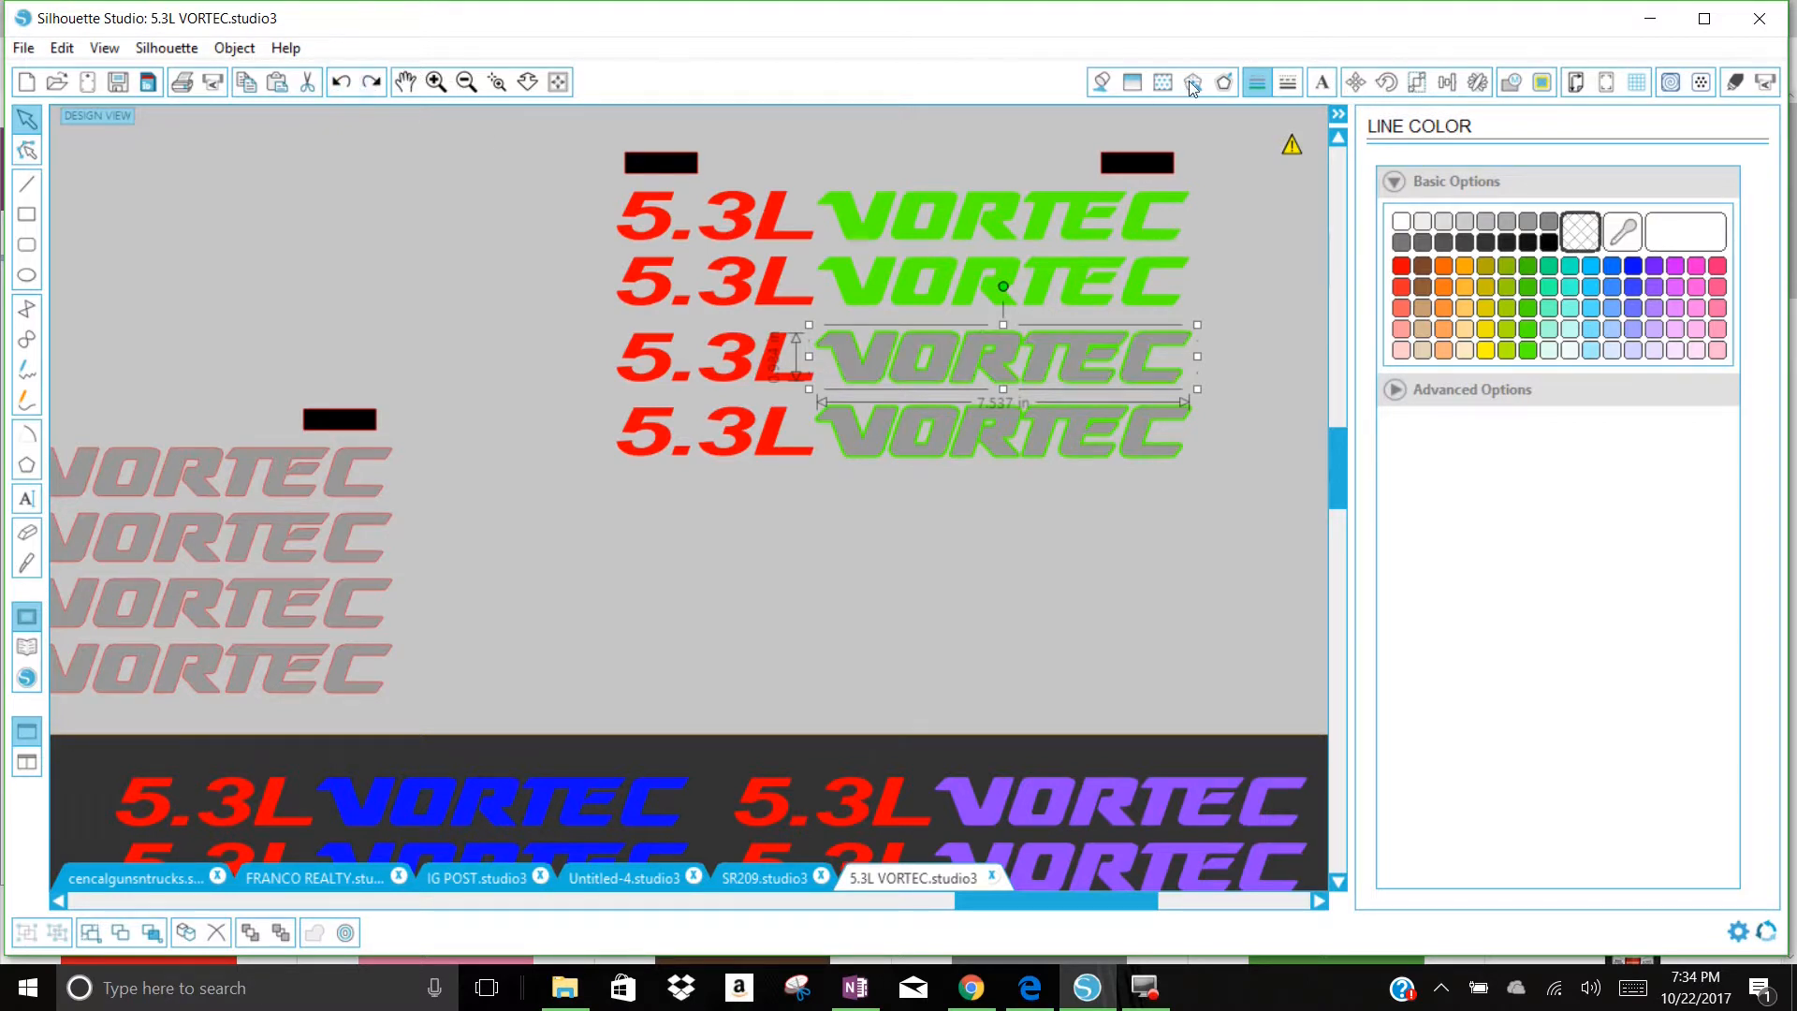
pyautogui.click(1101, 82)
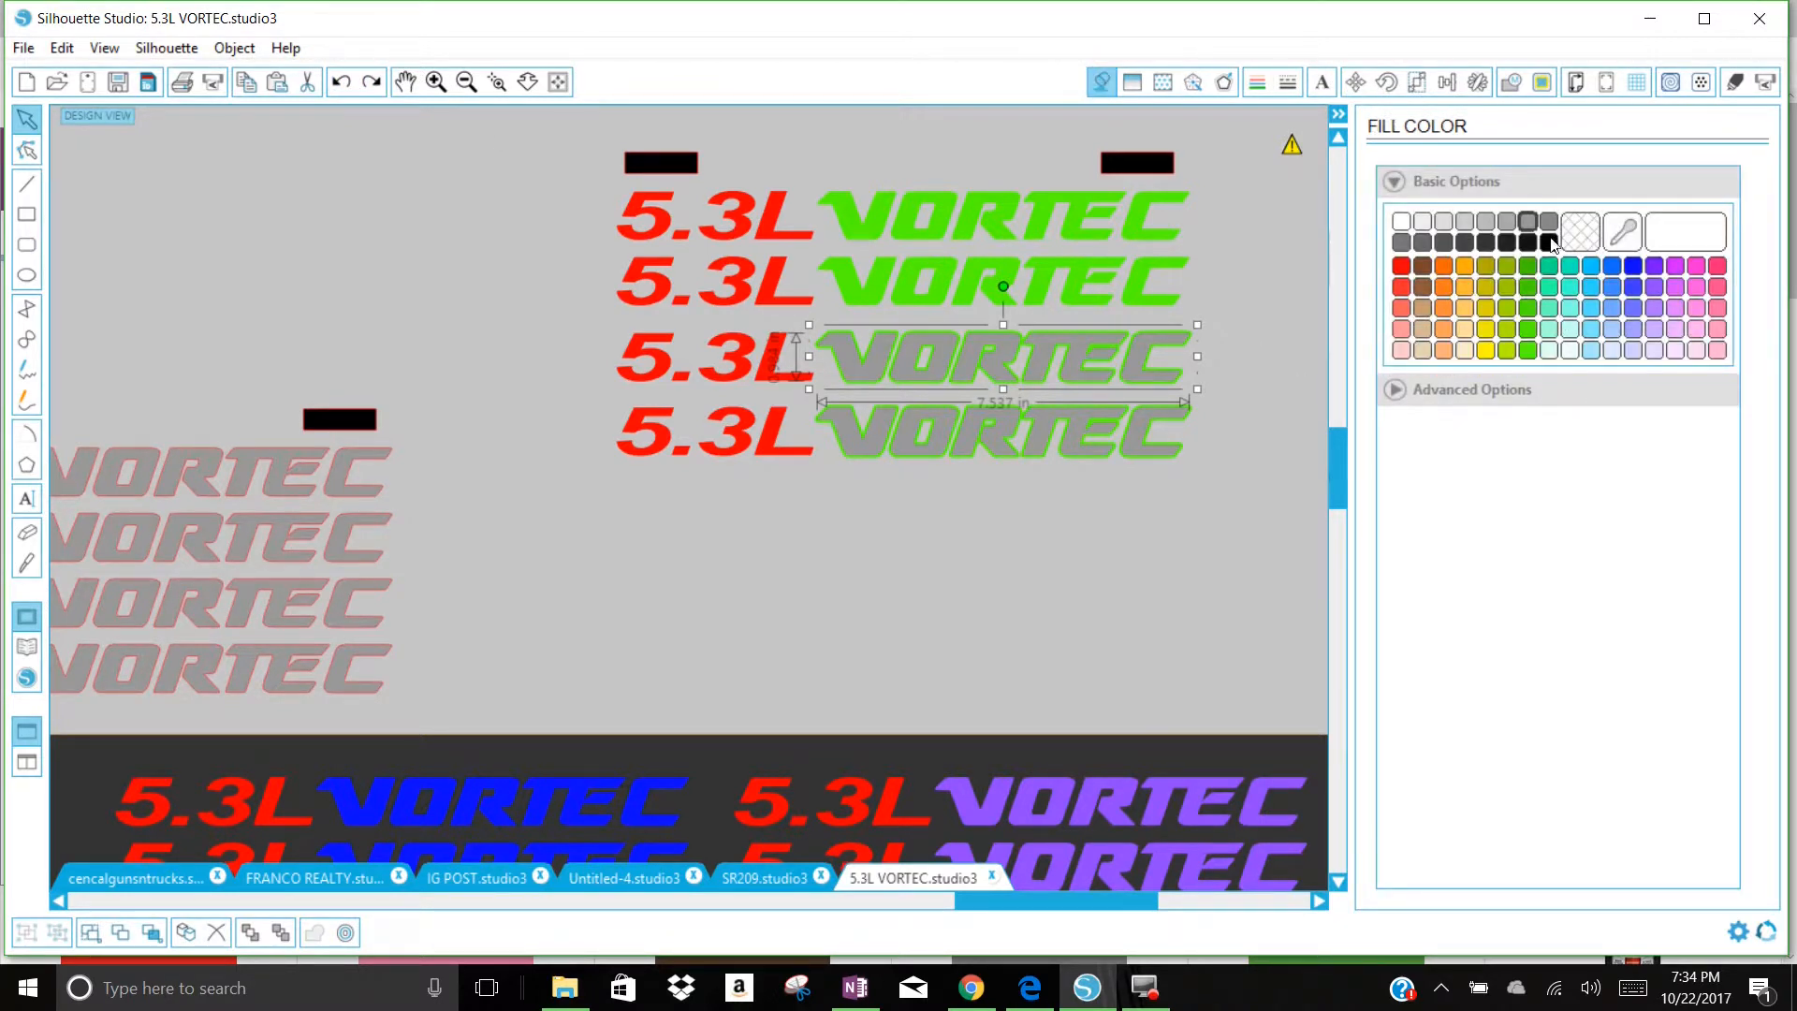
pyautogui.click(1548, 241)
pyautogui.click(1149, 452)
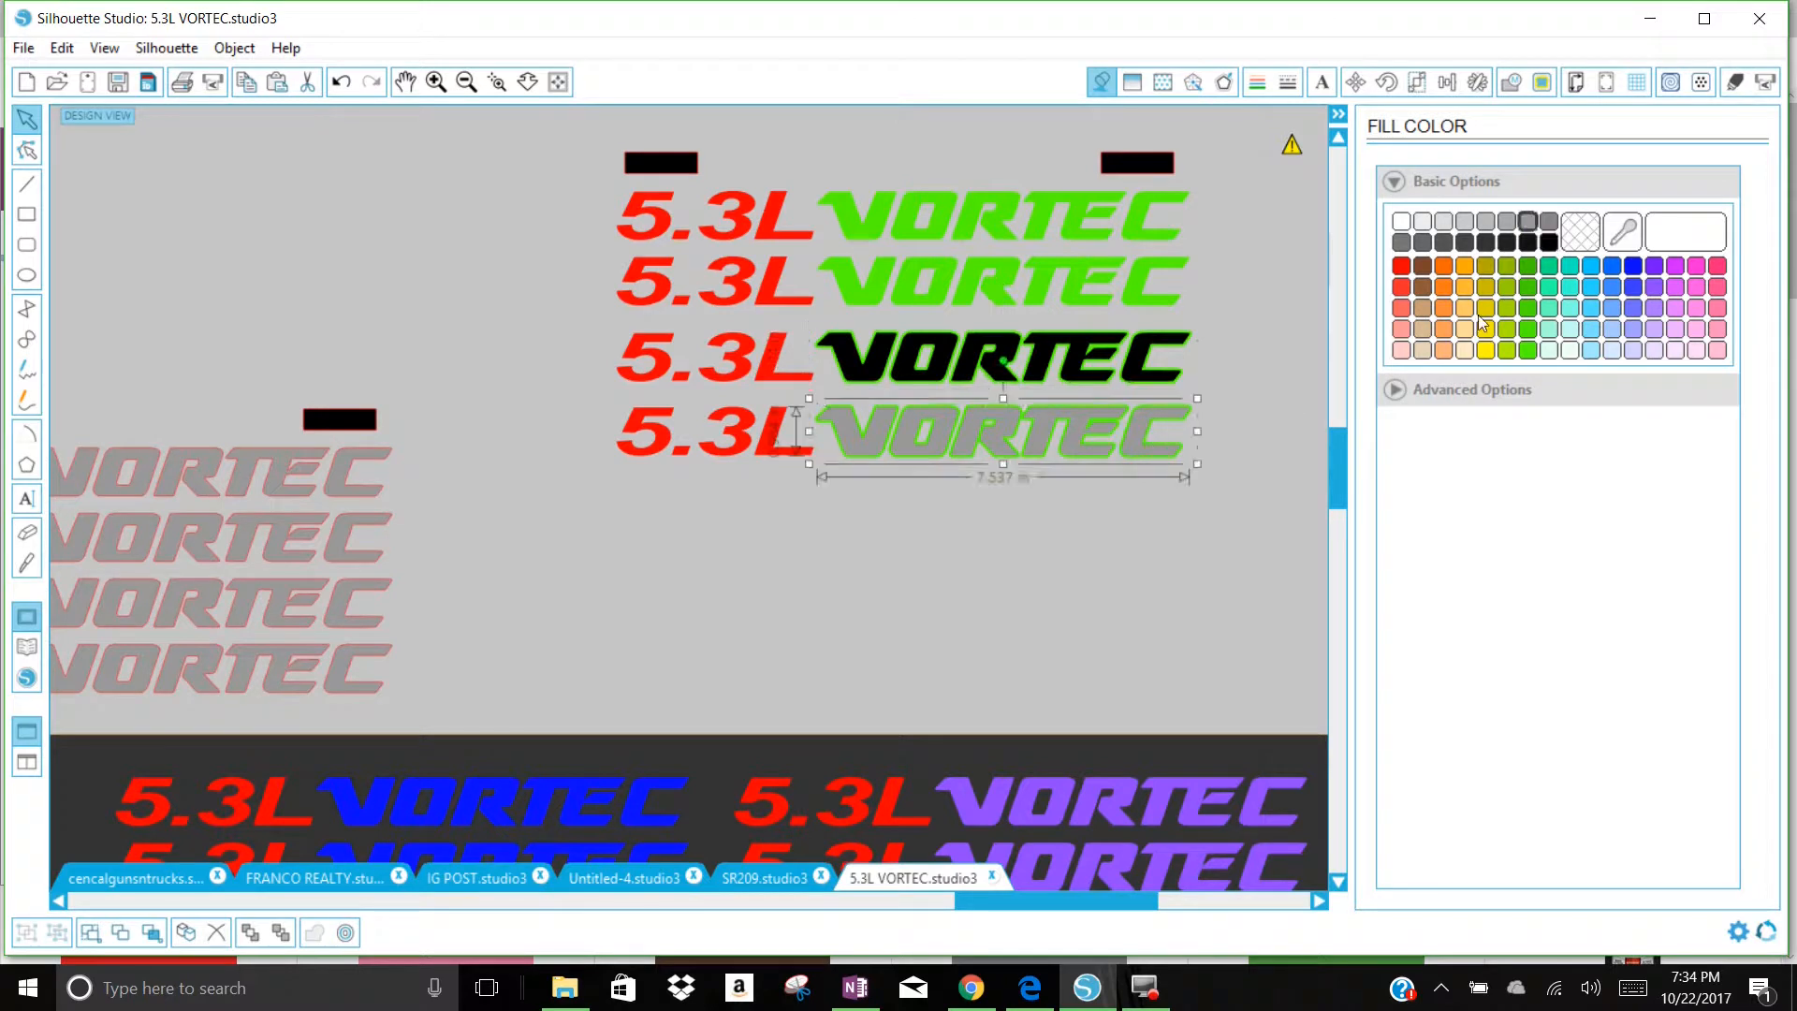
pyautogui.click(1548, 241)
pyautogui.click(1227, 553)
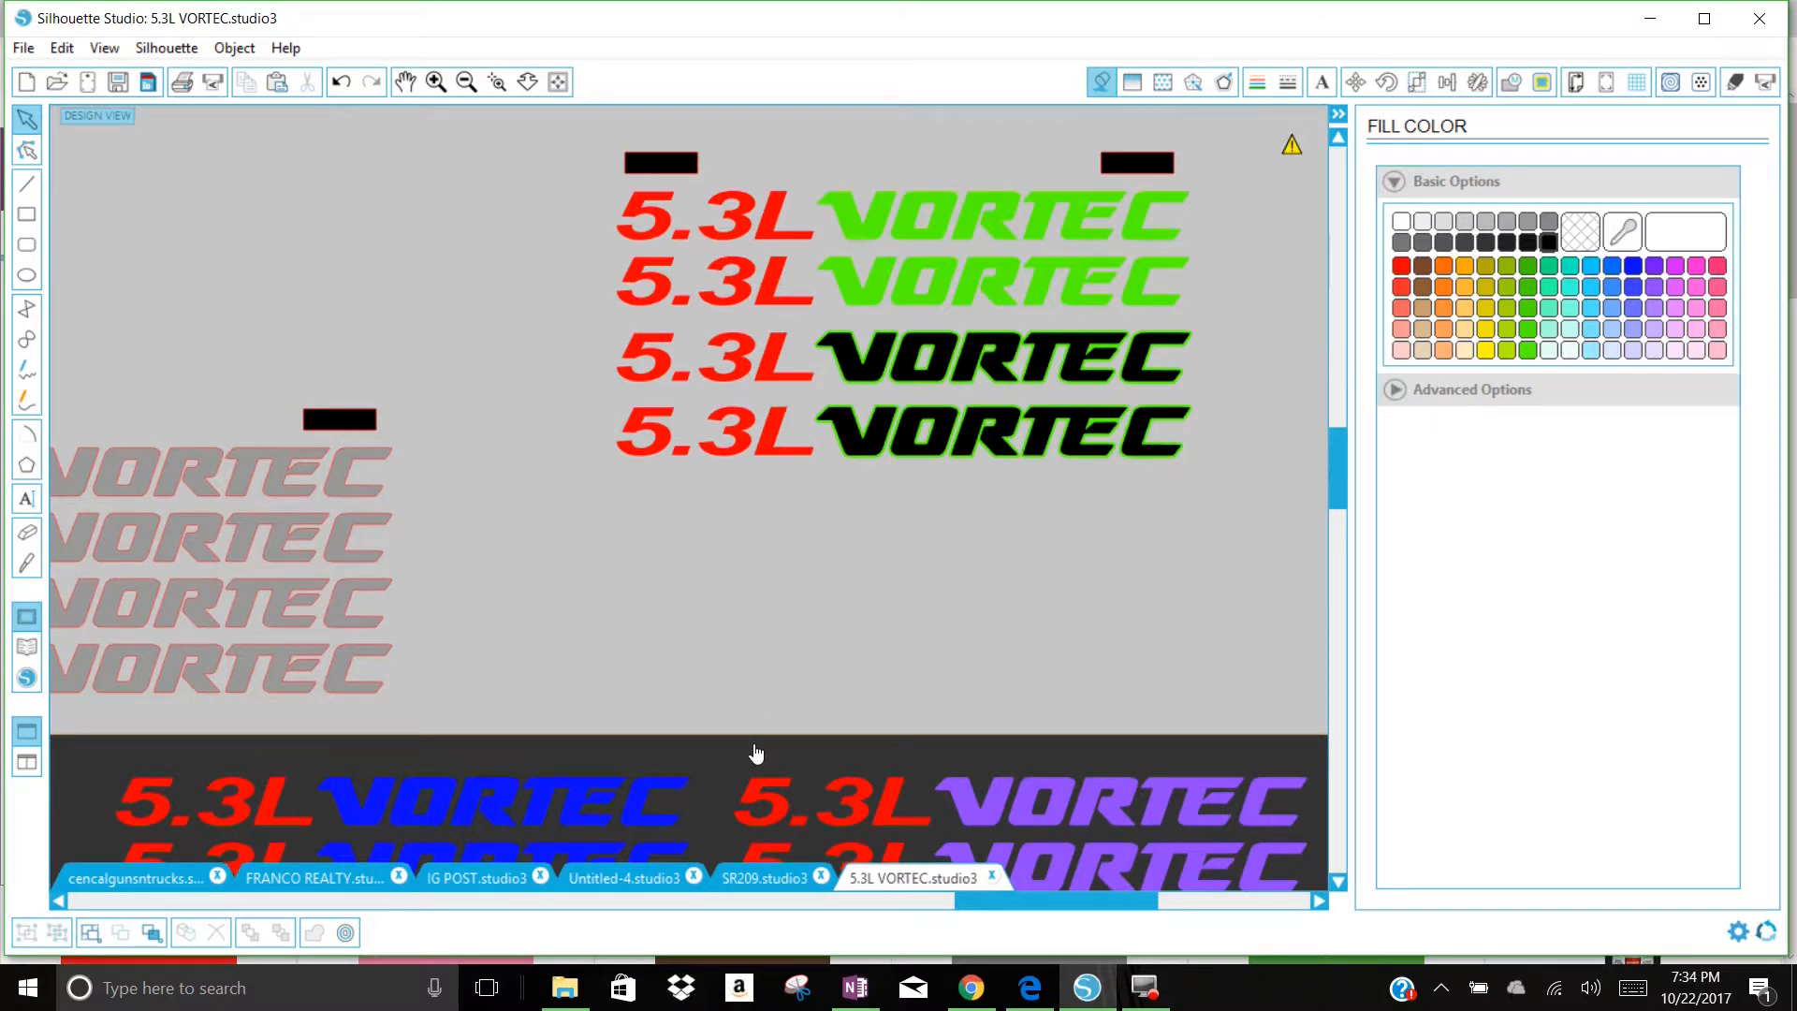
# Step: Draw a rectangle about 17.6 by 6.4 in over the copied decals and fill it with black
pyautogui.click(26, 214)
pyautogui.moveTo(581, 562); pyautogui.dragTo(1119, 289)
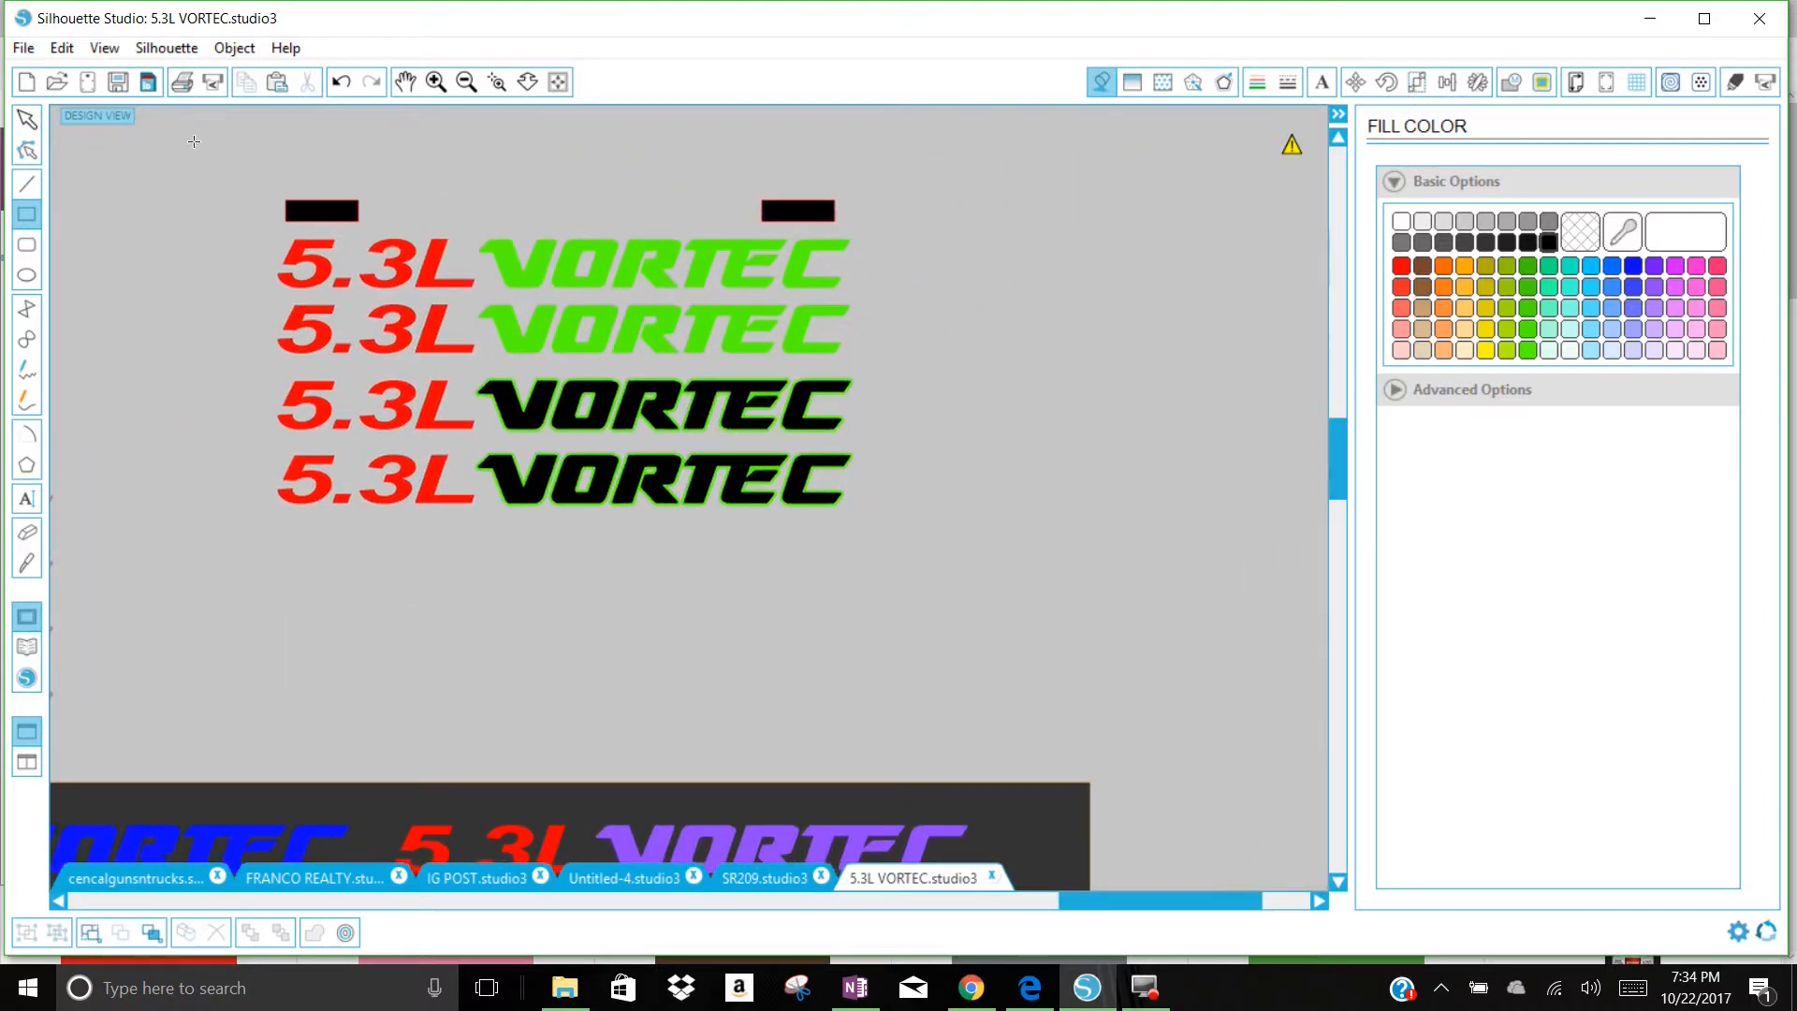
pyautogui.click(26, 119)
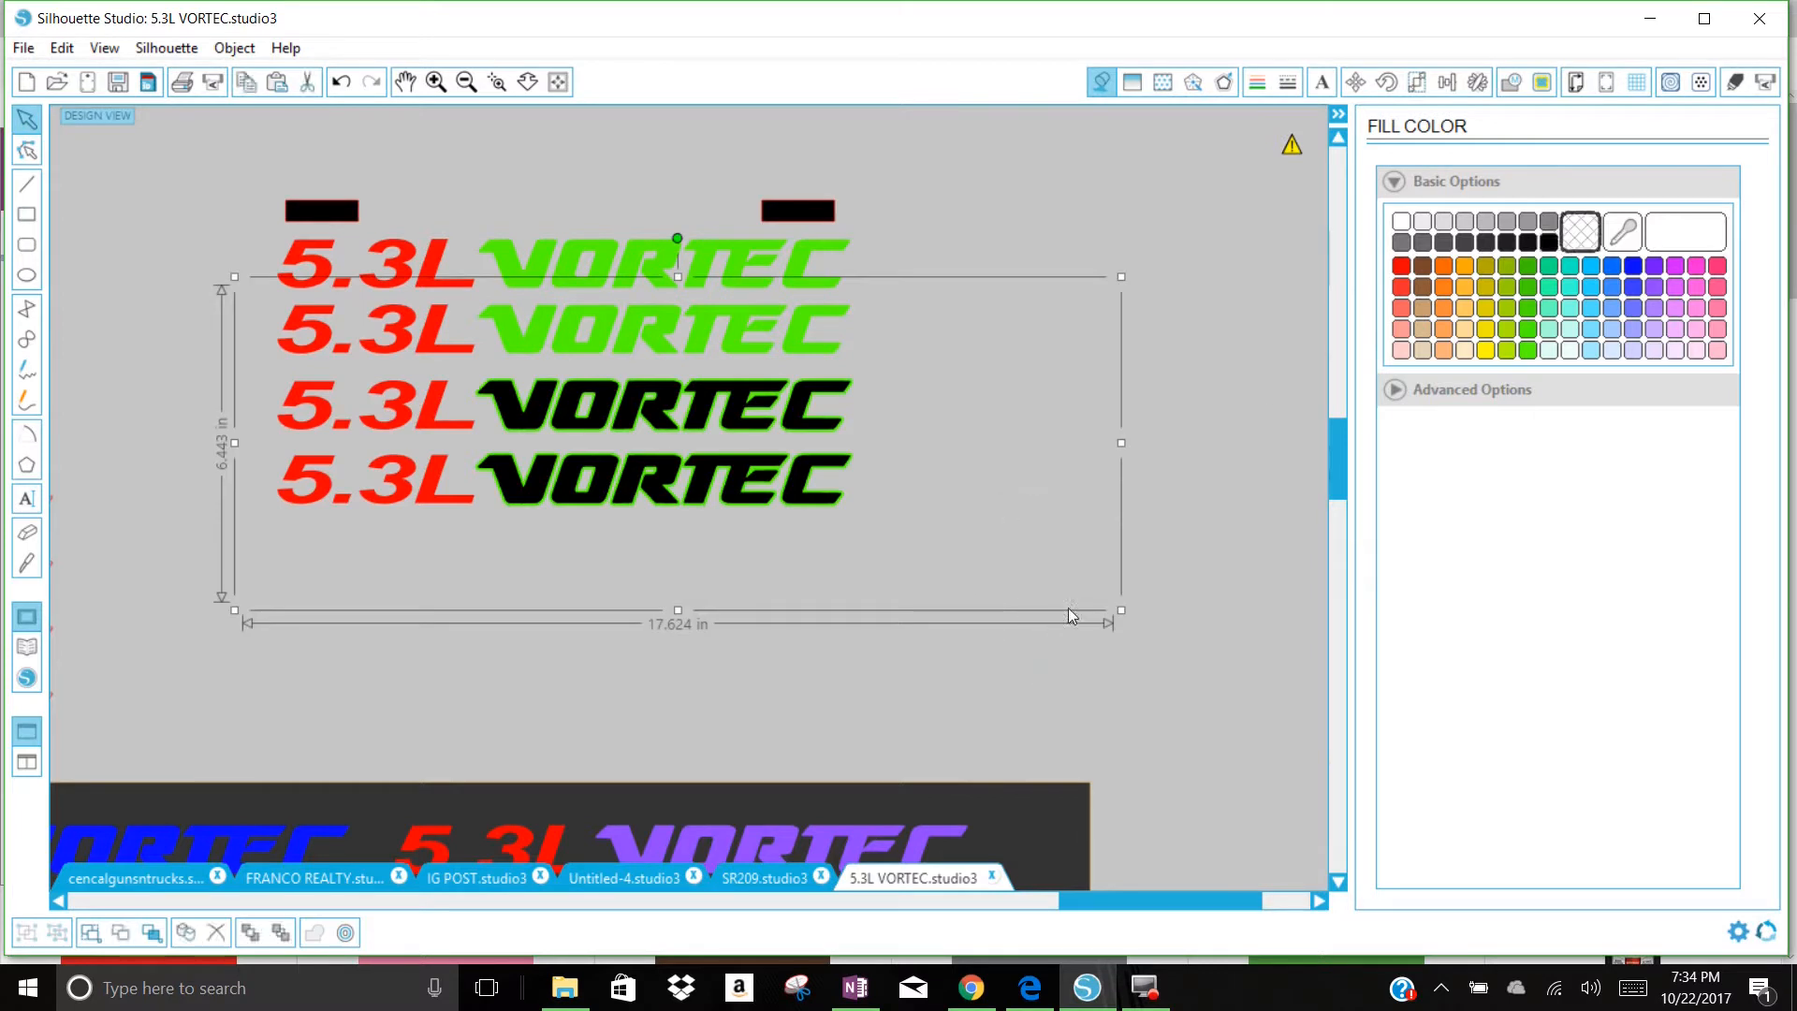
pyautogui.click(1549, 243)
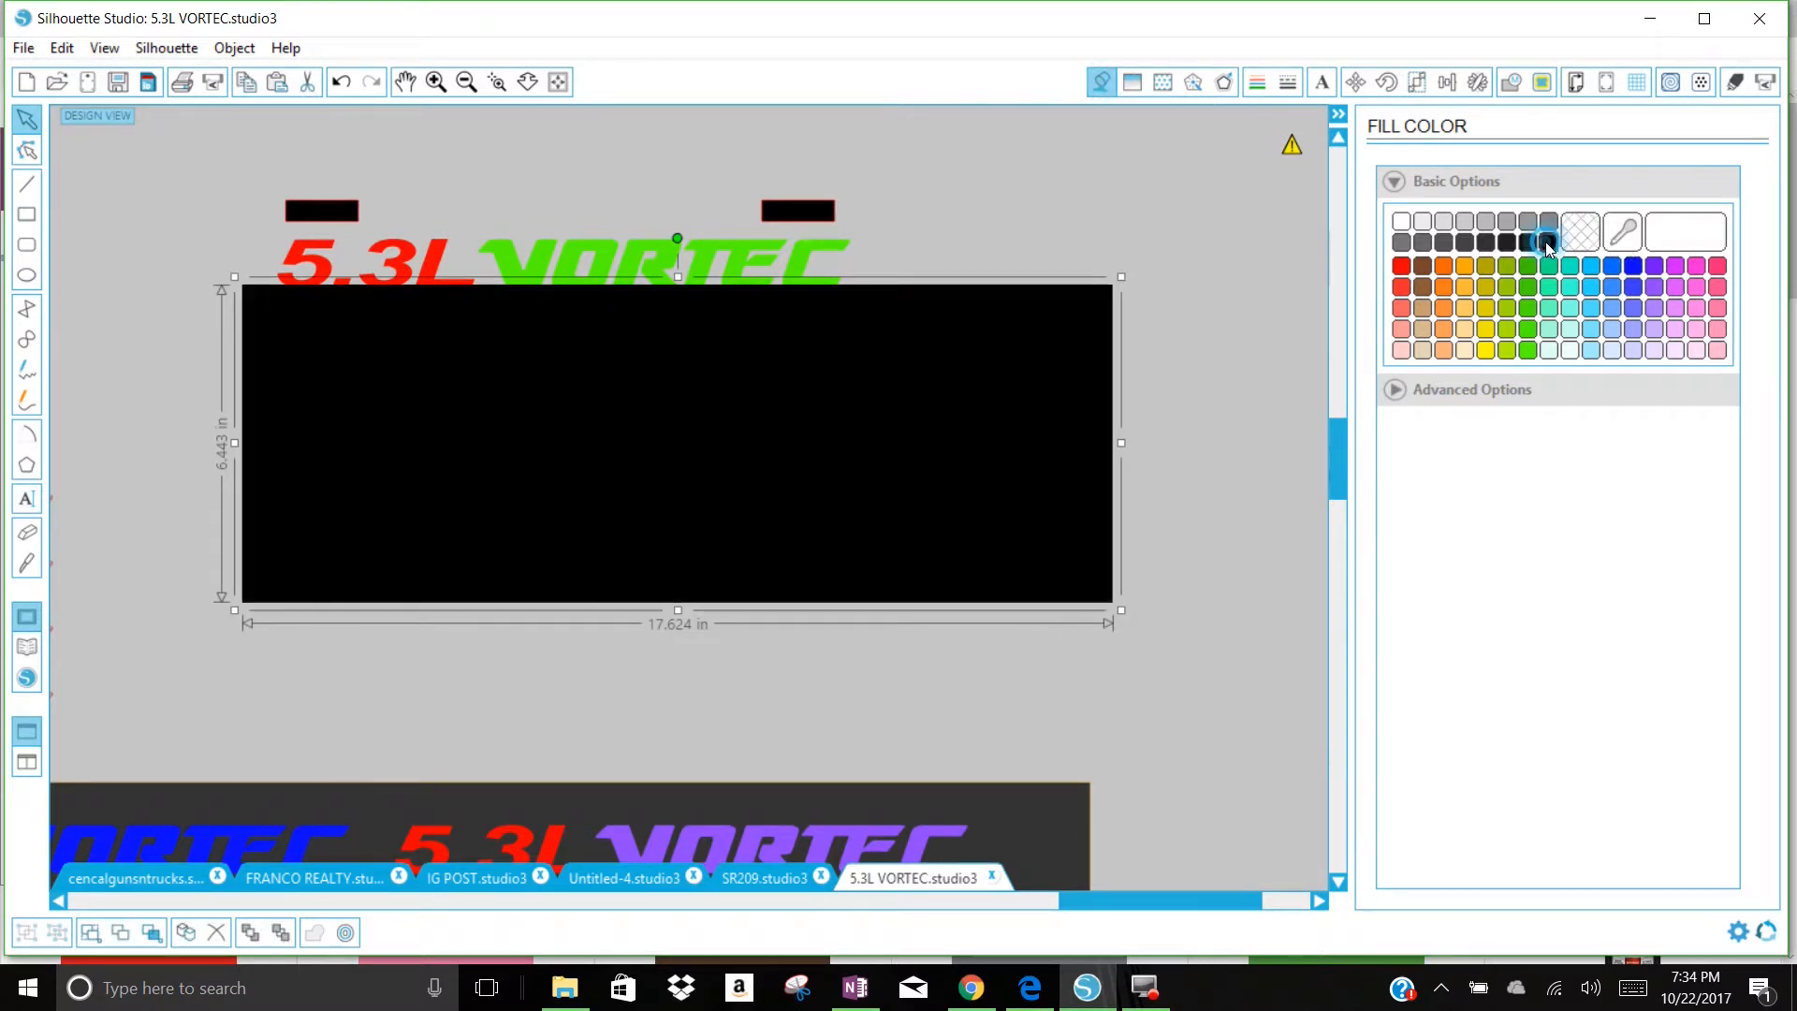
# Step: Send the black rectangle to the back and position it behind the four rows of copied decals
pyautogui.moveTo(1063, 497); pyautogui.dragTo(1324, 442)
pyautogui.rightClick(1171, 428)
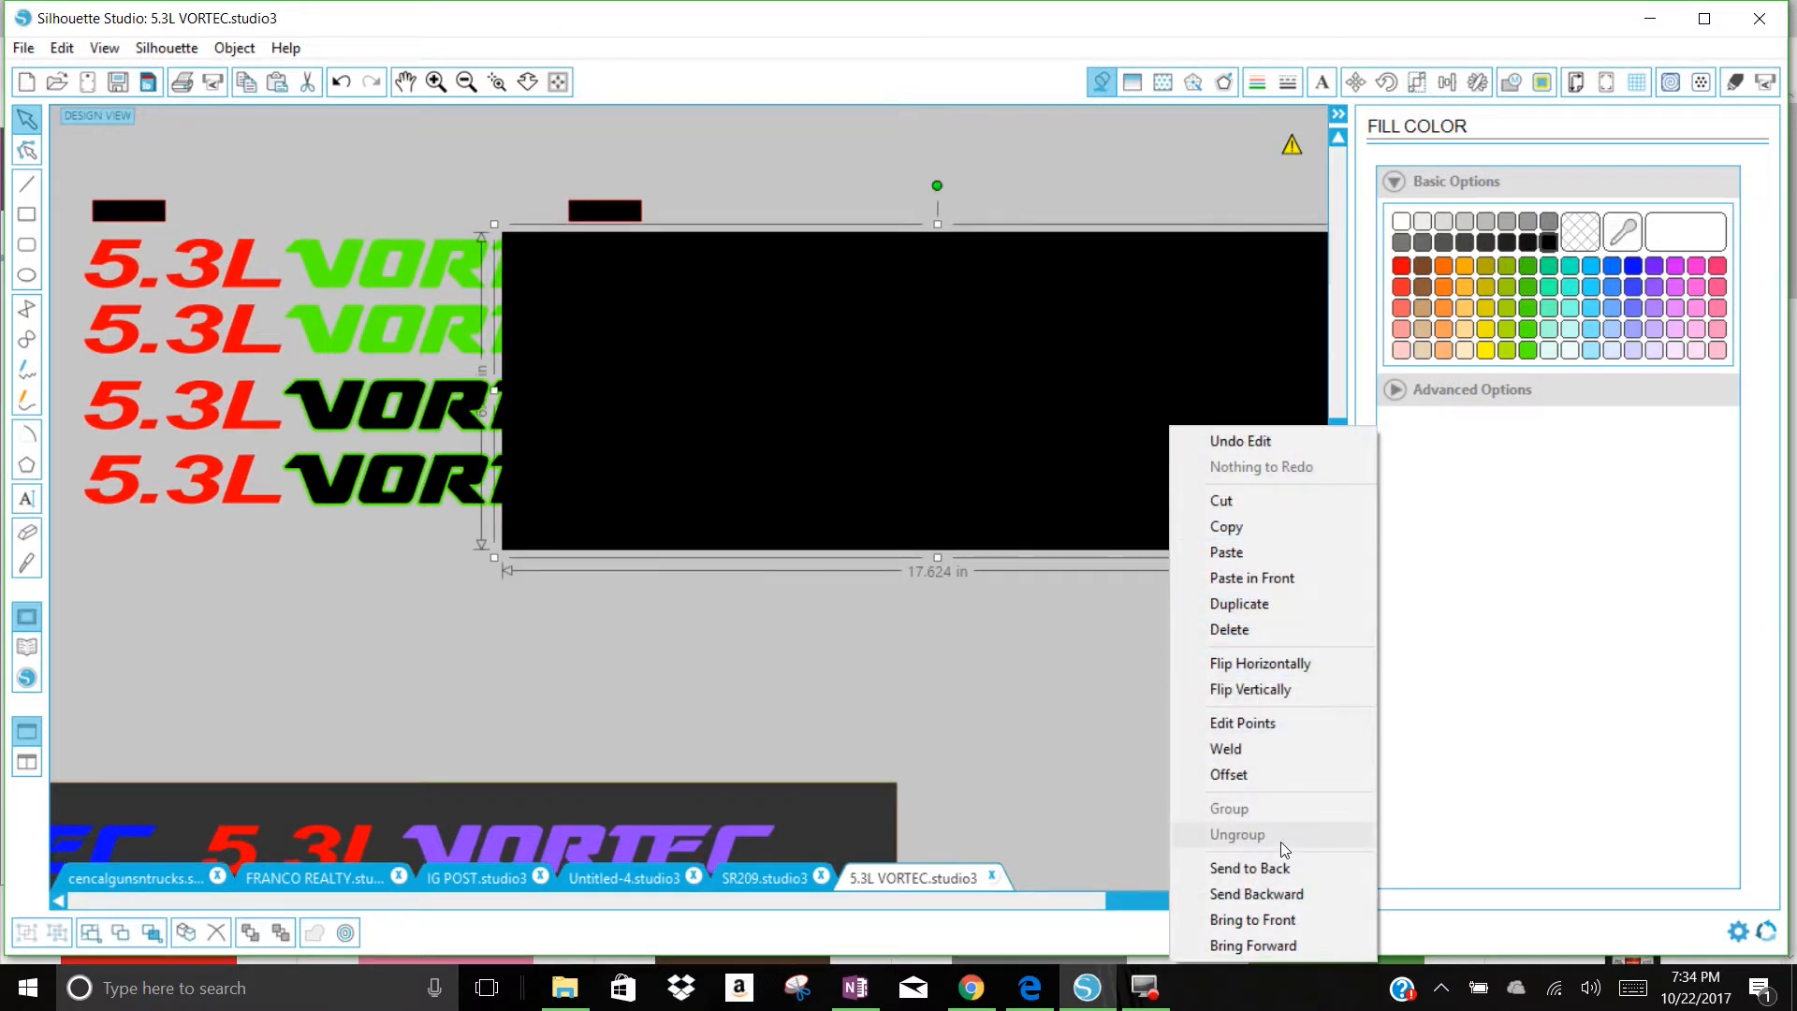
pyautogui.click(1273, 869)
pyautogui.moveTo(1167, 446); pyautogui.dragTo(735, 426)
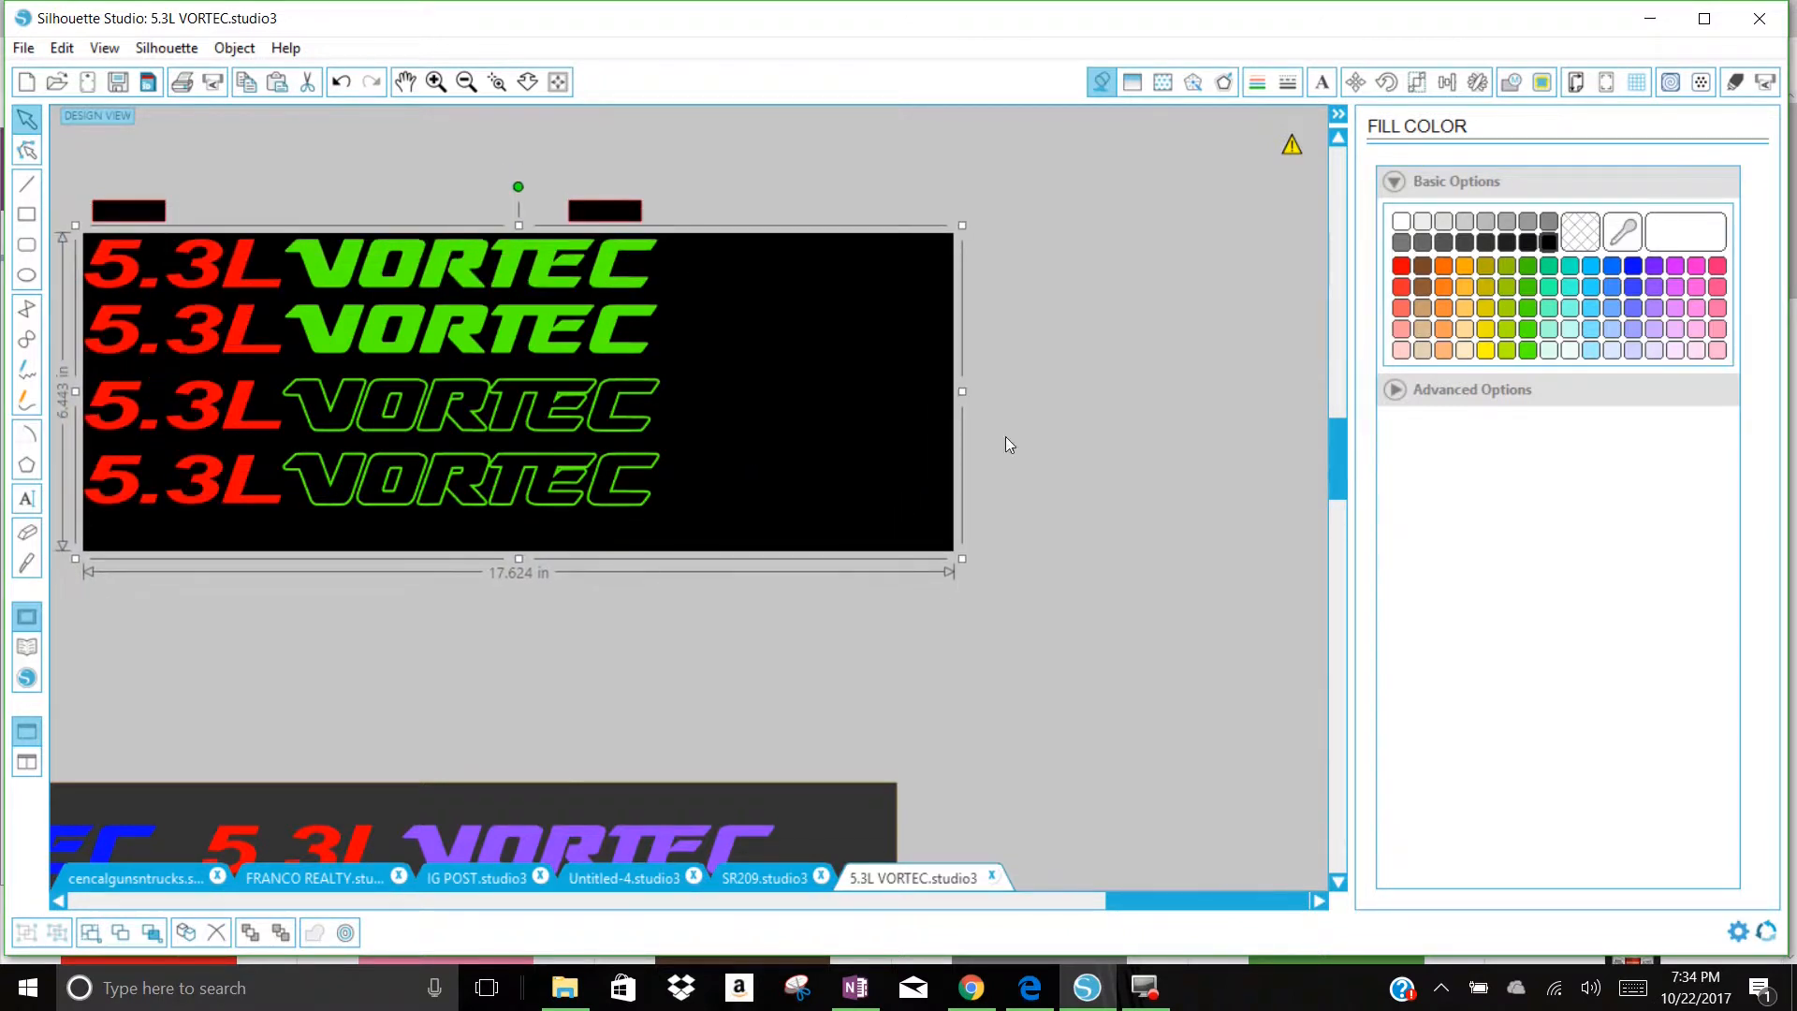
# Step: Fill the backdrop rectangle behind the copied decals with dark grey
pyautogui.click(1465, 242)
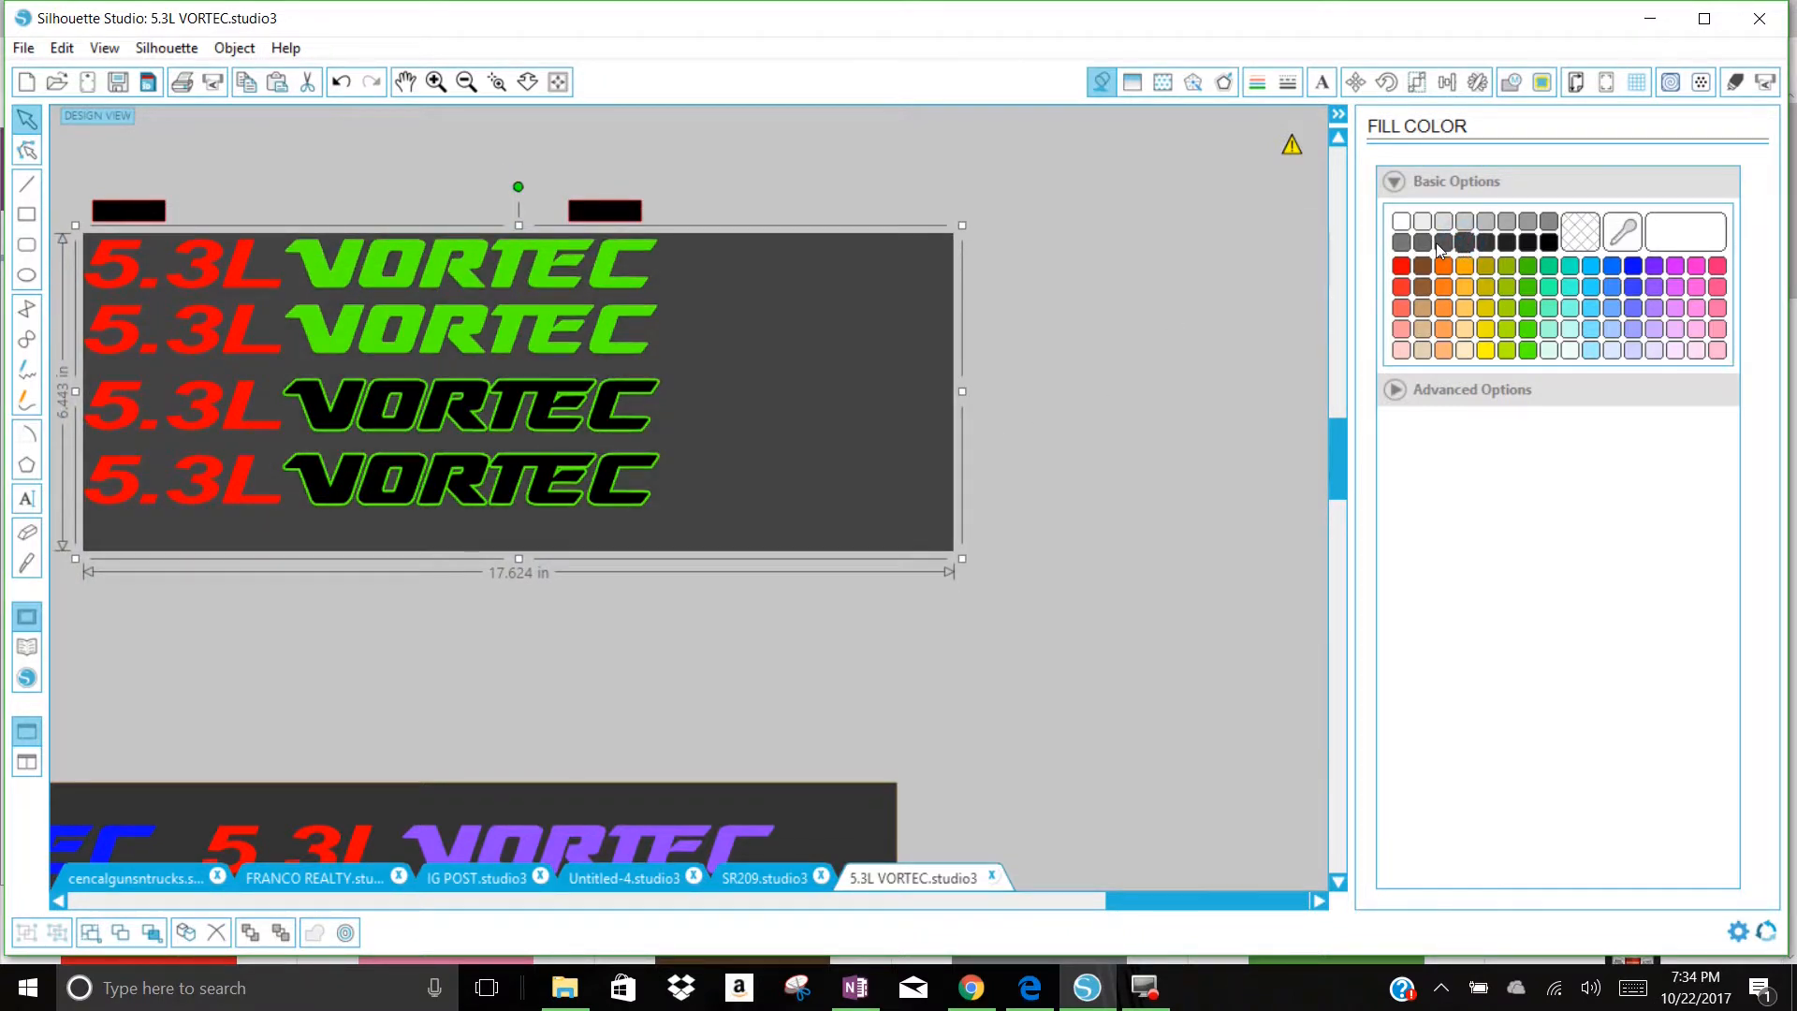
# Step: Fill the backdrop rectangle with a darker grey and shift it left behind the copied decals
pyautogui.moveTo(943, 426); pyautogui.dragTo(867, 428)
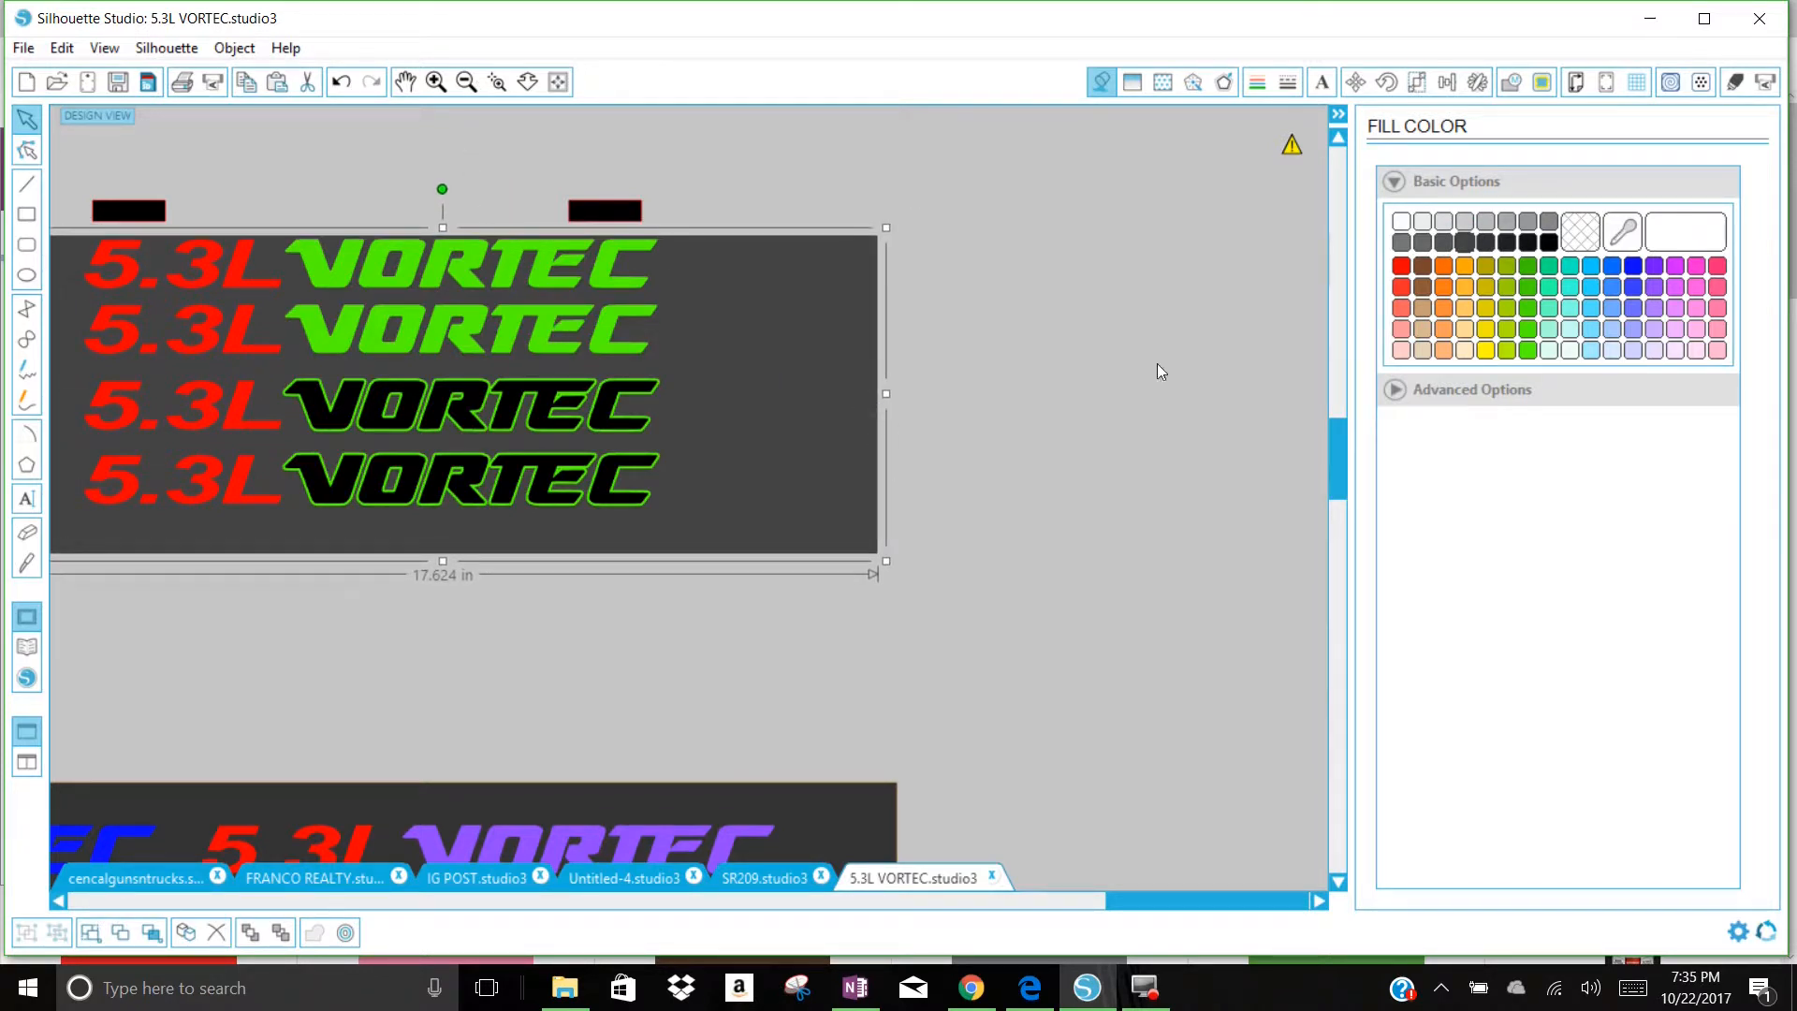
pyautogui.click(1466, 242)
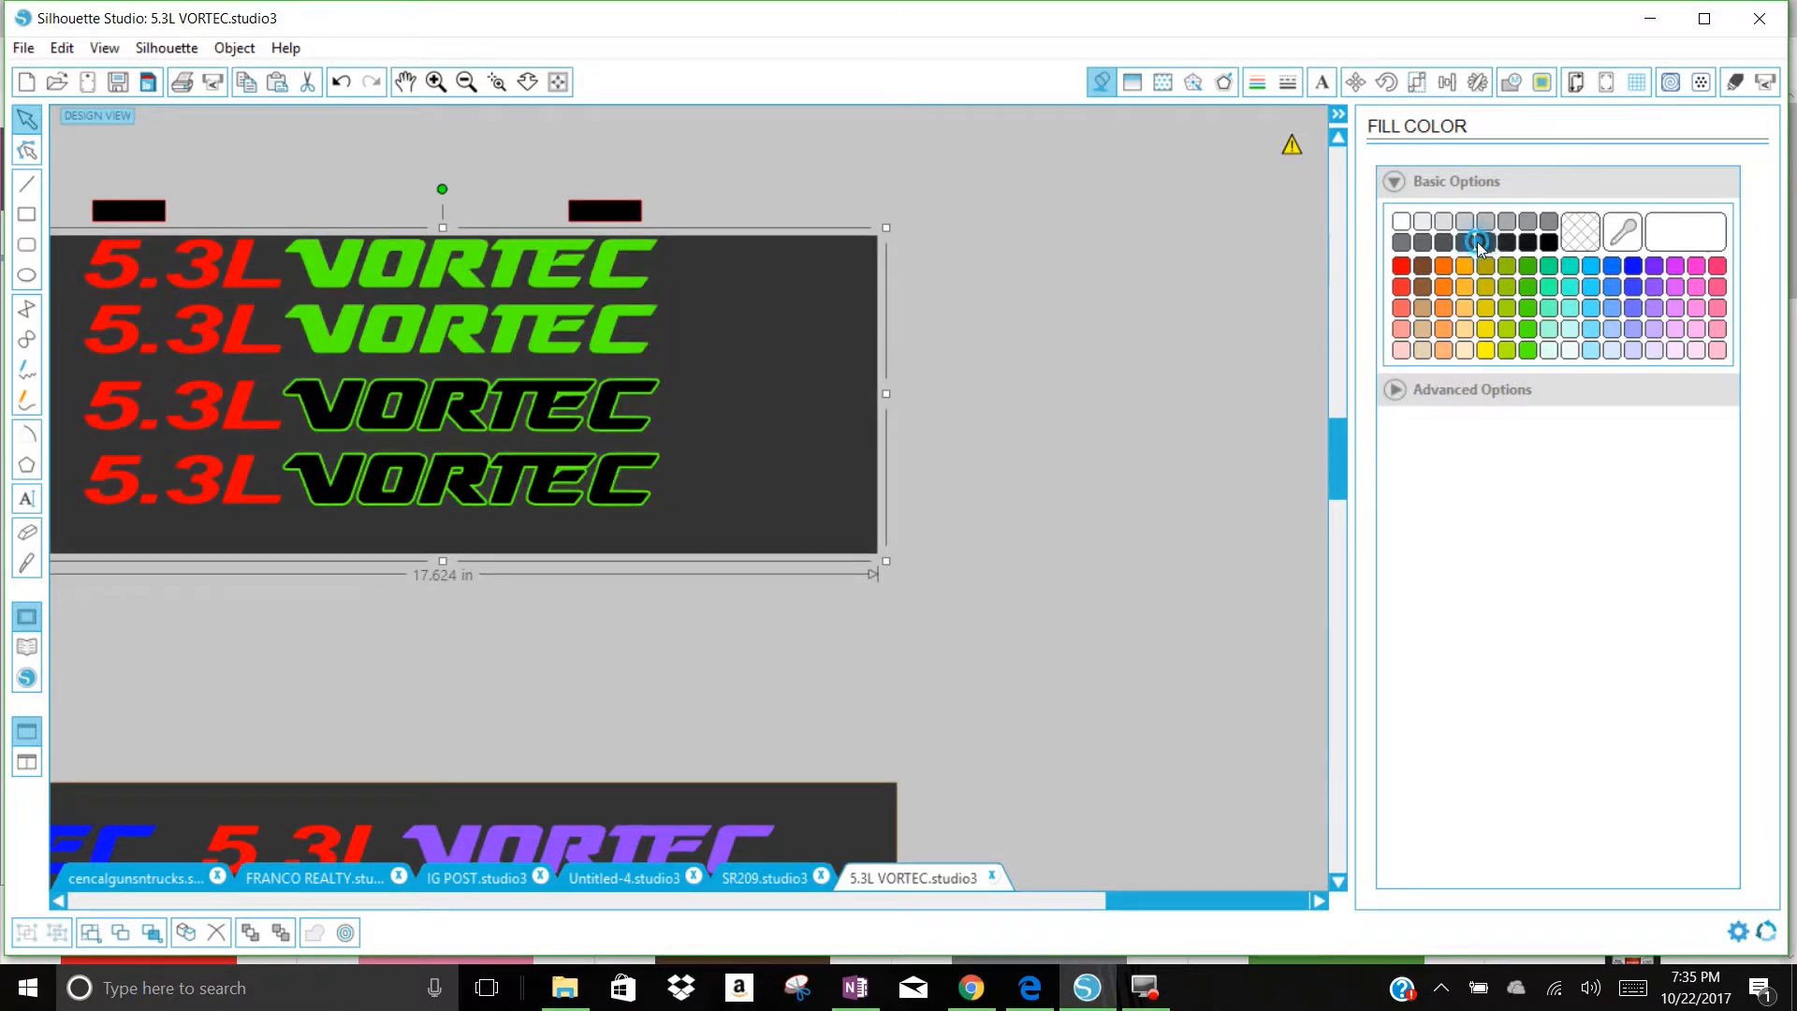
pyautogui.moveTo(882, 485); pyautogui.dragTo(852, 479)
pyautogui.click(904, 482)
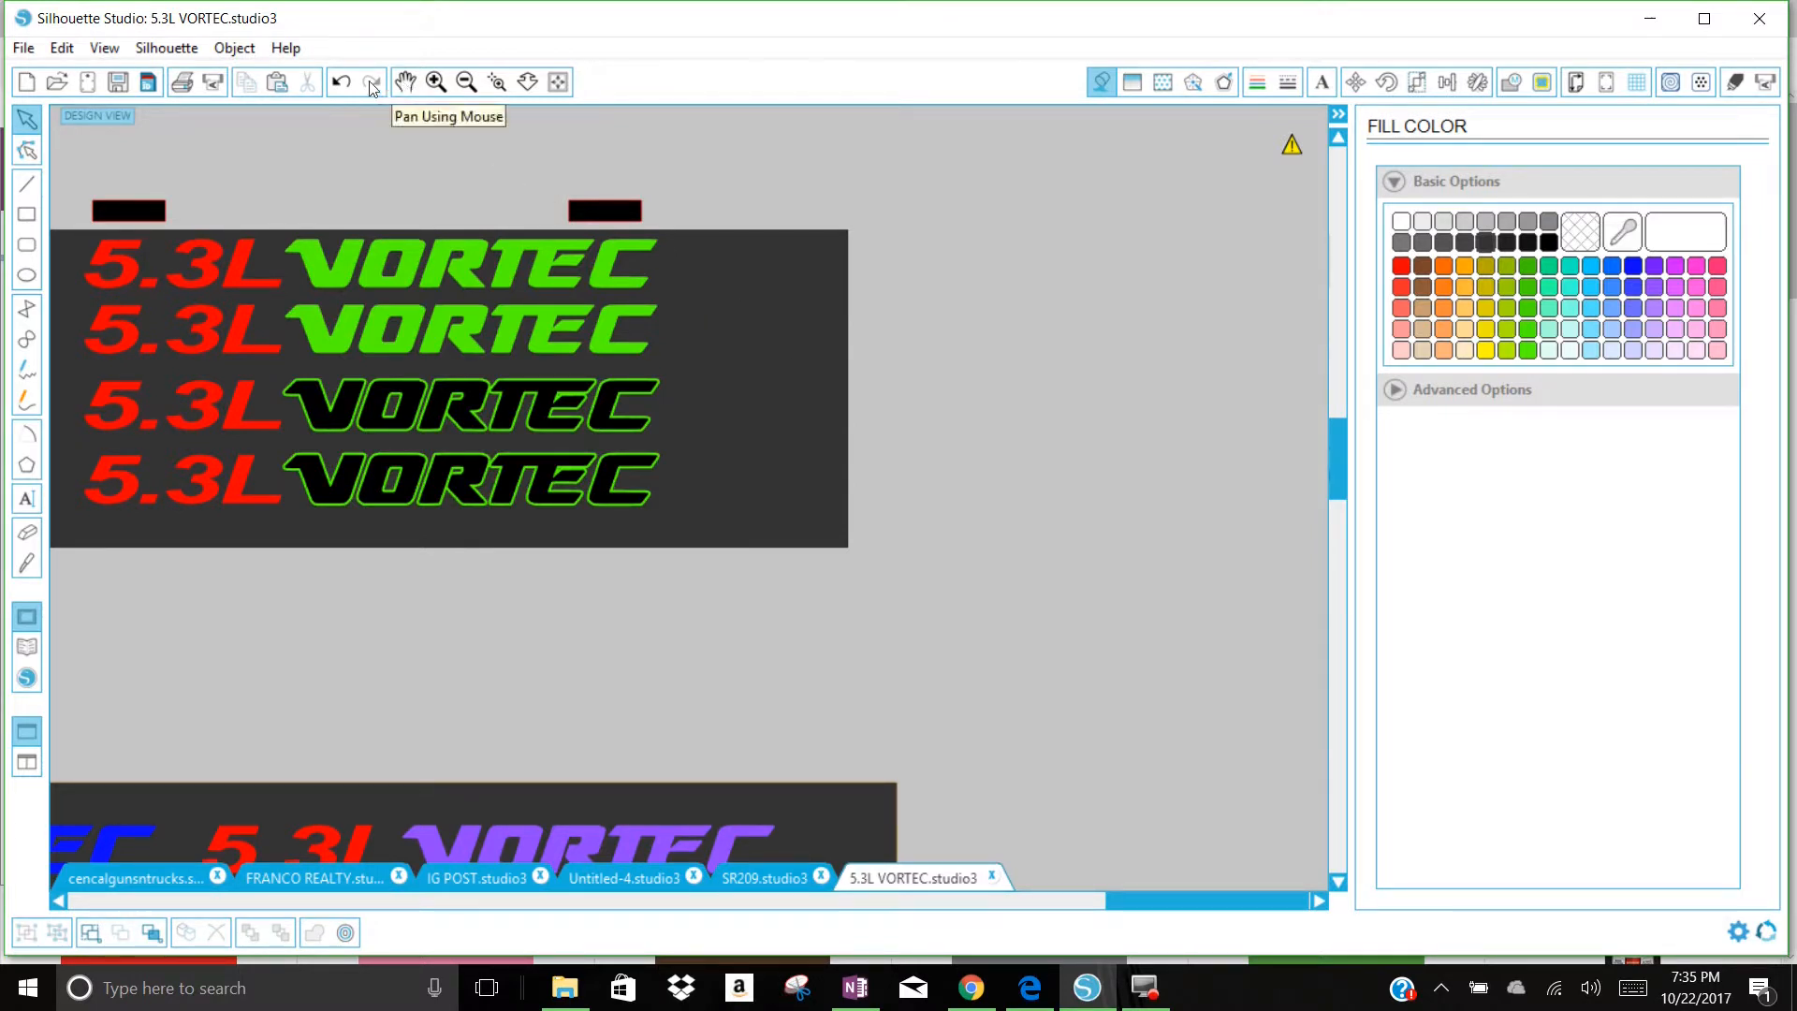
# Step: Move the dark grey backdrop off the copied decals to the empty area below them
pyautogui.click(404, 82)
pyautogui.moveTo(384, 174); pyautogui.dragTo(647, 181)
pyautogui.moveTo(966, 417)
pyautogui.mouseDown()
pyautogui.moveTo(955, 405)
pyautogui.moveTo(971, 410)
pyautogui.mouseUp()
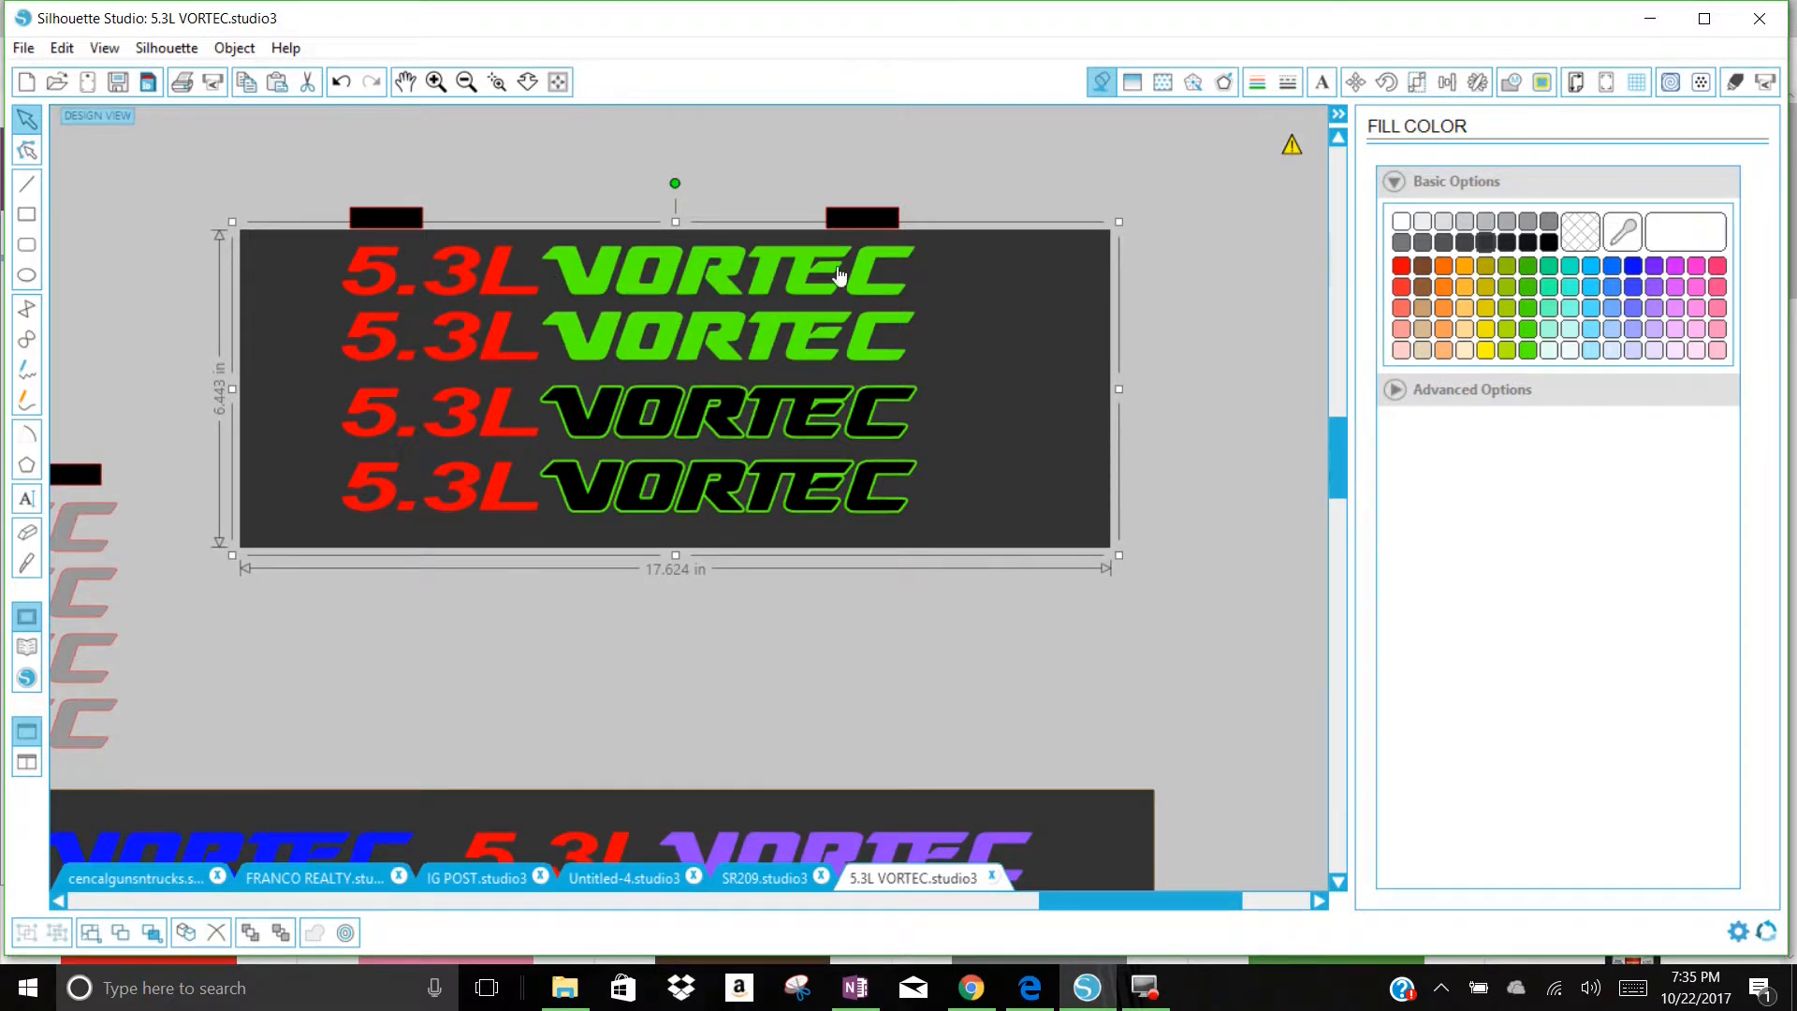
pyautogui.moveTo(1003, 339); pyautogui.dragTo(858, 686)
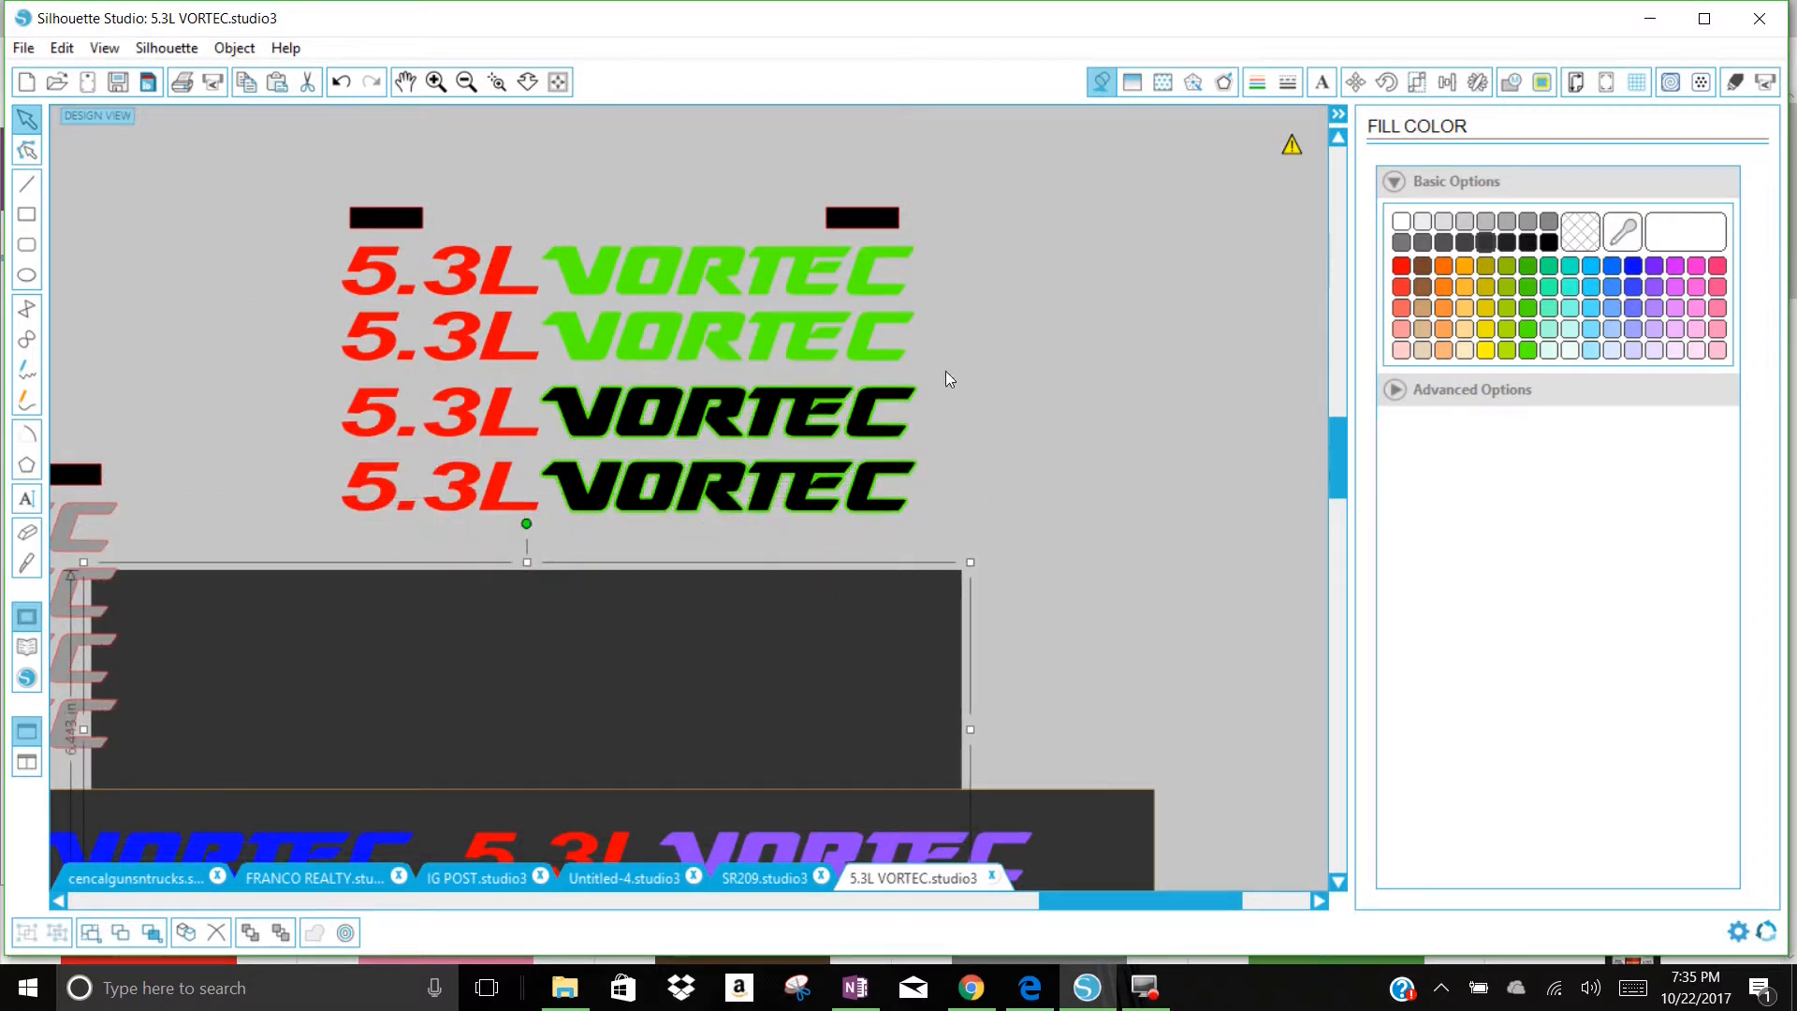
# Step: Duplicate the four rows of 5.3L VORTEC decals and place the copy to the right of the originals
pyautogui.moveTo(953, 522); pyautogui.dragTo(351, 253)
pyautogui.rightClick(375, 272)
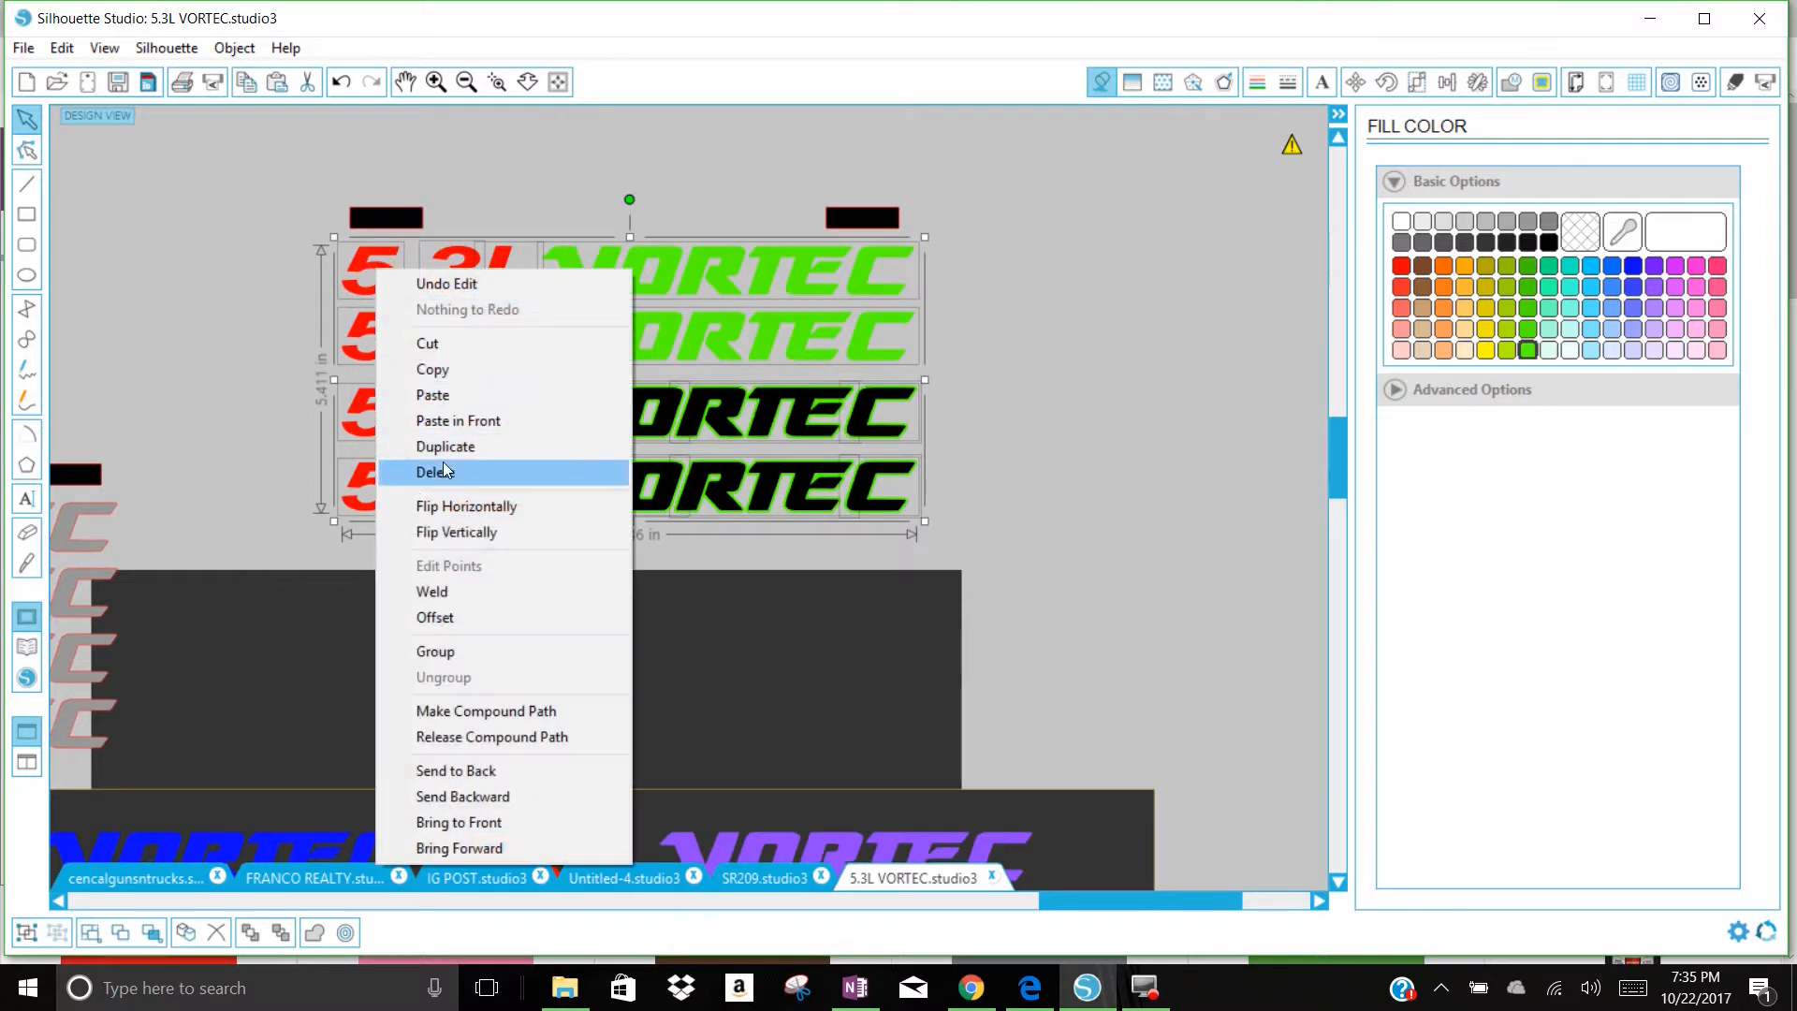
pyautogui.click(441, 446)
pyautogui.moveTo(896, 350); pyautogui.dragTo(1305, 350)
pyautogui.click(1157, 590)
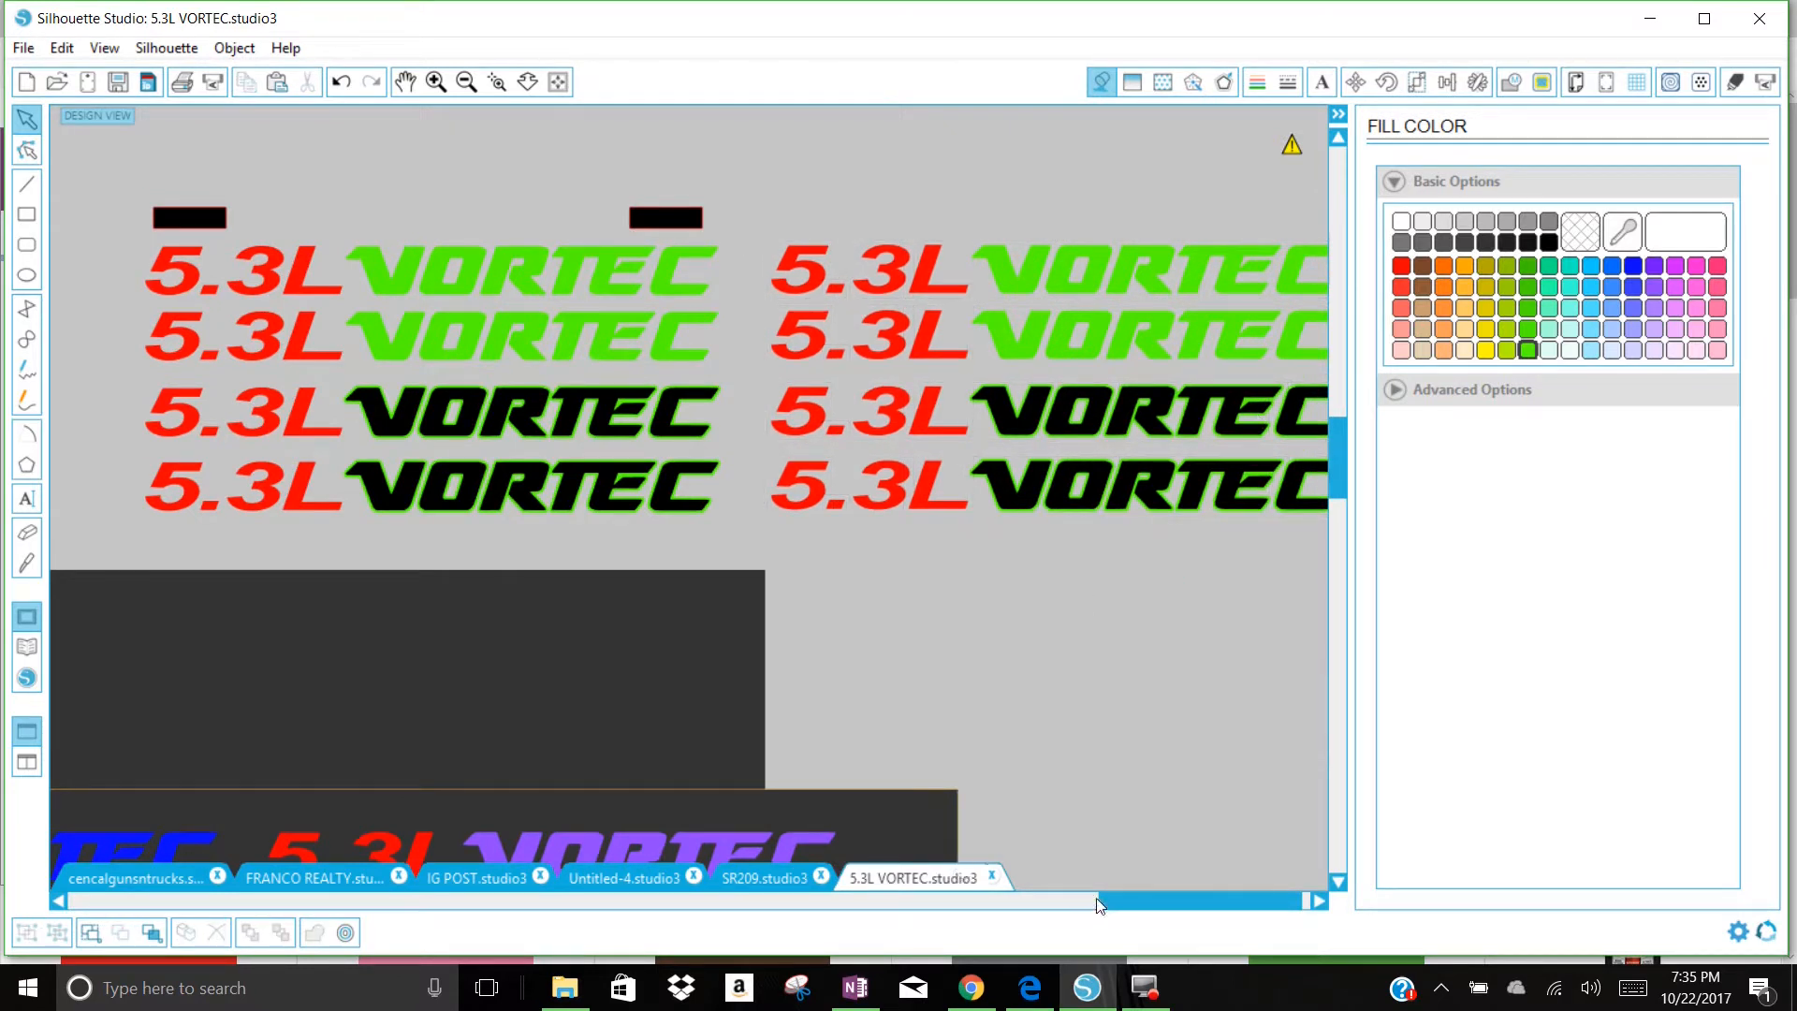
# Step: Add a round-cornered 0.060 in offset around the upper two rows of the duplicated decals
pyautogui.moveTo(786, 232); pyautogui.dragTo(1291, 374)
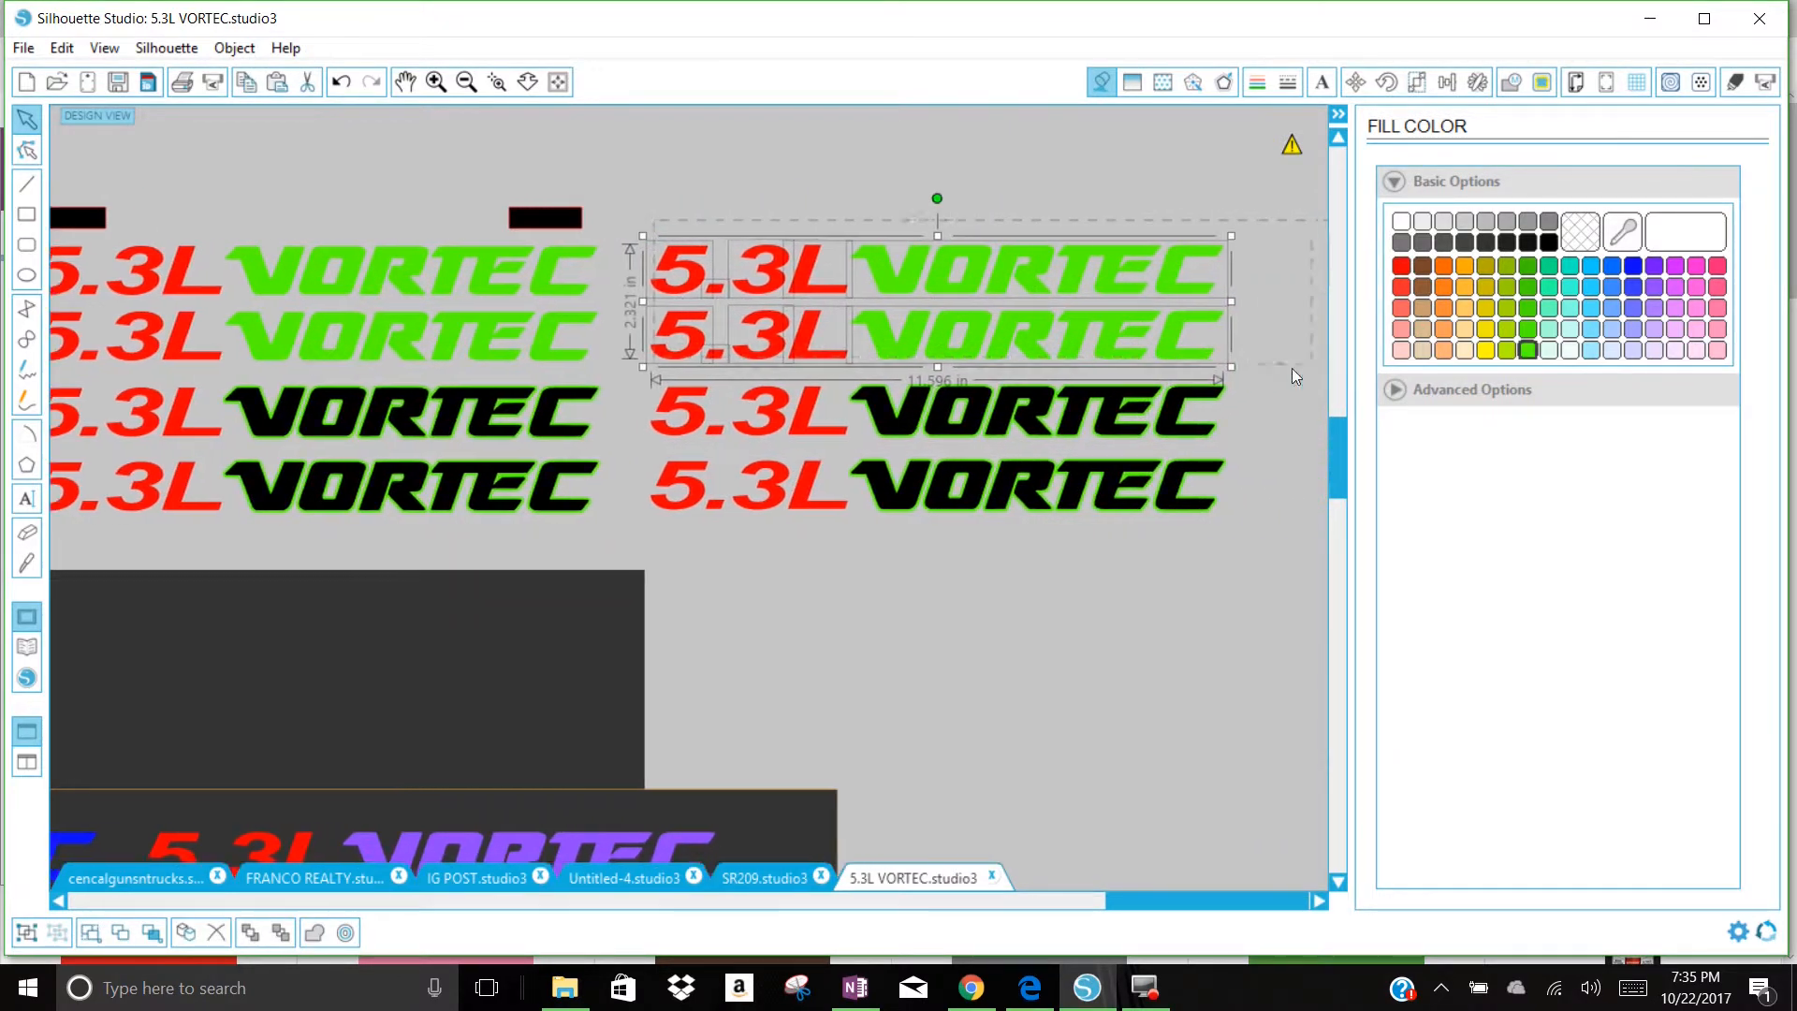
pyautogui.rightClick(1185, 346)
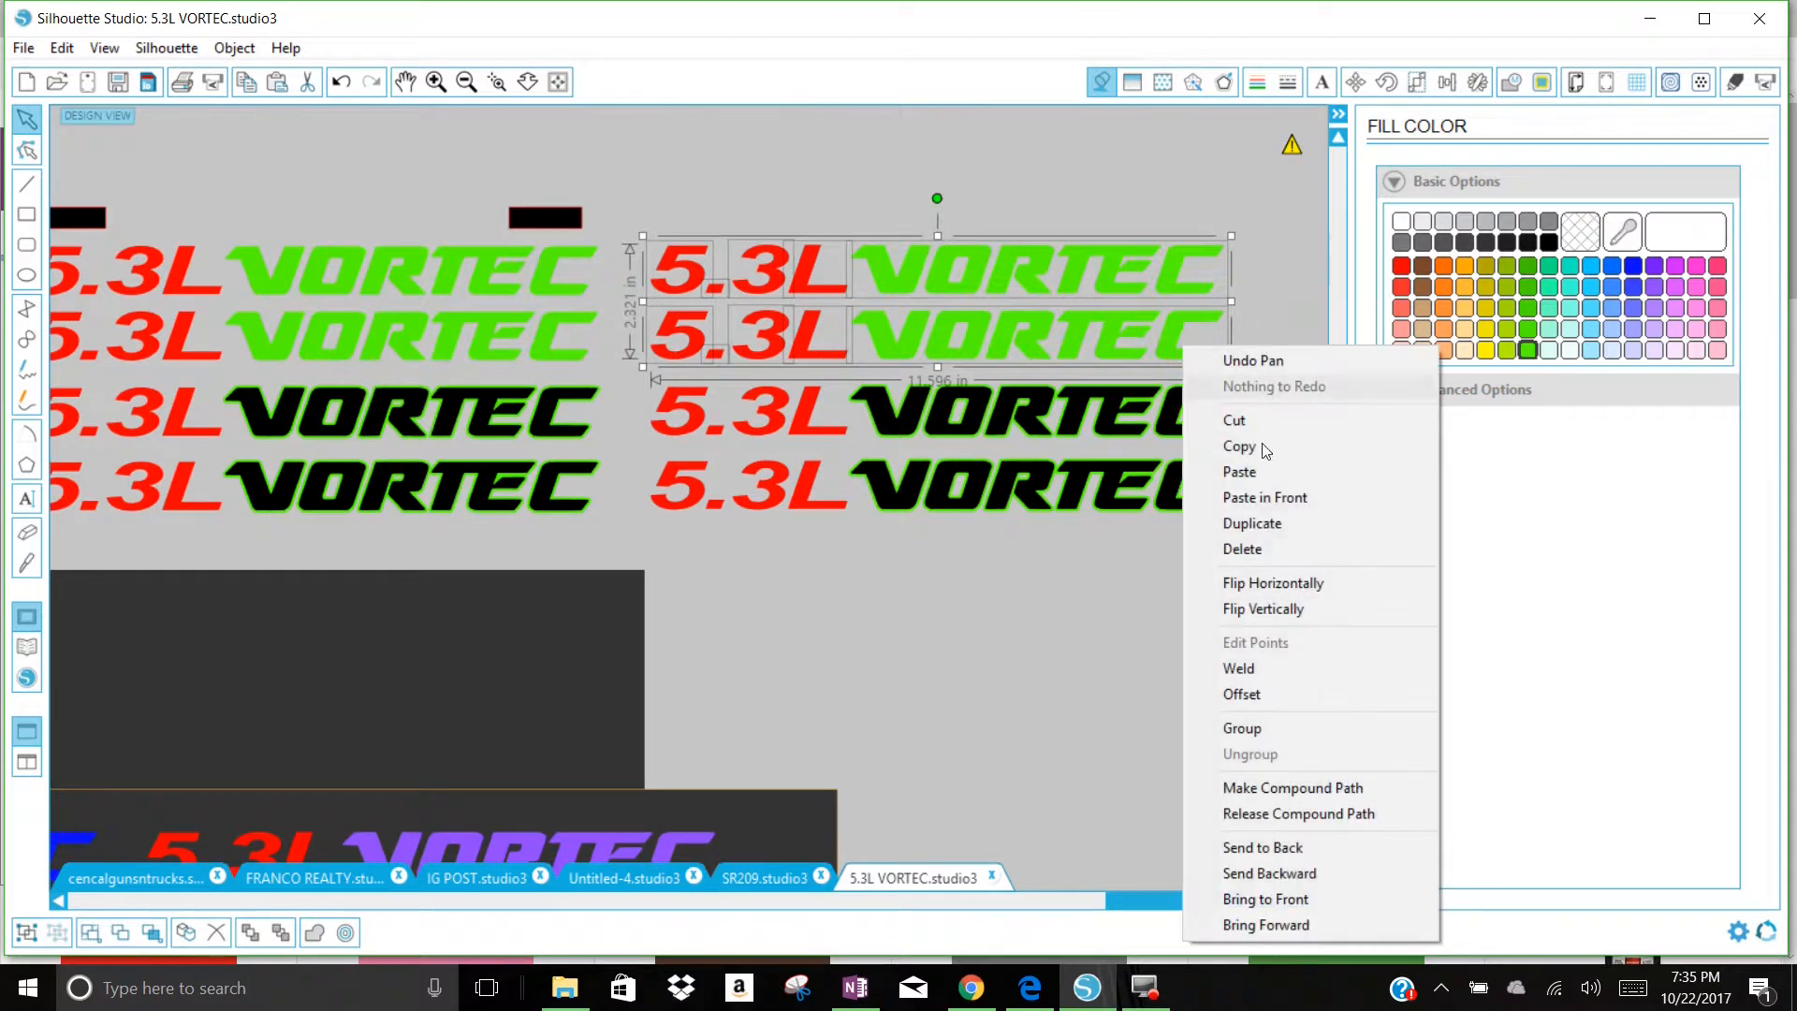
pyautogui.click(1273, 693)
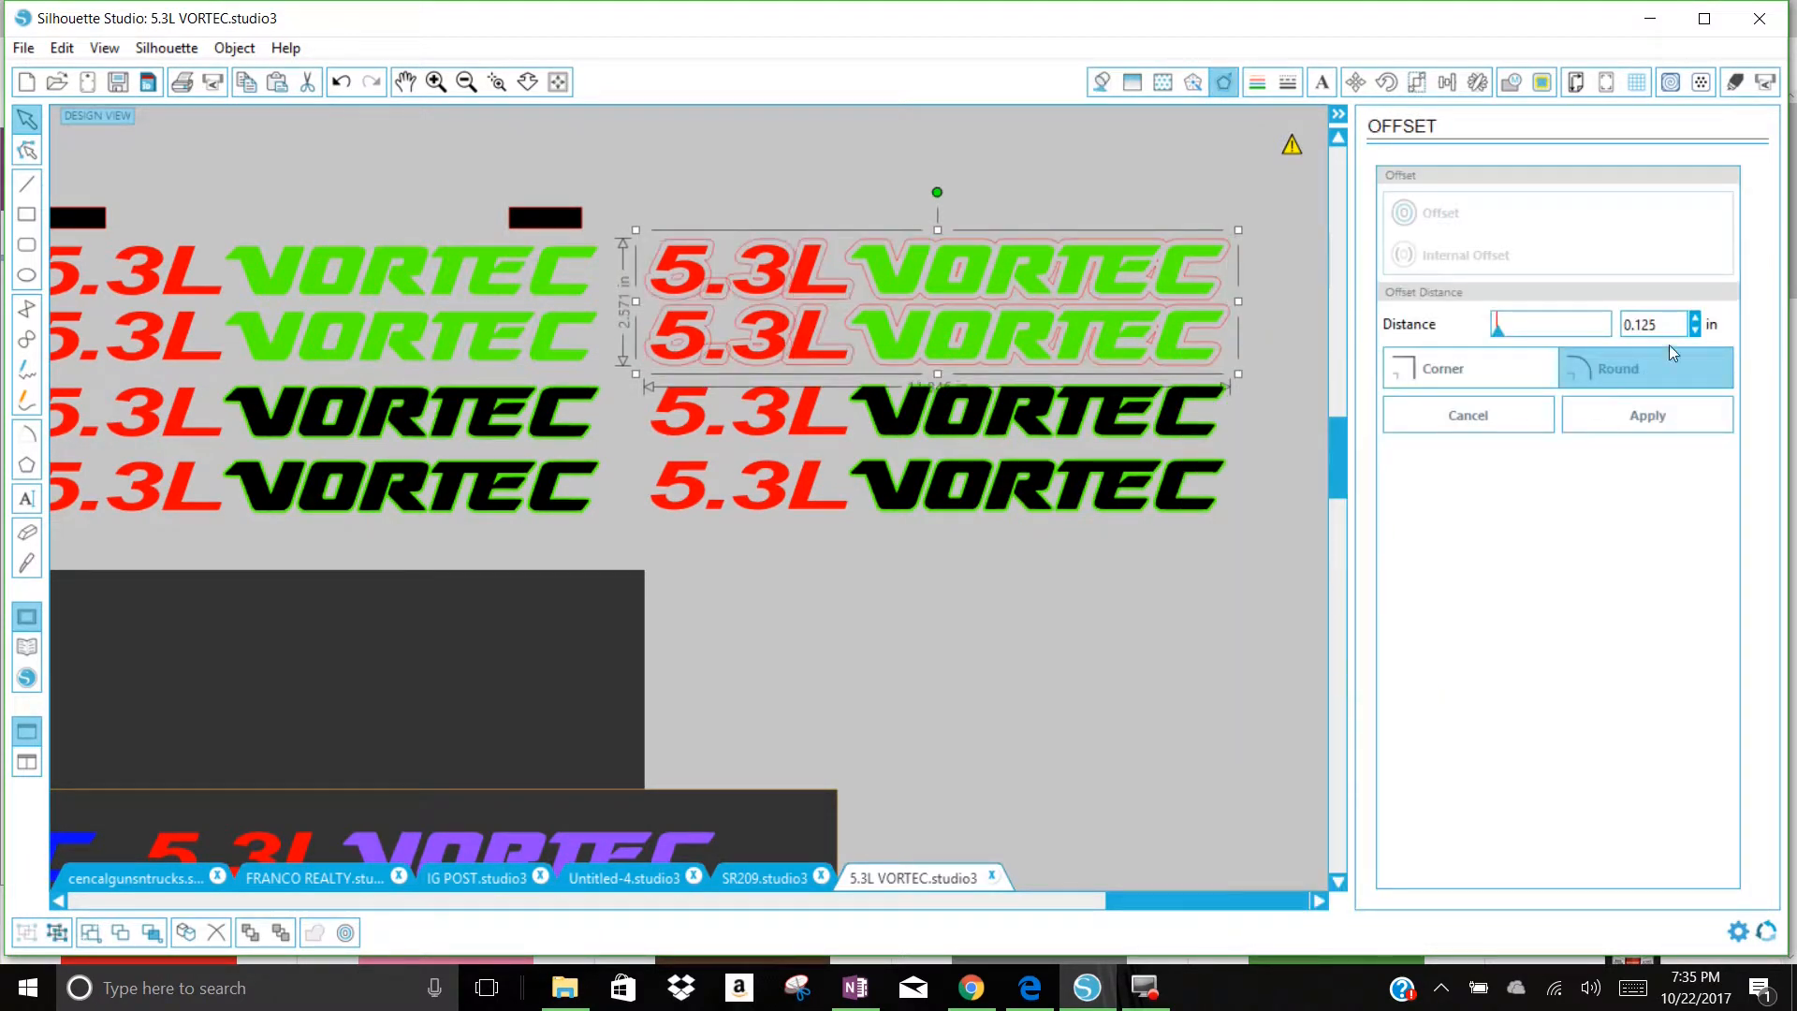
pyautogui.moveTo(1669, 329); pyautogui.dragTo(1647, 343)
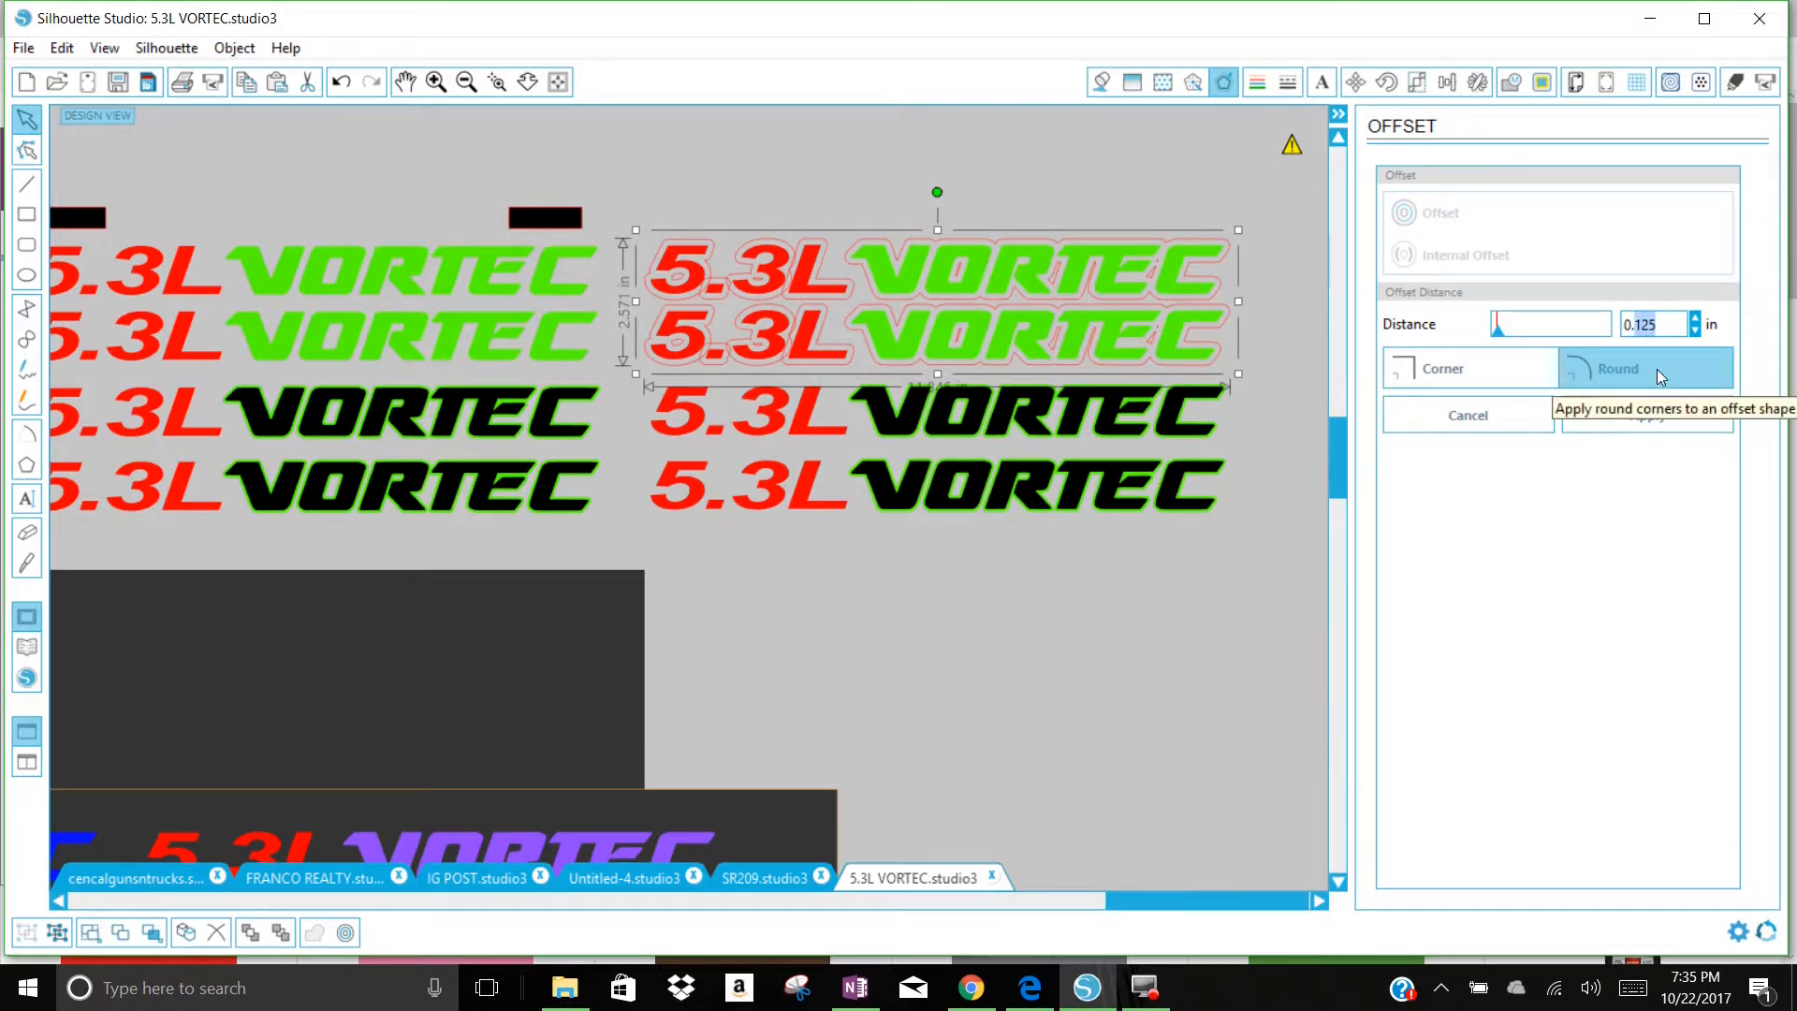
pyautogui.write('060')
pyautogui.click(1645, 417)
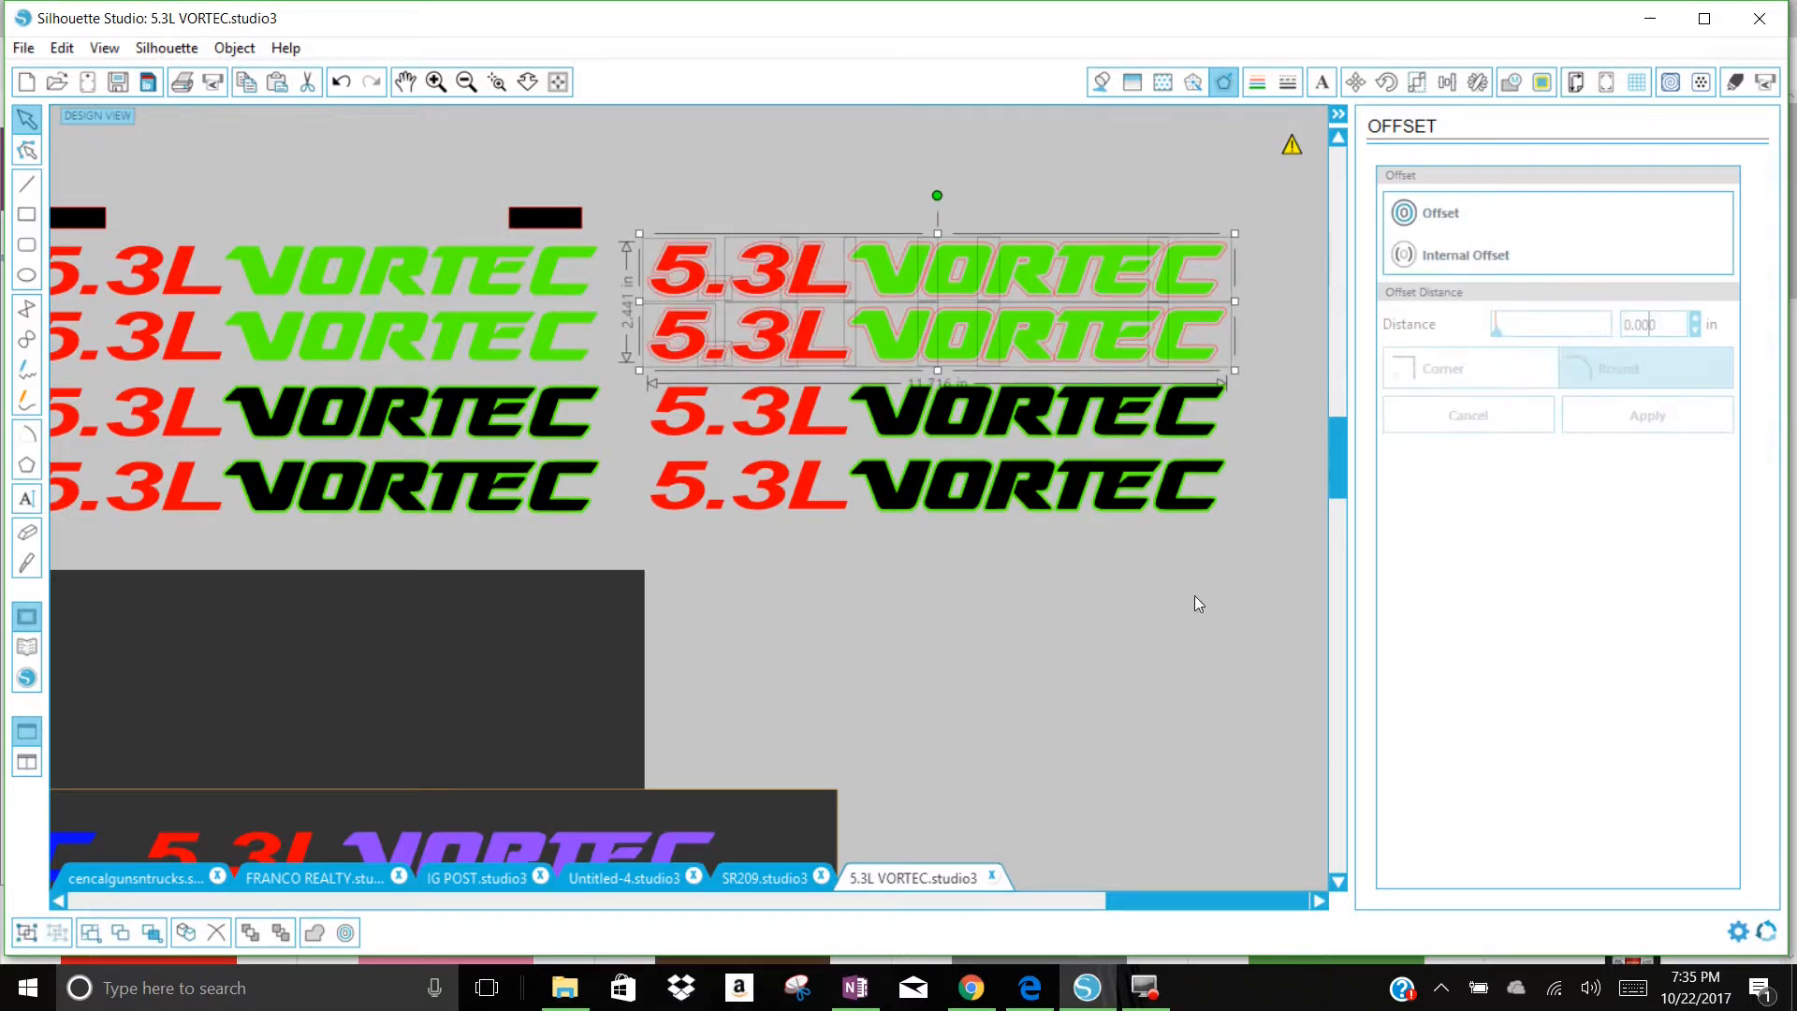
# Step: Fill the new offsets around the upper two duplicated rows with black
pyautogui.click(1102, 84)
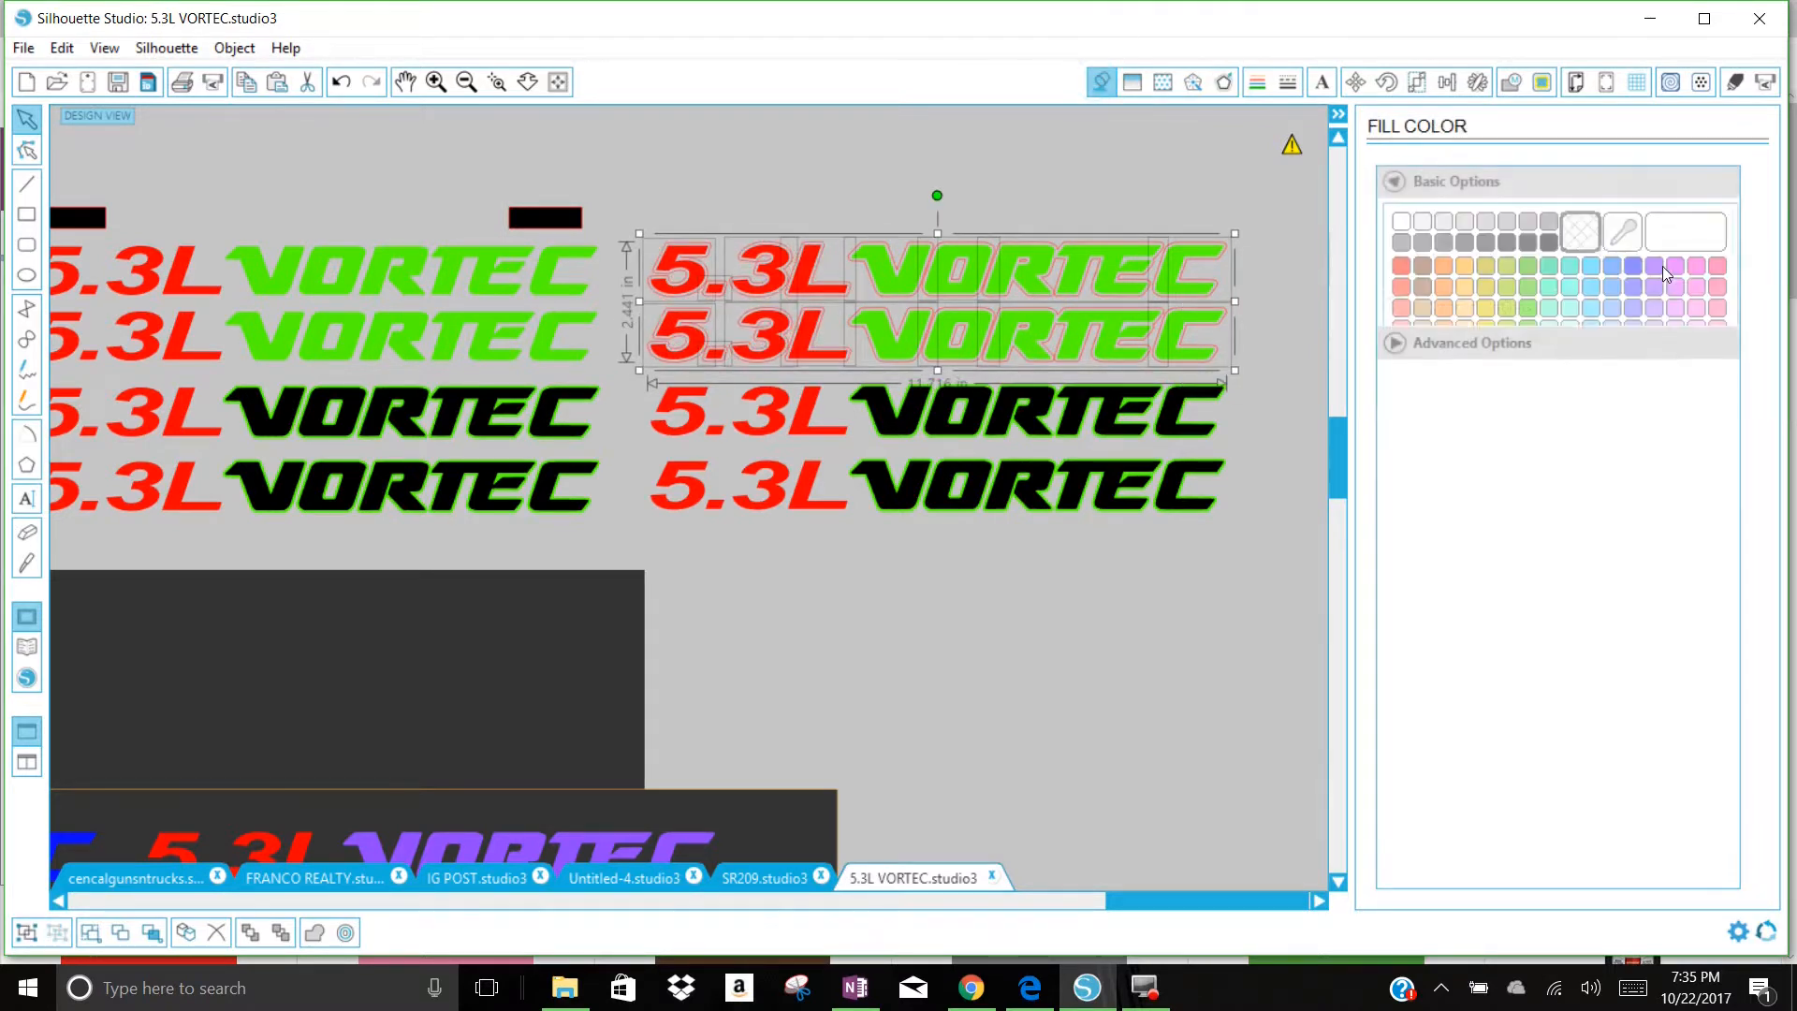
pyautogui.click(1549, 241)
pyautogui.click(895, 749)
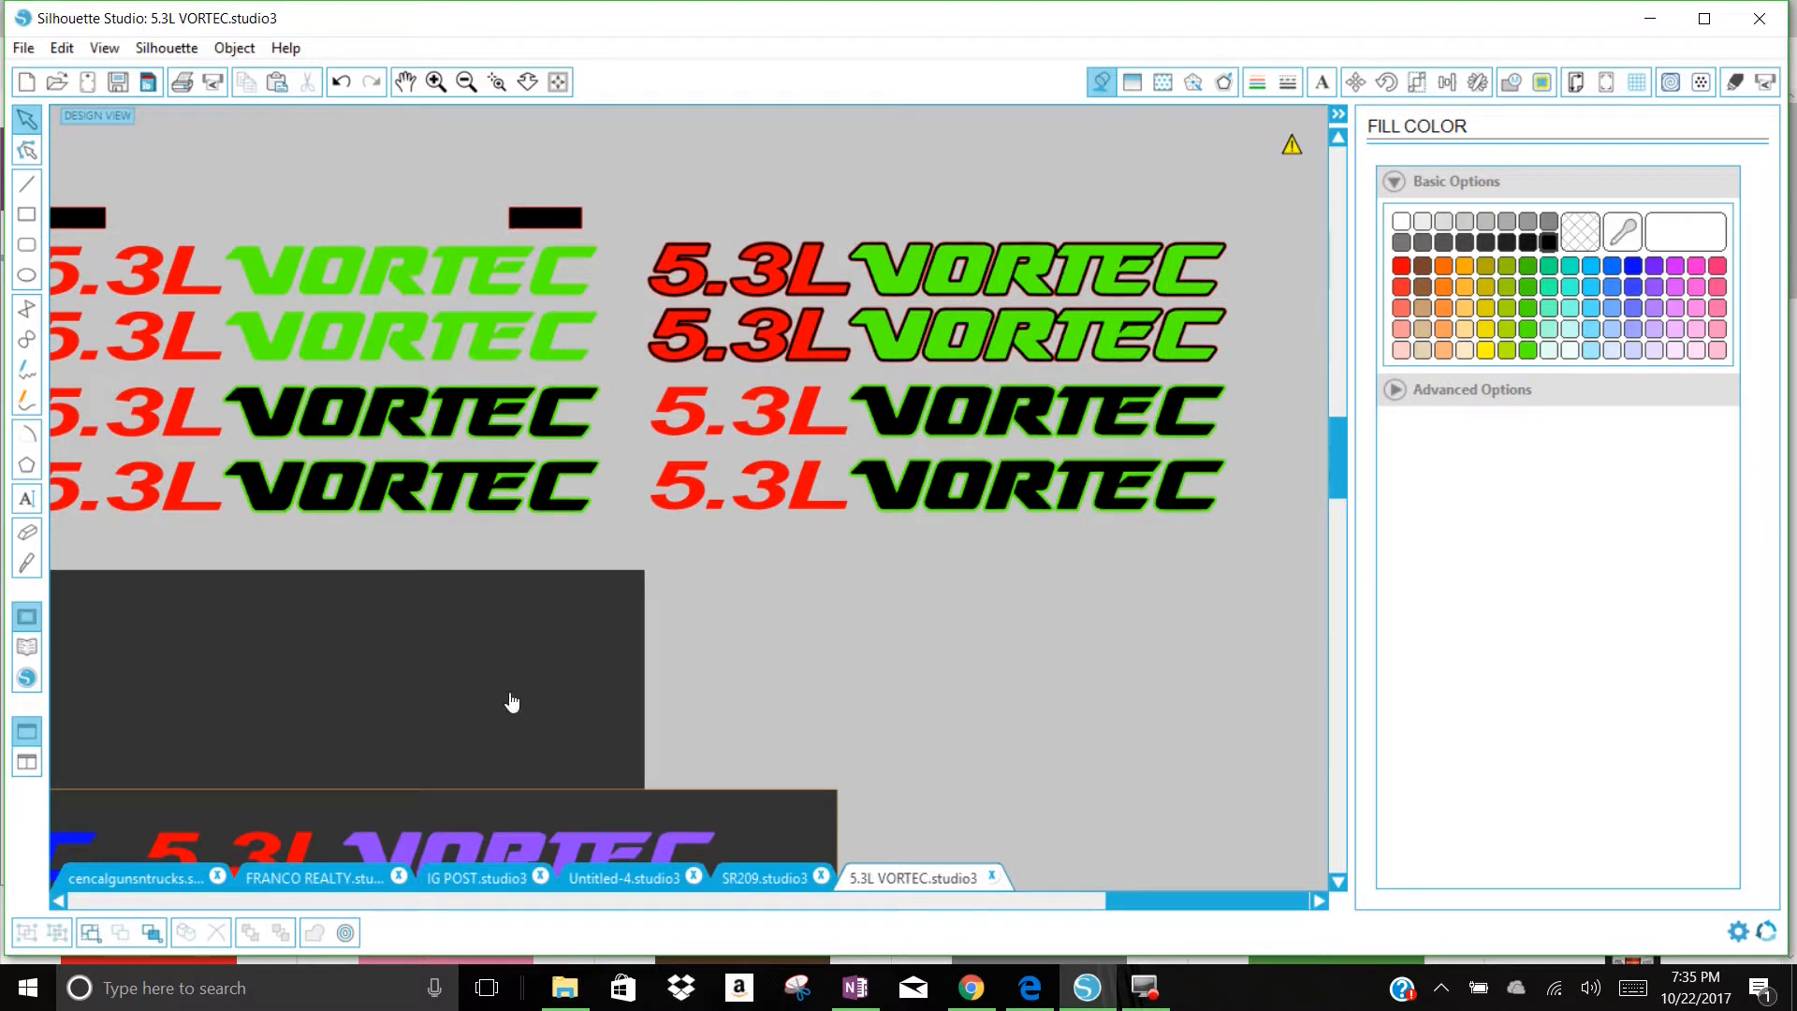
# Step: Make the line color of all four duplicated decal rows transparent
pyautogui.moveTo(648, 212); pyautogui.dragTo(1213, 561)
pyautogui.click(1257, 82)
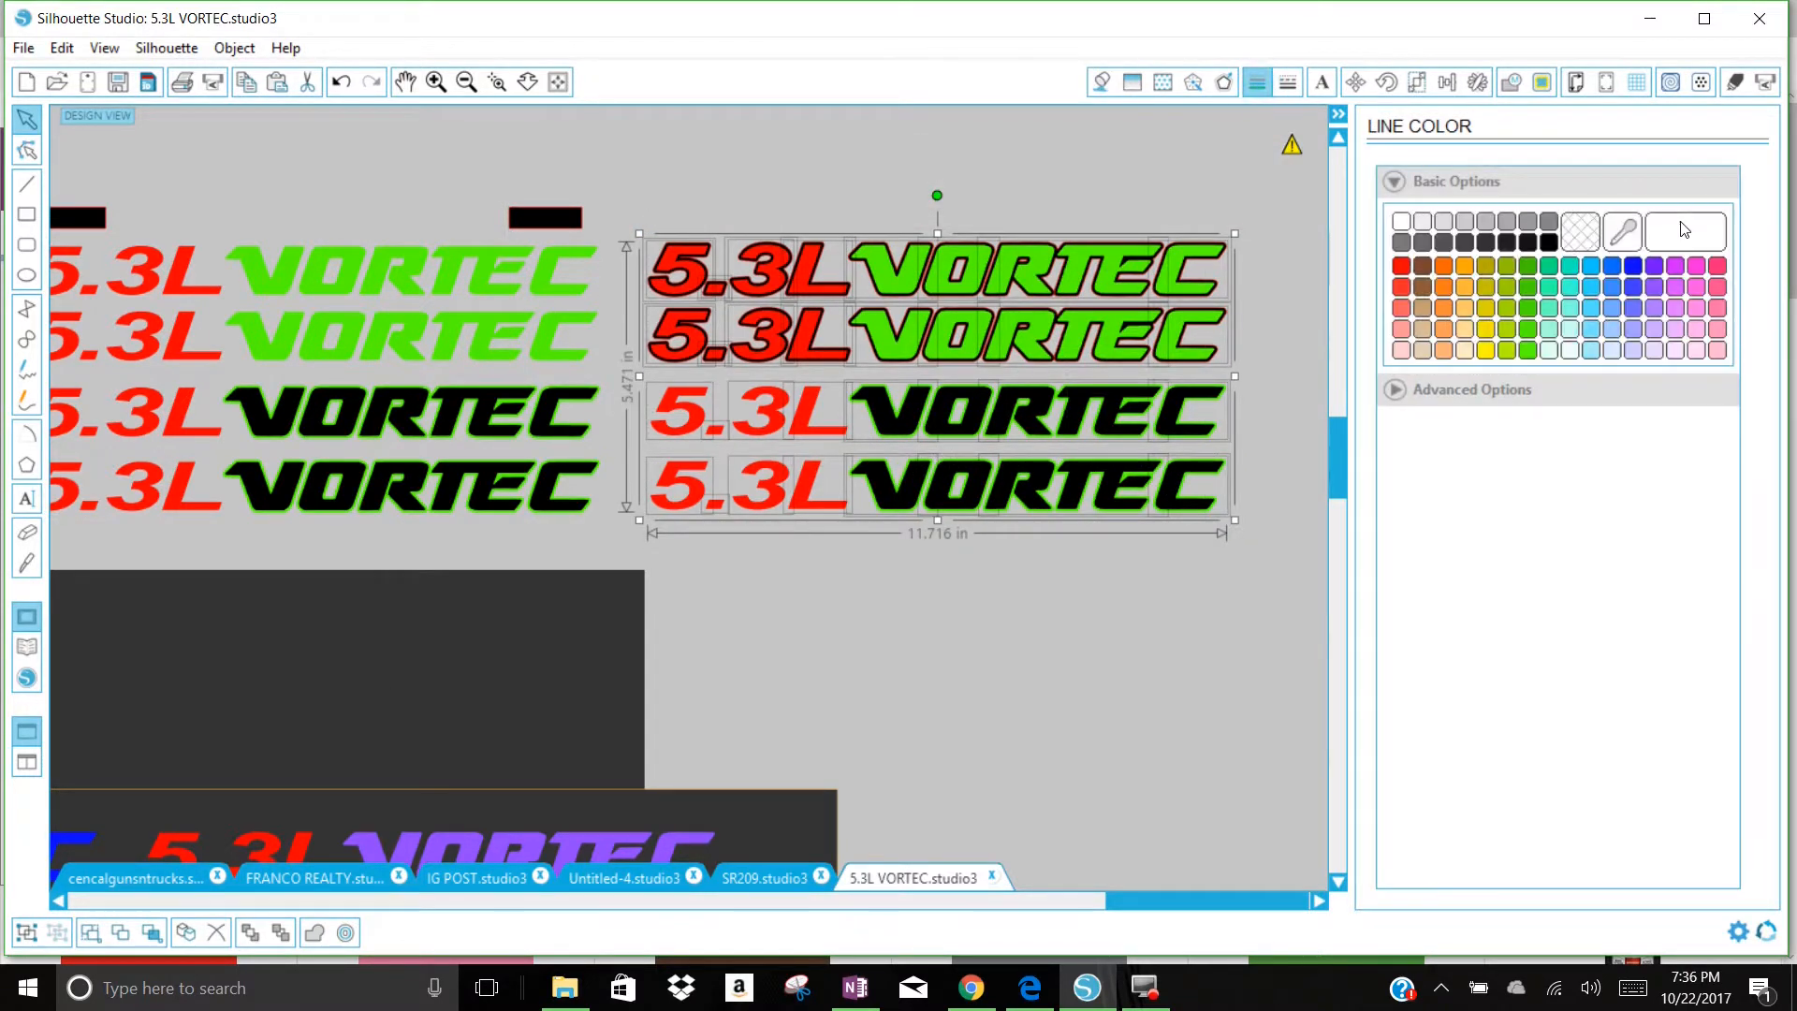
pyautogui.click(1586, 239)
pyautogui.click(1096, 726)
# Step: Move the dark backdrop behind the decals and widen it to about 26.1 in to cover both columns
pyautogui.moveTo(321, 601); pyautogui.dragTo(977, 238)
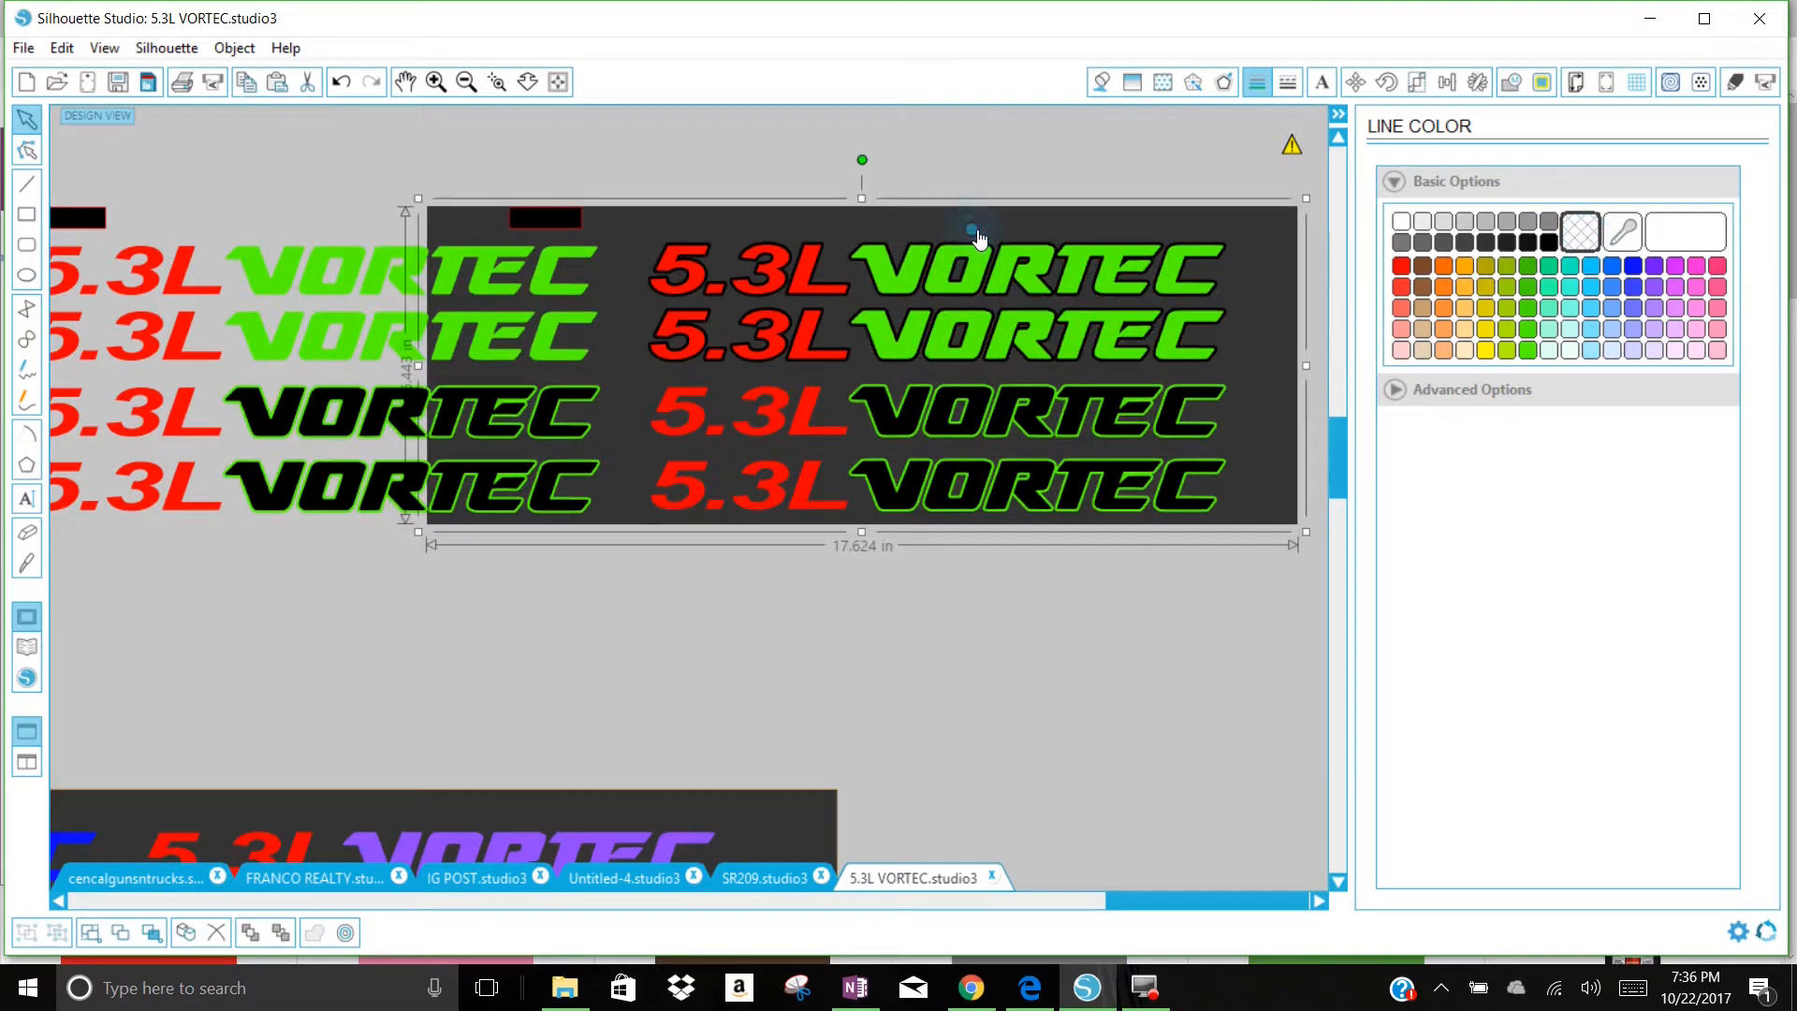
pyautogui.moveTo(418, 404); pyautogui.dragTo(79, 397)
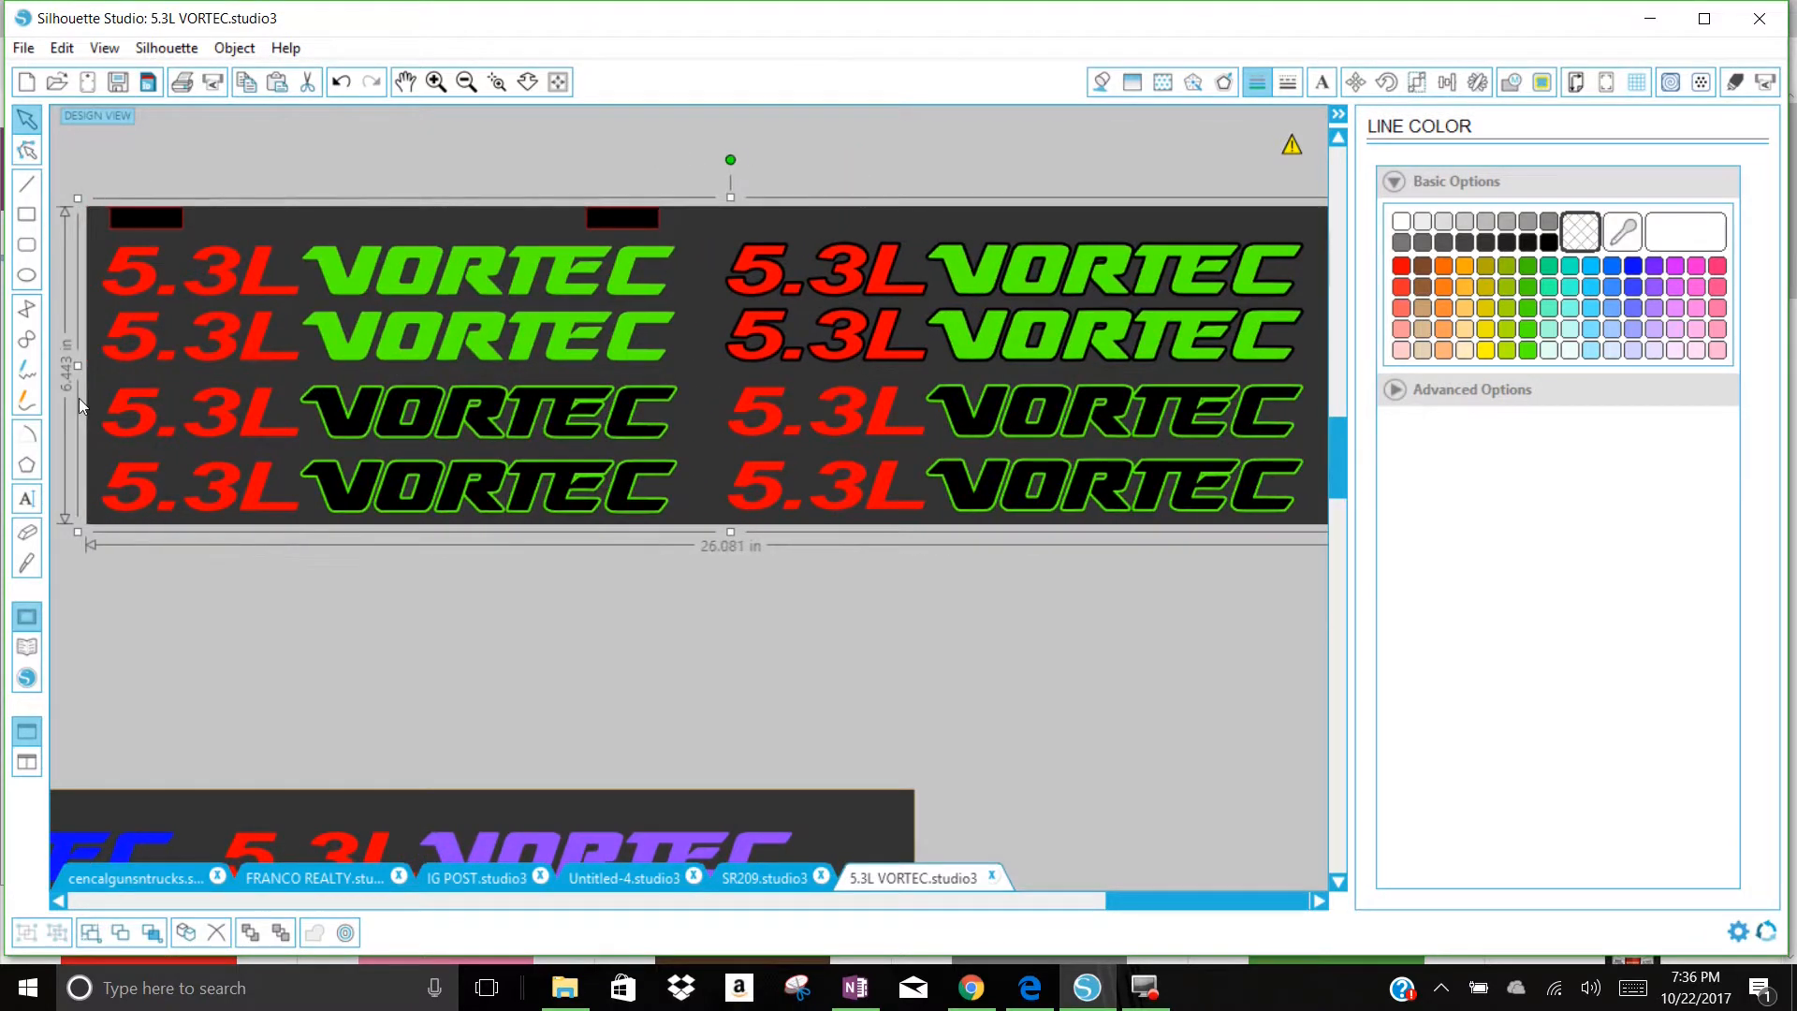
pyautogui.click(688, 684)
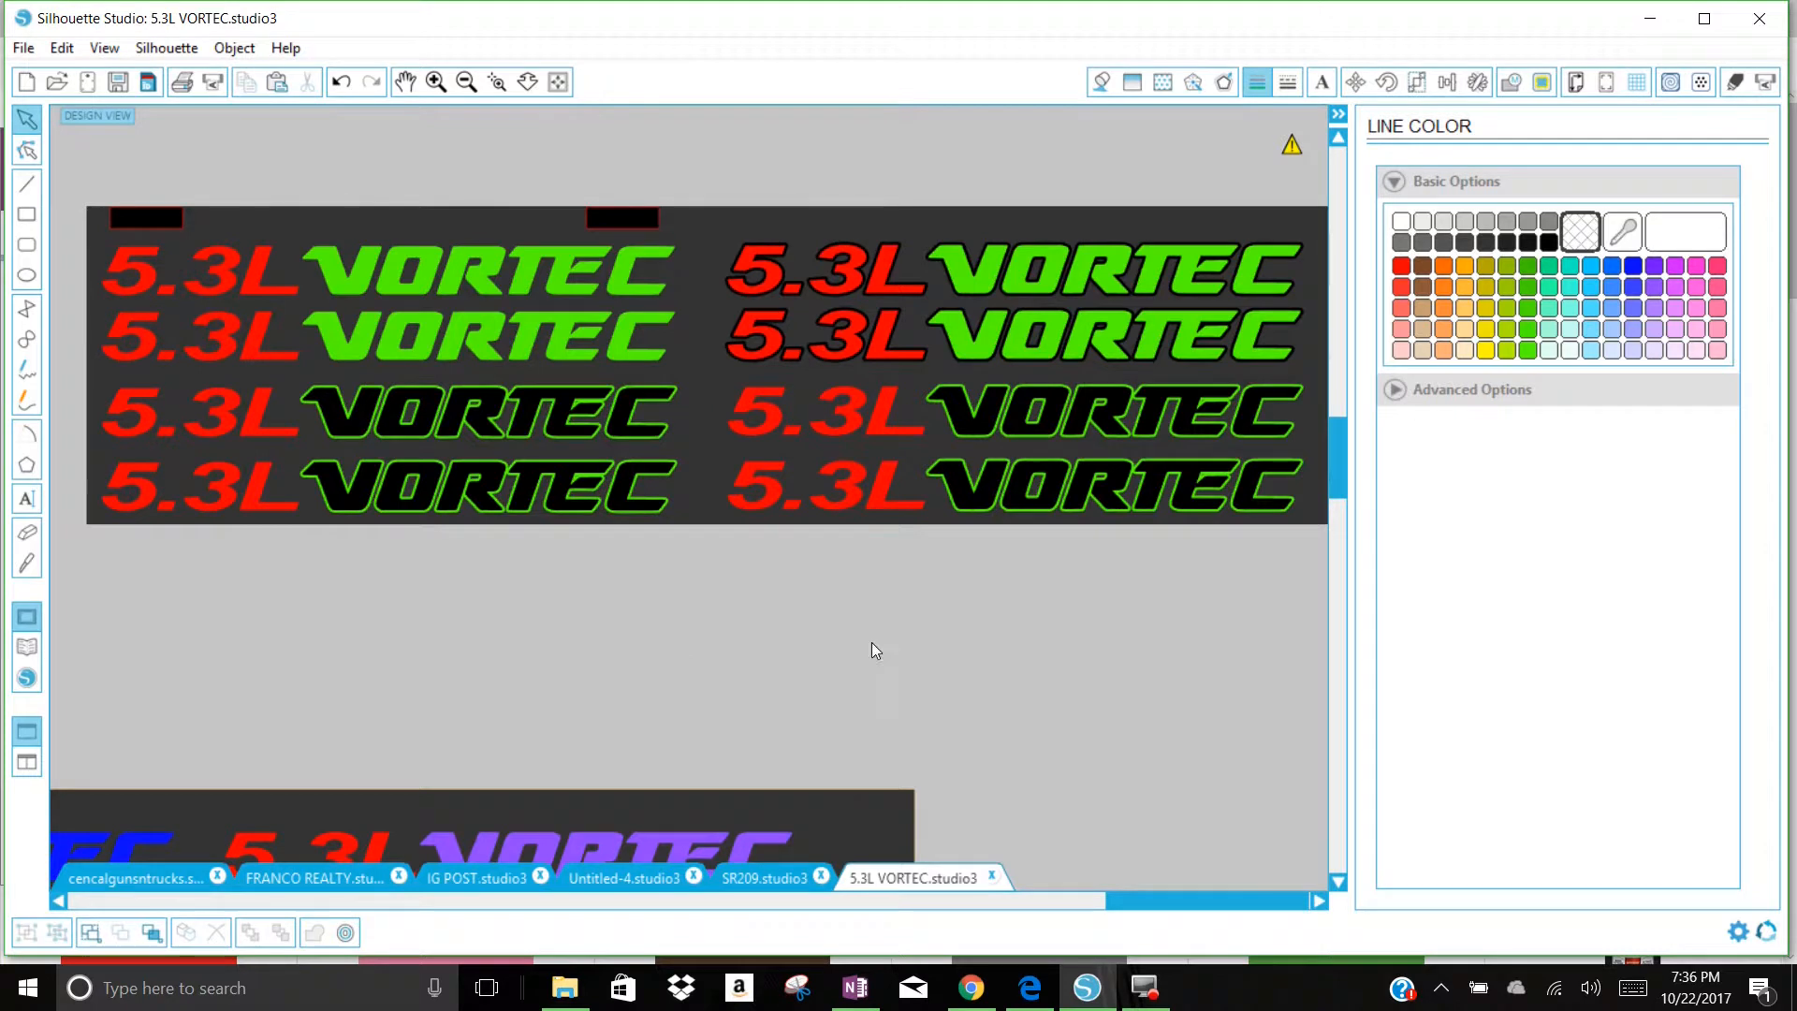
# Step: Move the backdrop up off the lower rows and fill the black VORTEC words in the lower two duplicated rows with grey
pyautogui.moveTo(1314, 453); pyautogui.dragTo(1309, 273)
pyautogui.click(1295, 538)
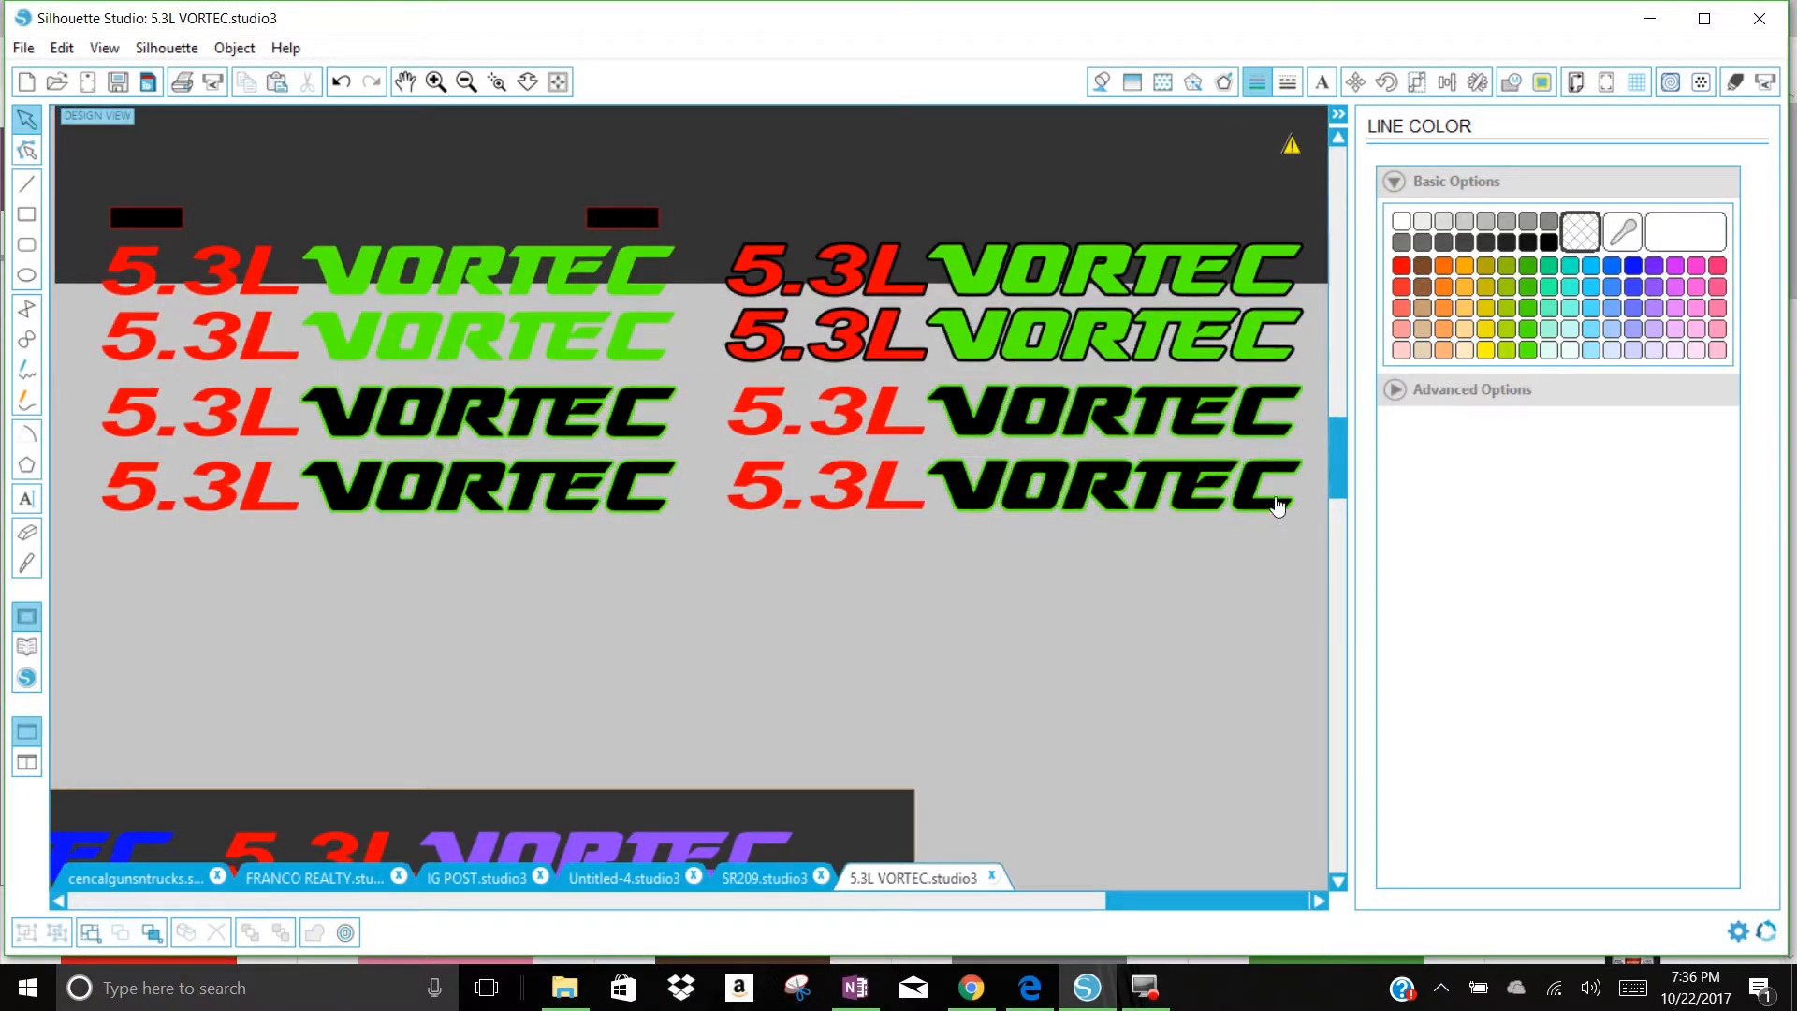
pyautogui.click(1255, 512)
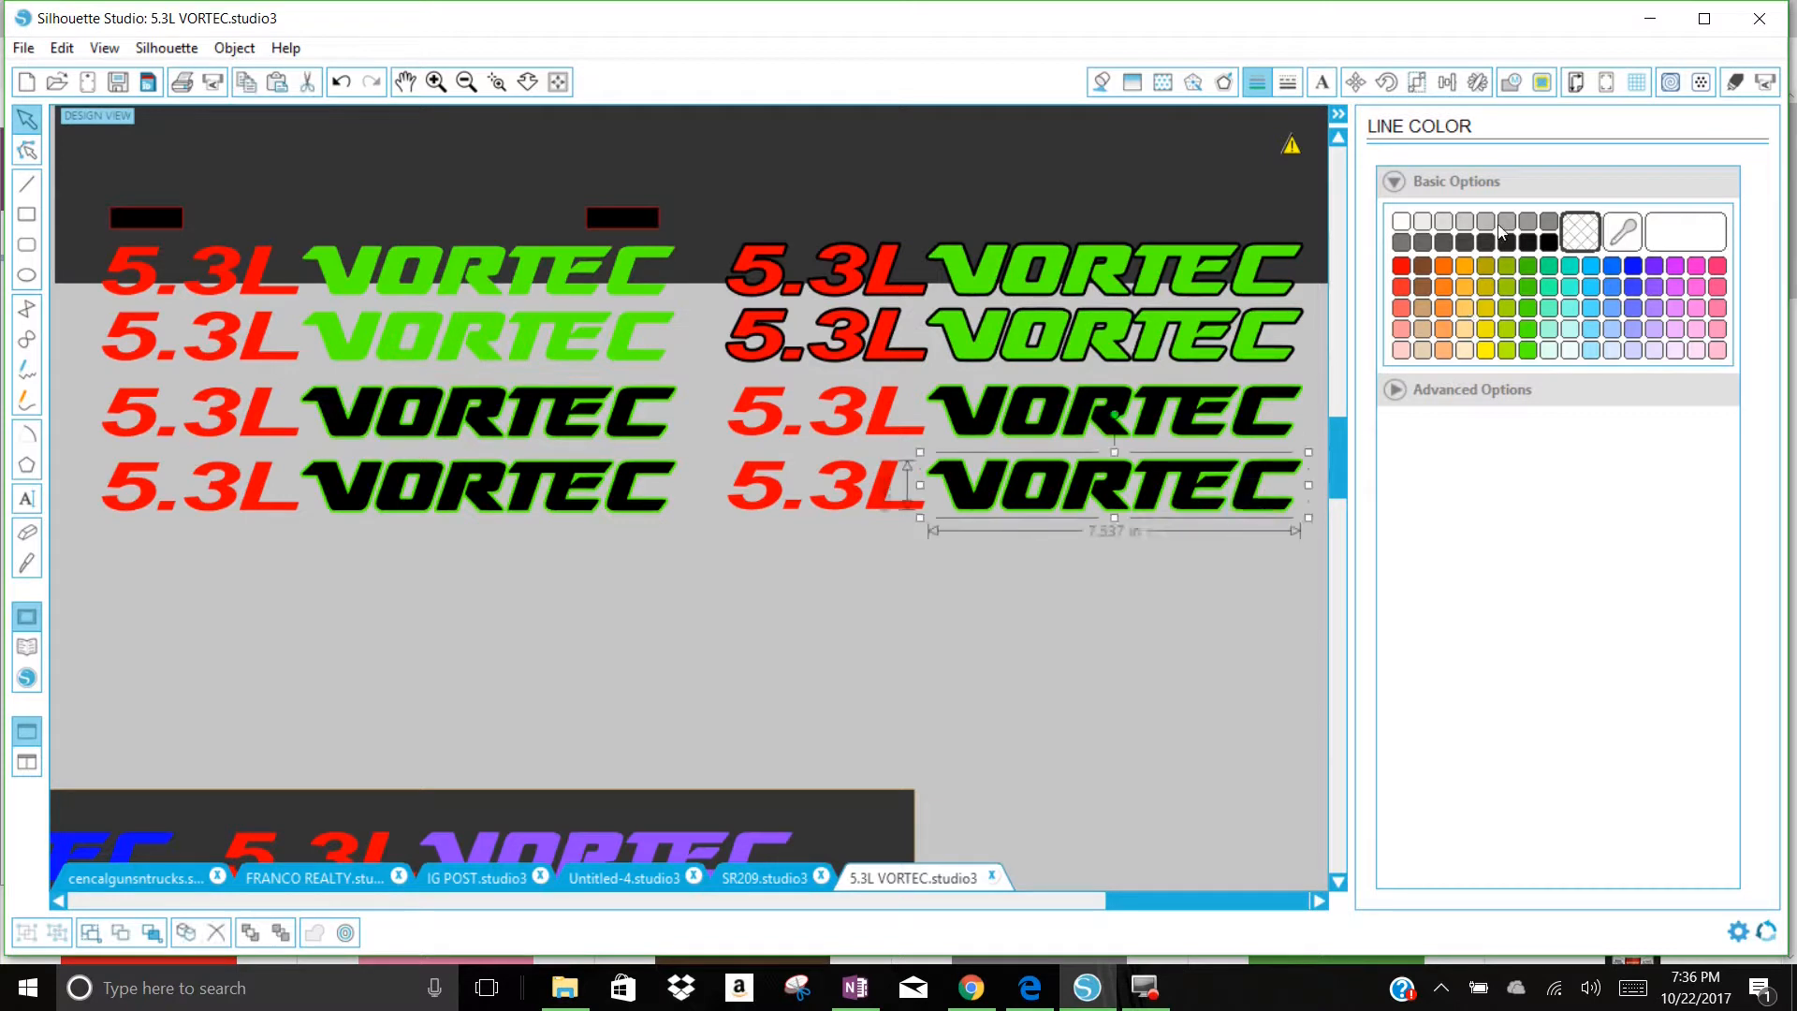
pyautogui.click(1546, 228)
pyautogui.click(1526, 223)
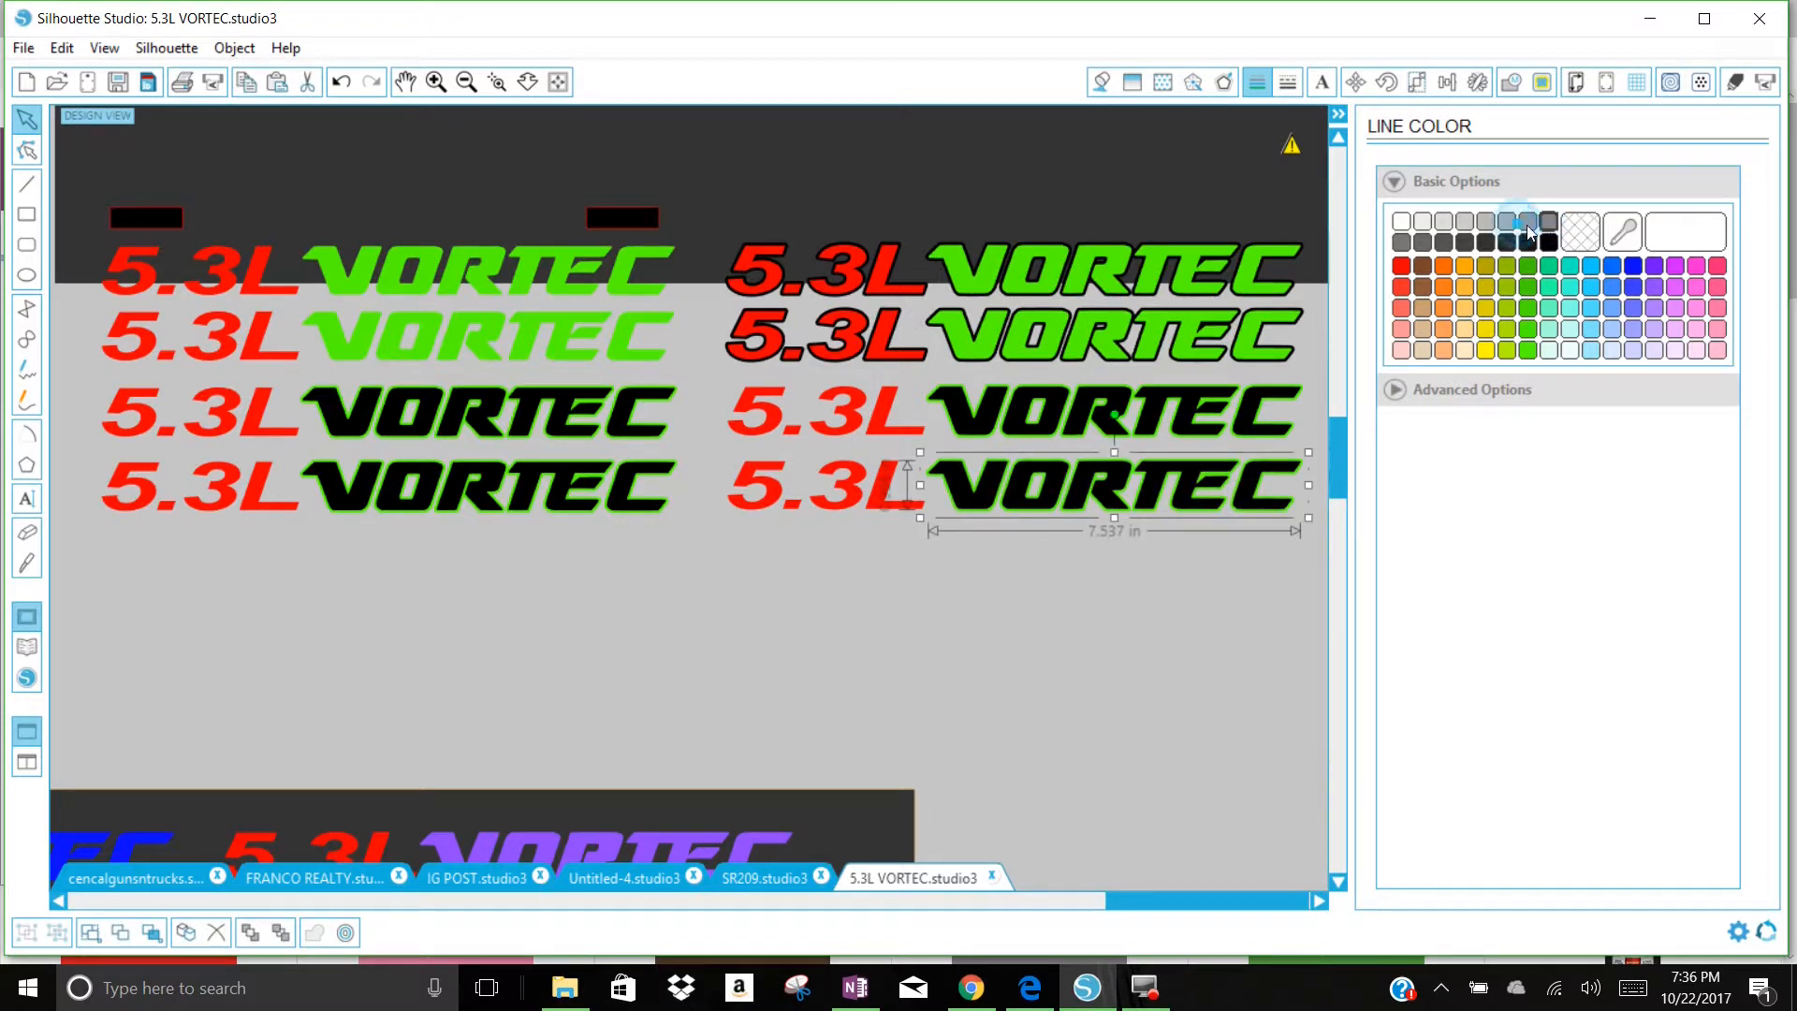
pyautogui.click(1102, 82)
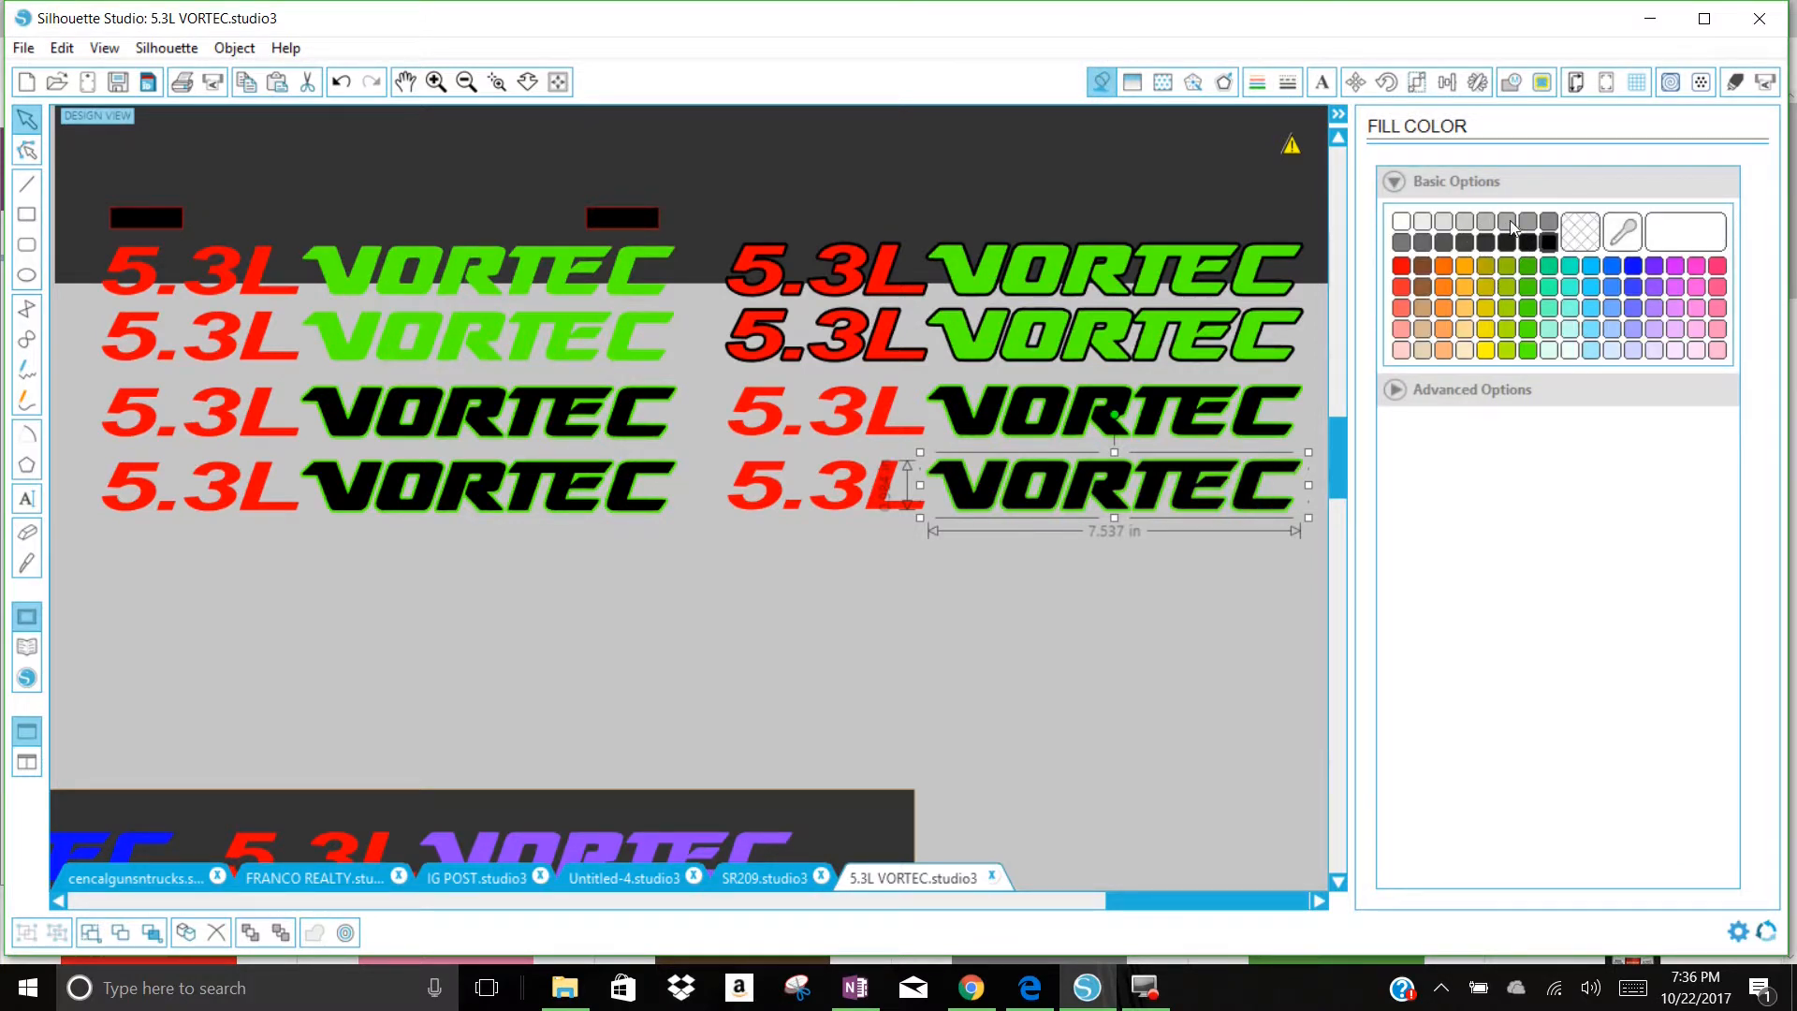
pyautogui.click(1548, 222)
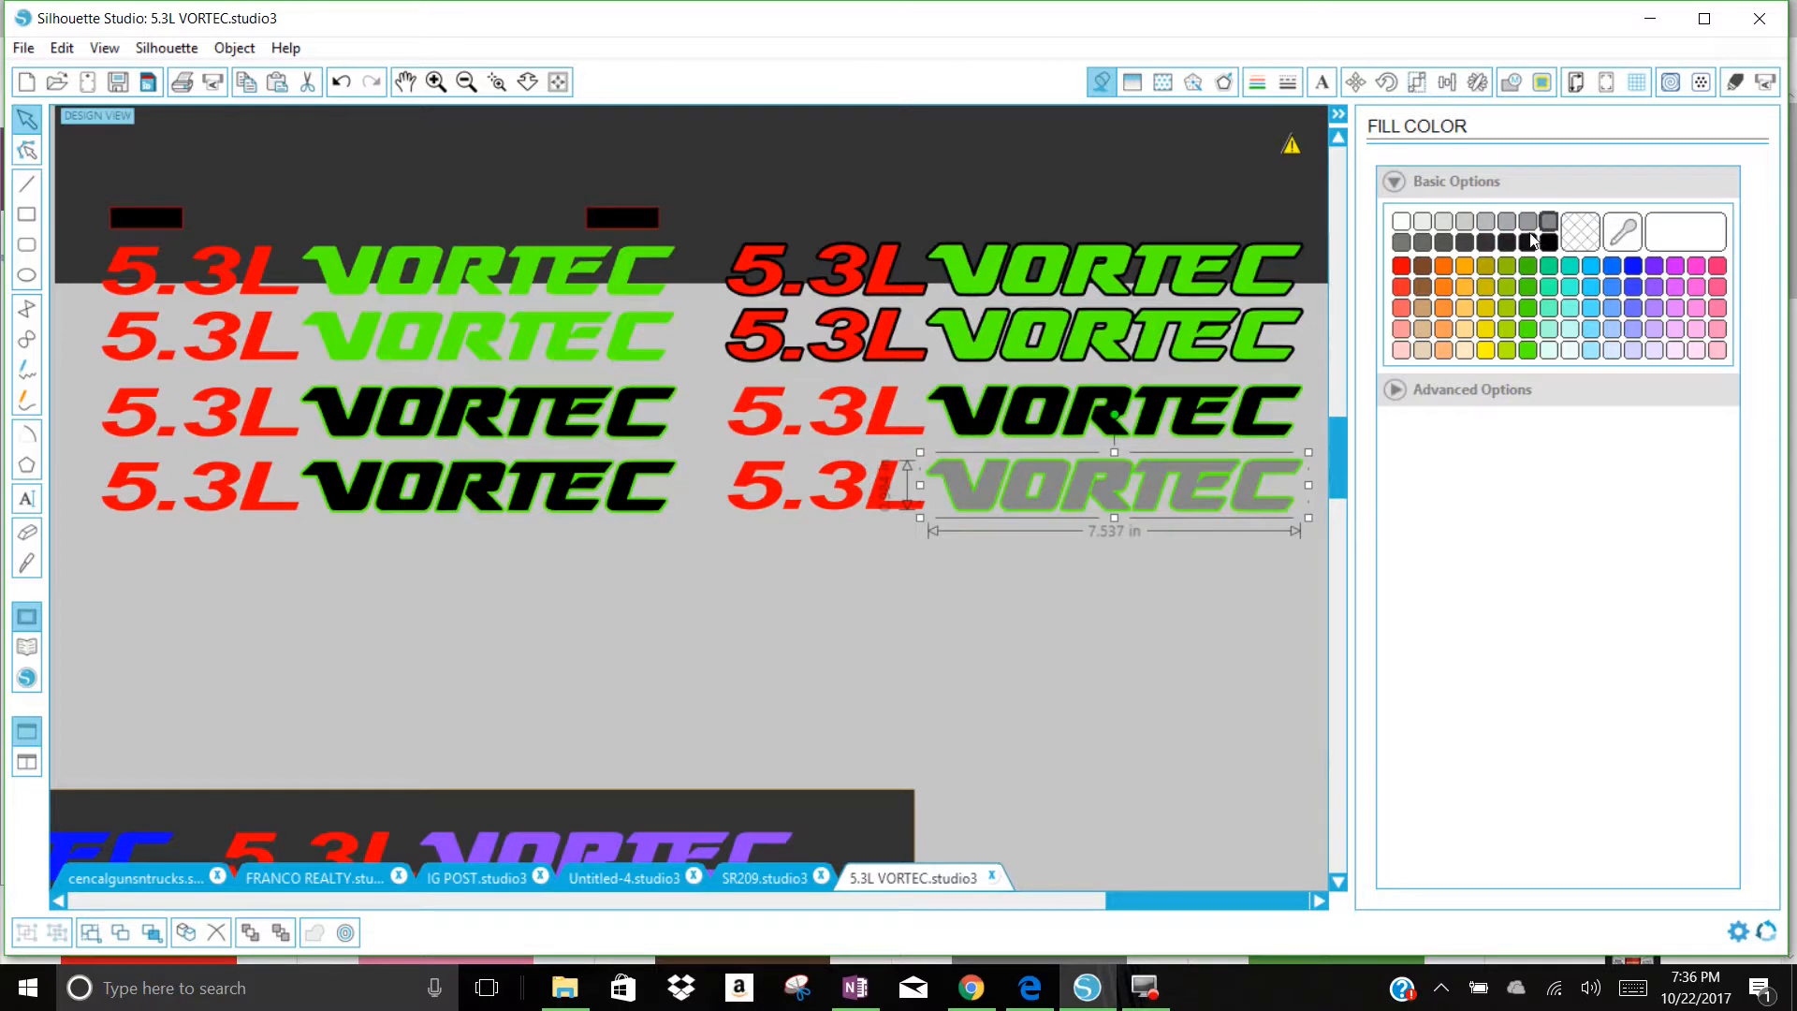
pyautogui.click(1528, 222)
pyautogui.click(1256, 429)
pyautogui.click(1528, 222)
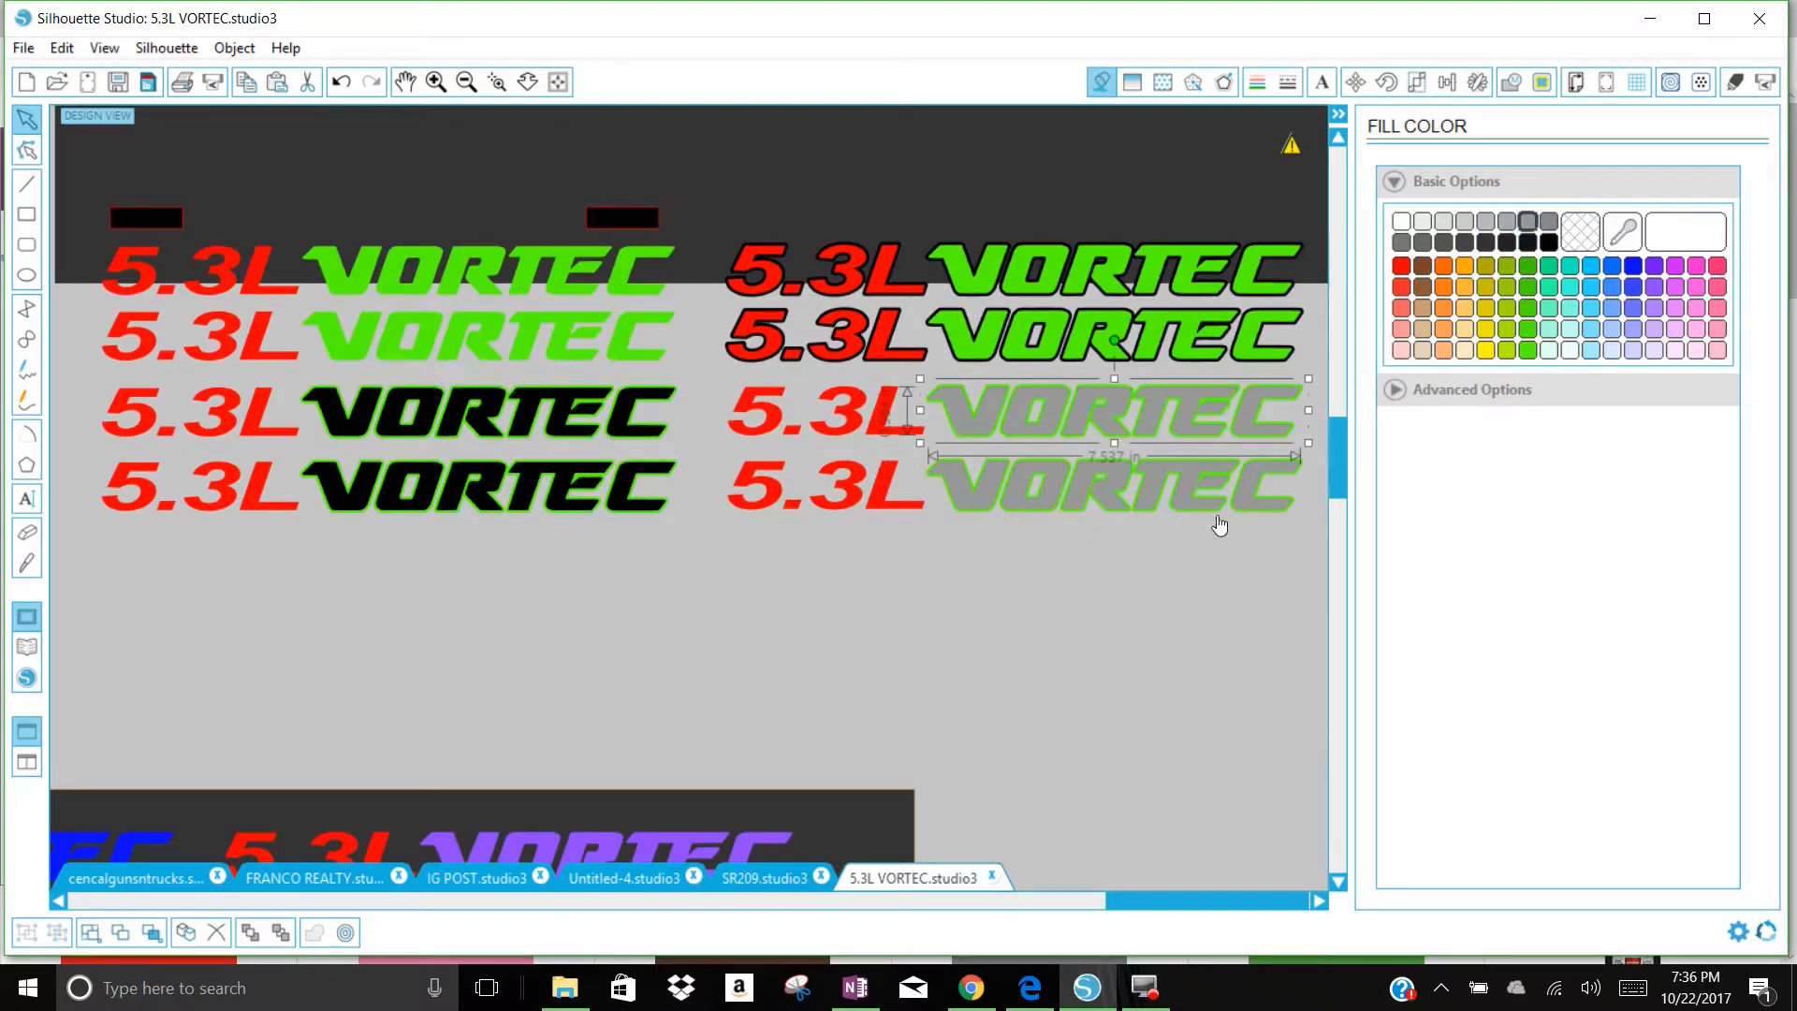
# Step: Nudge the backdrop and fill the green offset of the C in the bottom duplicated VORTEC with black
pyautogui.click(1156, 599)
pyautogui.moveTo(1076, 180)
pyautogui.mouseDown()
pyautogui.moveTo(1099, 509)
pyautogui.moveTo(1116, 457)
pyautogui.moveTo(1079, 203)
pyautogui.mouseUp()
pyautogui.click(1280, 522)
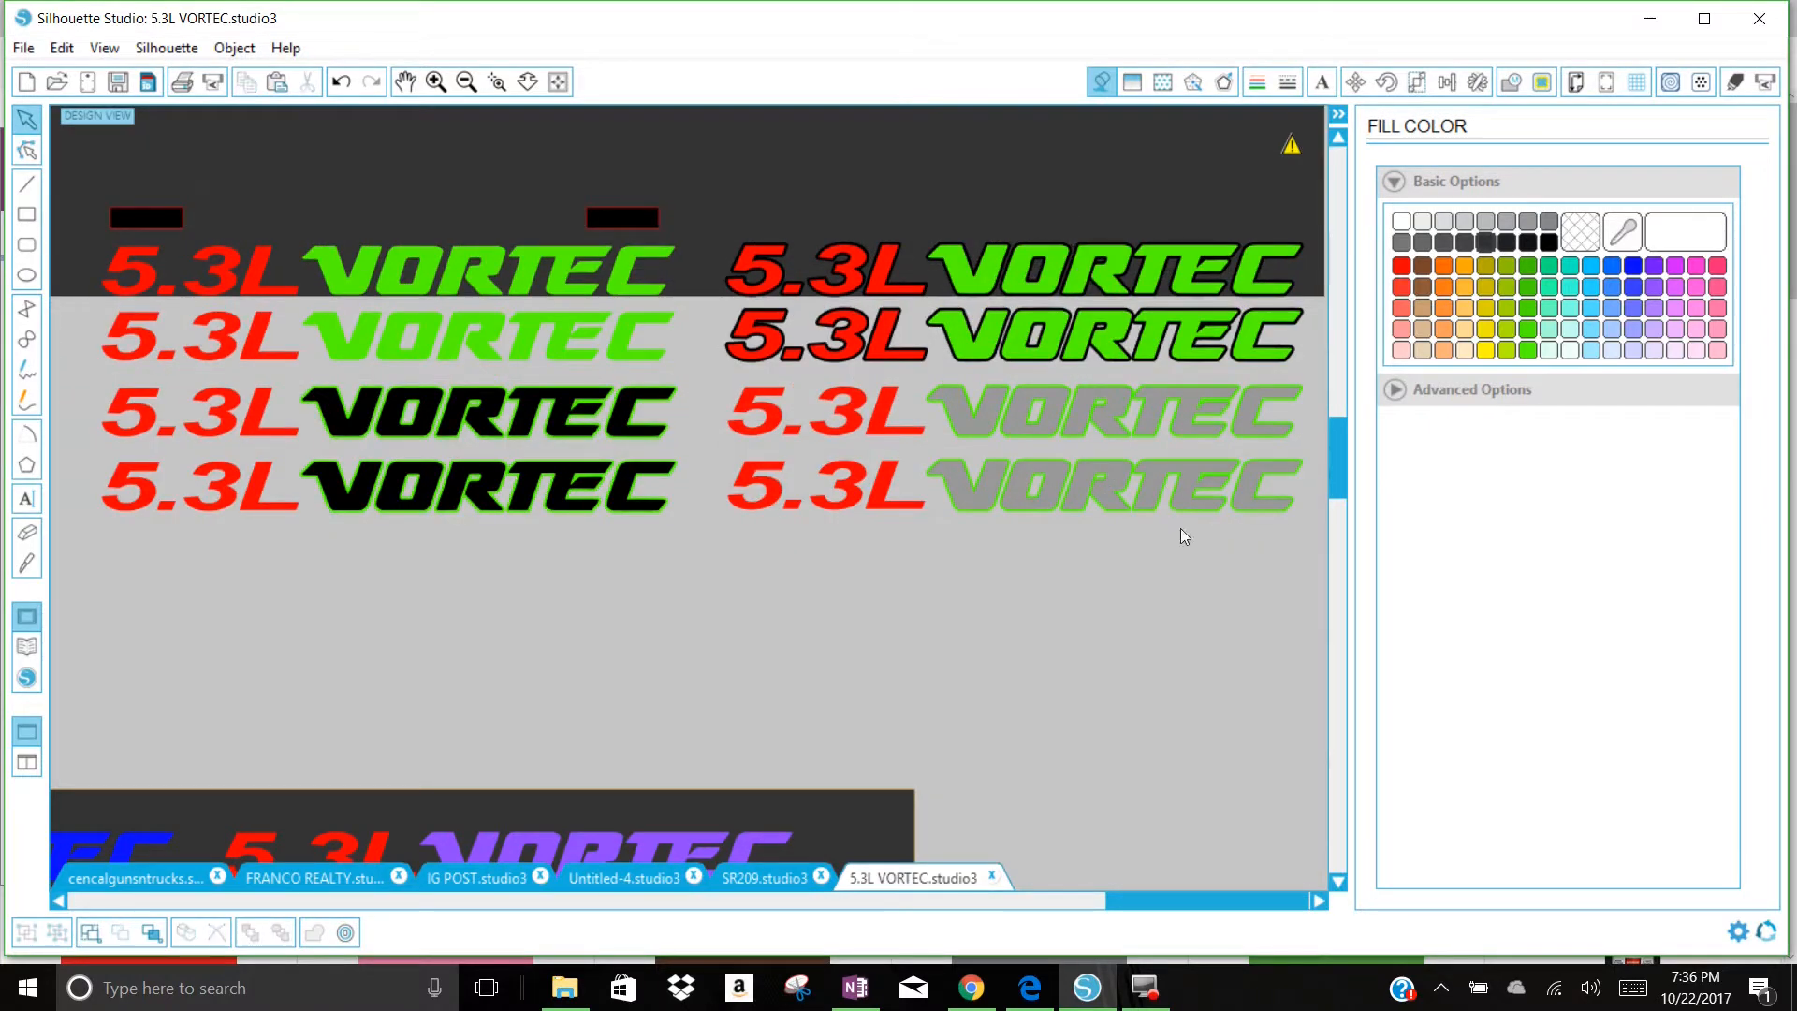
pyautogui.click(1288, 519)
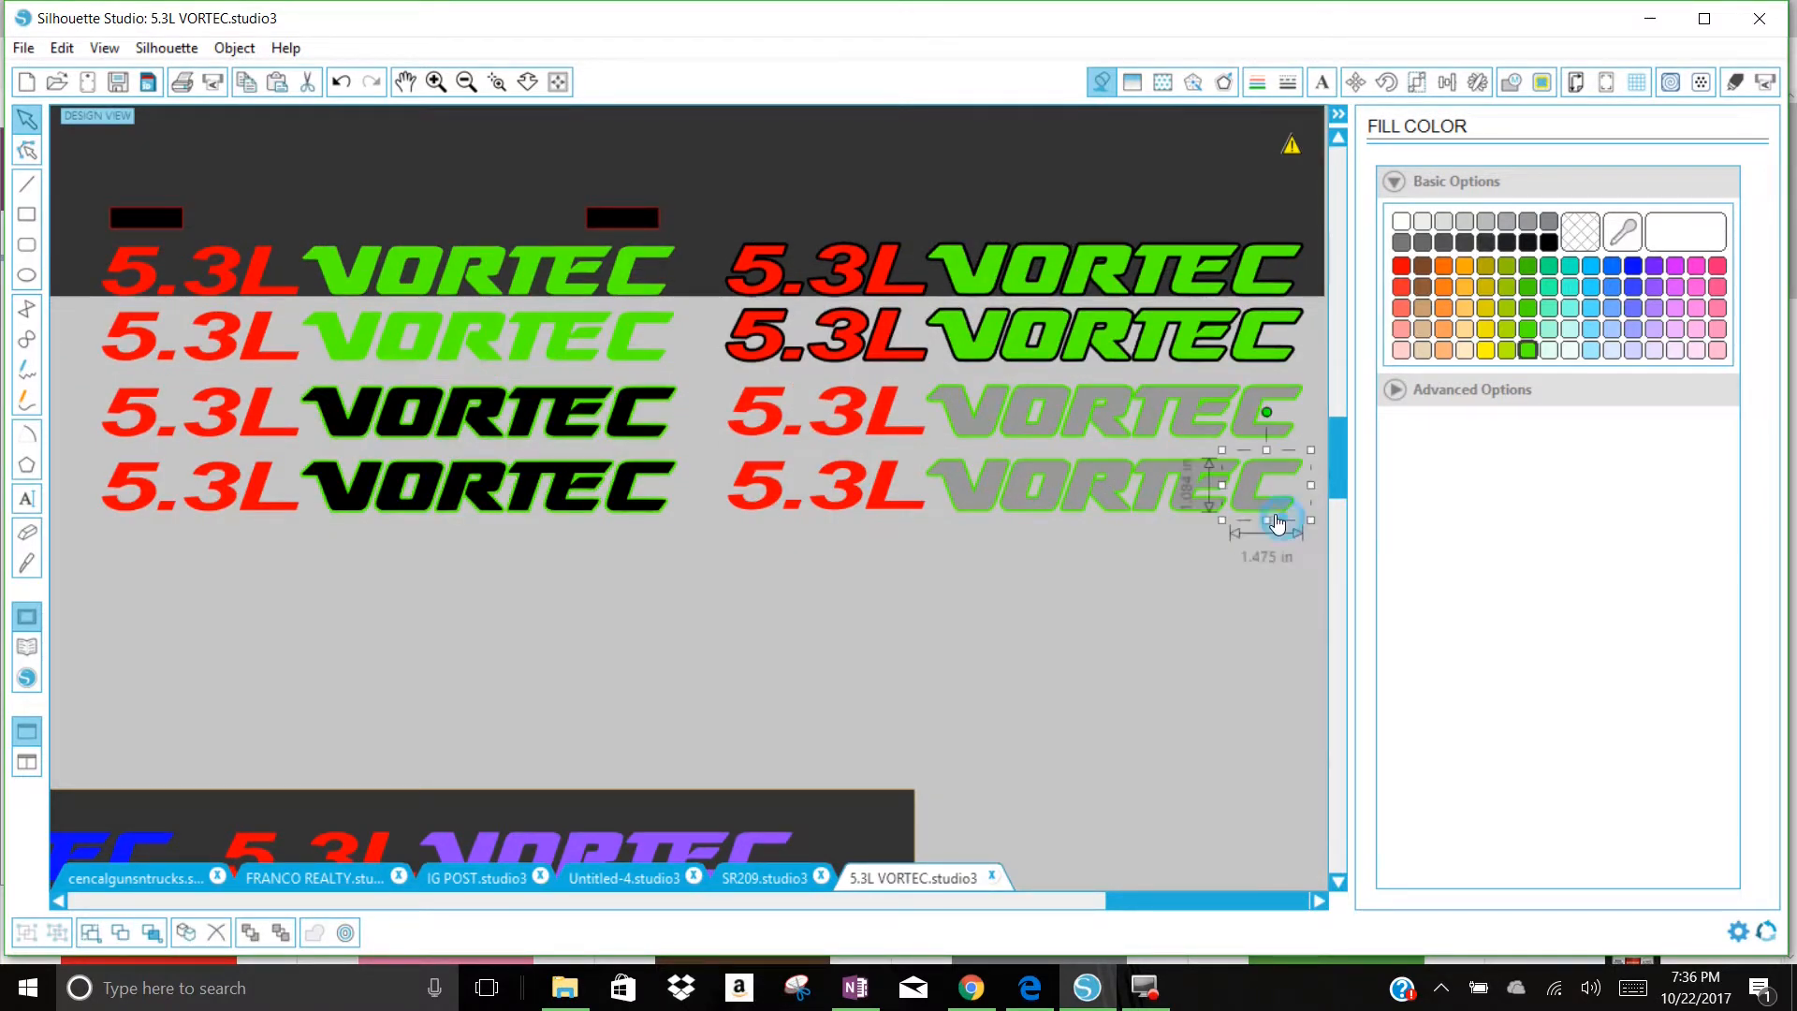
pyautogui.click(1550, 244)
pyautogui.click(1198, 576)
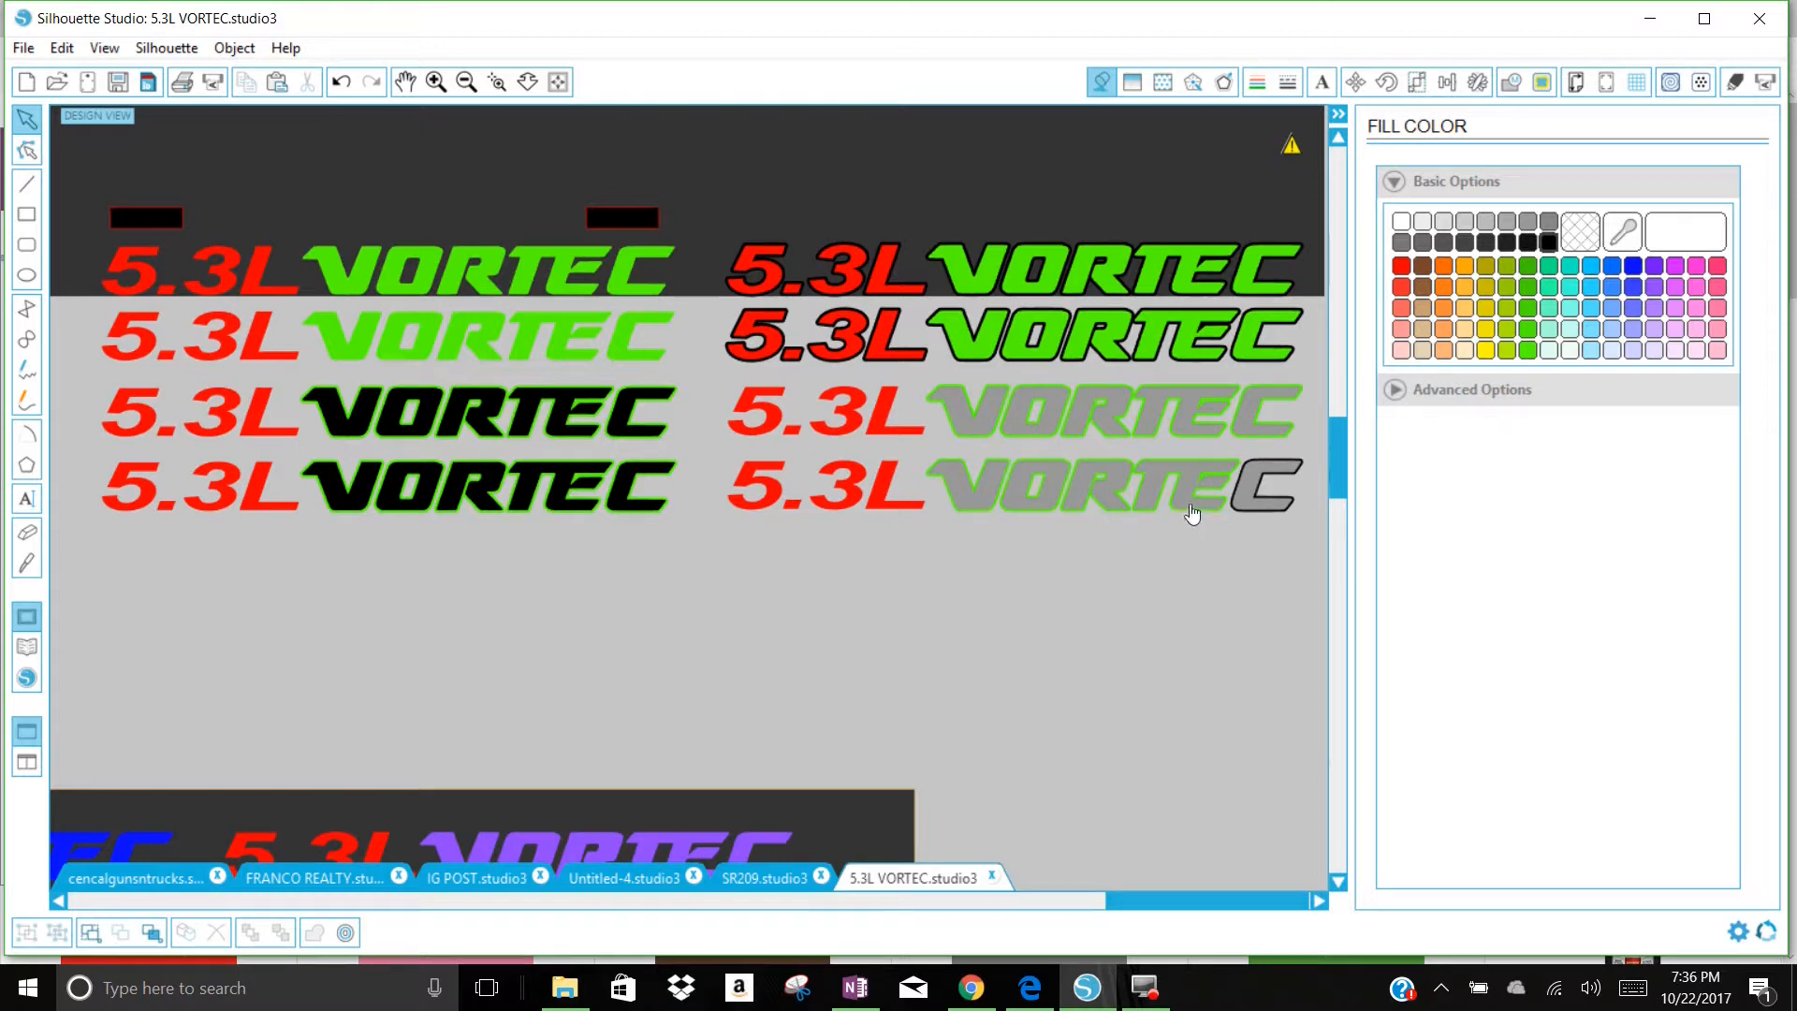
# Step: Move the bottom grey VORTEC below its row and group the offset letters left behind
pyautogui.moveTo(1203, 503); pyautogui.dragTo(1208, 619)
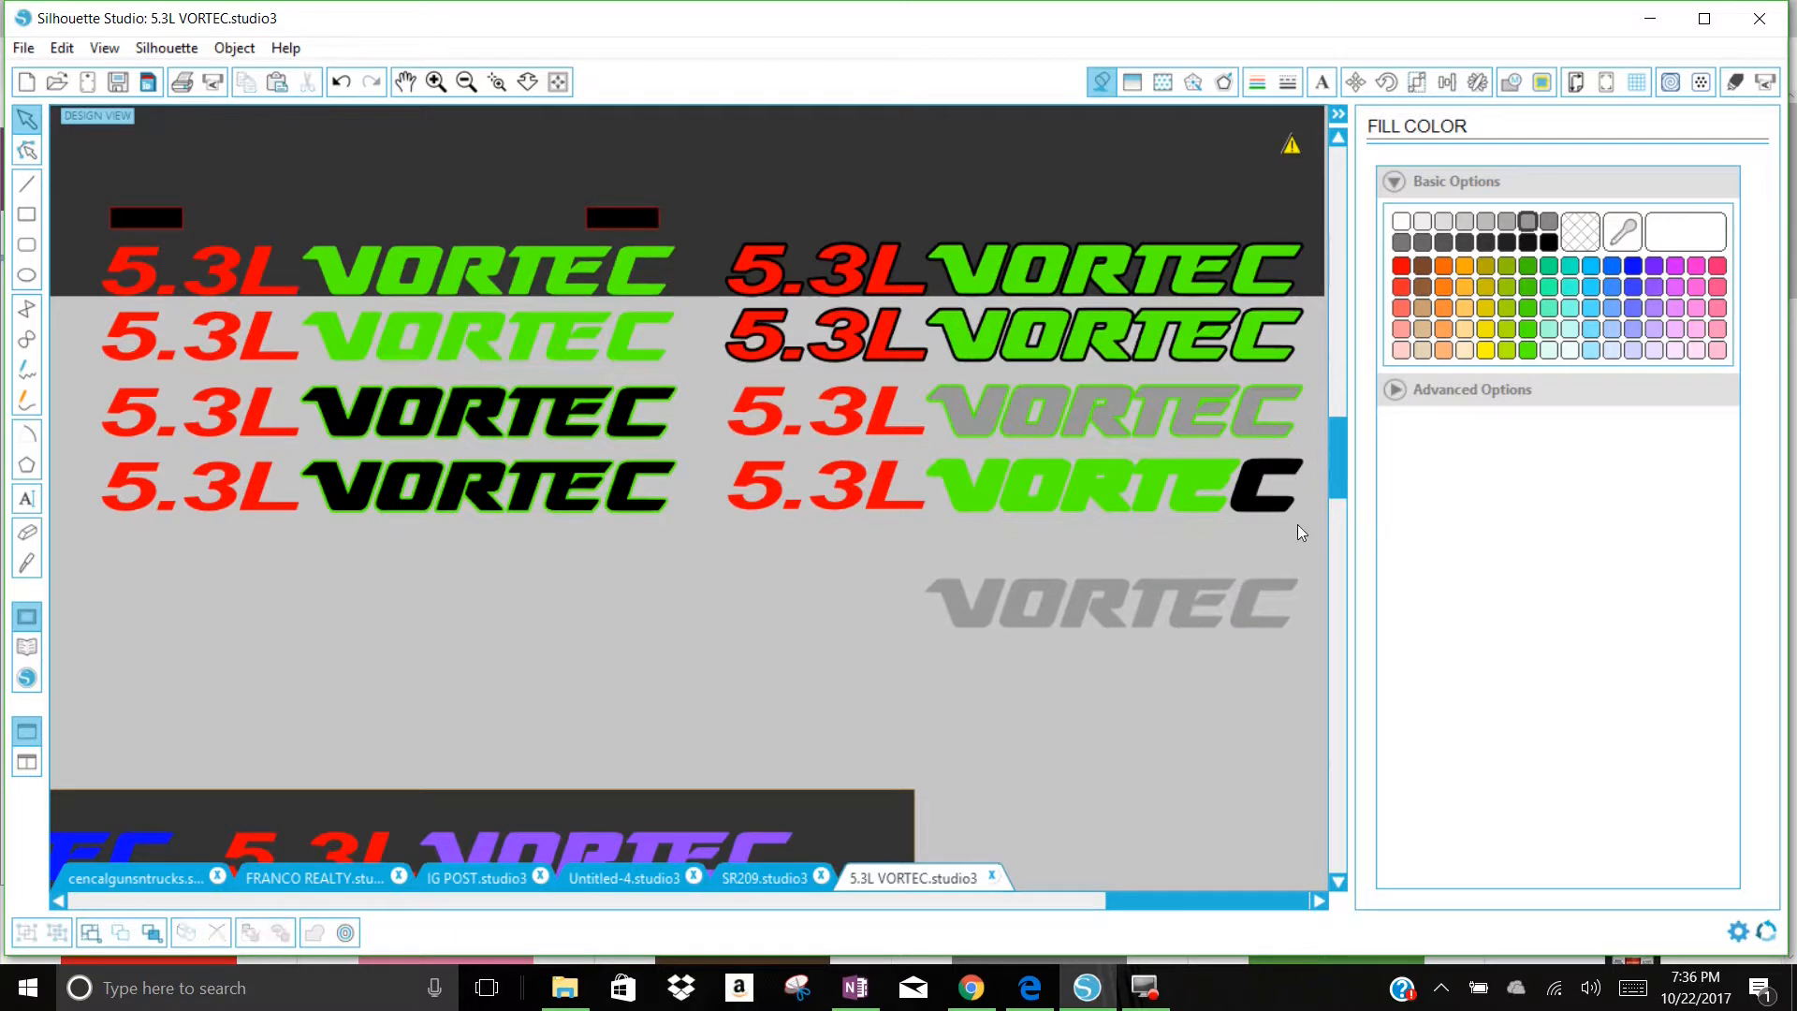
pyautogui.click(1112, 462)
pyautogui.rightClick(1112, 462)
pyautogui.click(949, 530)
pyautogui.click(1288, 506)
pyautogui.rightClick(1266, 492)
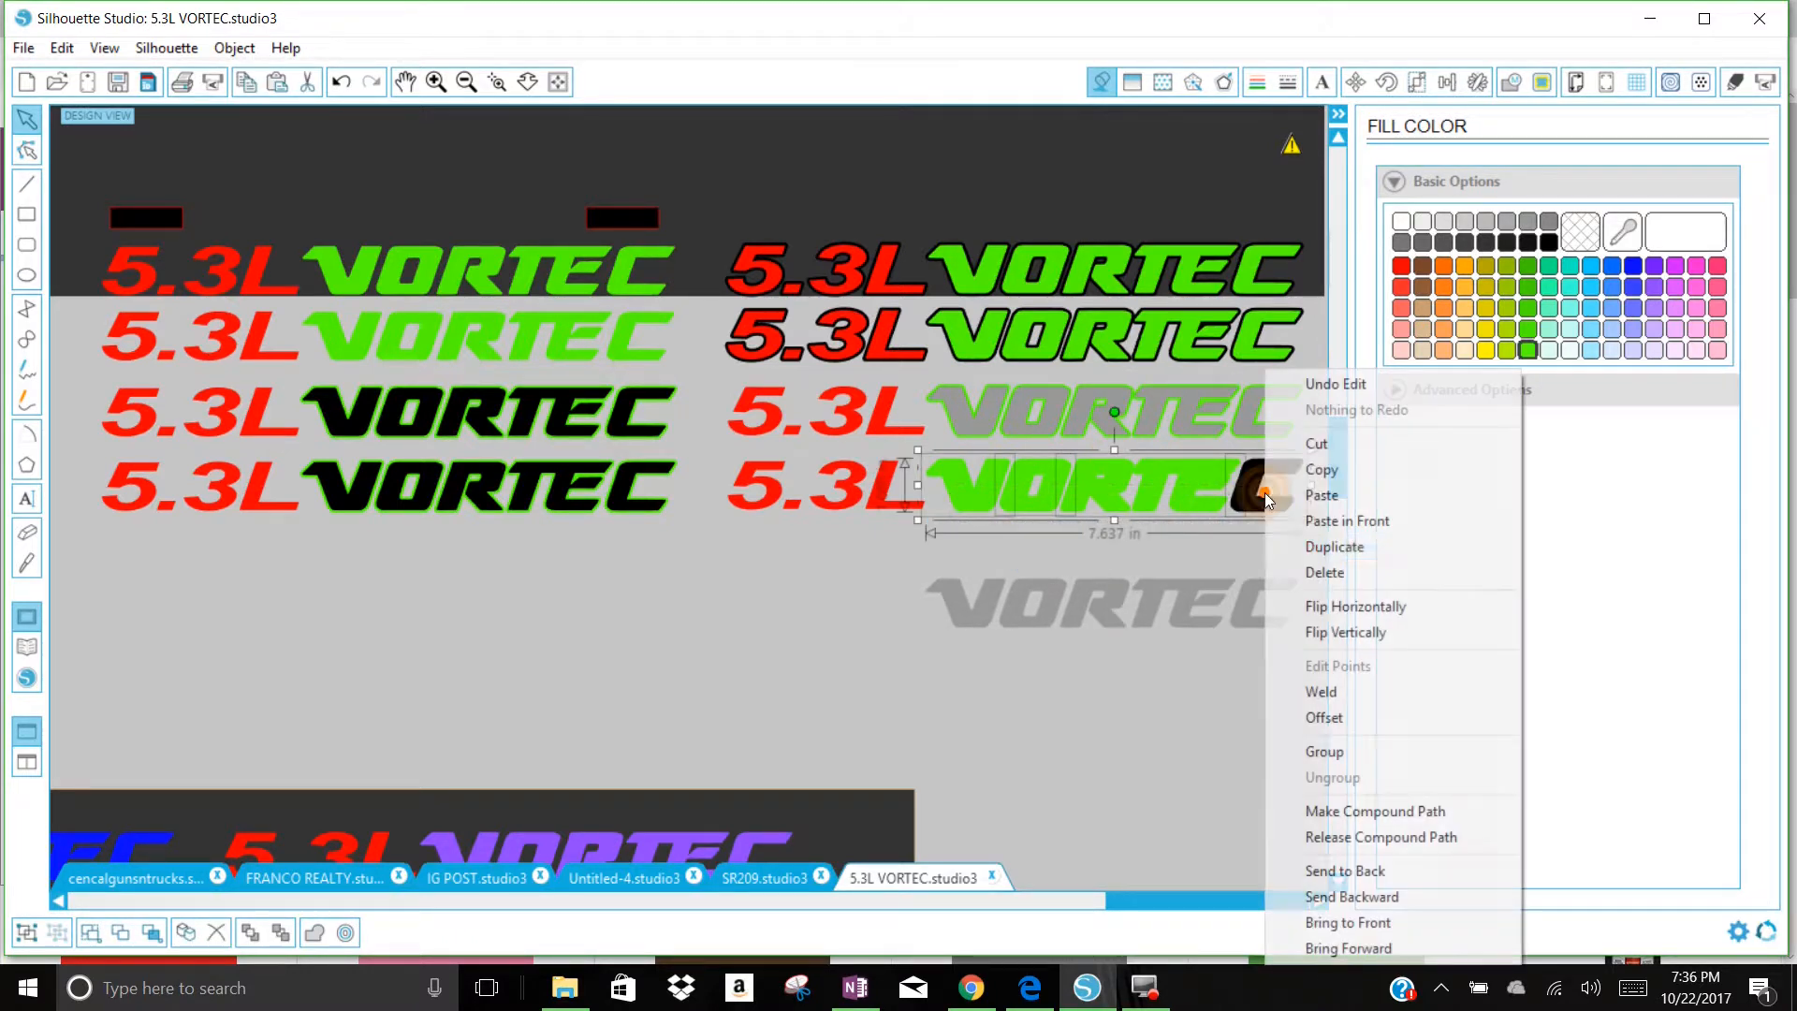
pyautogui.click(1334, 749)
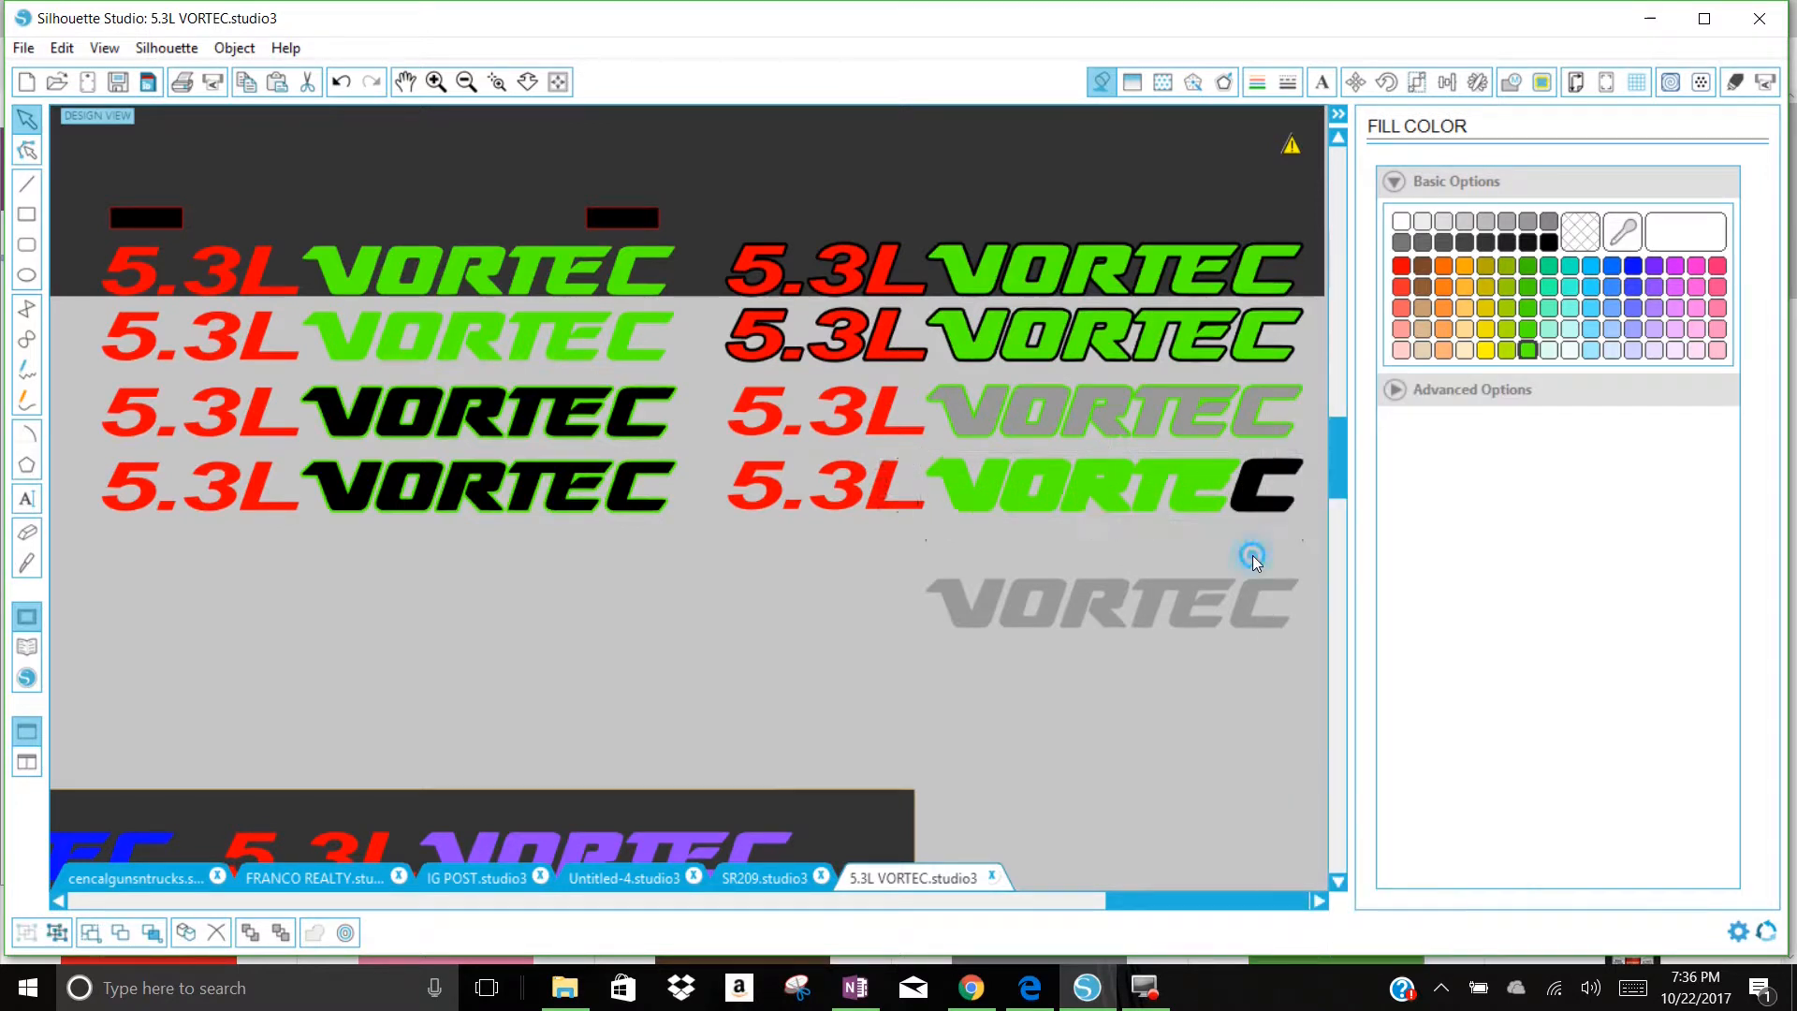
# Step: Move the third duplicated row's grey VORTEC below the decals and group its green offset letters
pyautogui.moveTo(1198, 412); pyautogui.dragTo(1190, 672)
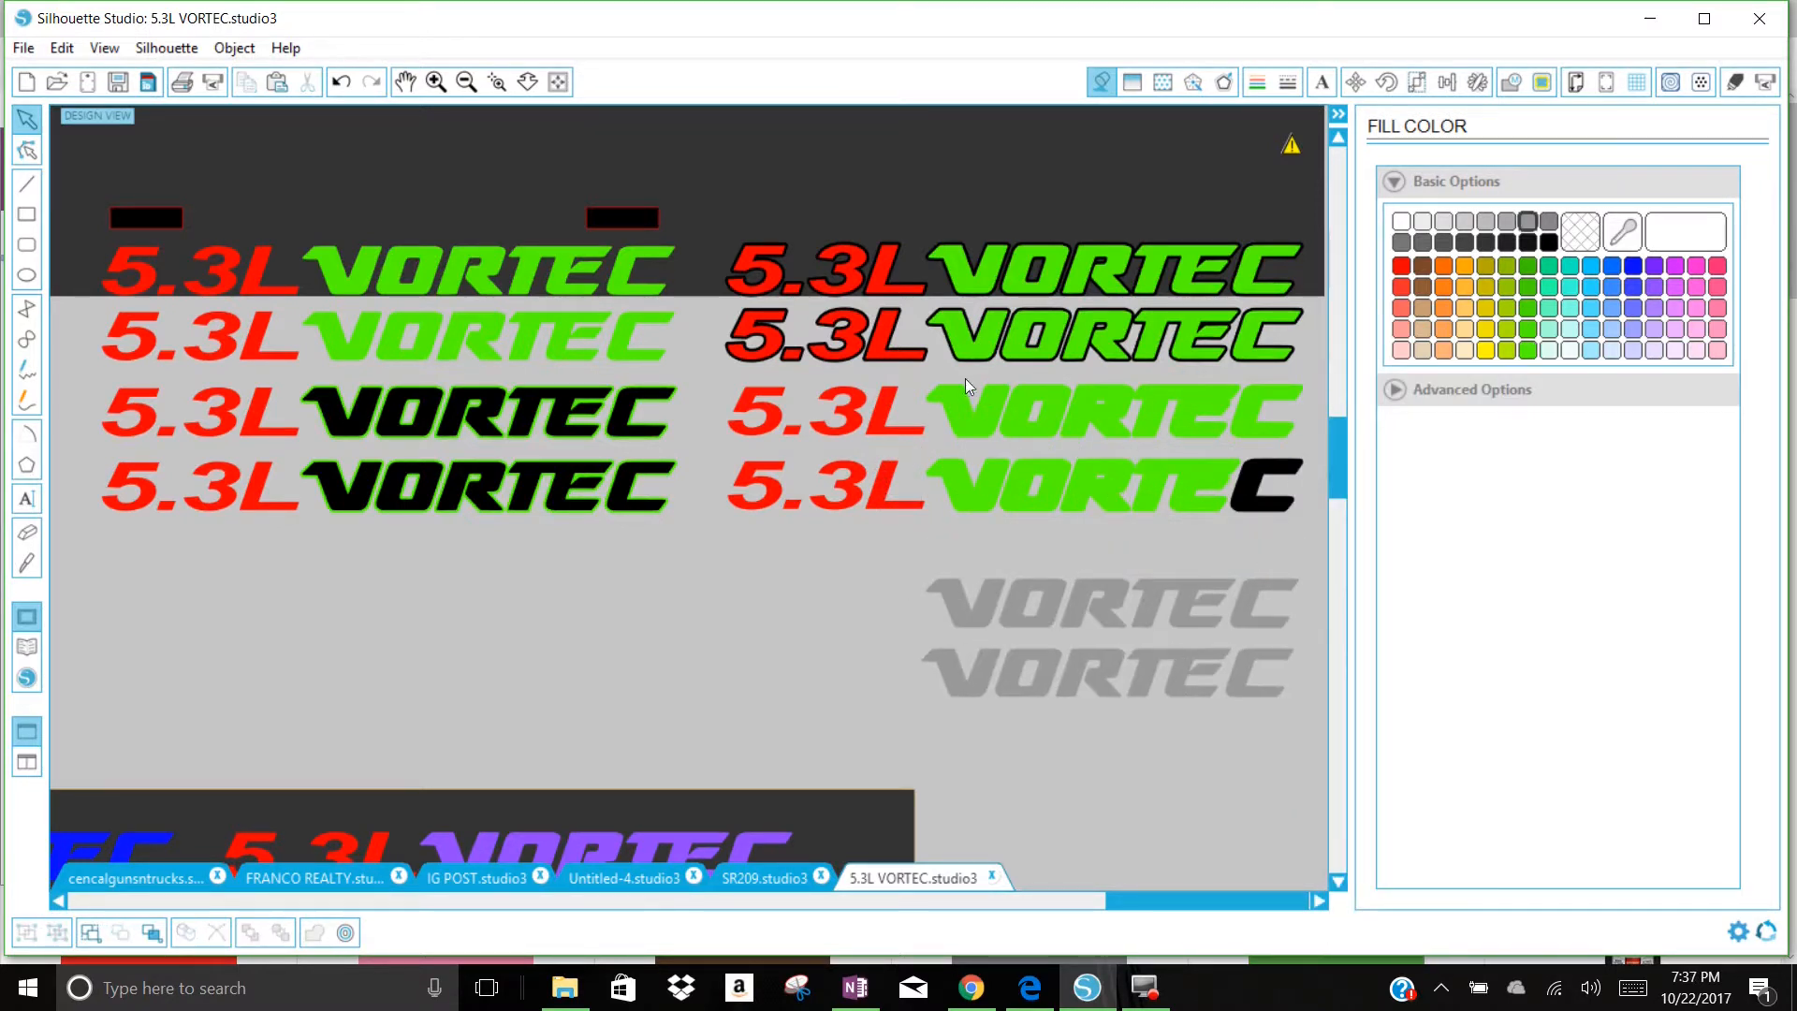
pyautogui.click(1049, 398)
pyautogui.rightClick(1278, 440)
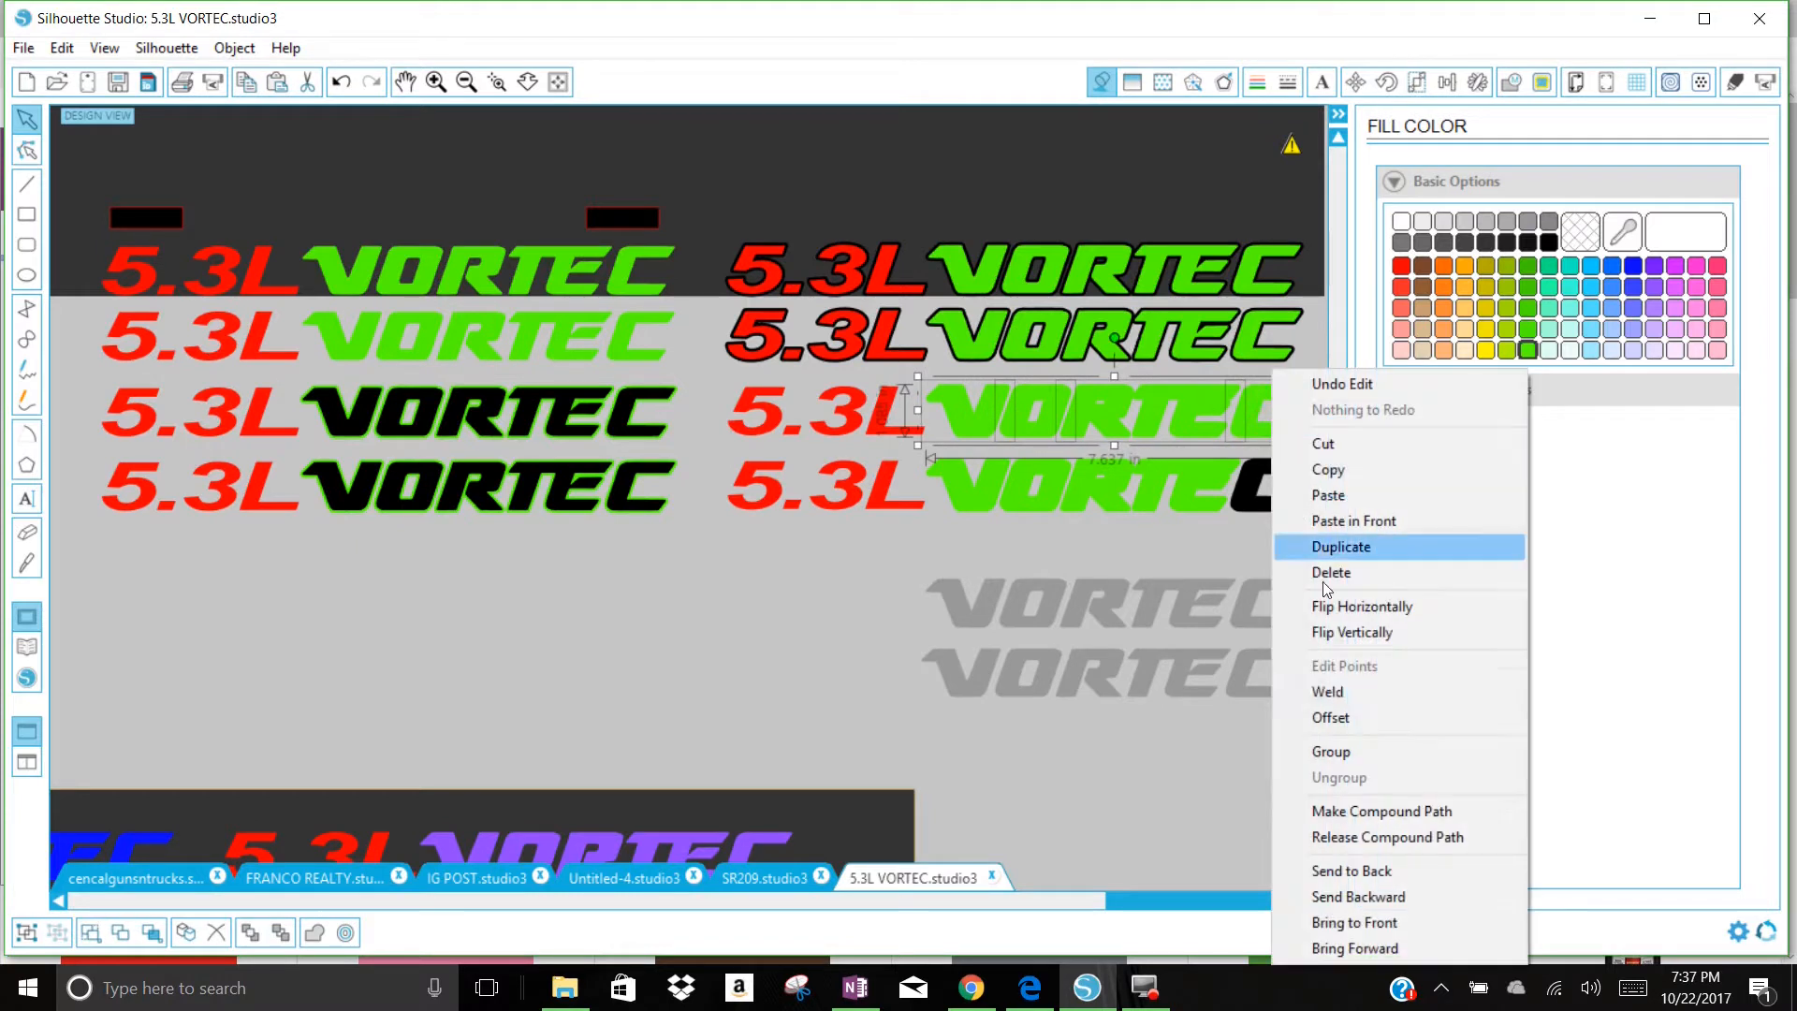
pyautogui.click(1361, 749)
# Step: Fill both grouped VORTEC offsets in the lower two duplicated rows with black
pyautogui.moveTo(1230, 549); pyautogui.dragTo(1168, 424)
pyautogui.click(1549, 241)
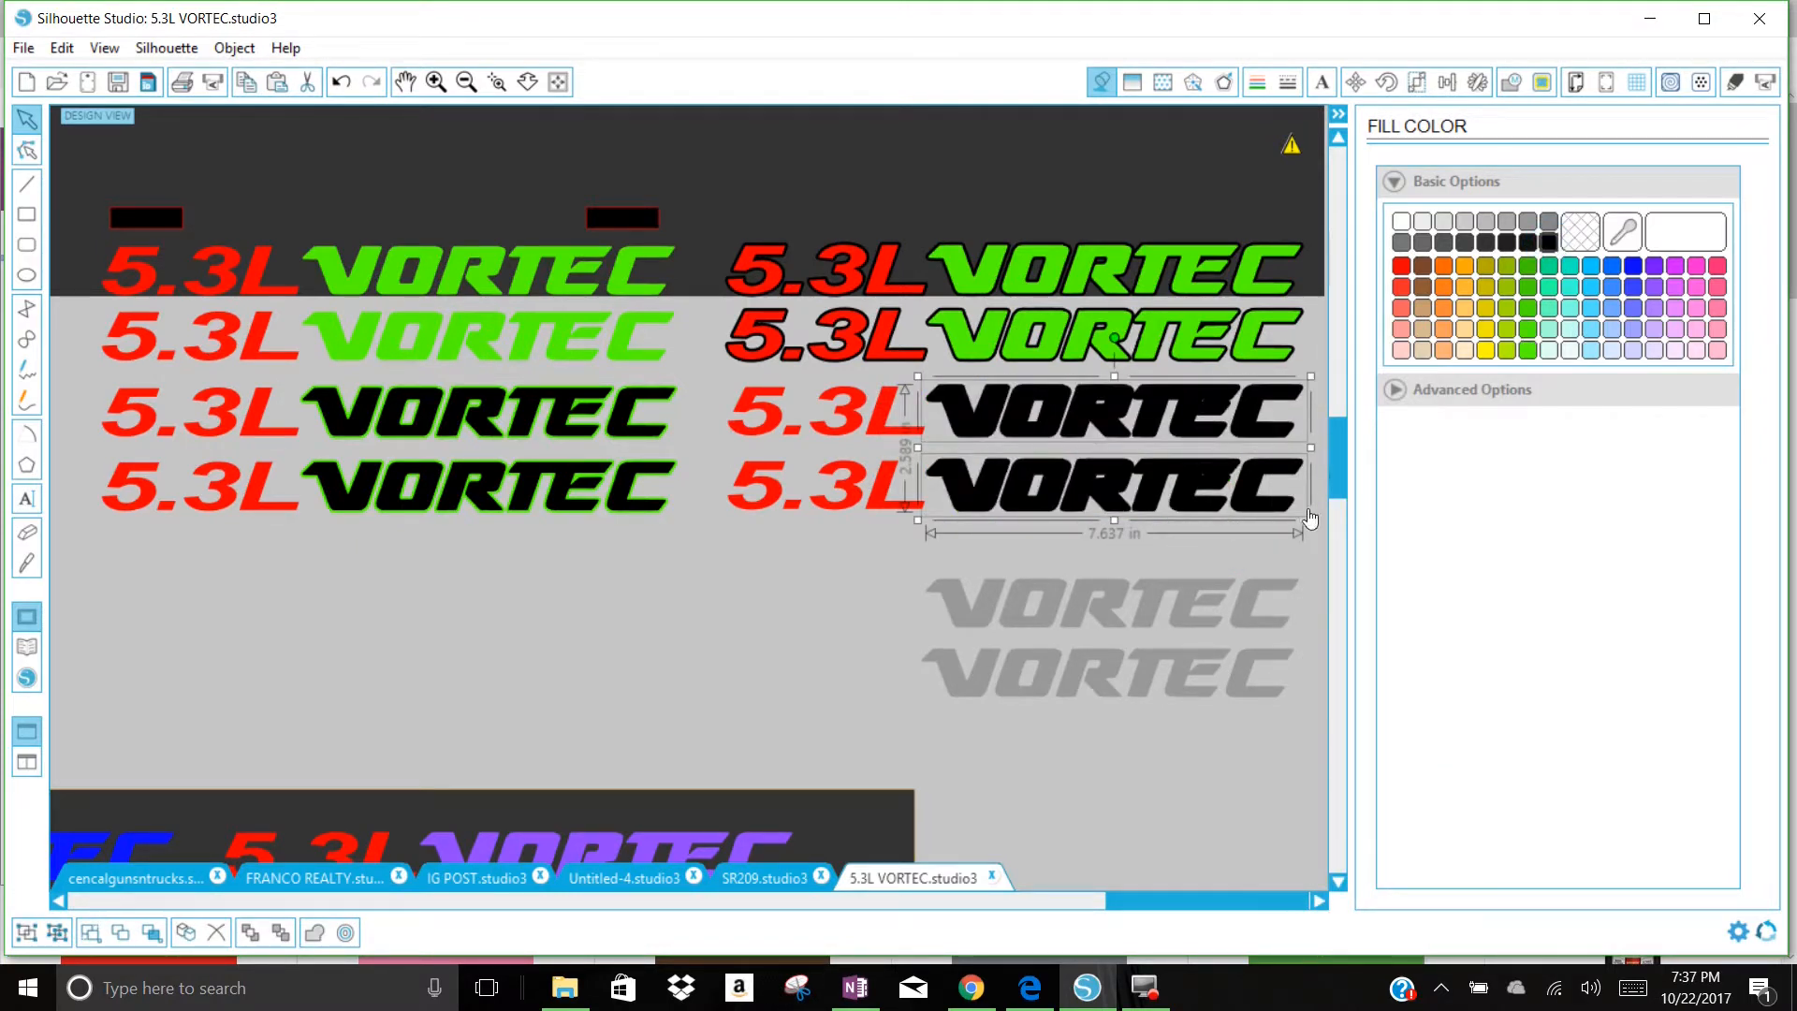
pyautogui.click(1288, 564)
# Step: Place a grey VORTEC on the third row's black offset and align the two to center and middle
pyautogui.moveTo(1238, 606); pyautogui.dragTo(1244, 409)
pyautogui.click(1305, 441)
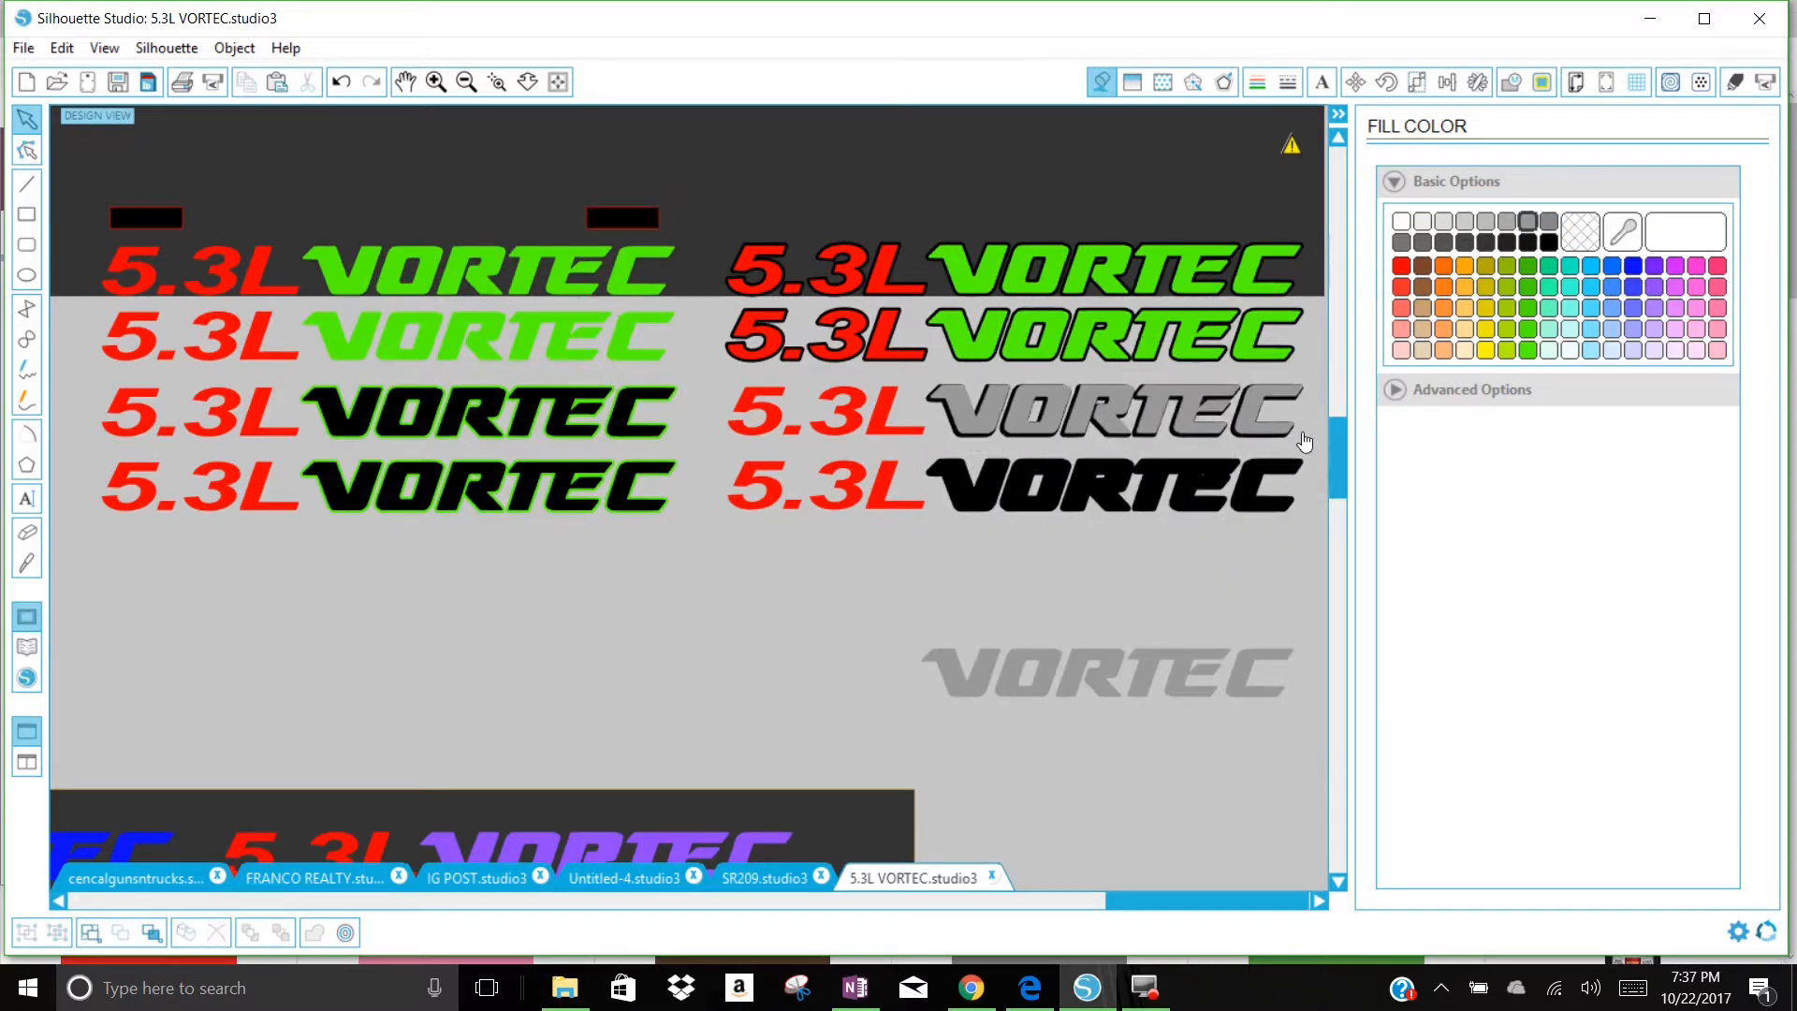
pyautogui.click(1299, 423)
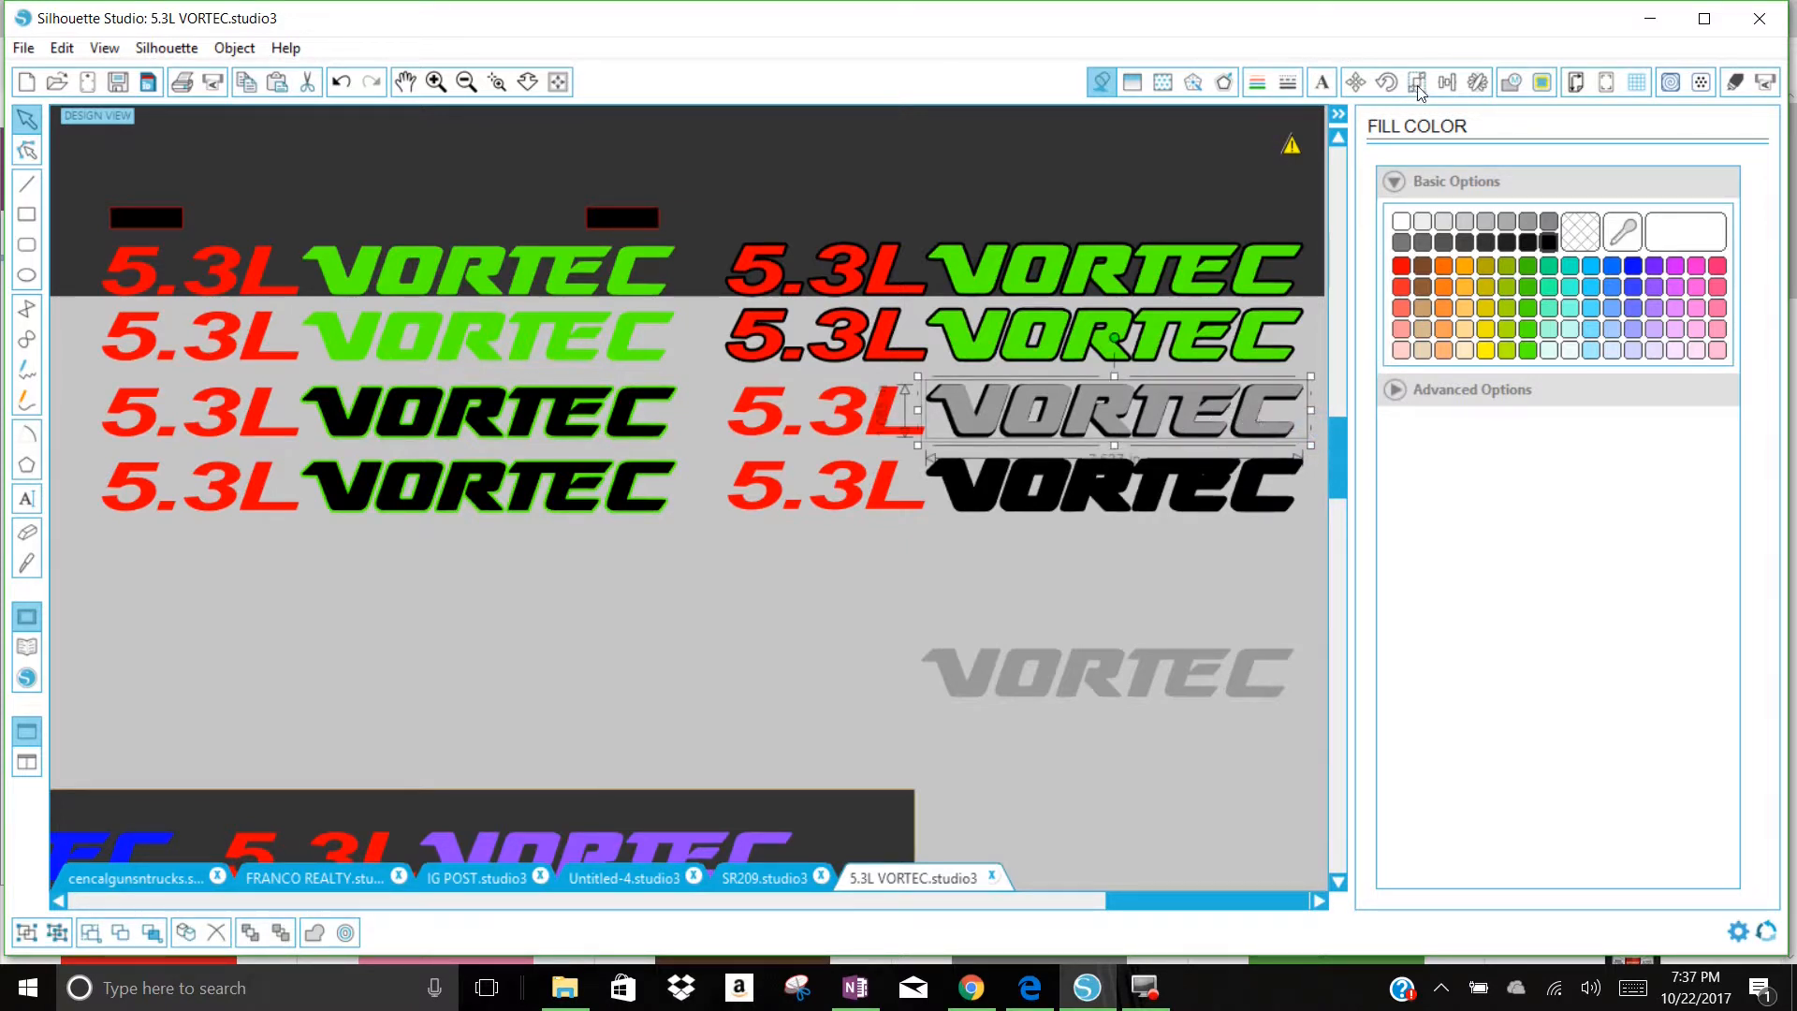
pyautogui.click(1447, 84)
pyautogui.click(1463, 493)
pyautogui.click(1470, 337)
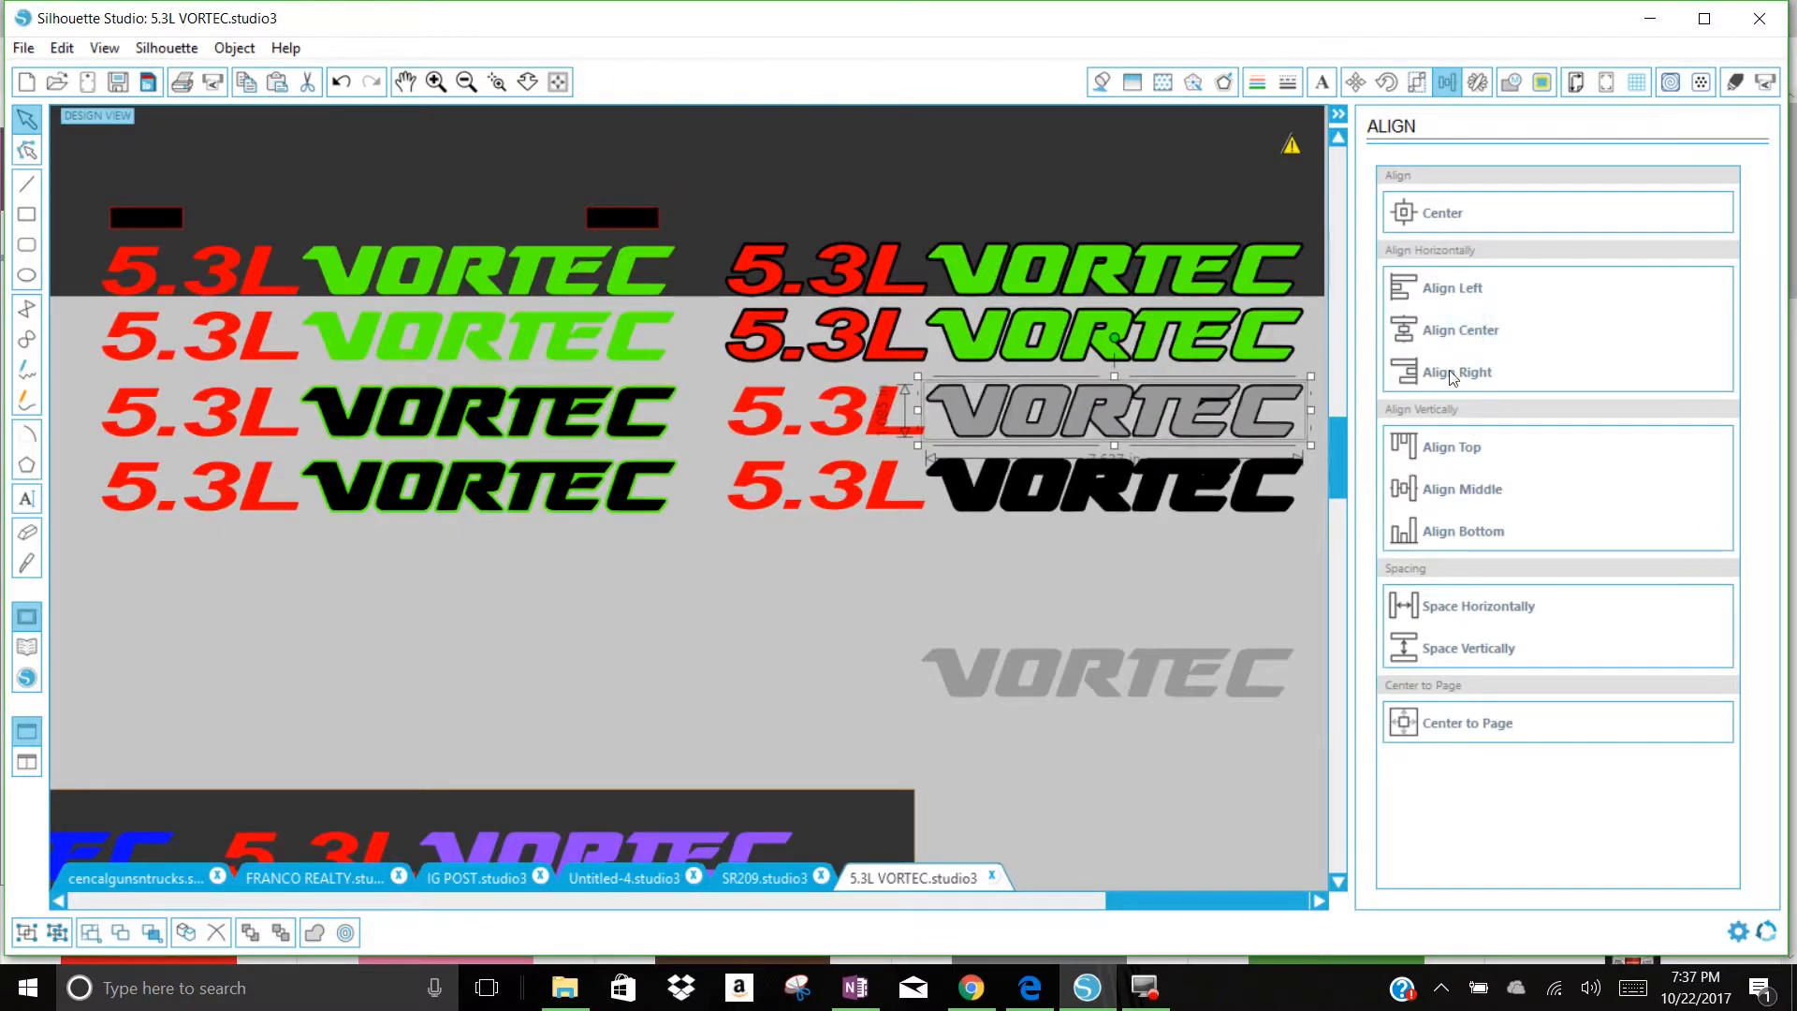
# Step: Move the remaining grey VORTEC onto the bottom row's black offset and align the two to center and middle
pyautogui.click(1222, 582)
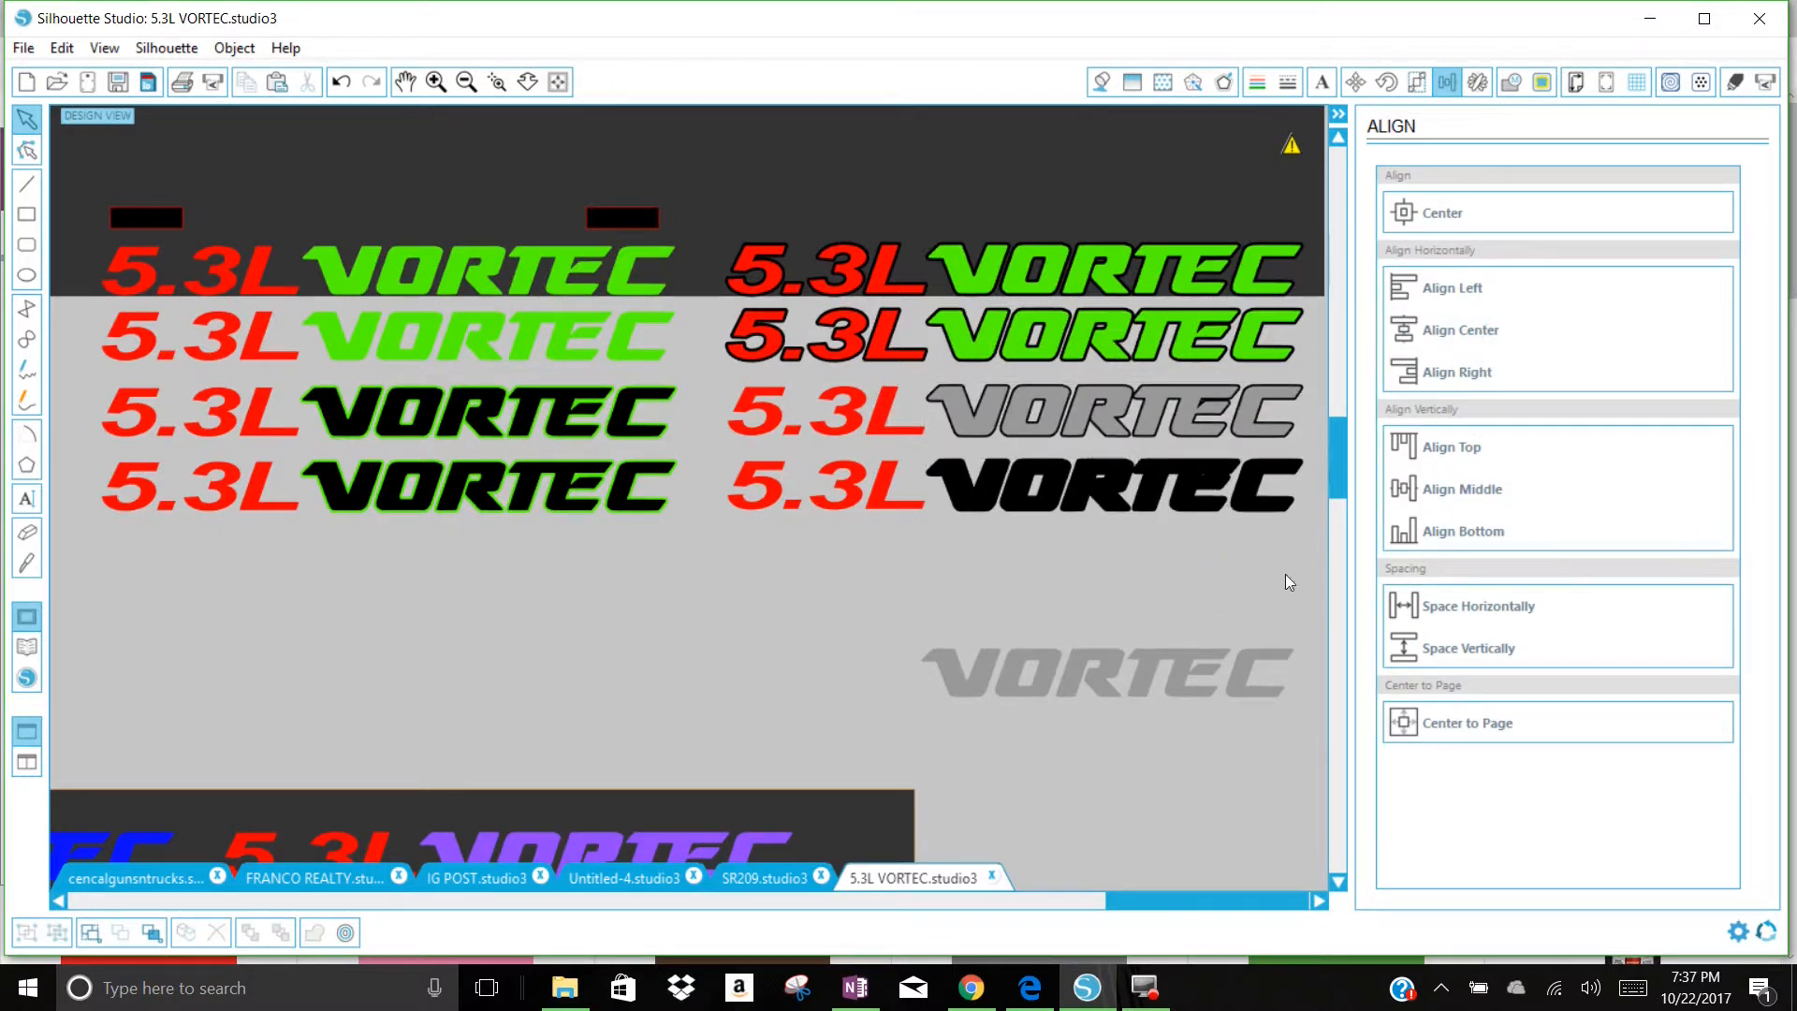
pyautogui.moveTo(1257, 708); pyautogui.dragTo(1260, 557)
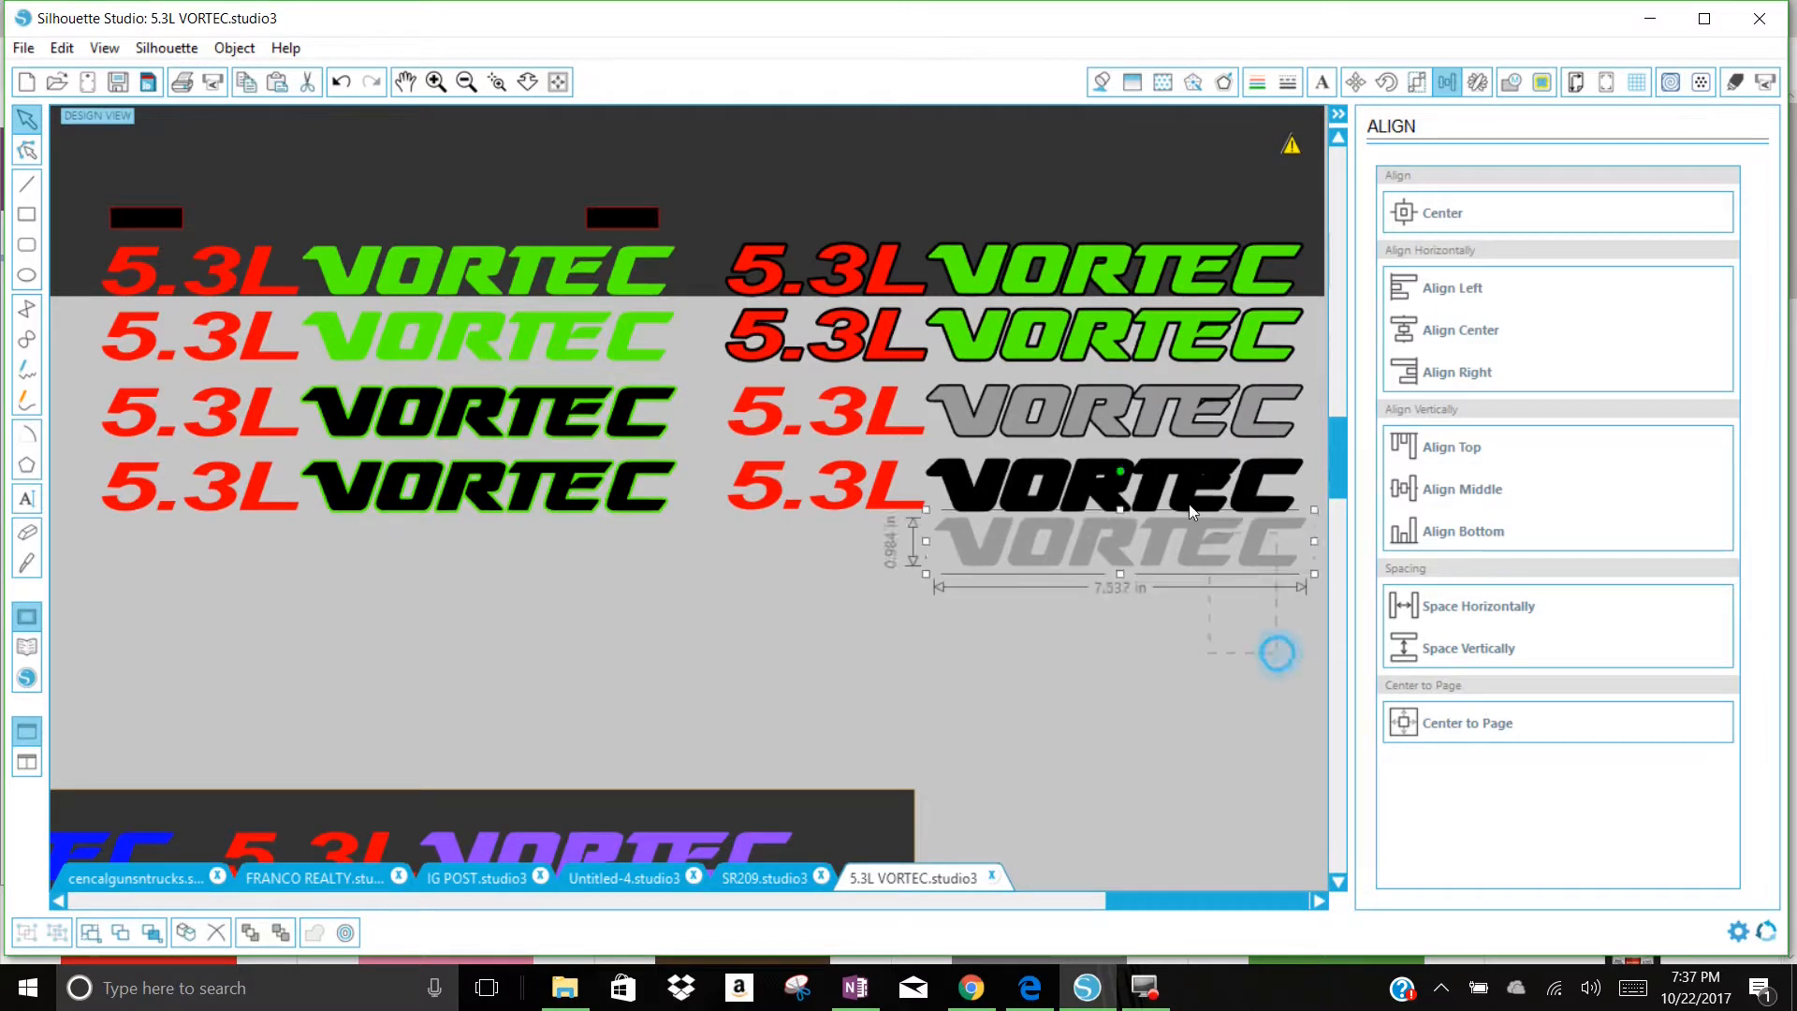
pyautogui.click(1463, 351)
pyautogui.click(1468, 491)
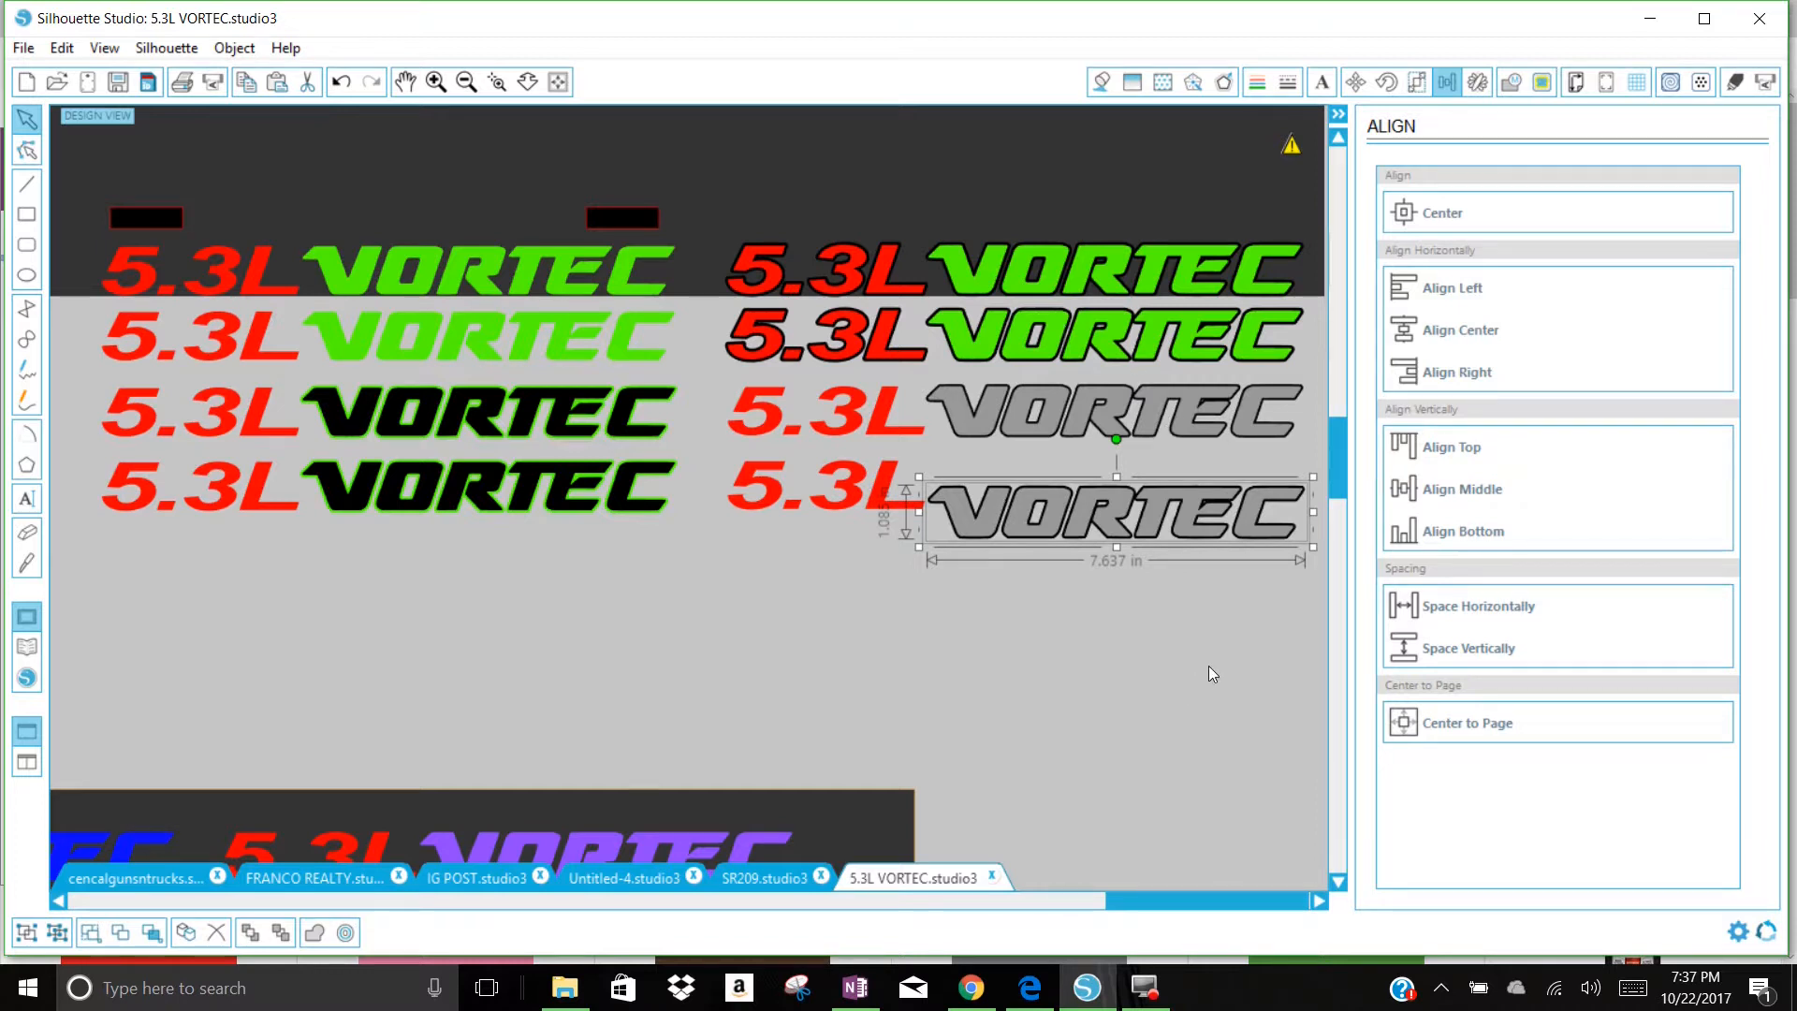
# Step: Nudge the bottom black-outlined grey VORTEC level with its 5.3L, and preview the decals on the dark backdrop
pyautogui.press('Up')
pyautogui.press('Up')
pyautogui.press('Up')
pyautogui.press('Up')
pyautogui.press('Up')
pyautogui.press('Up')
pyautogui.press('Up')
pyautogui.press('Up')
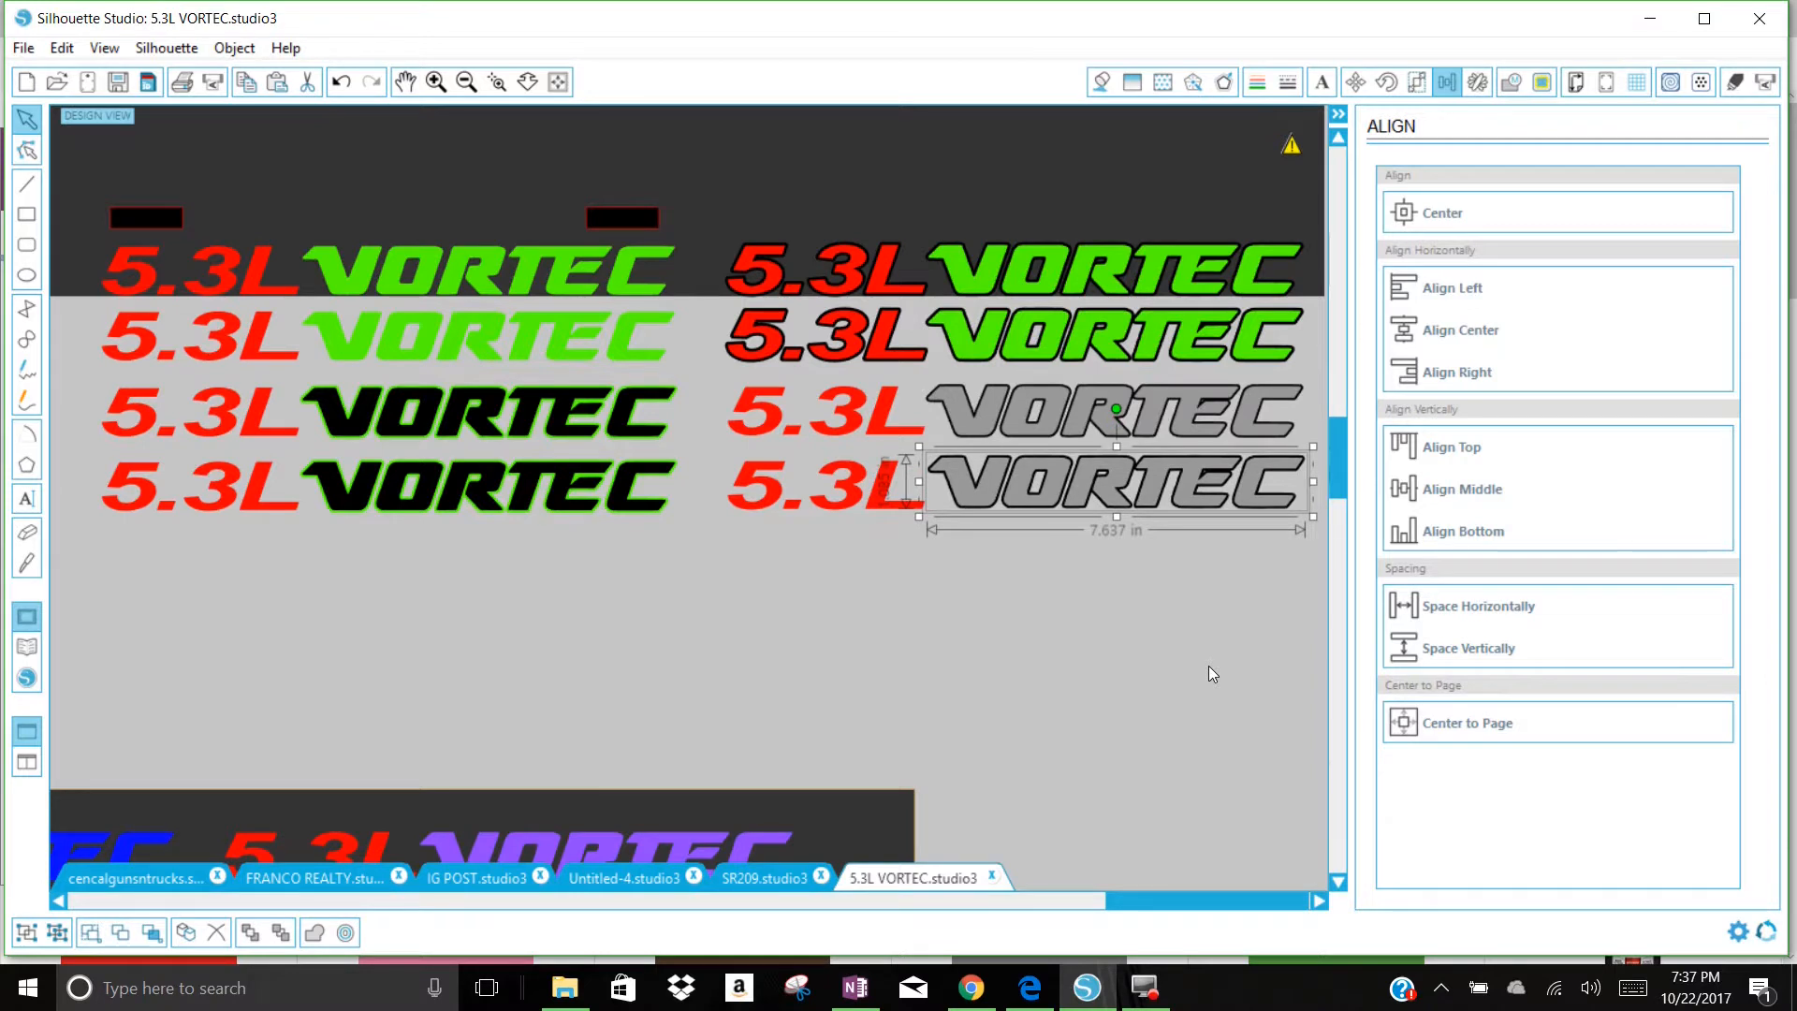
pyautogui.press('Down')
pyautogui.press('Down')
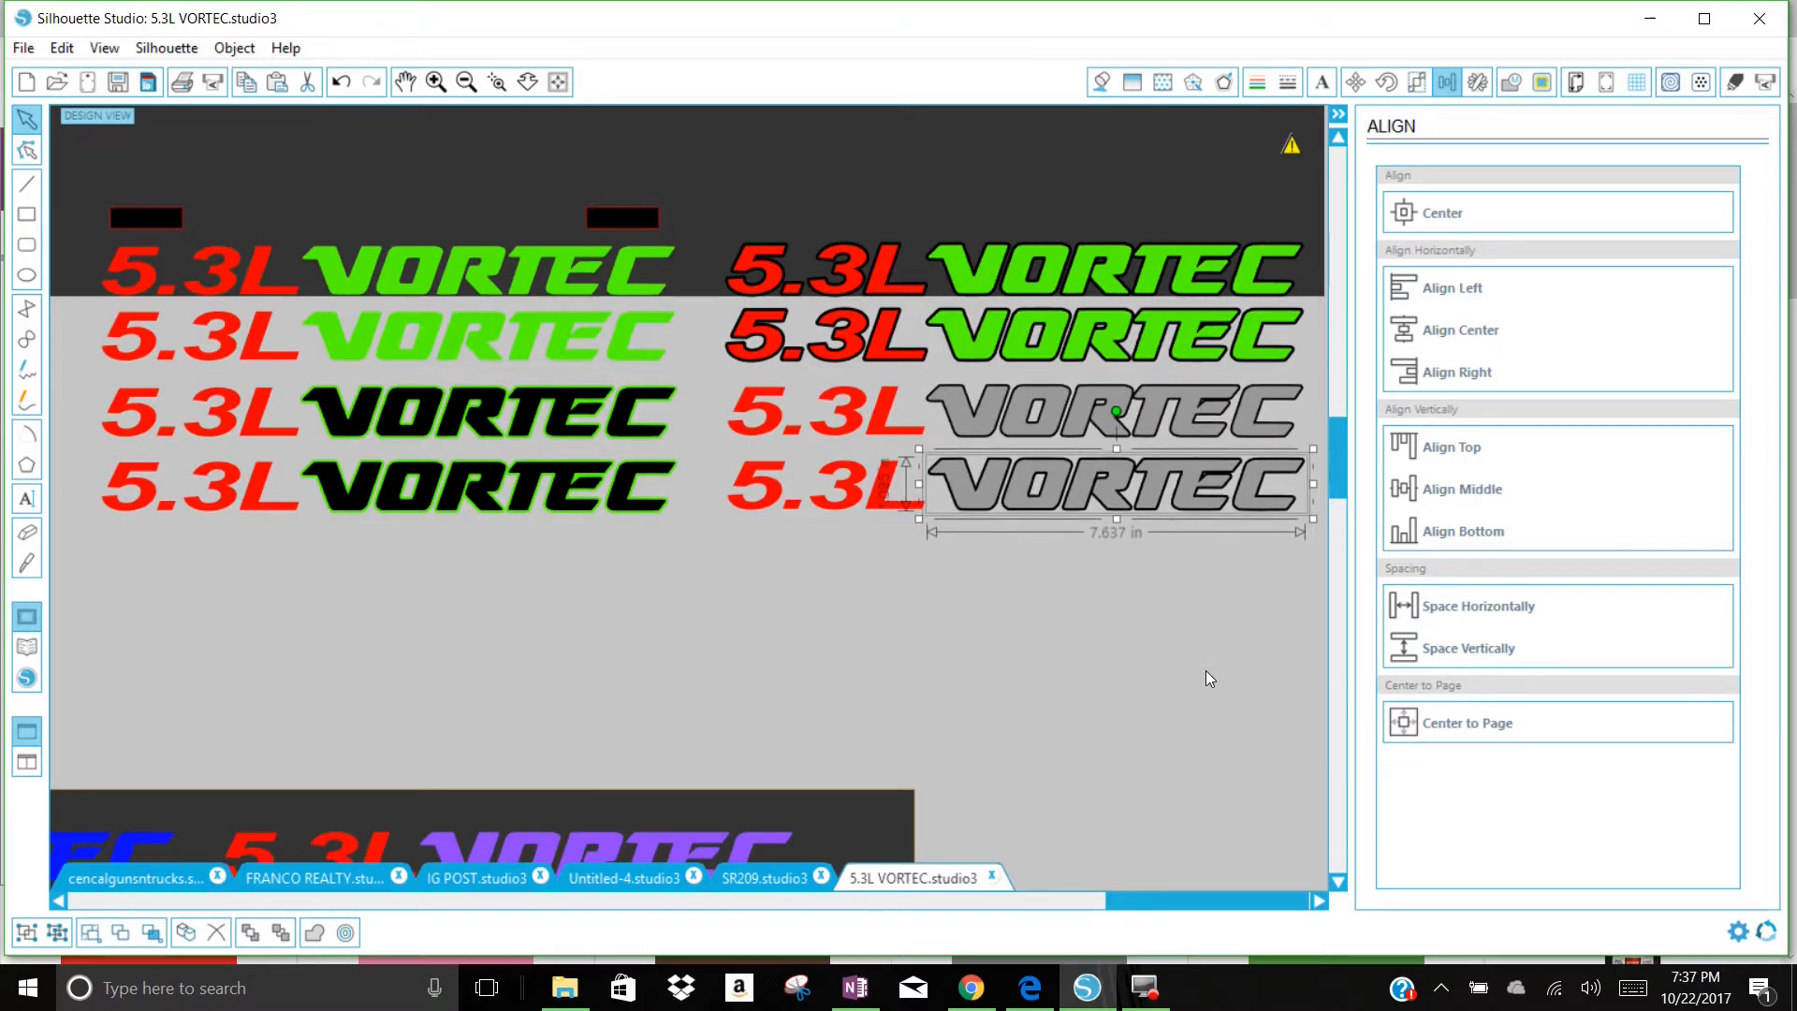
pyautogui.click(1215, 718)
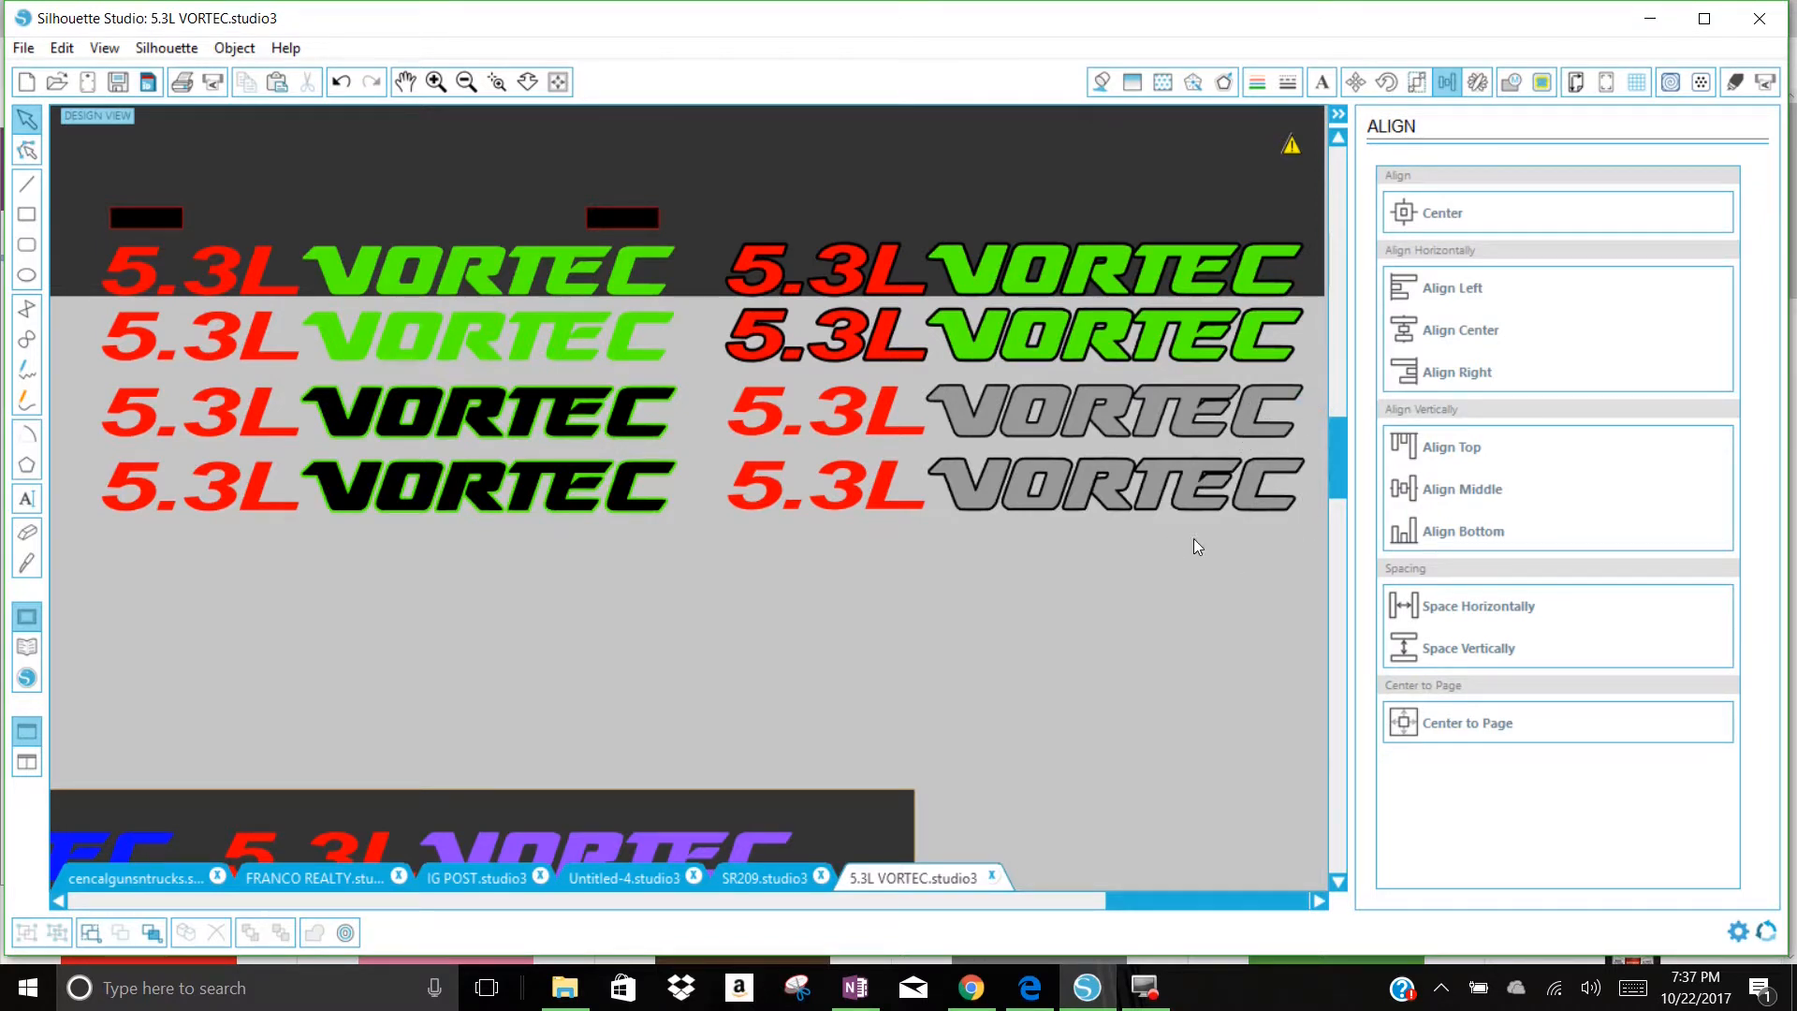
pyautogui.moveTo(955, 187); pyautogui.dragTo(965, 436)
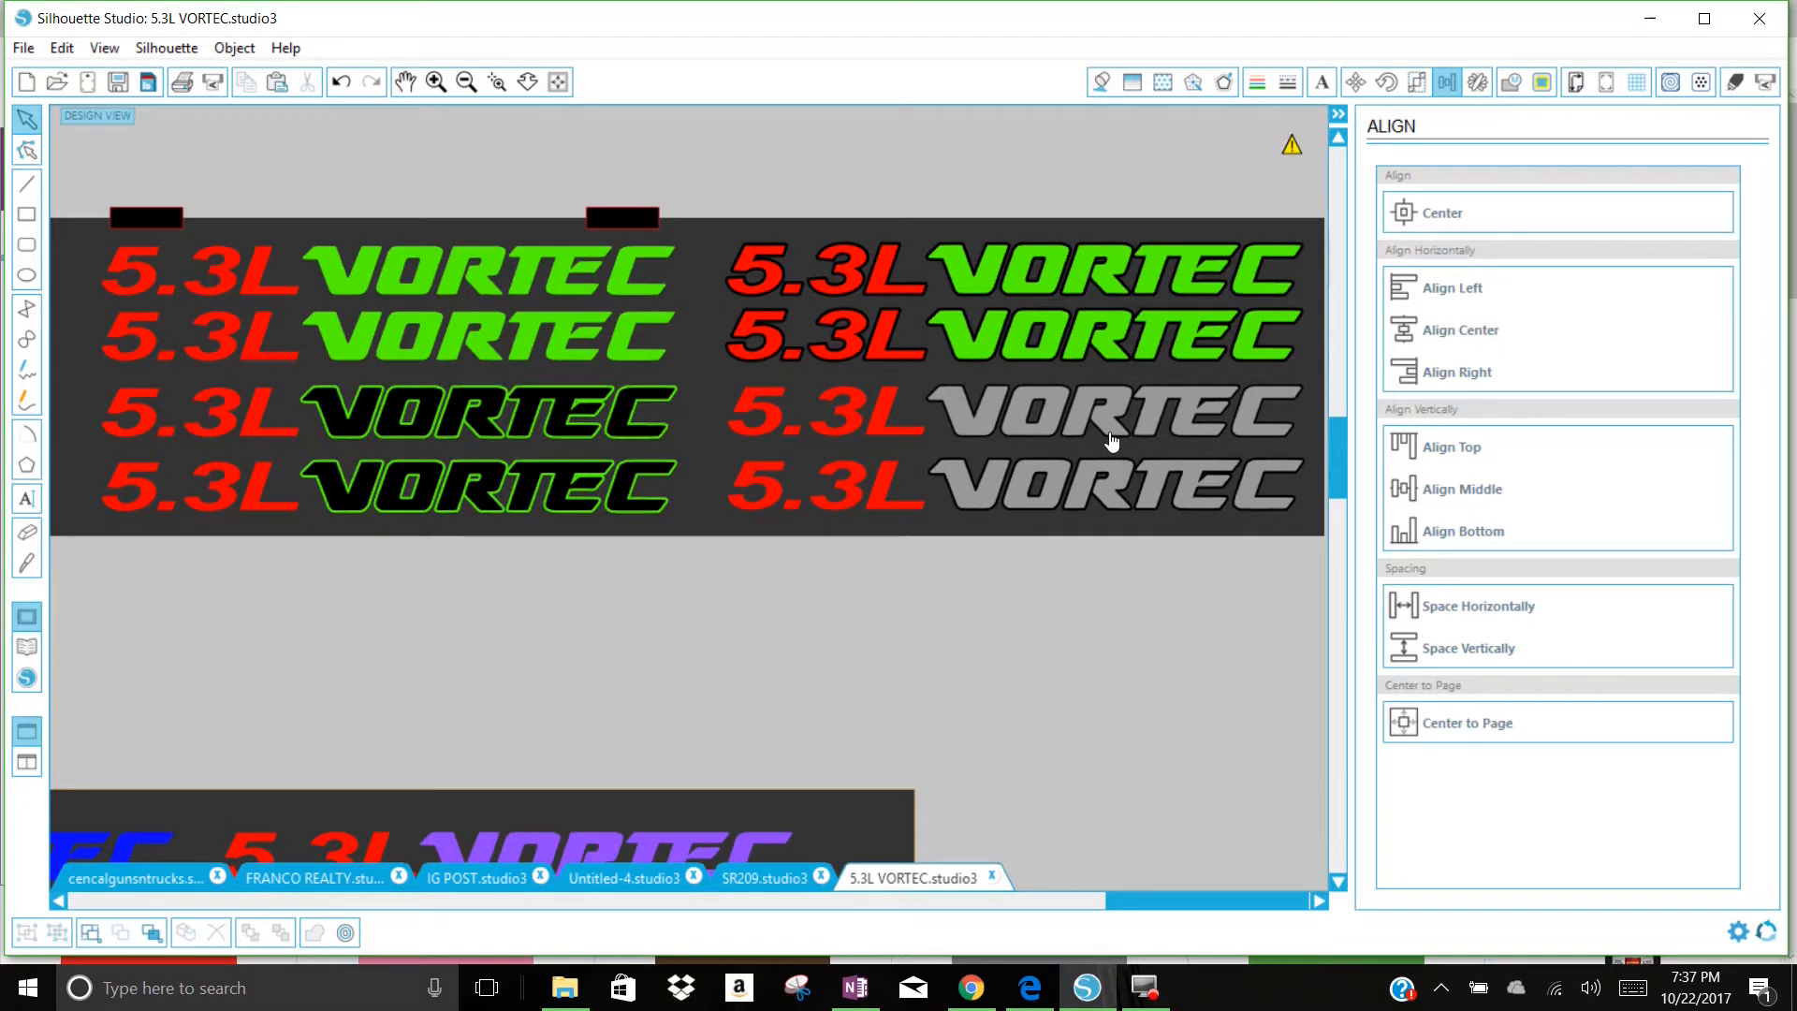
pyautogui.moveTo(956, 532); pyautogui.dragTo(983, 222)
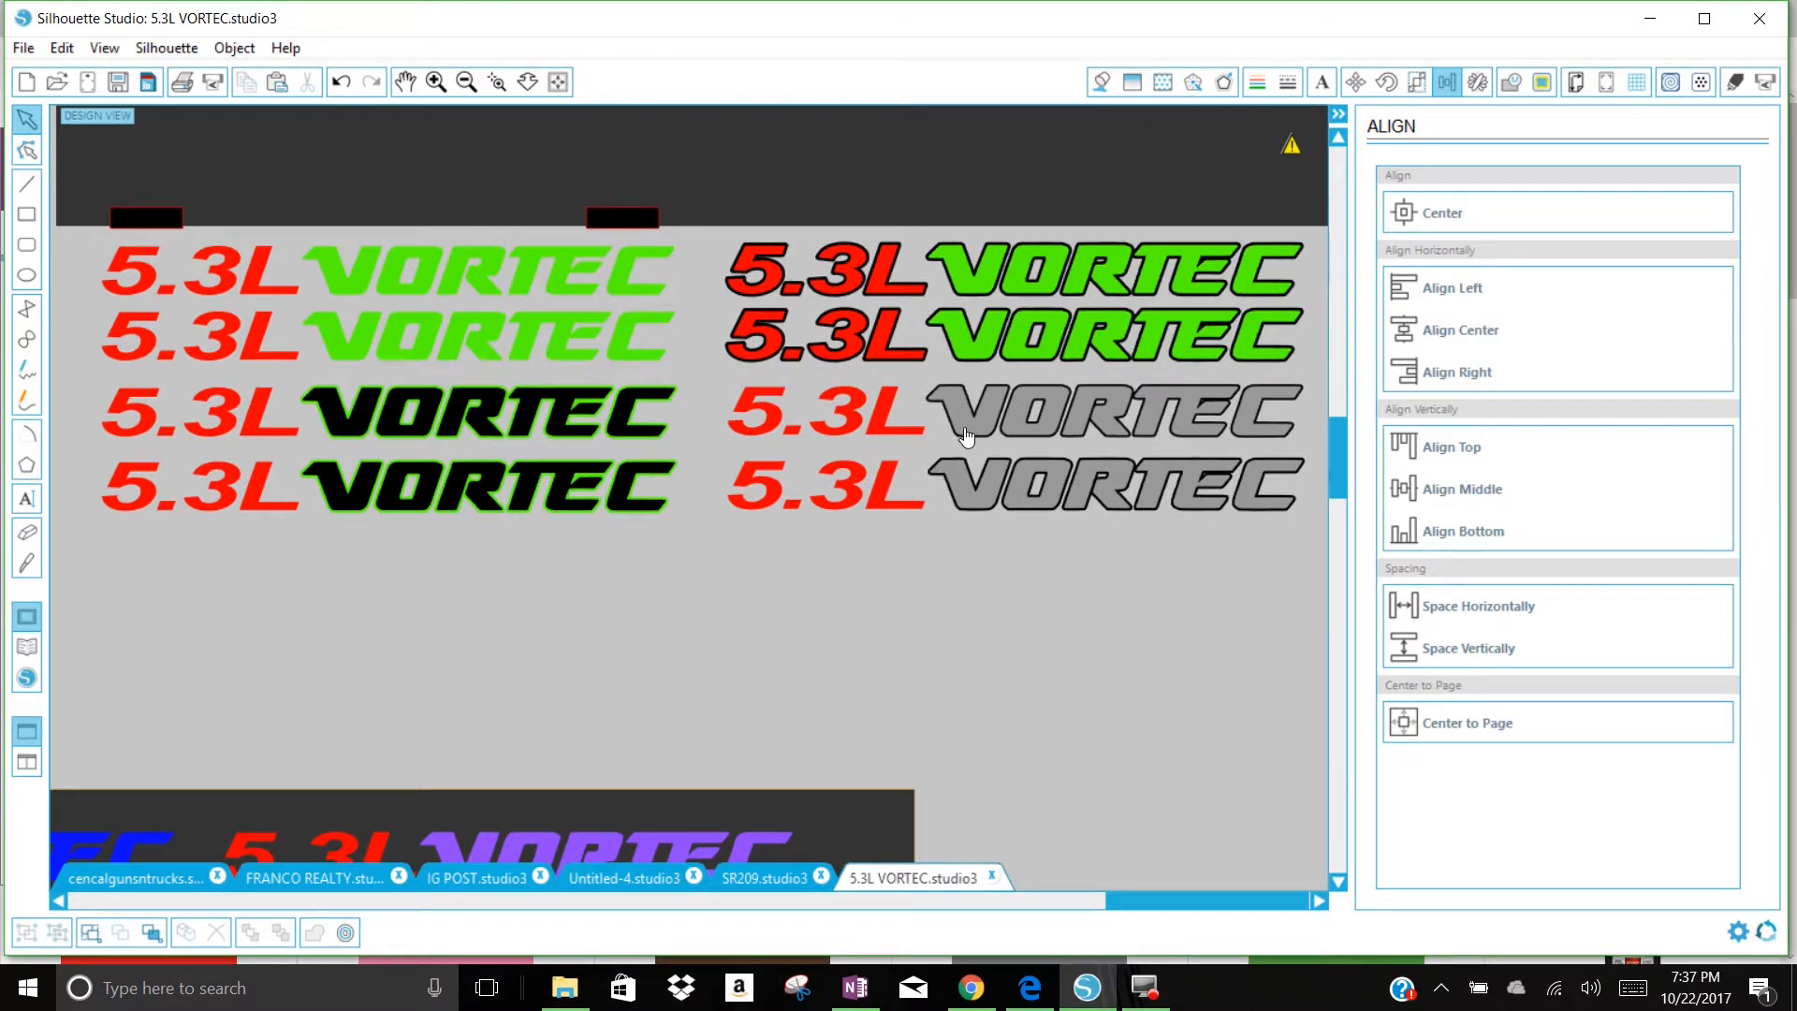
# Step: Group the two red 5.3L texts beside the grey VORTEC decals and apply a rounded 0.06 in offset to them
pyautogui.moveTo(901, 536); pyautogui.dragTo(747, 378)
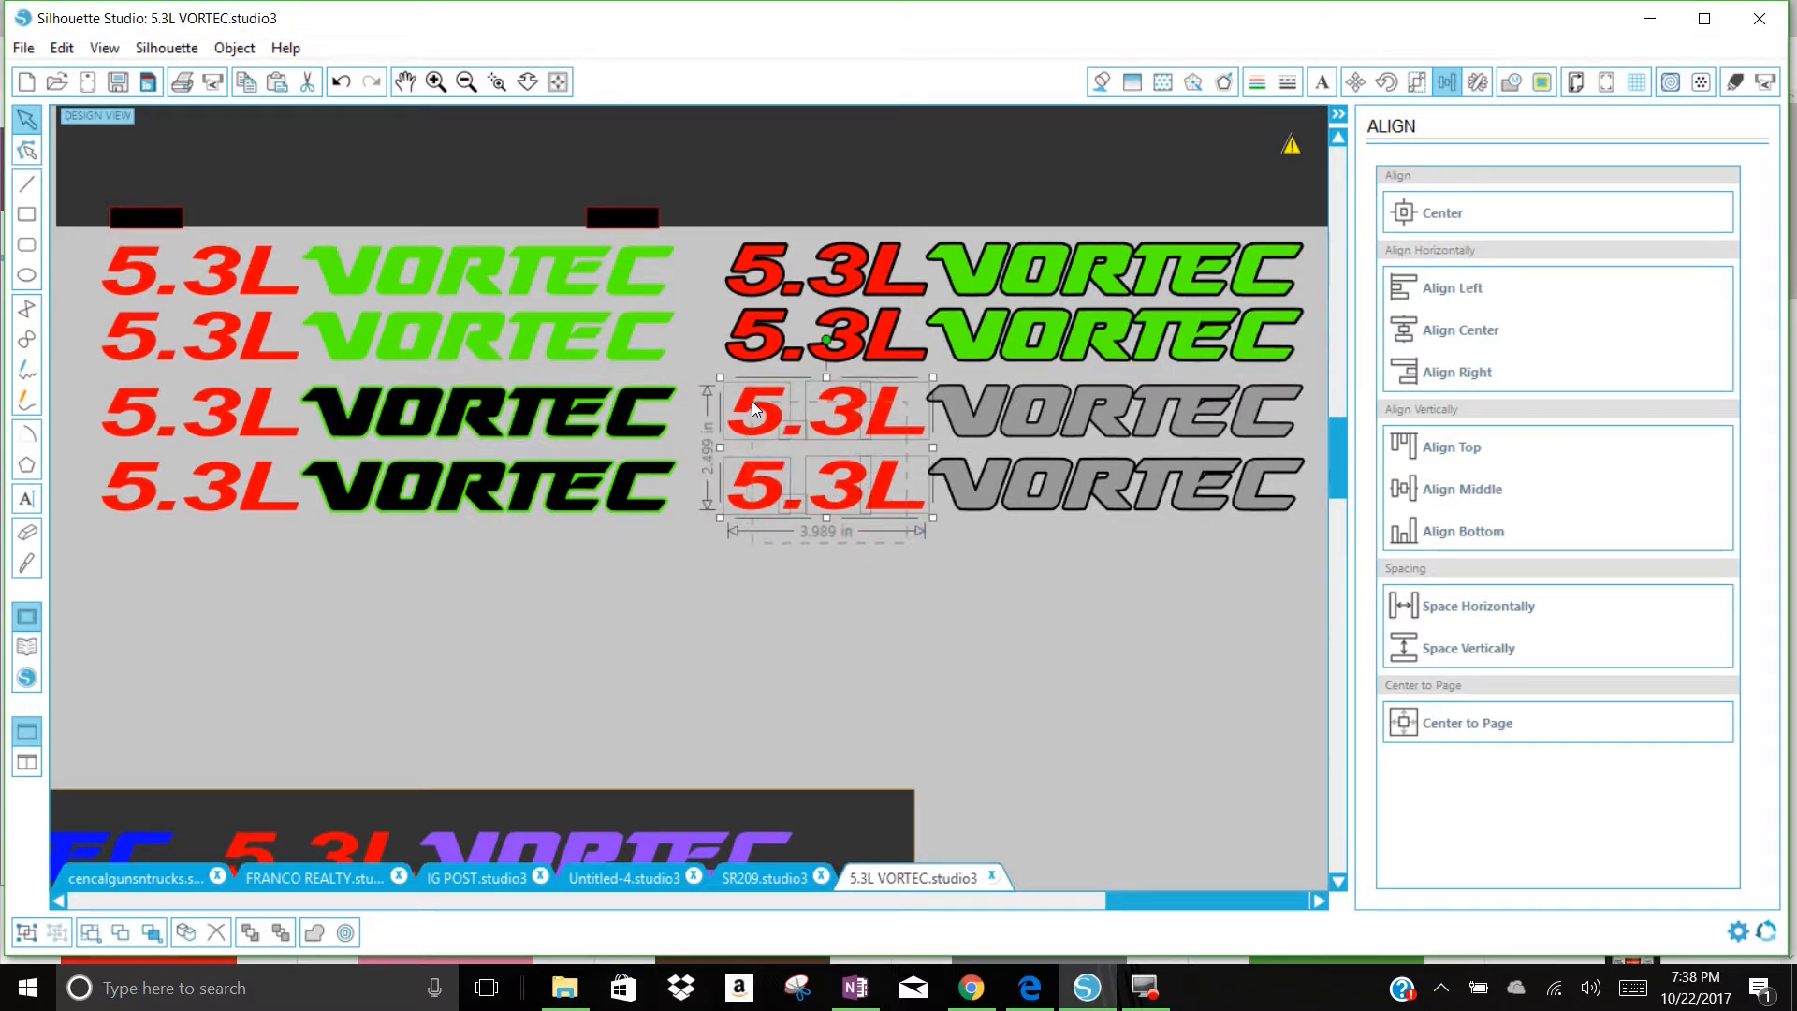
pyautogui.rightClick(861, 423)
pyautogui.click(941, 777)
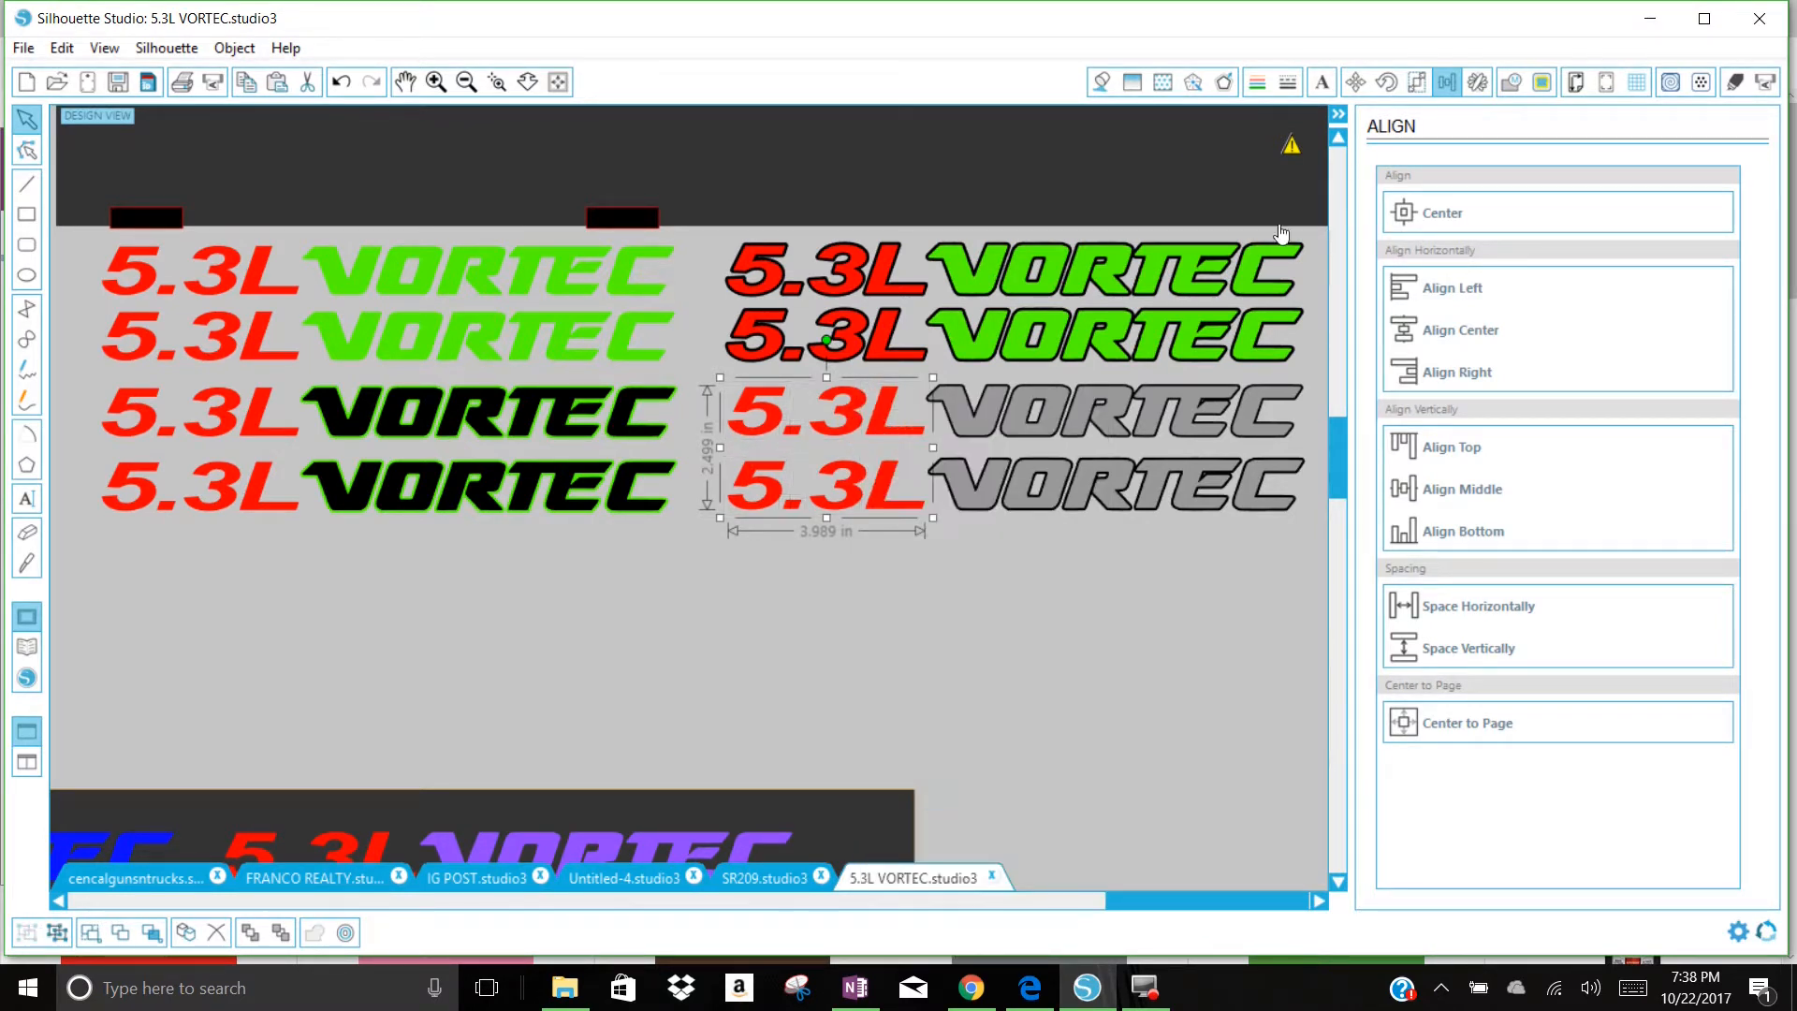
pyautogui.rightClick(885, 416)
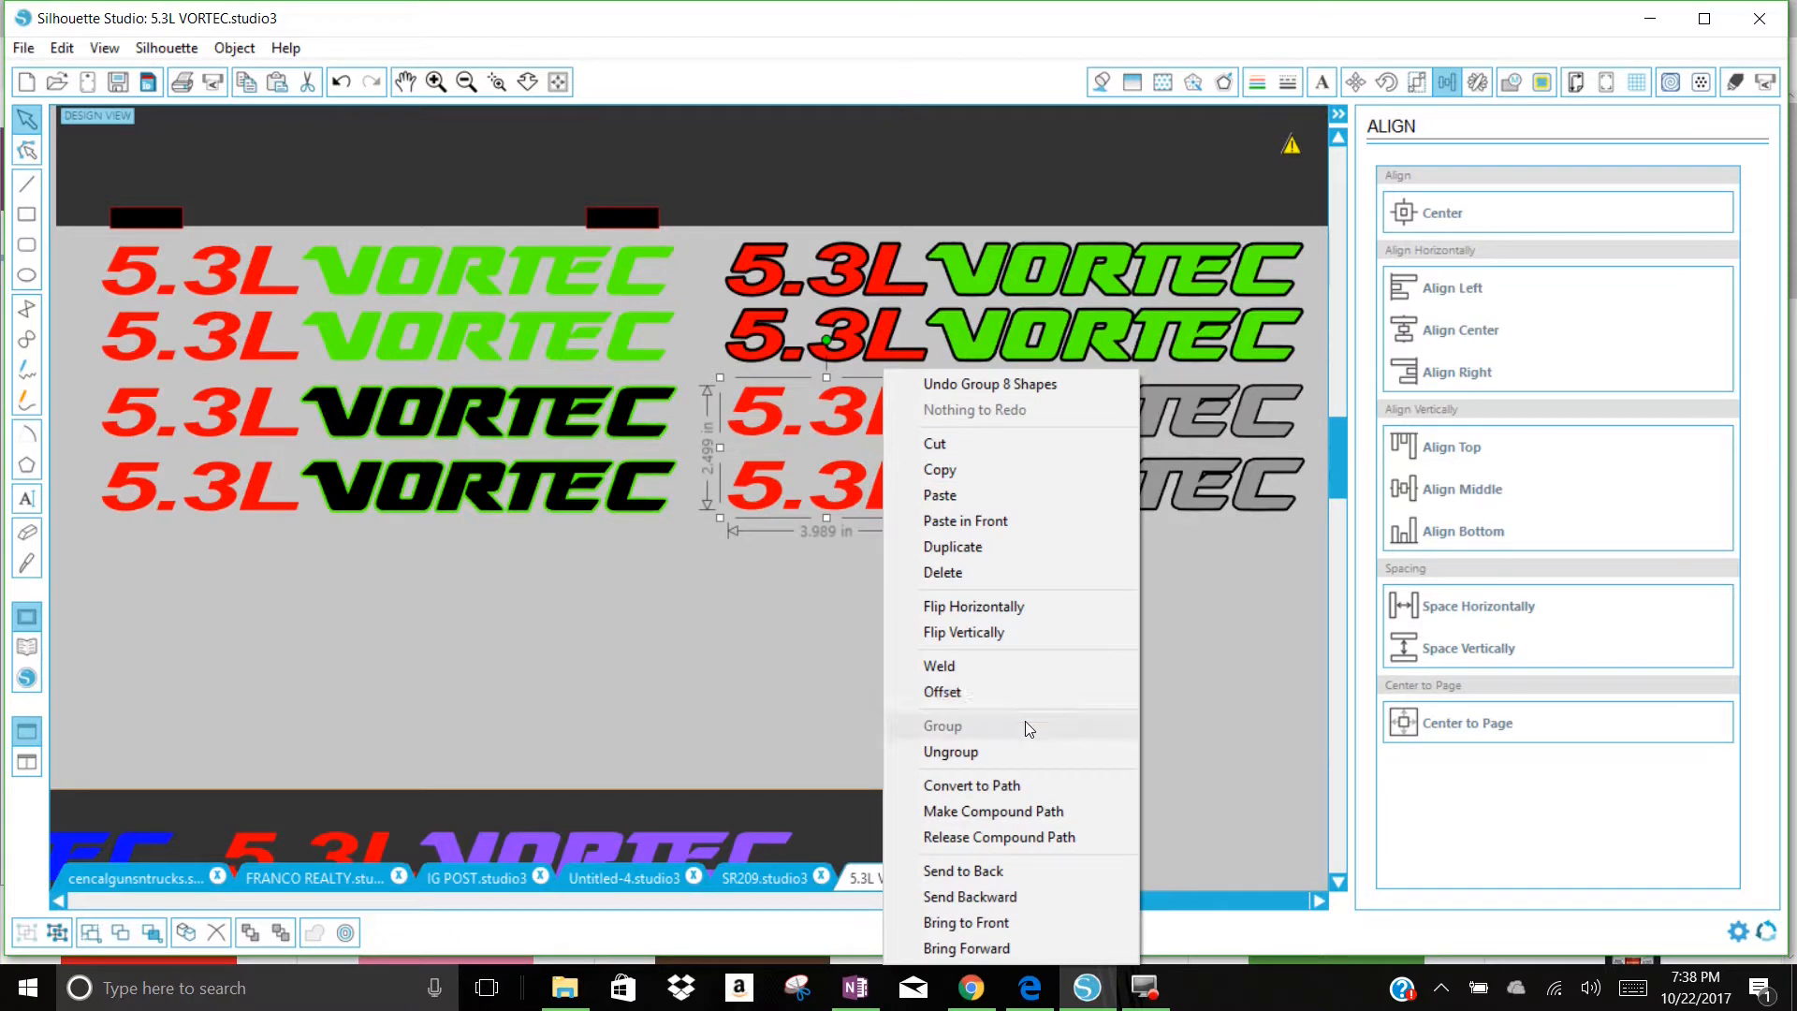
pyautogui.click(1009, 692)
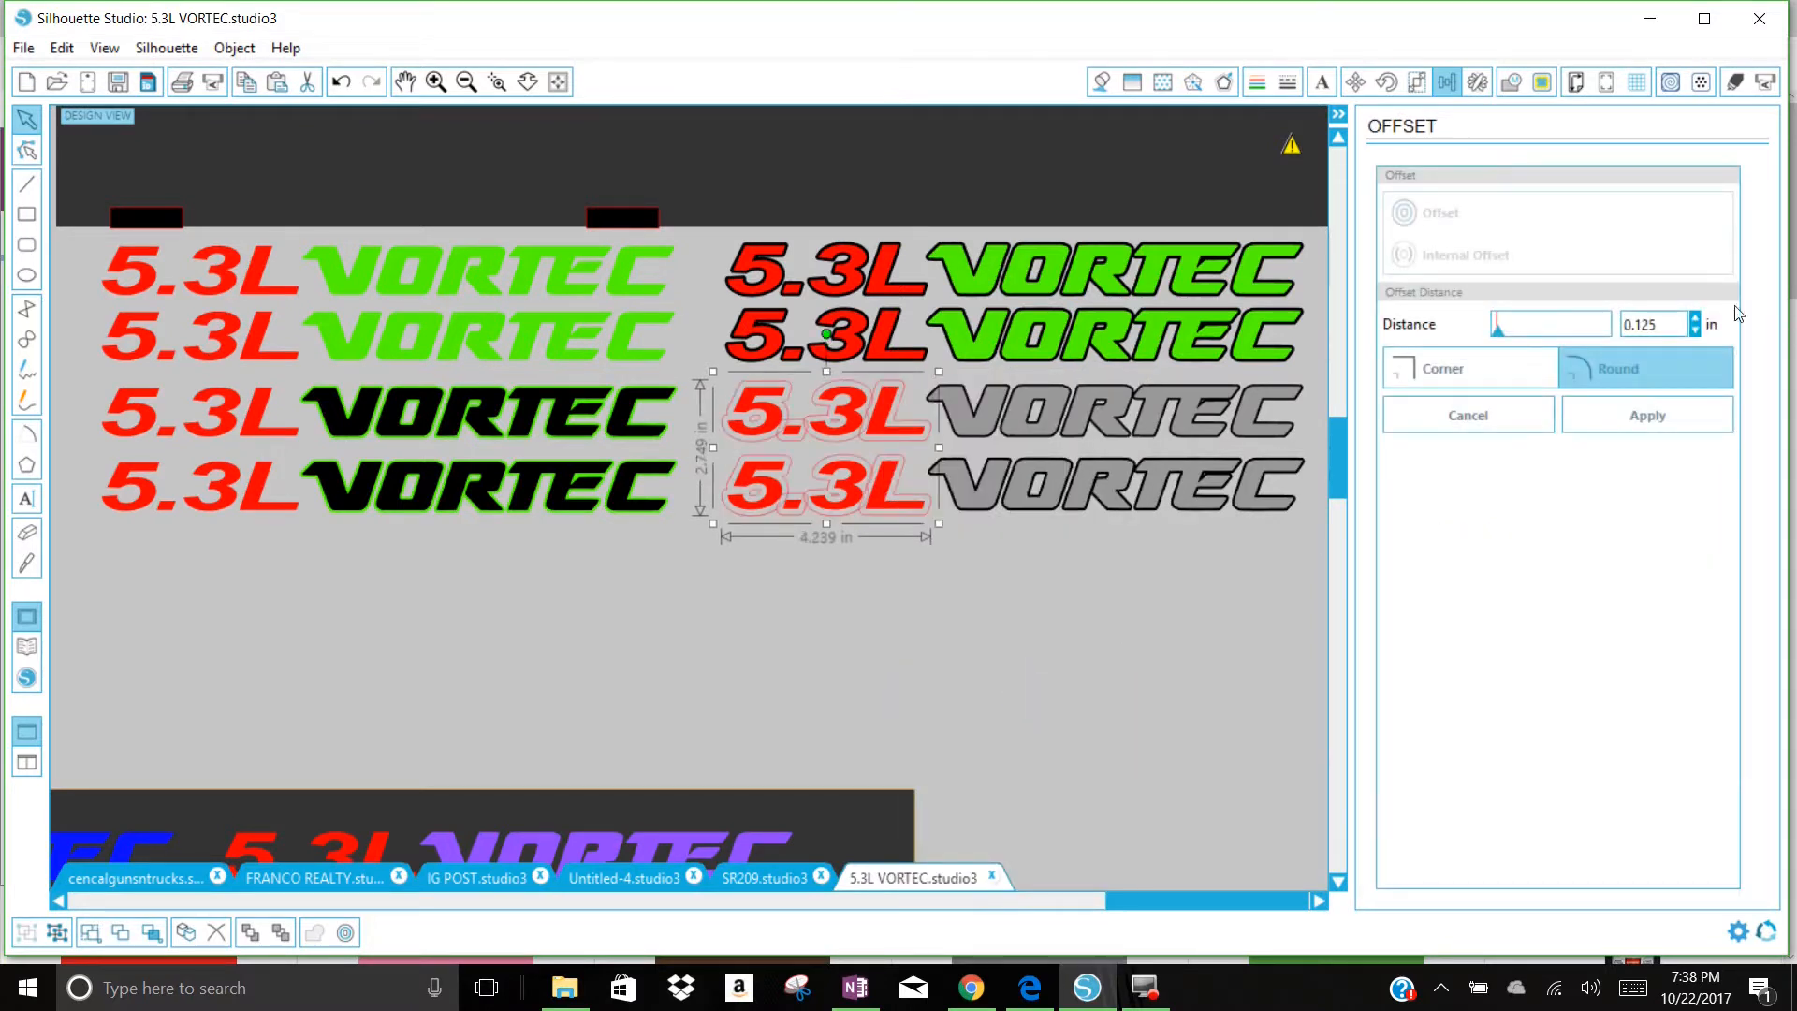
pyautogui.moveTo(1666, 328); pyautogui.dragTo(1633, 337)
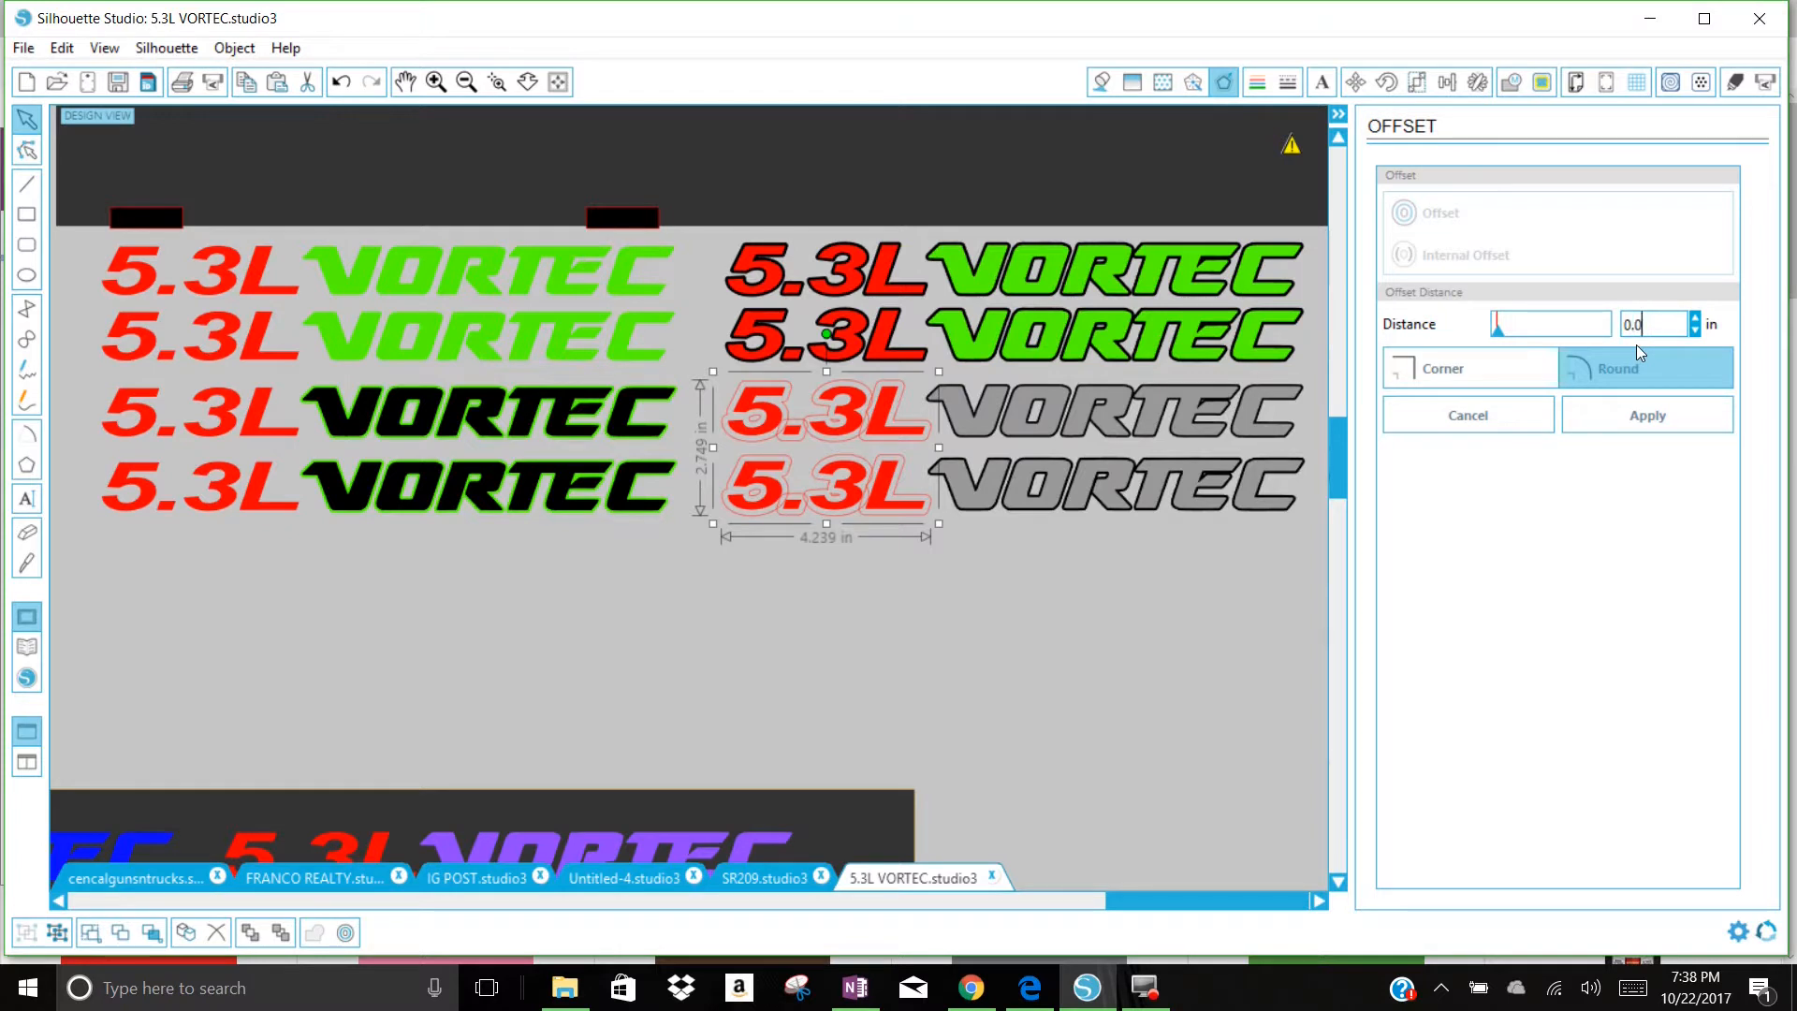
pyautogui.click(1669, 427)
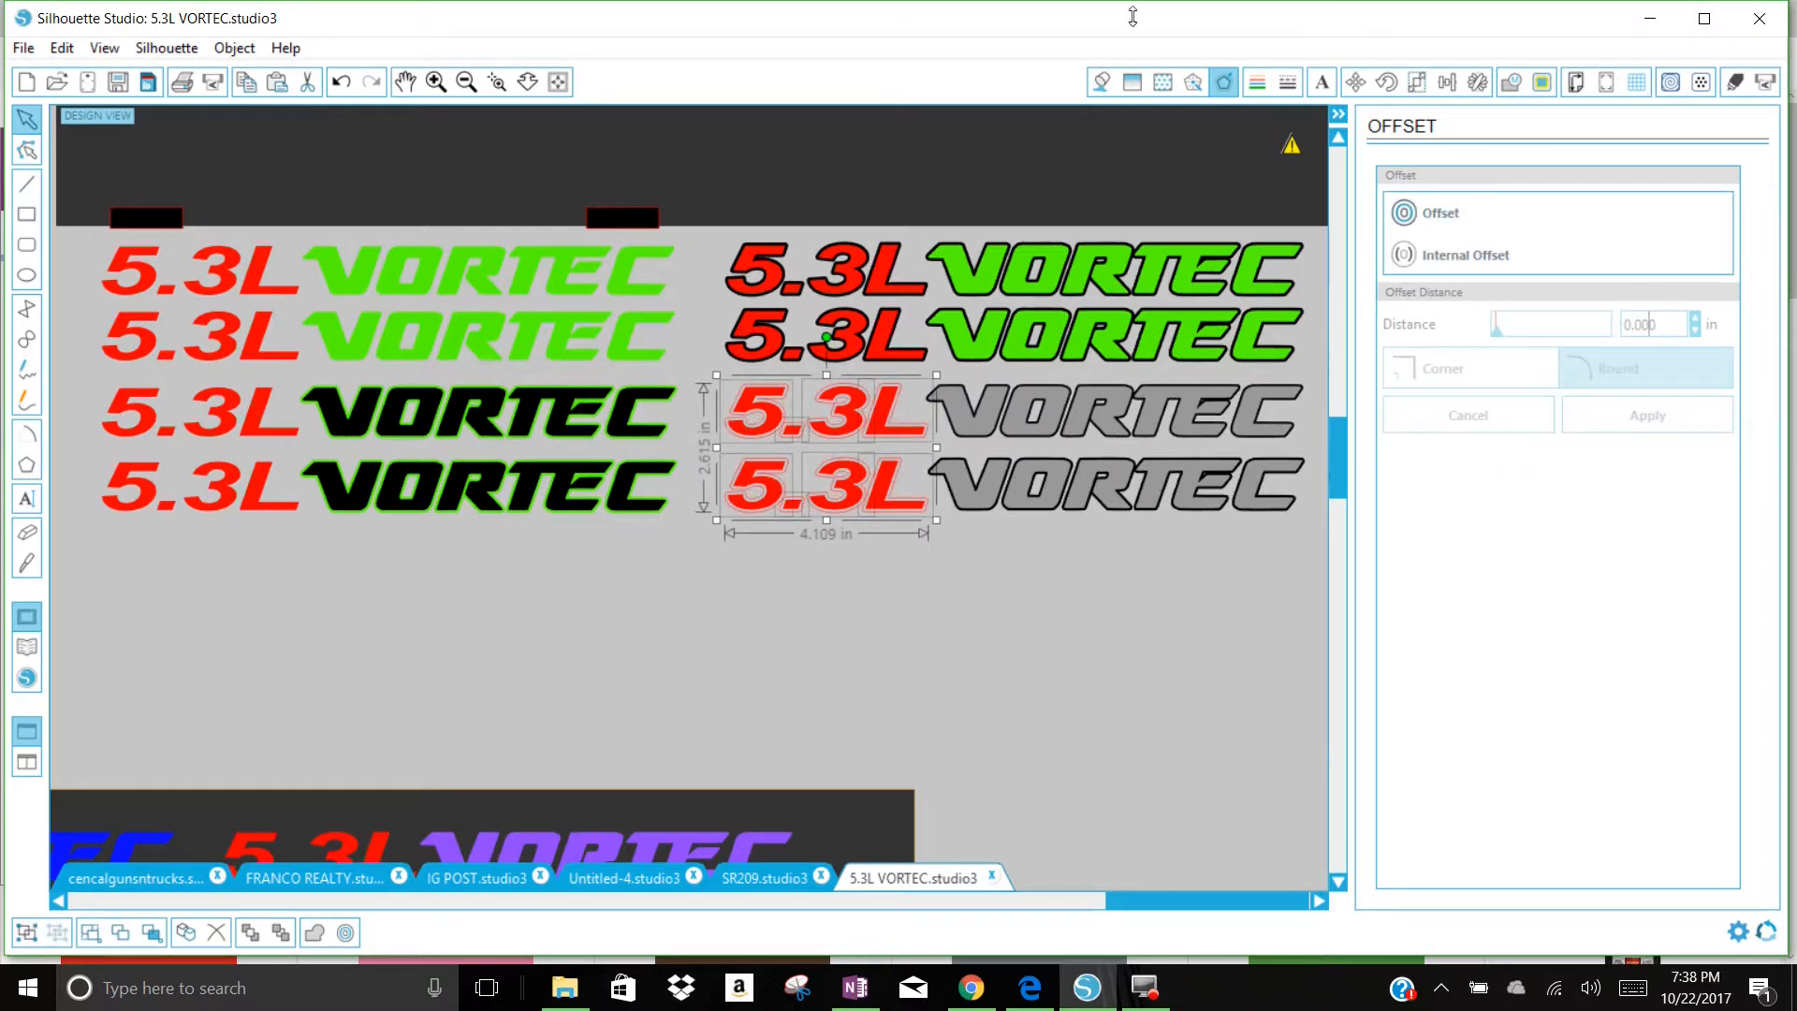
# Step: Fill the new 5.3L offsets beside the grey VORTEC decals with black
pyautogui.click(1102, 82)
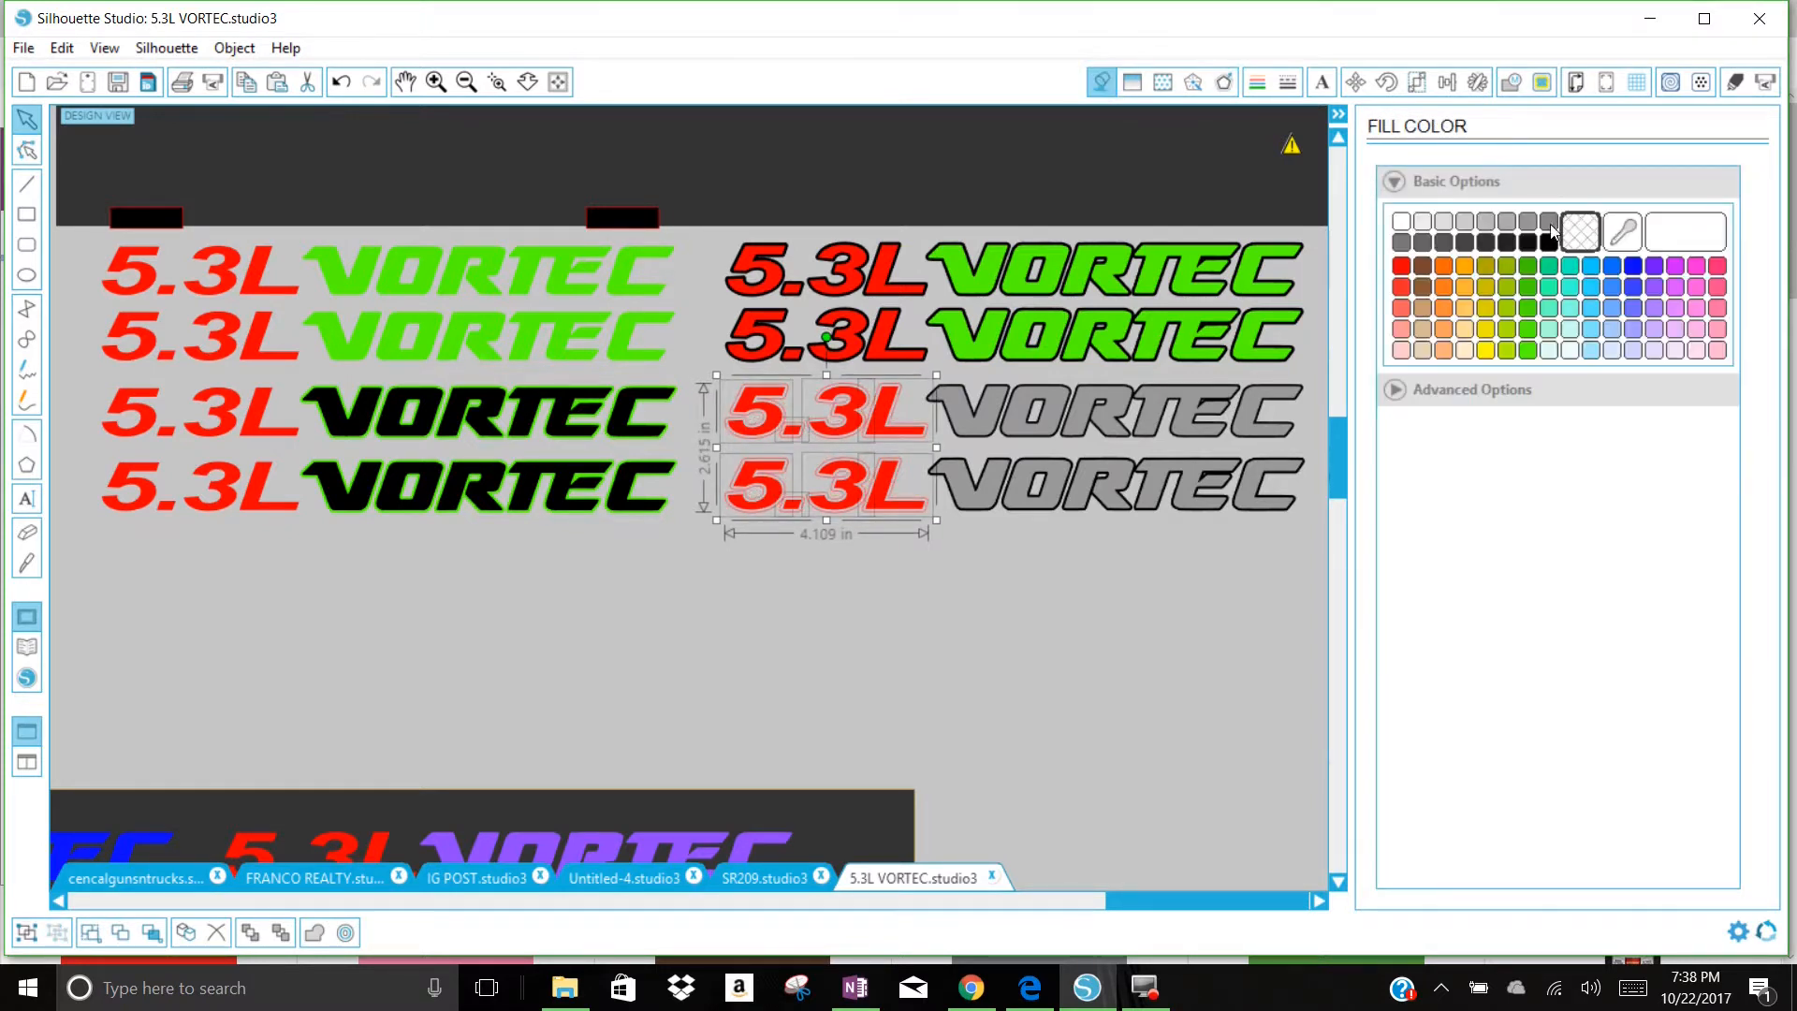
pyautogui.click(1550, 241)
pyautogui.click(1062, 644)
# Step: Remove the line color from the two complete 5.3L VORTEC decals with grey lettering
pyautogui.moveTo(1286, 574); pyautogui.dragTo(777, 380)
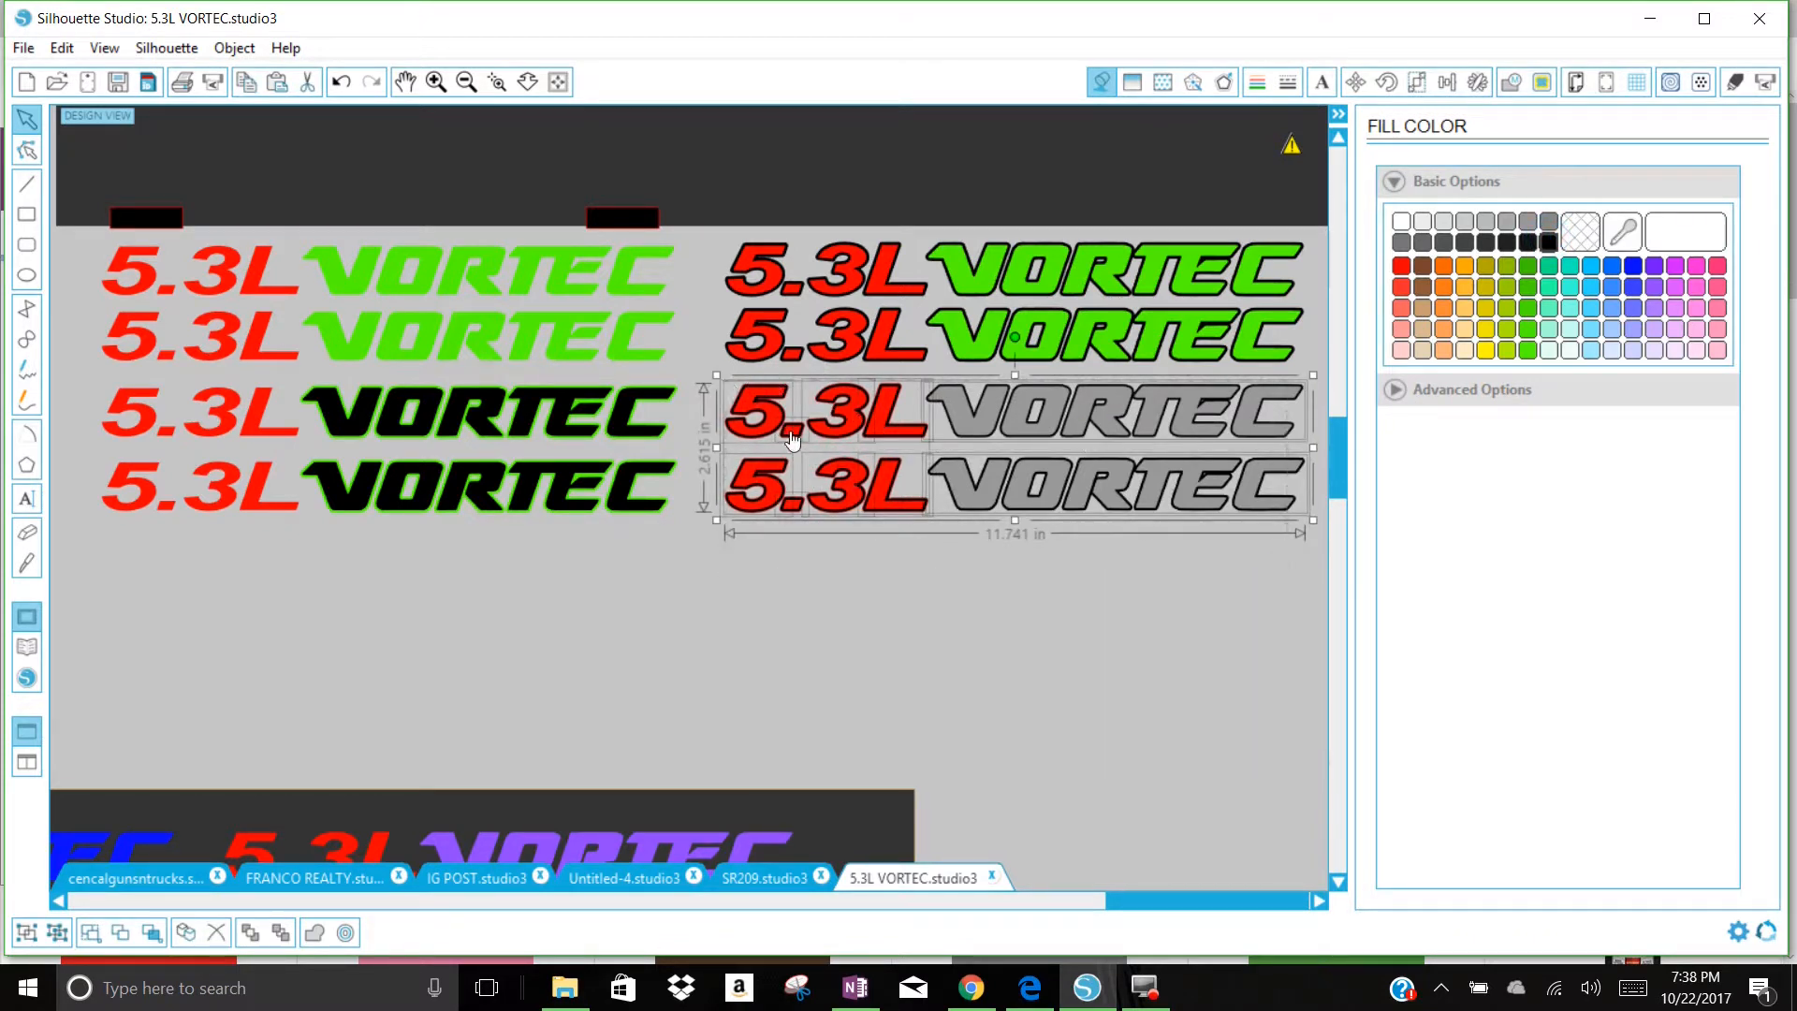
pyautogui.click(1257, 82)
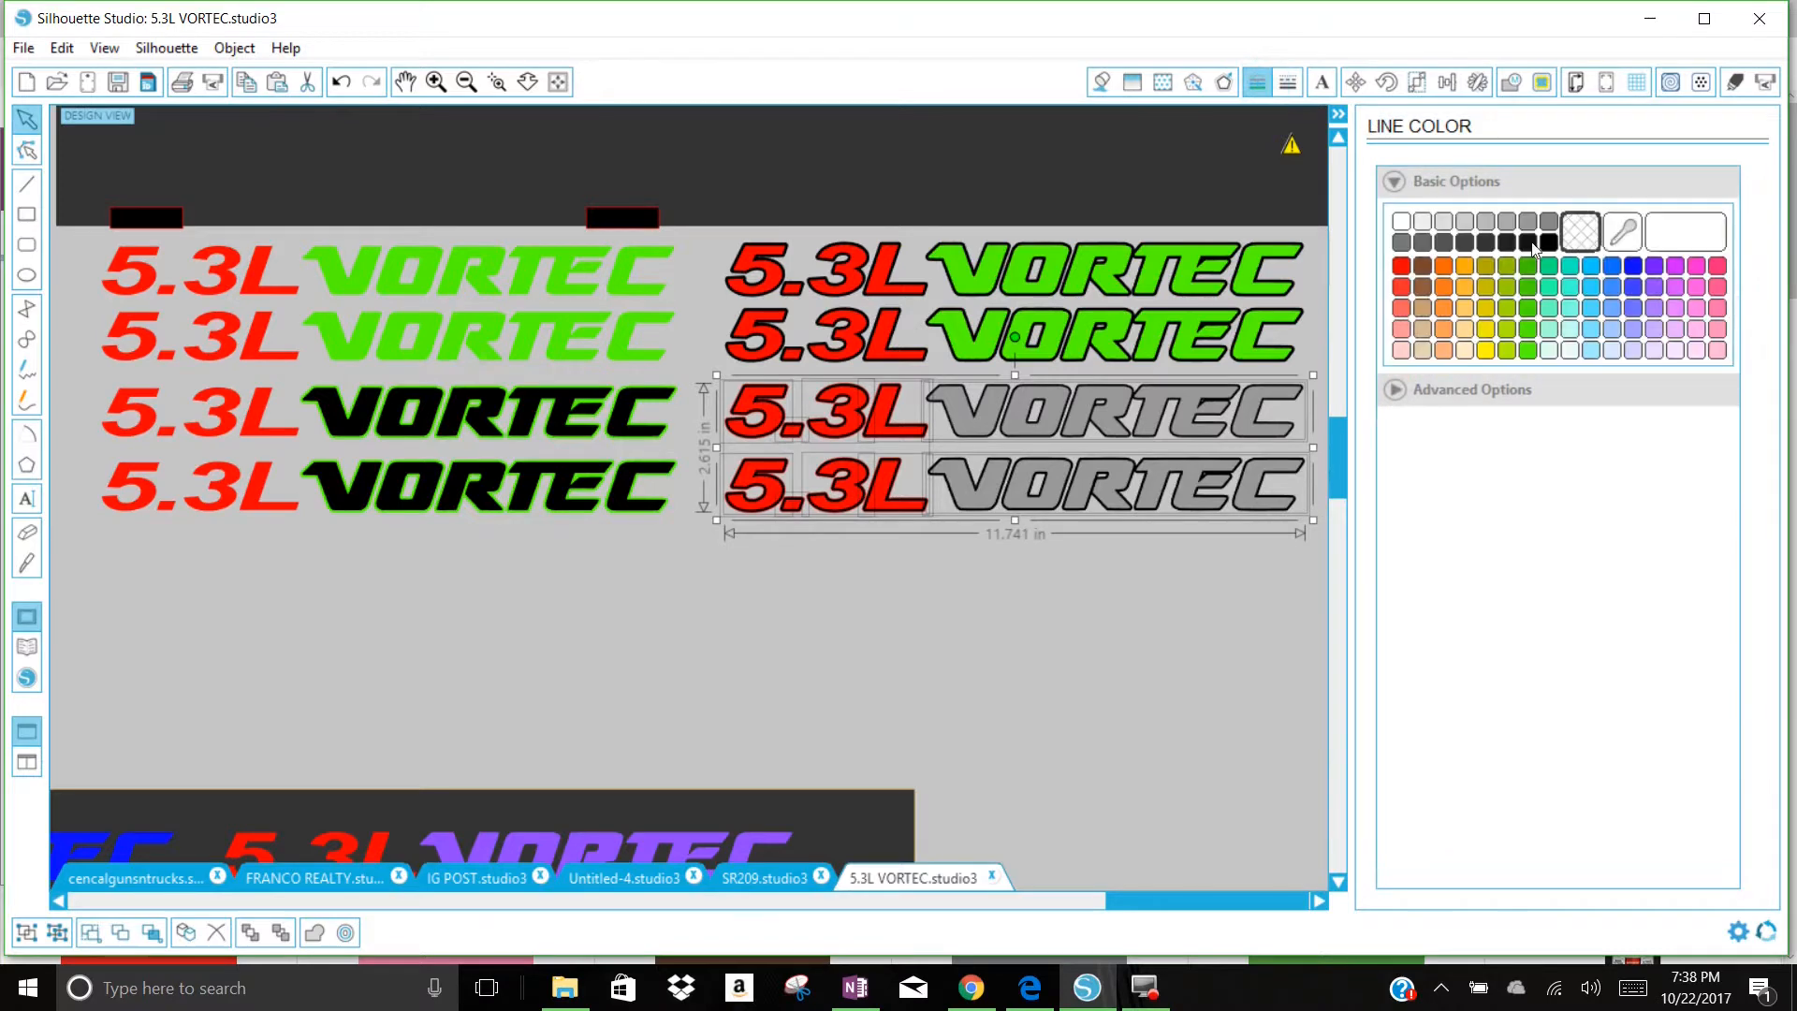
pyautogui.click(1583, 244)
pyautogui.click(1573, 232)
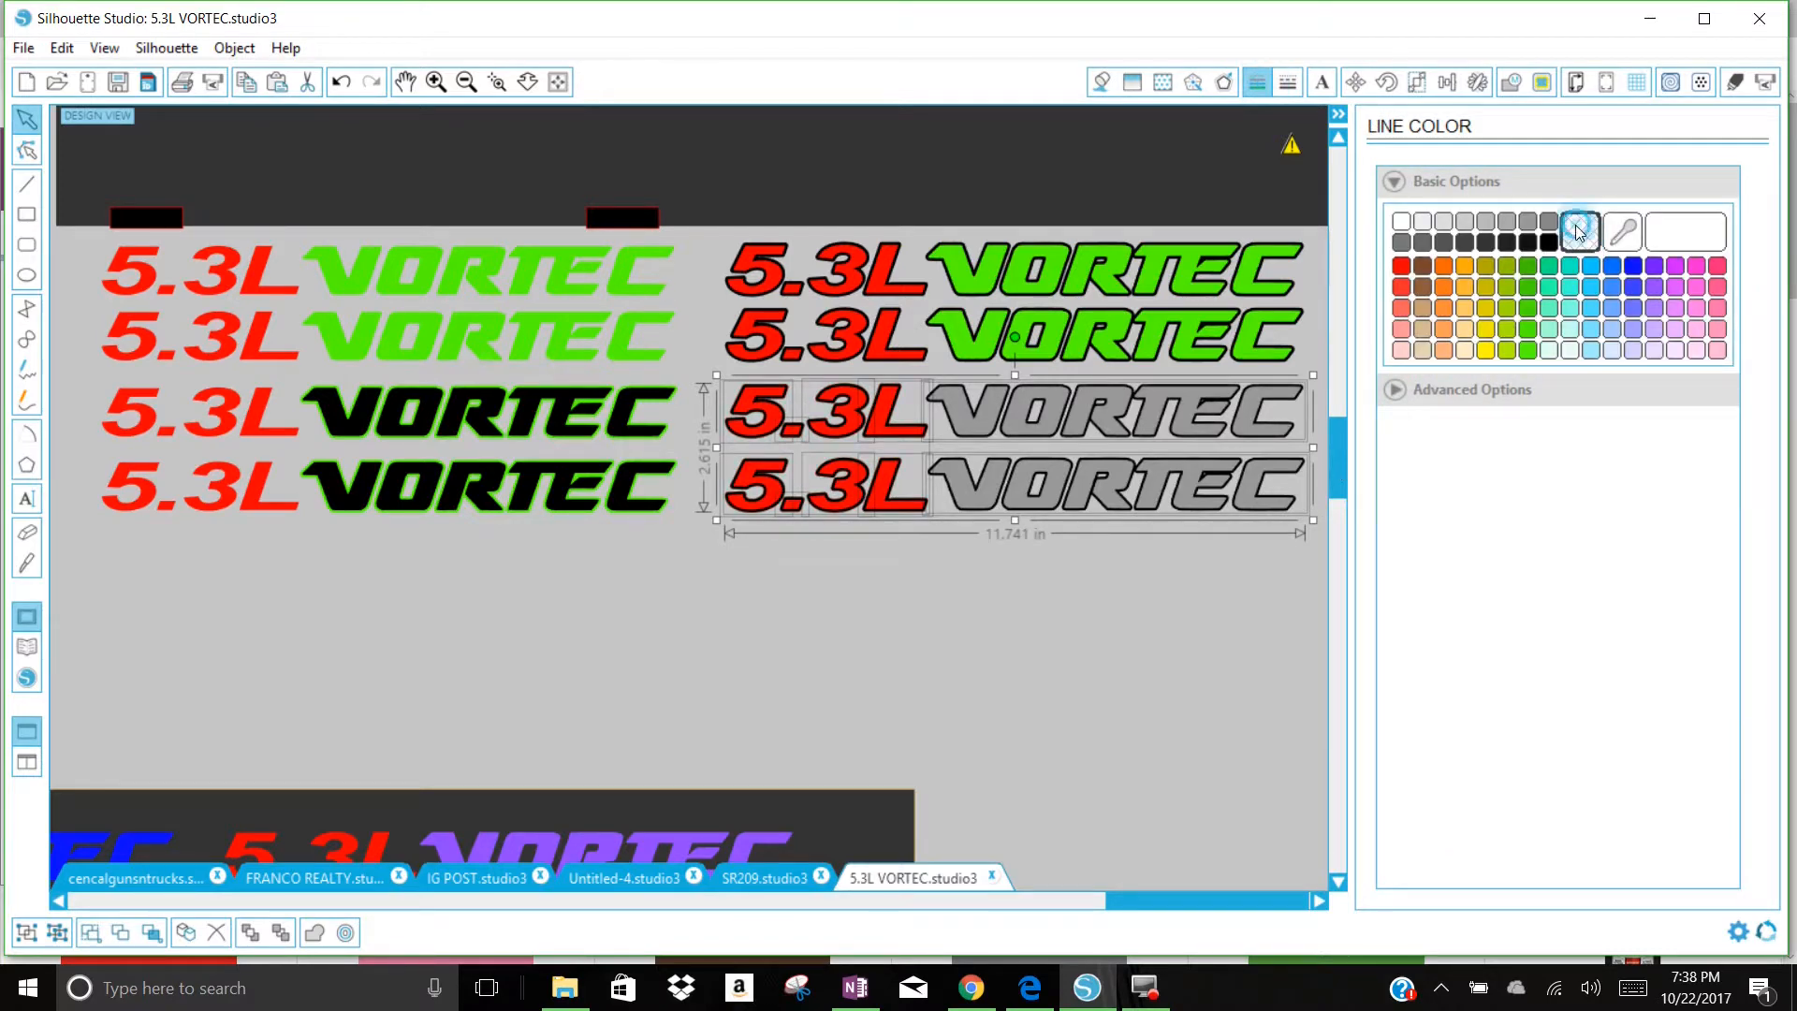
pyautogui.click(972, 739)
# Step: Preview all eight decals on the dark backdrop, moving it behind them and back up off the lower rows
pyautogui.moveTo(1059, 152); pyautogui.dragTo(1046, 465)
pyautogui.click(897, 540)
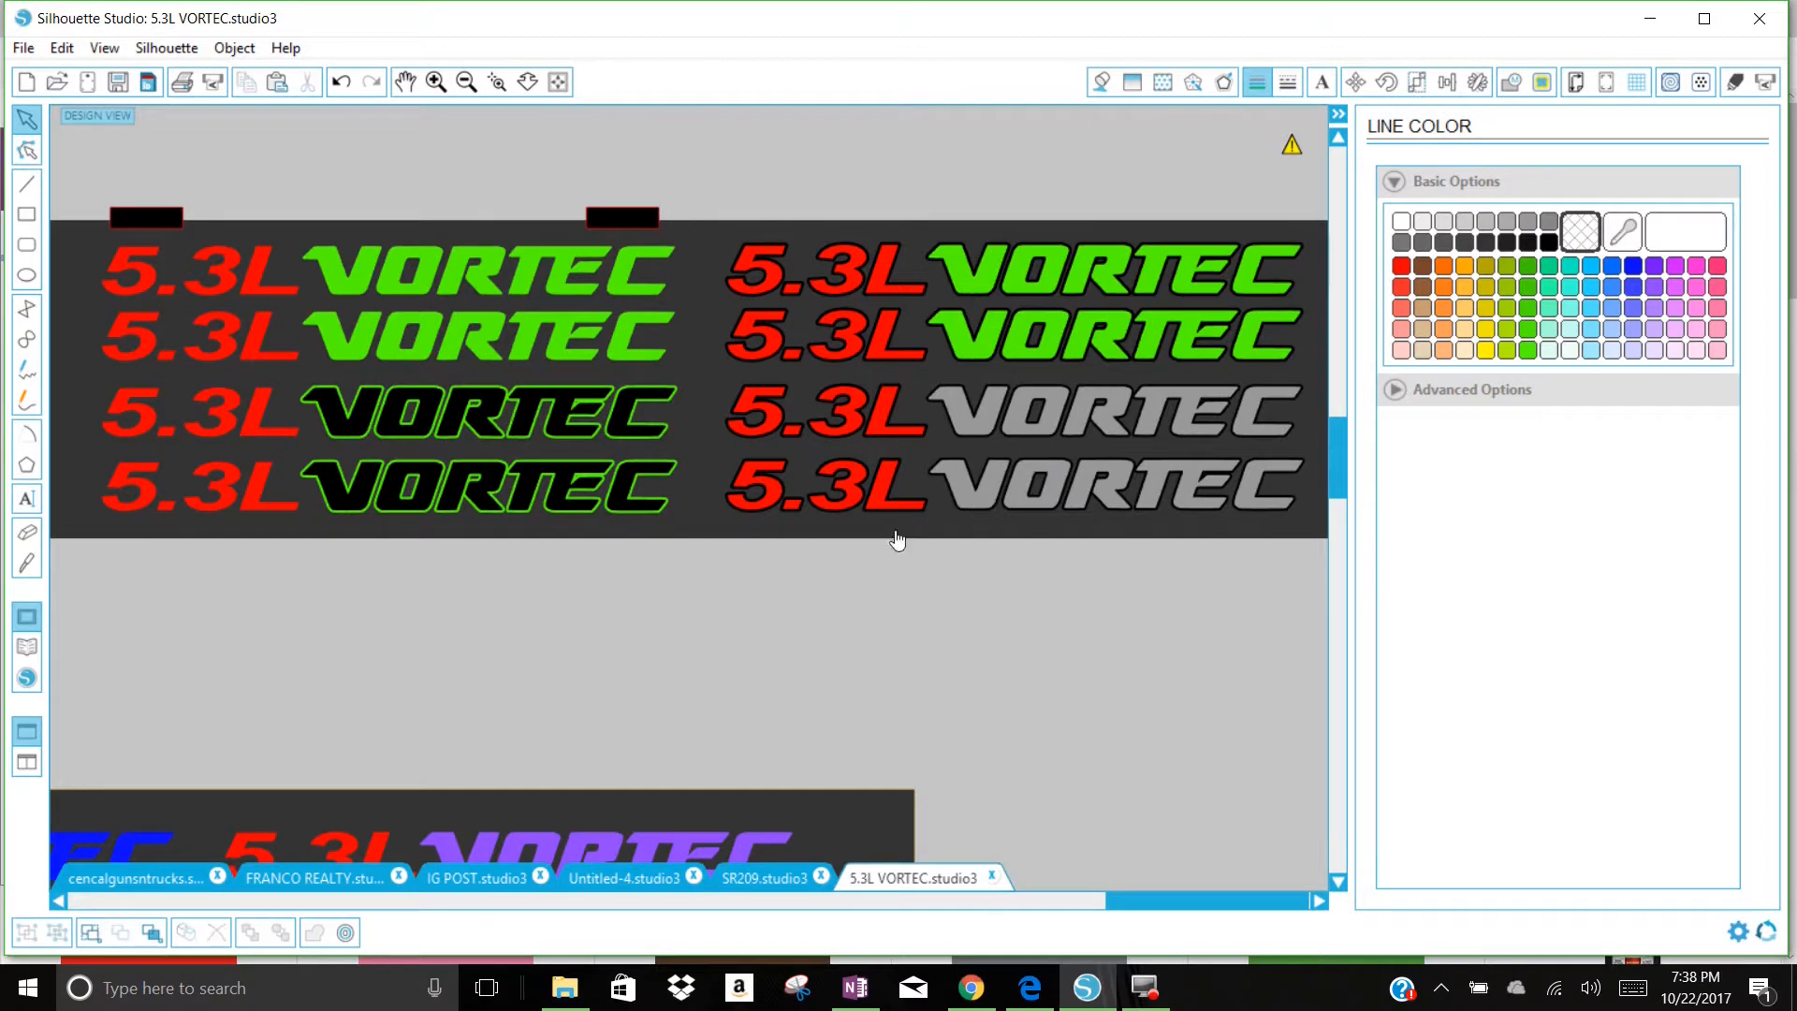
pyautogui.click(1113, 654)
pyautogui.moveTo(682, 525); pyautogui.dragTo(706, 343)
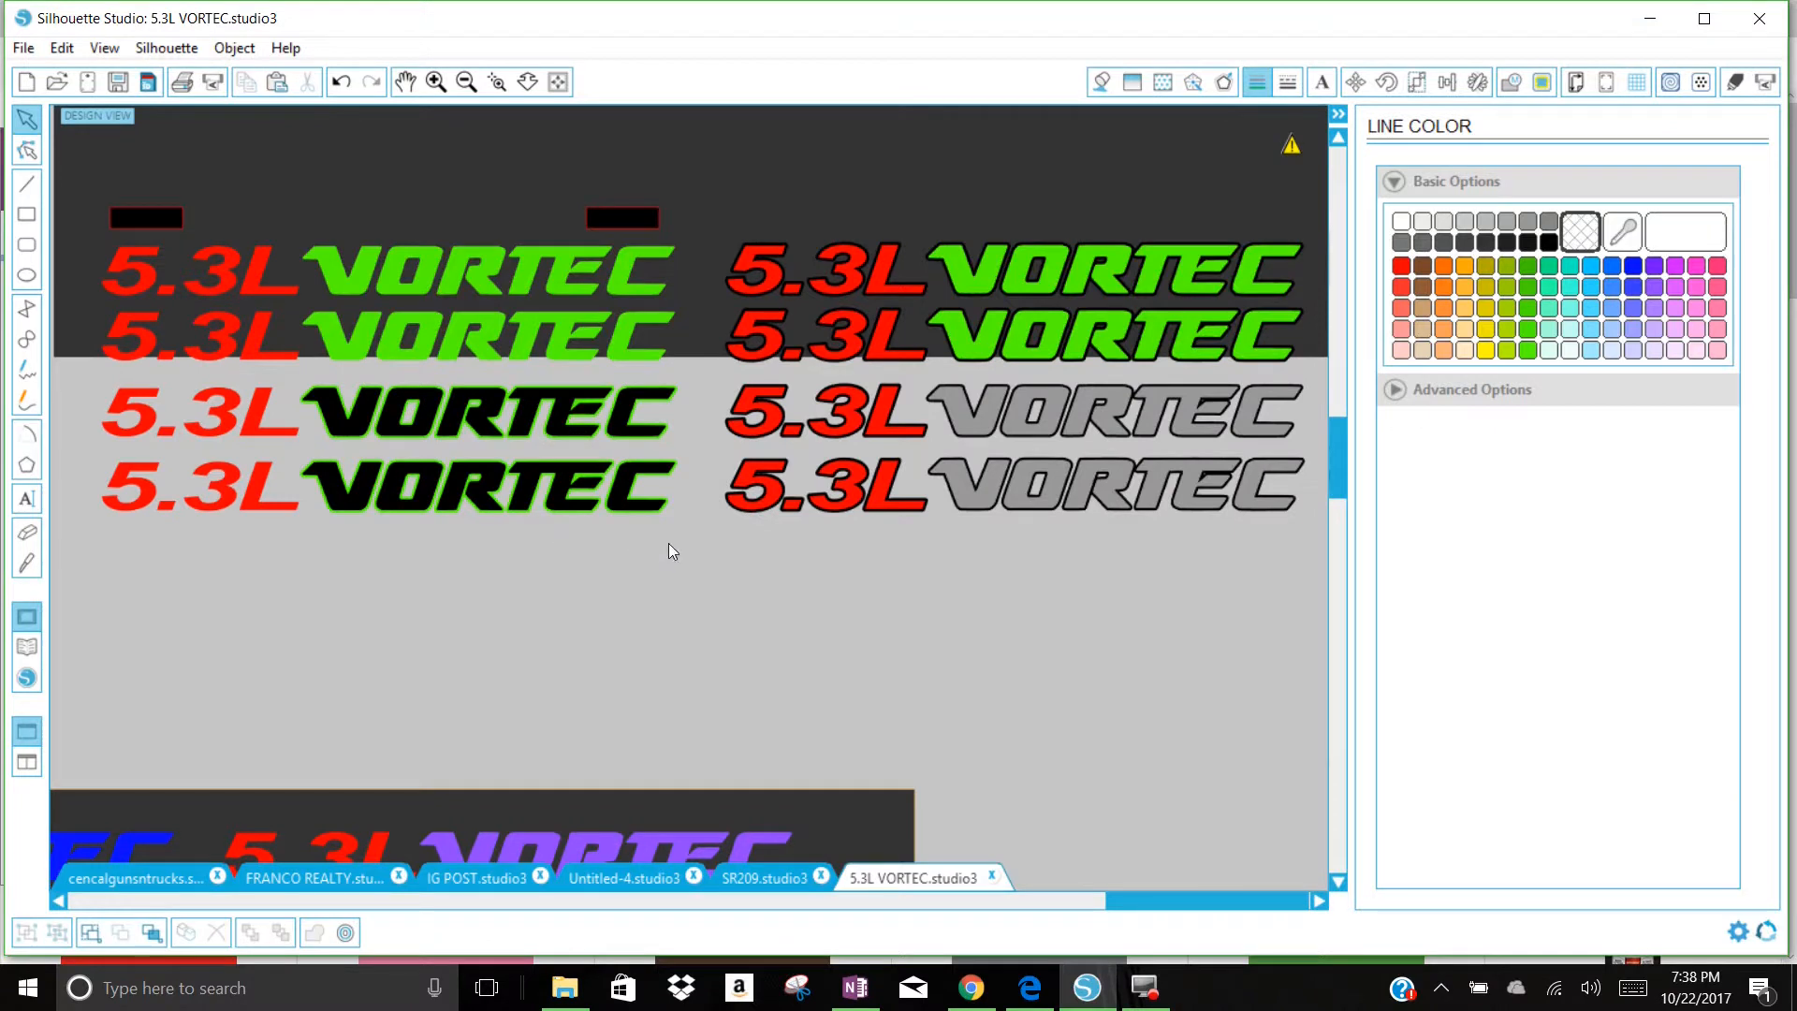
# Step: Apply a rounded 0.06 in offset to the two red 5.3L texts beside the green-outlined black VORTEC decals
pyautogui.moveTo(292, 543); pyautogui.dragTo(127, 402)
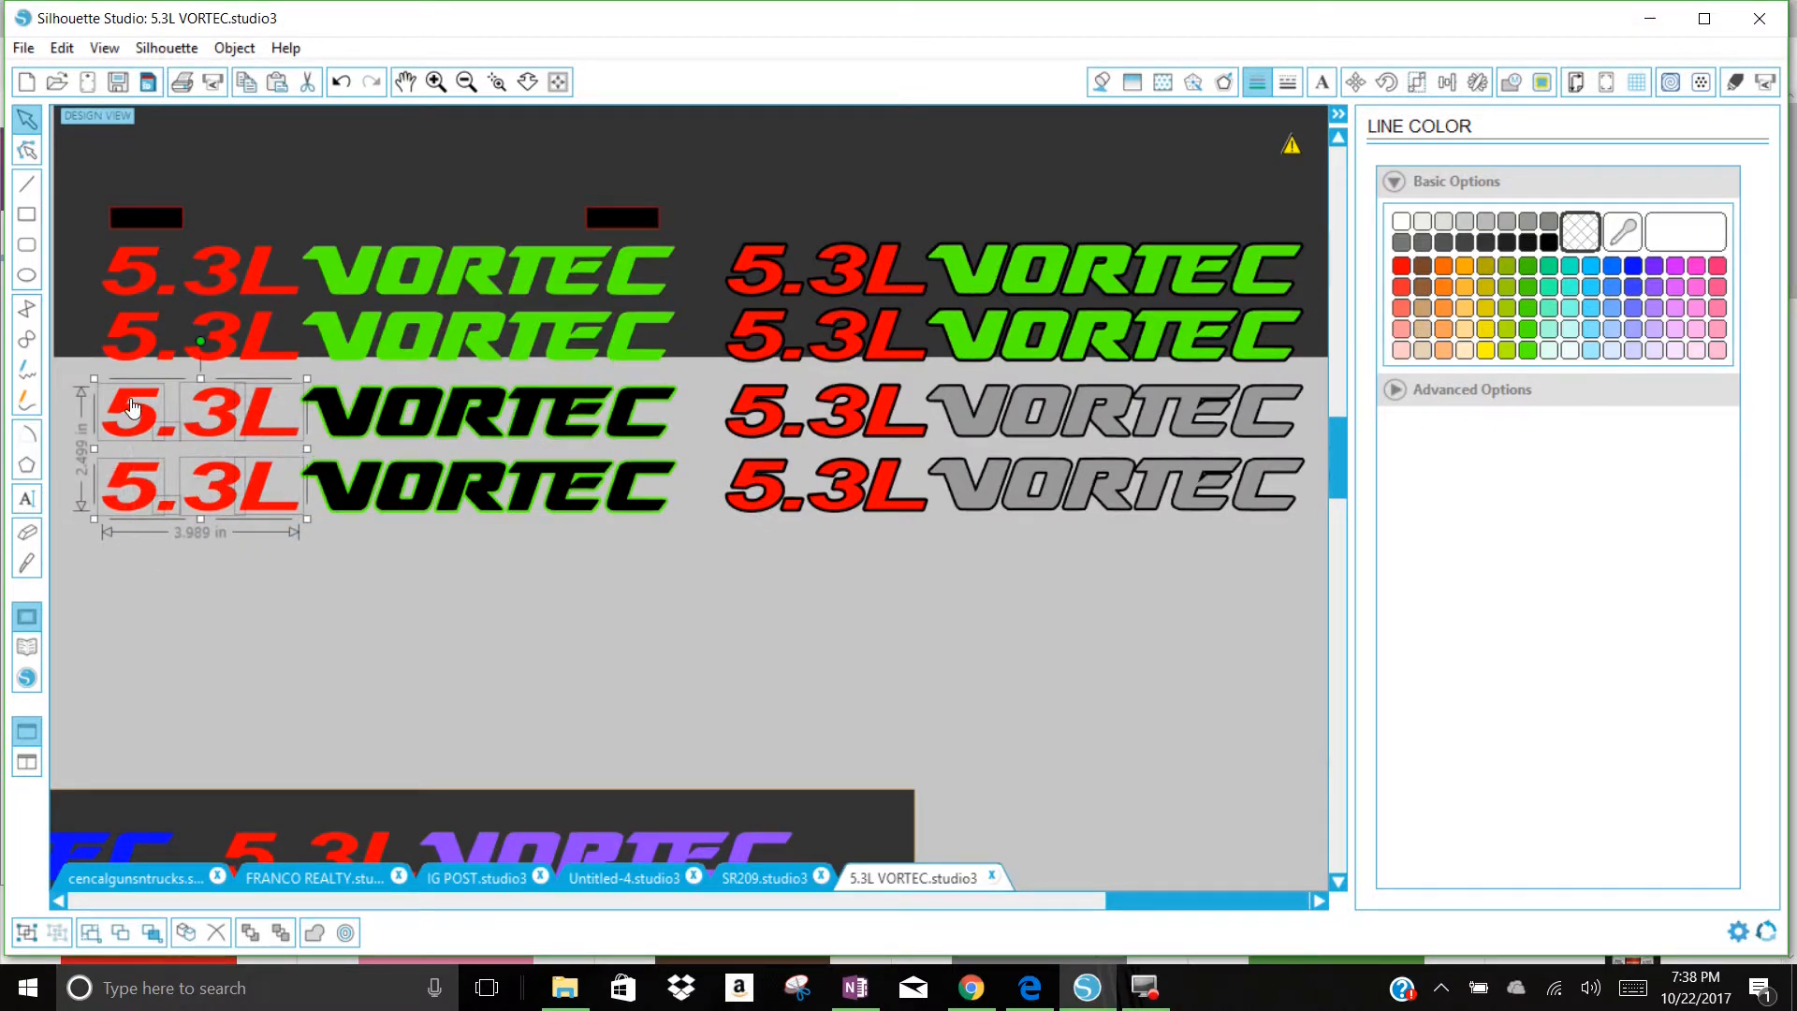
pyautogui.rightClick(127, 398)
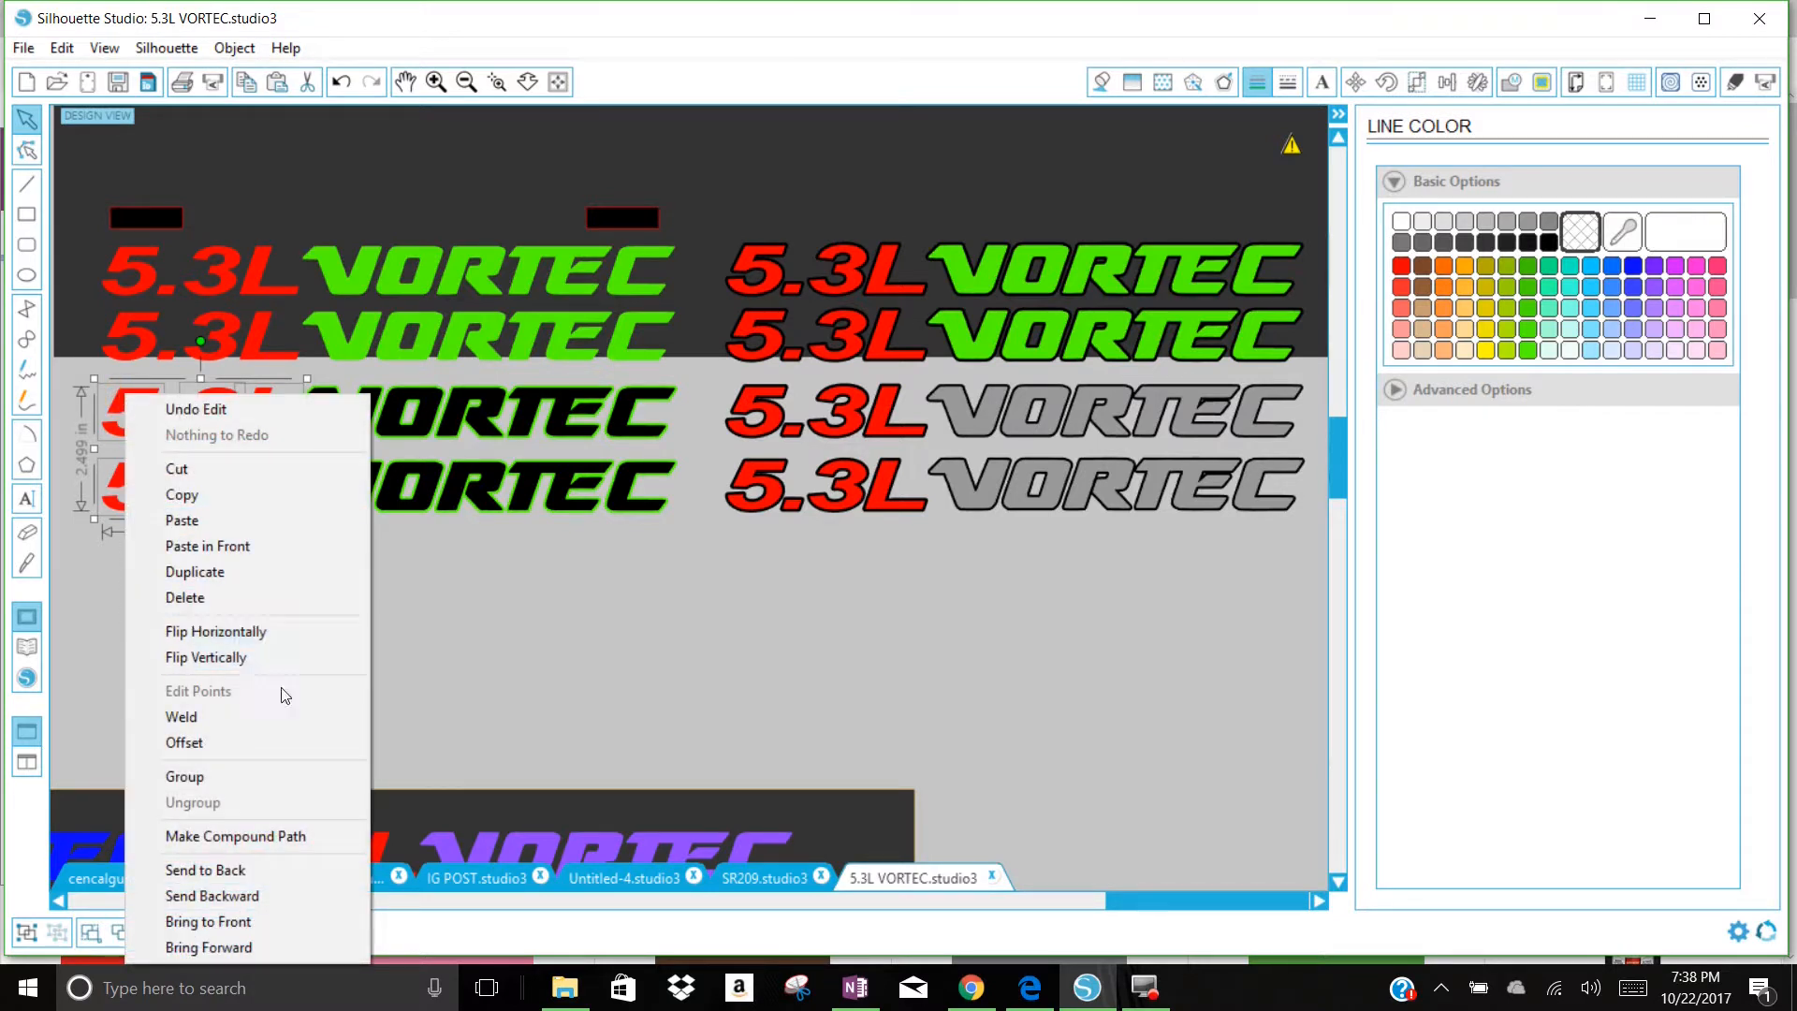
pyautogui.click(242, 745)
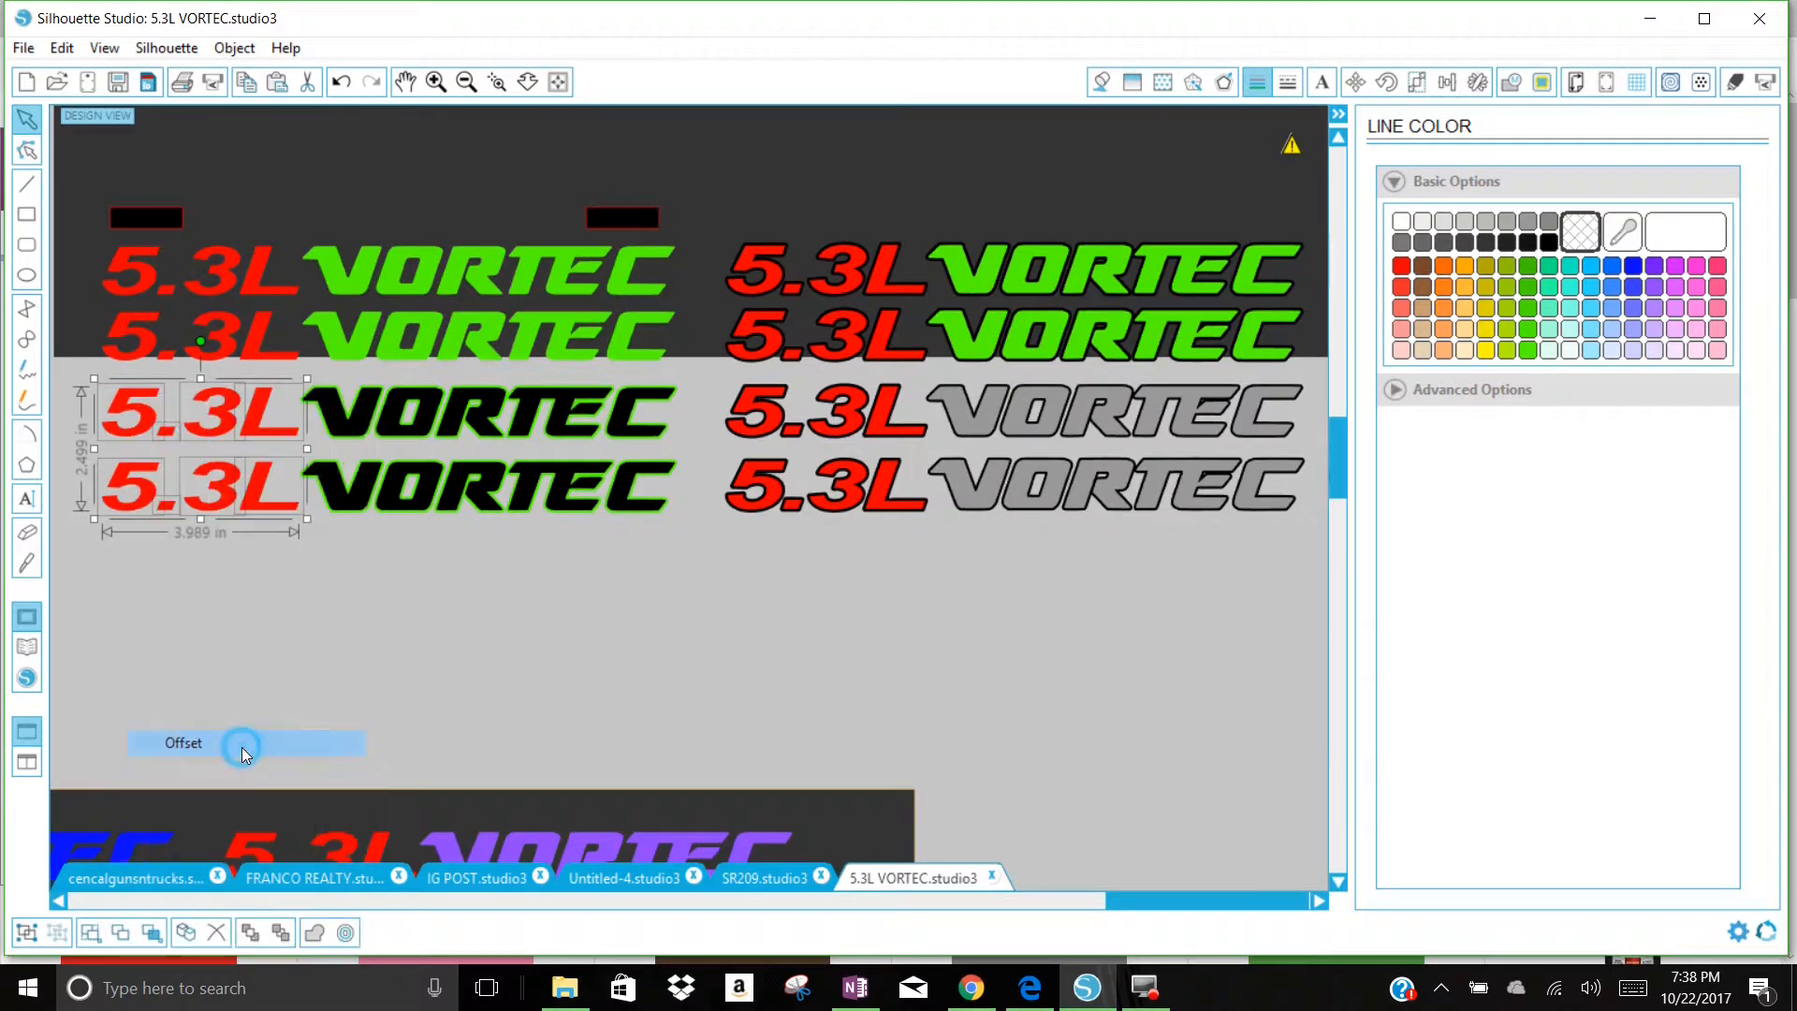
pyautogui.moveTo(1663, 323); pyautogui.dragTo(1642, 354)
pyautogui.write('0')
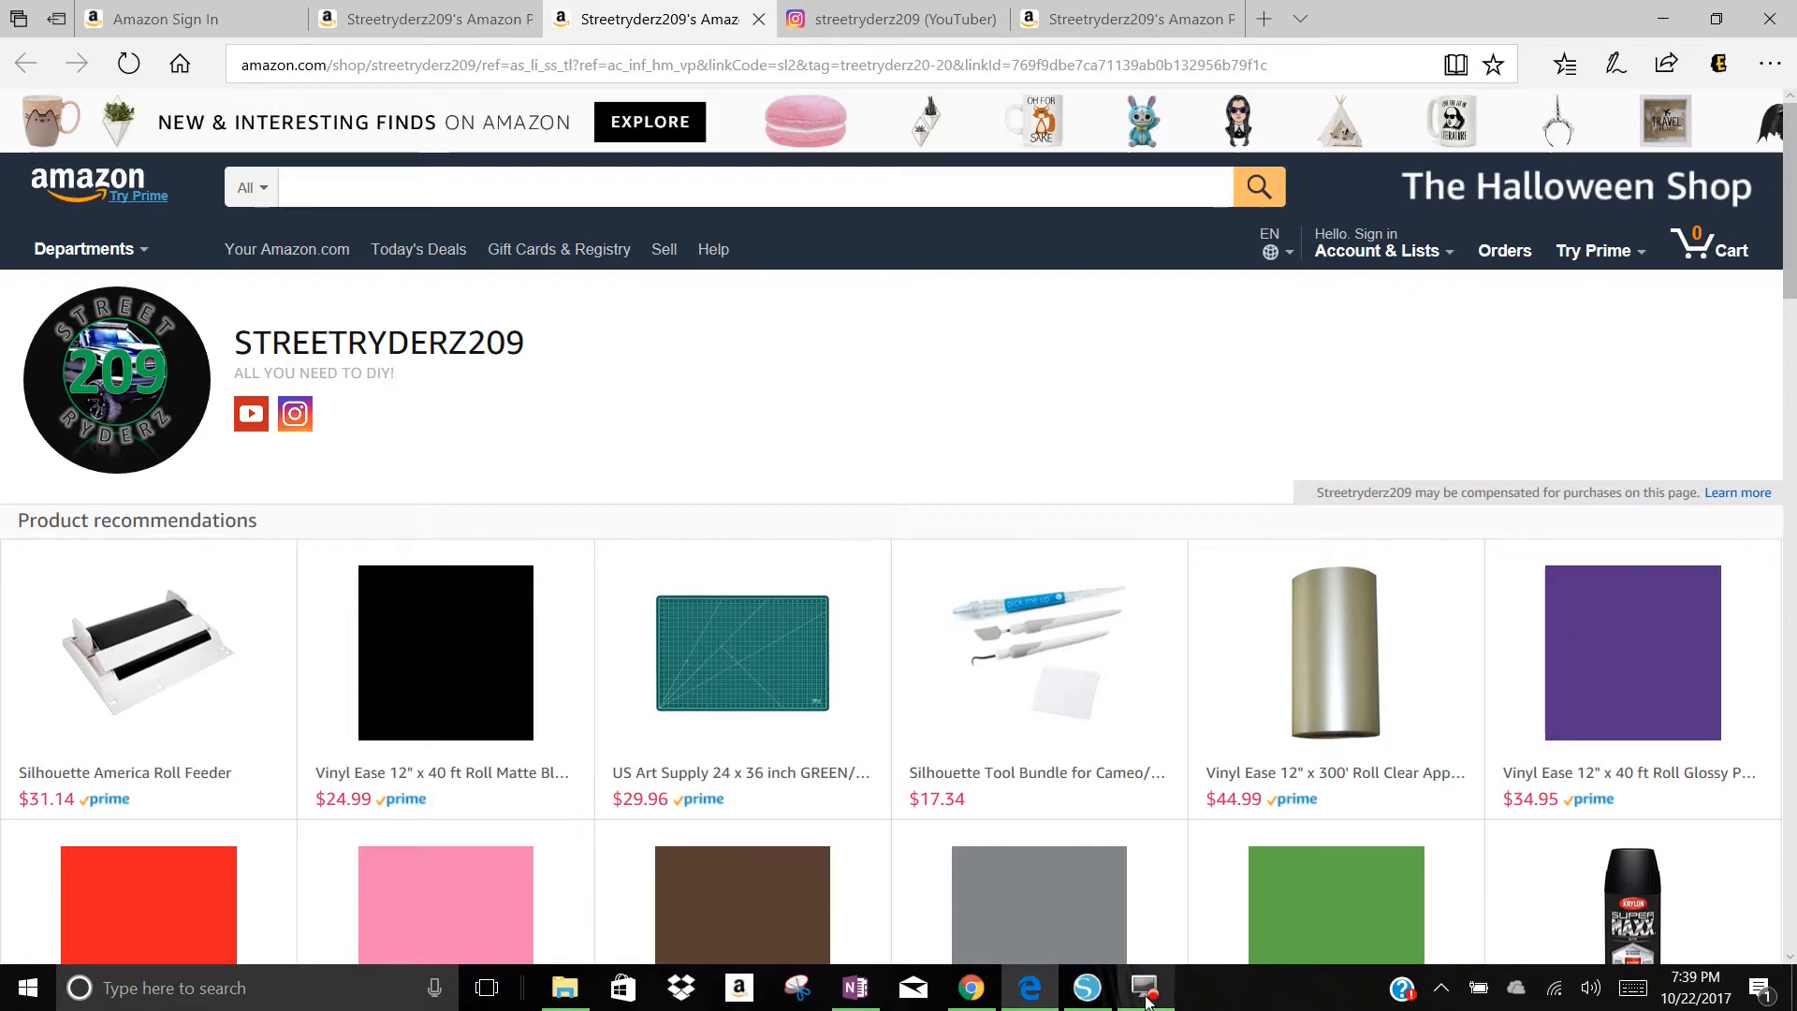
pyautogui.click(1039, 953)
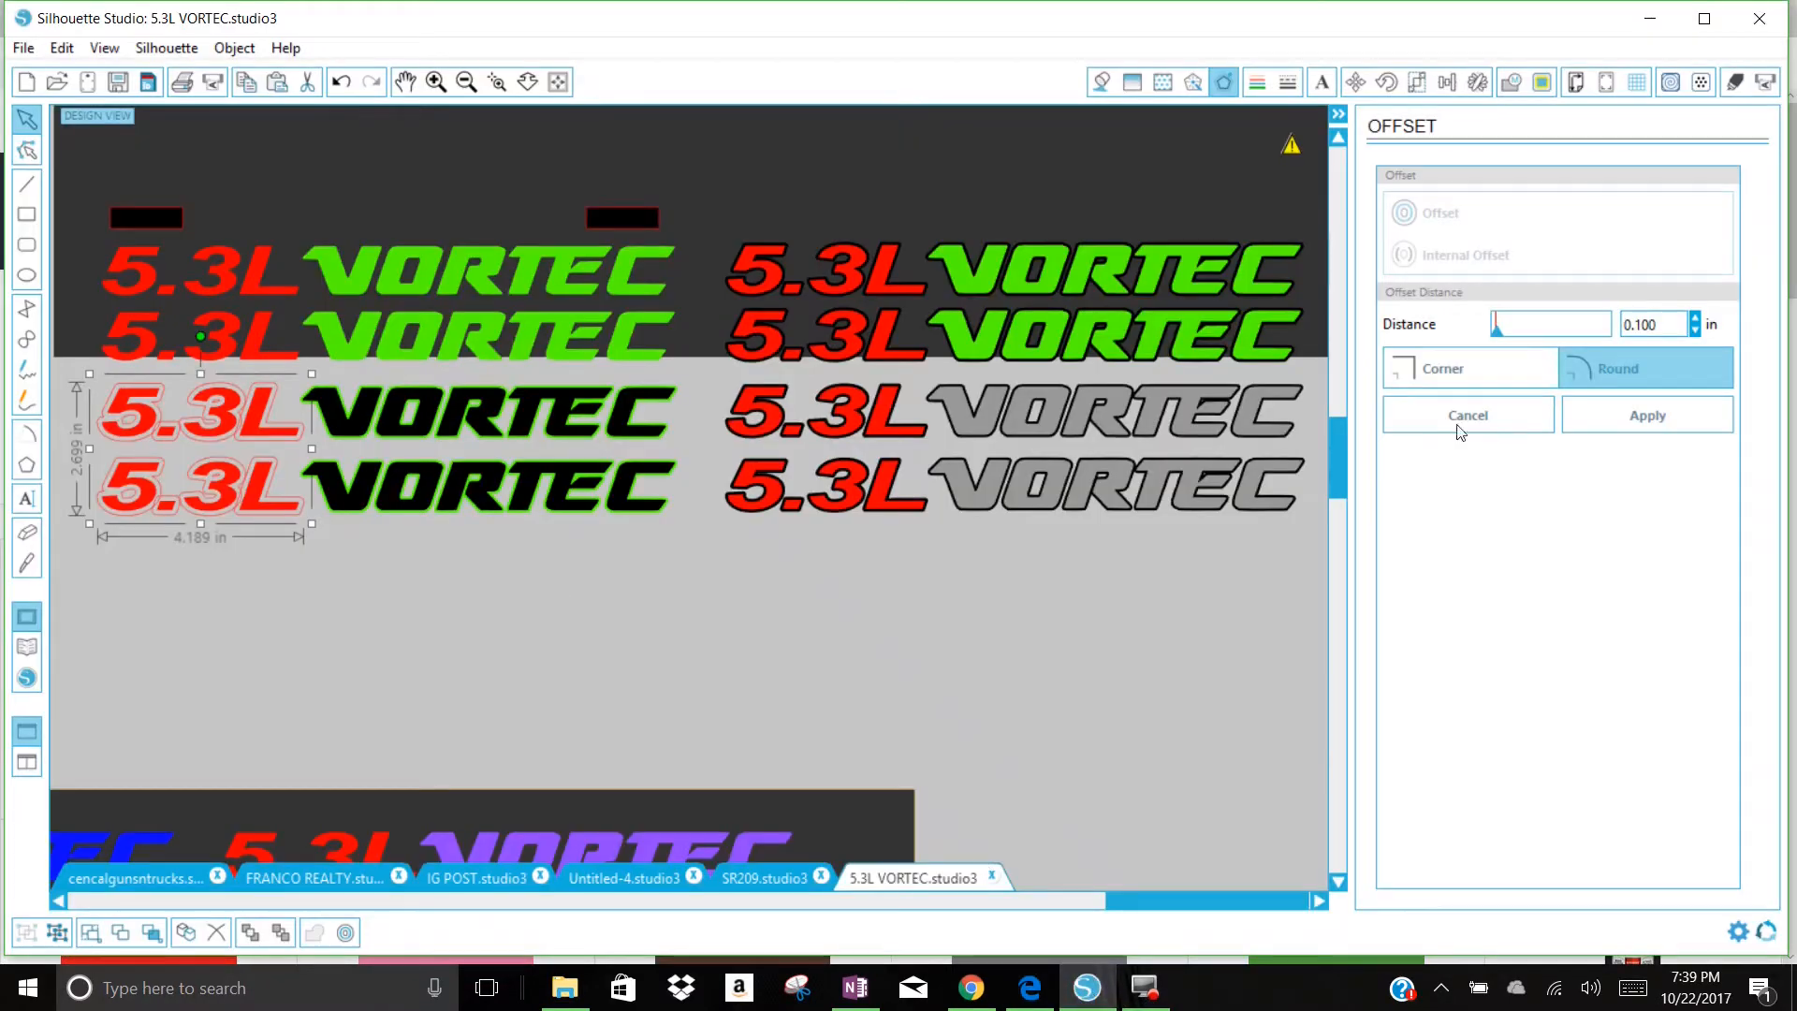
pyautogui.doubleClick(1662, 323)
pyautogui.write('06')
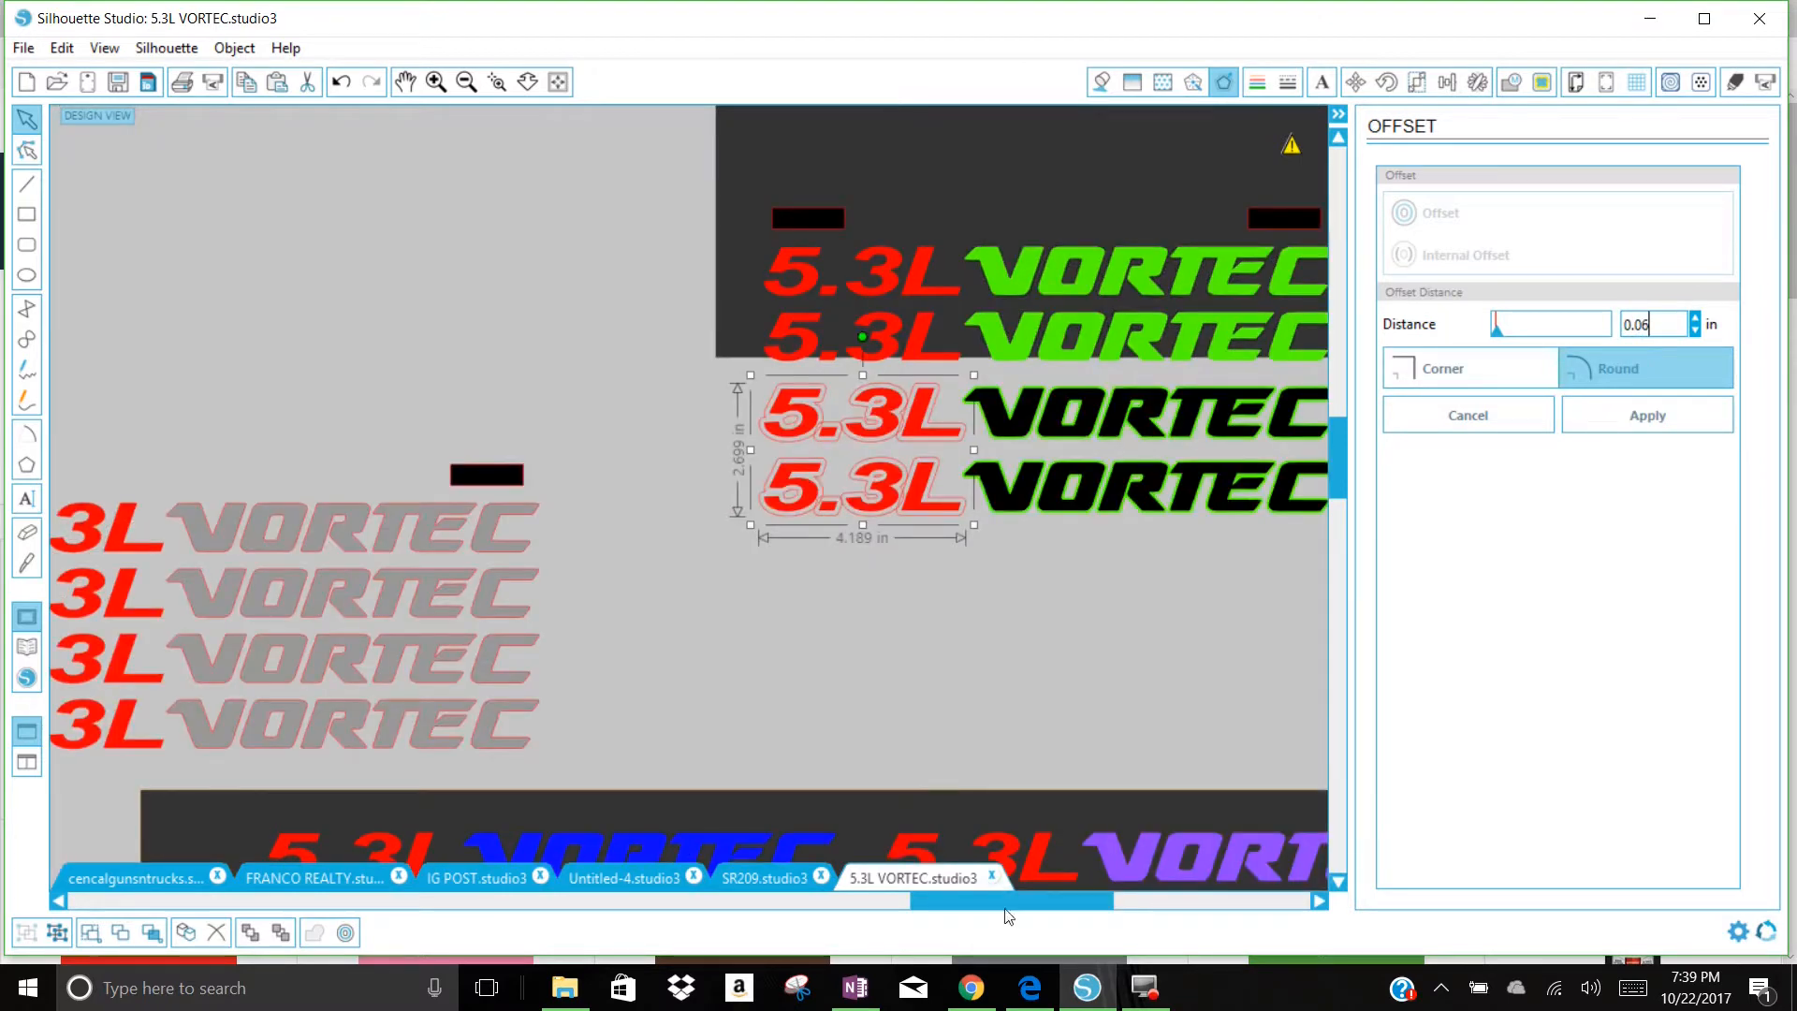
pyautogui.click(1628, 417)
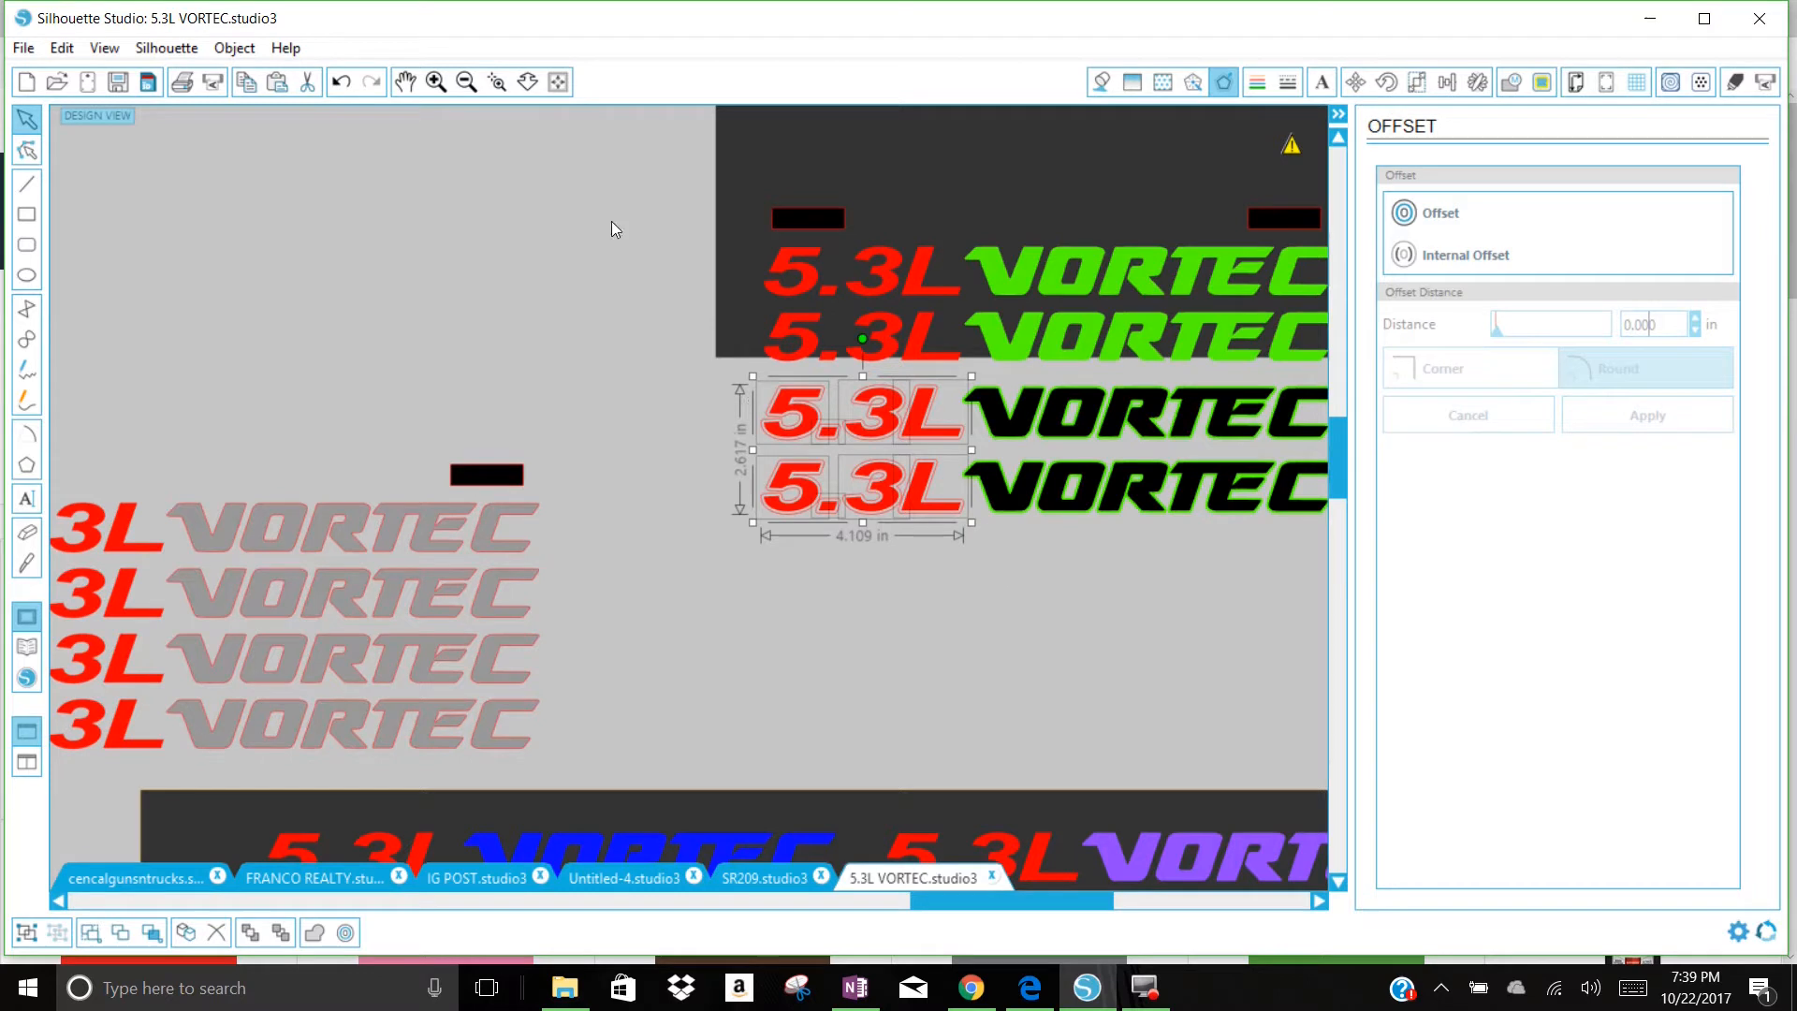
# Step: Fill the new 5.3L offsets beside the green-outlined black VORTEC decals with black
pyautogui.click(1101, 84)
pyautogui.click(1552, 244)
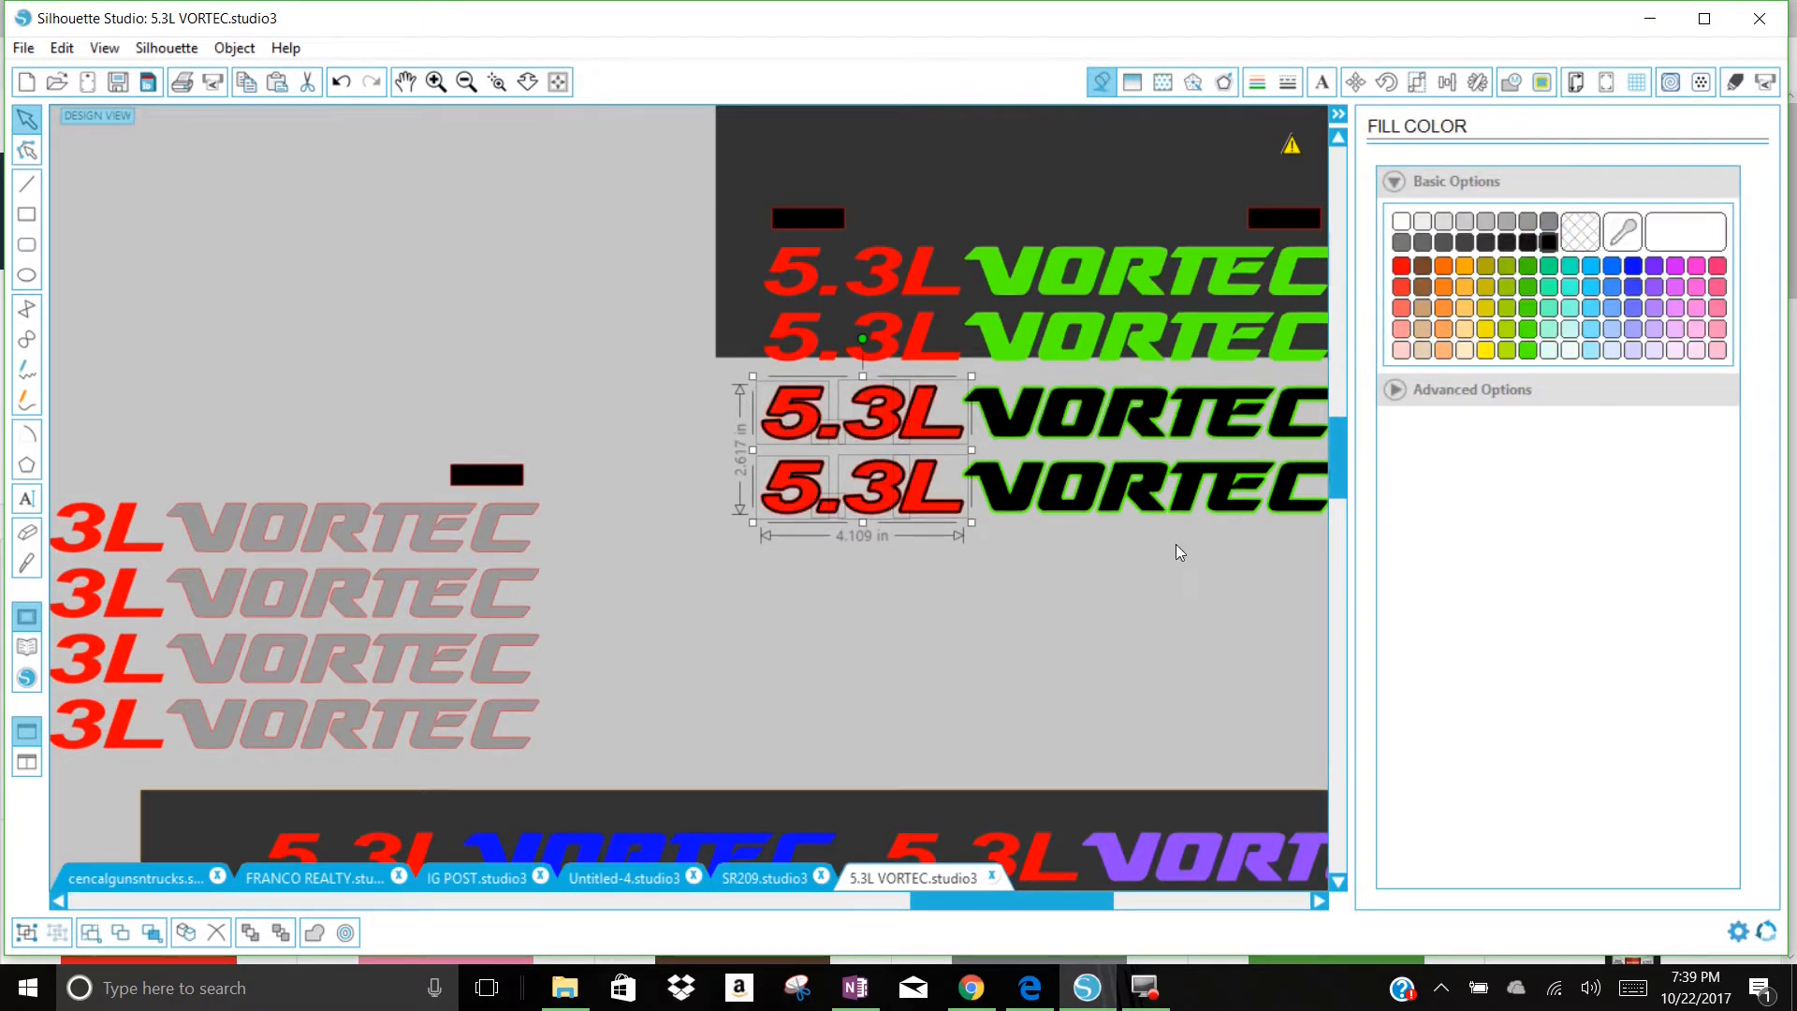
pyautogui.click(1127, 578)
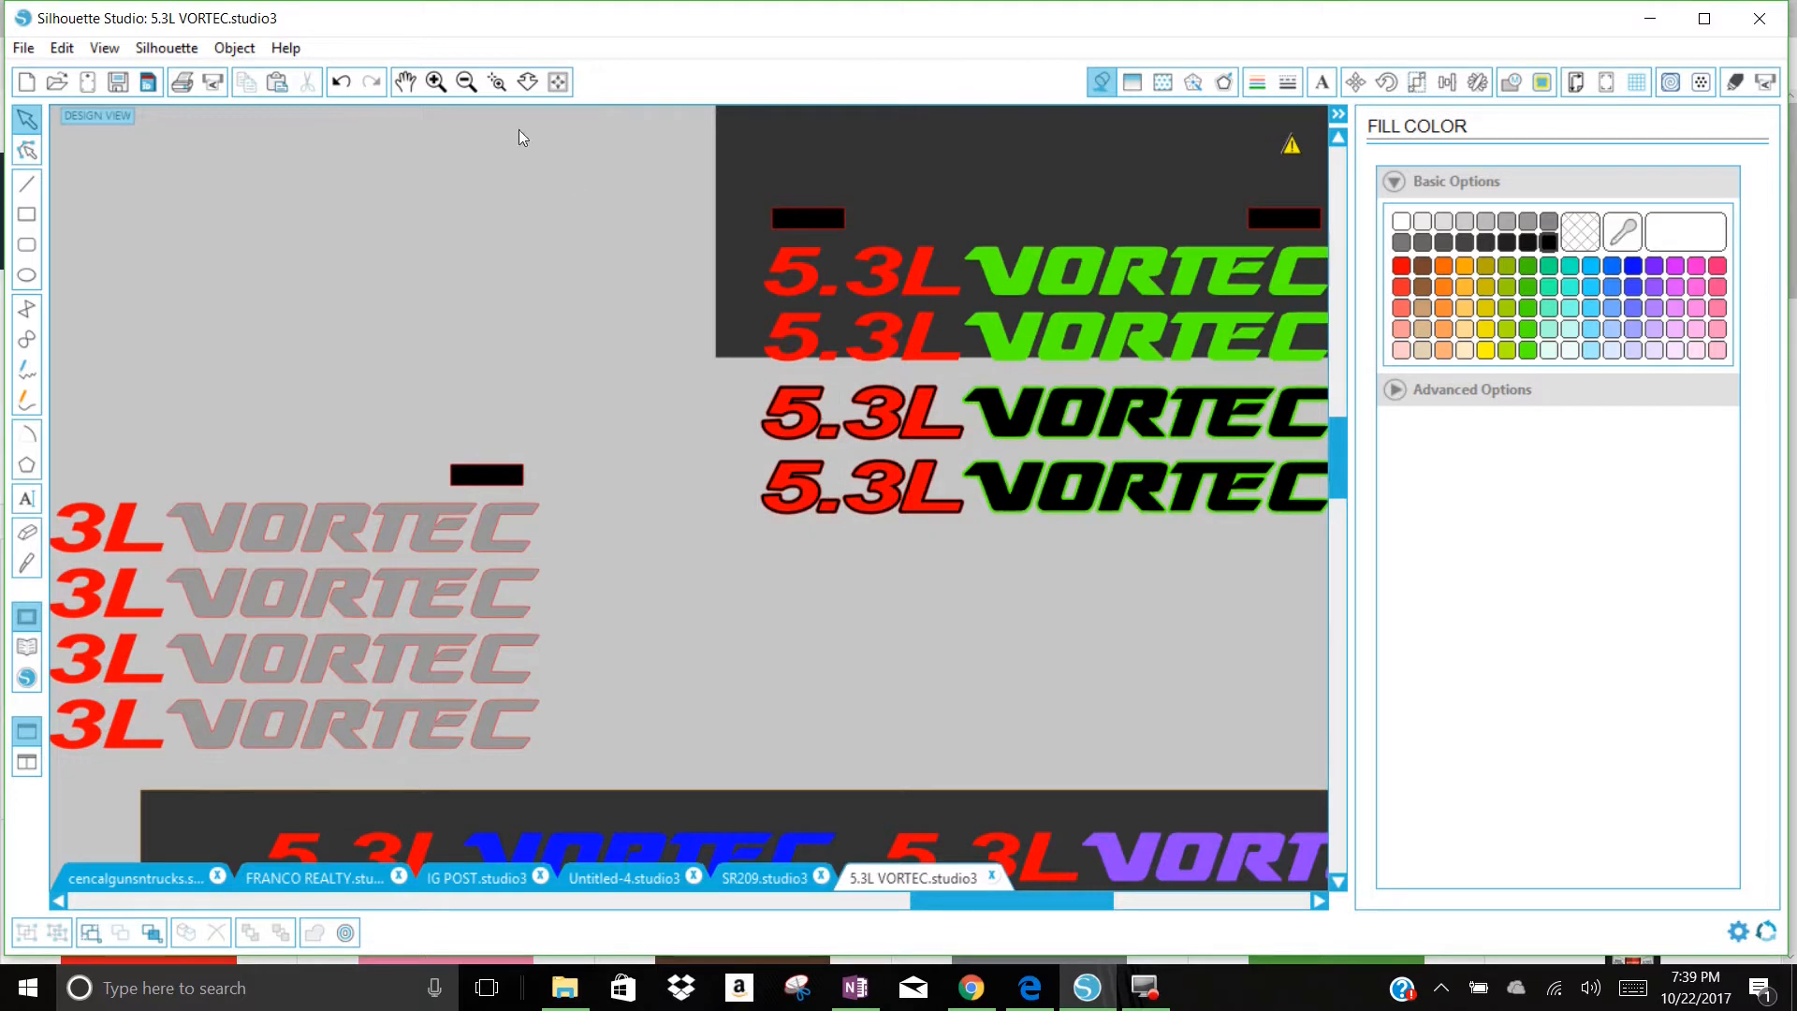
# Step: Remove the line color from the two black-outlined 5.3L texts beside the green-outlined VORTEC decals
pyautogui.click(406, 83)
pyautogui.moveTo(1001, 405); pyautogui.dragTo(314, 512)
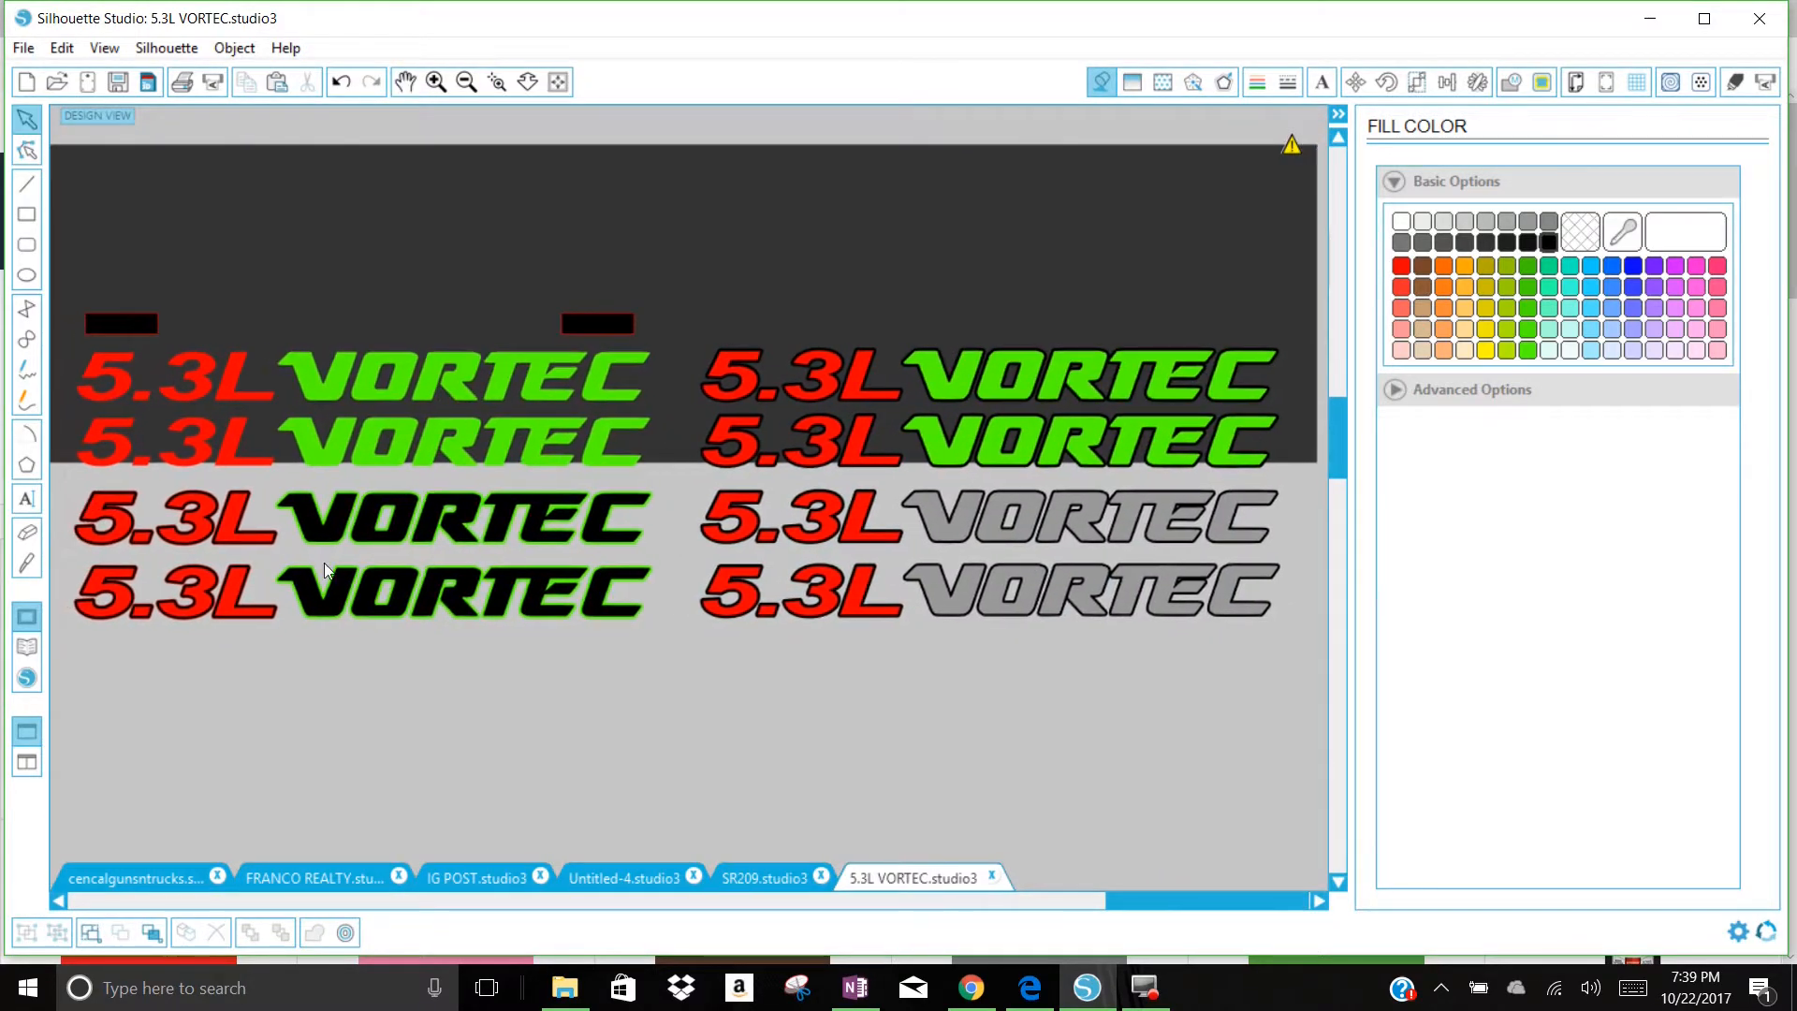
pyautogui.moveTo(272, 702); pyautogui.dragTo(82, 492)
pyautogui.click(1257, 82)
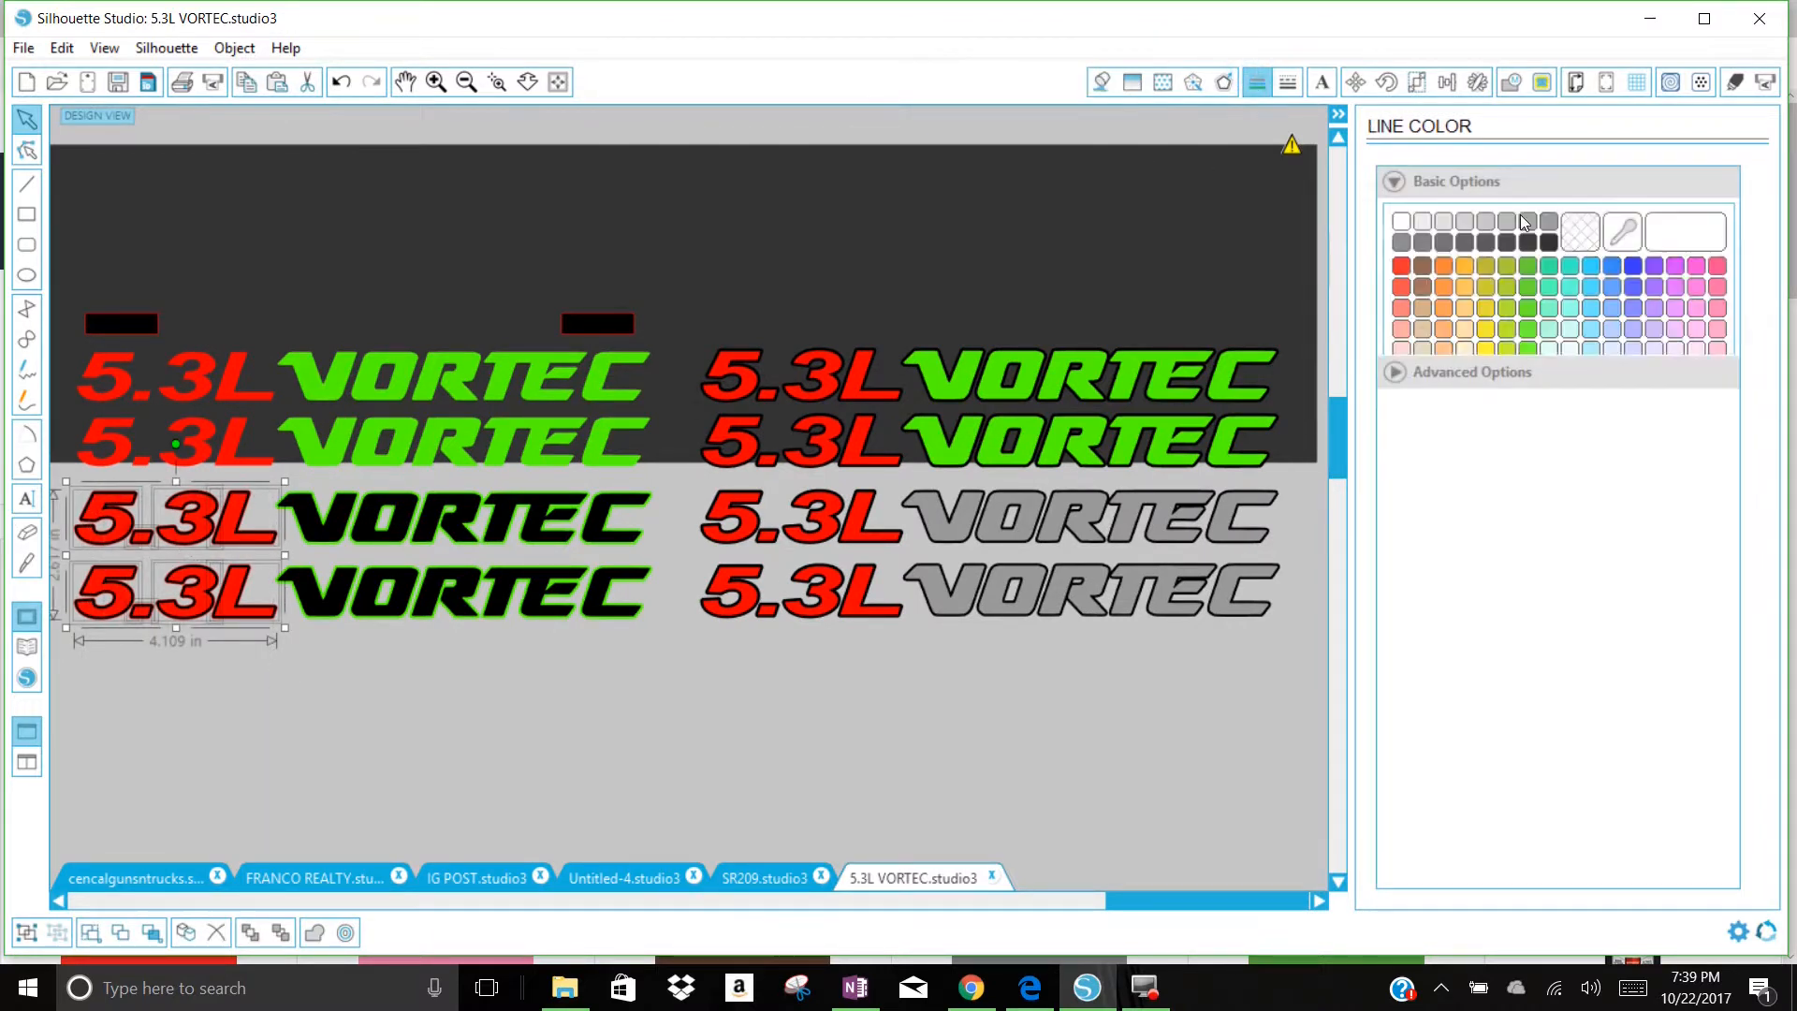
pyautogui.click(1580, 232)
# Step: Check the finished decals against the dark backdrop and pull the backdrop up clear of the lower two rows
pyautogui.click(870, 296)
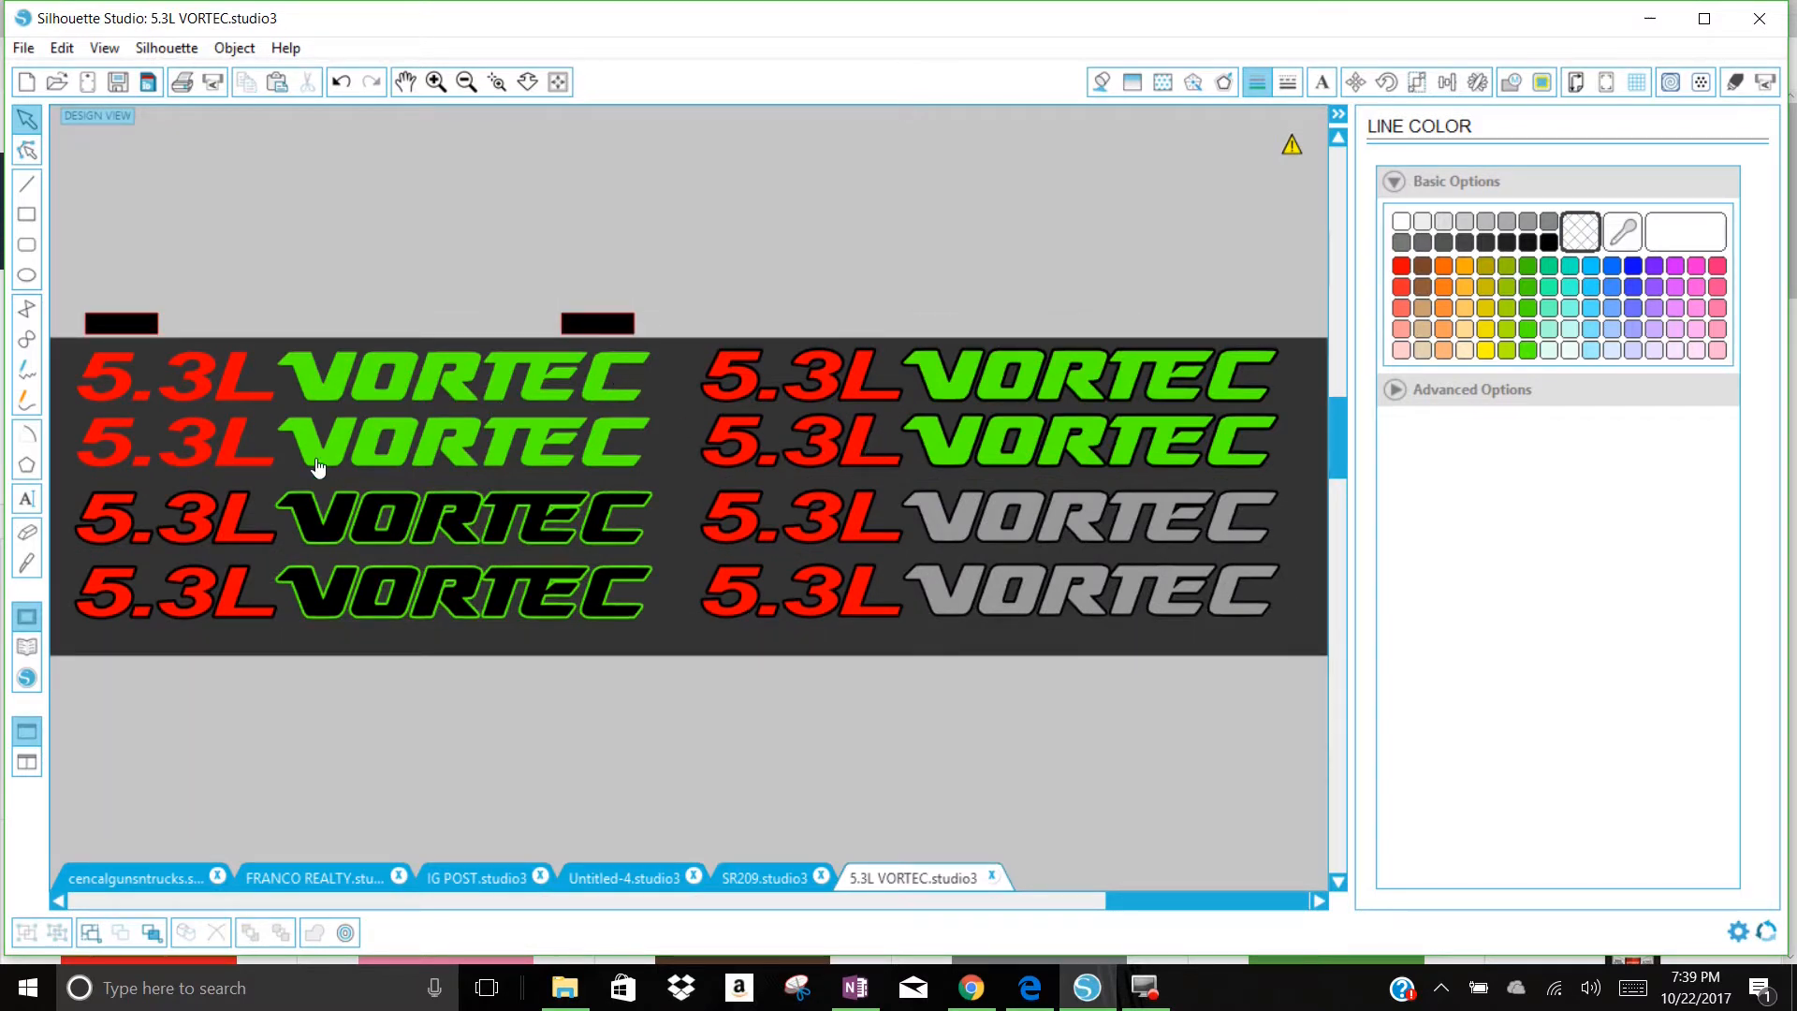
pyautogui.click(662, 640)
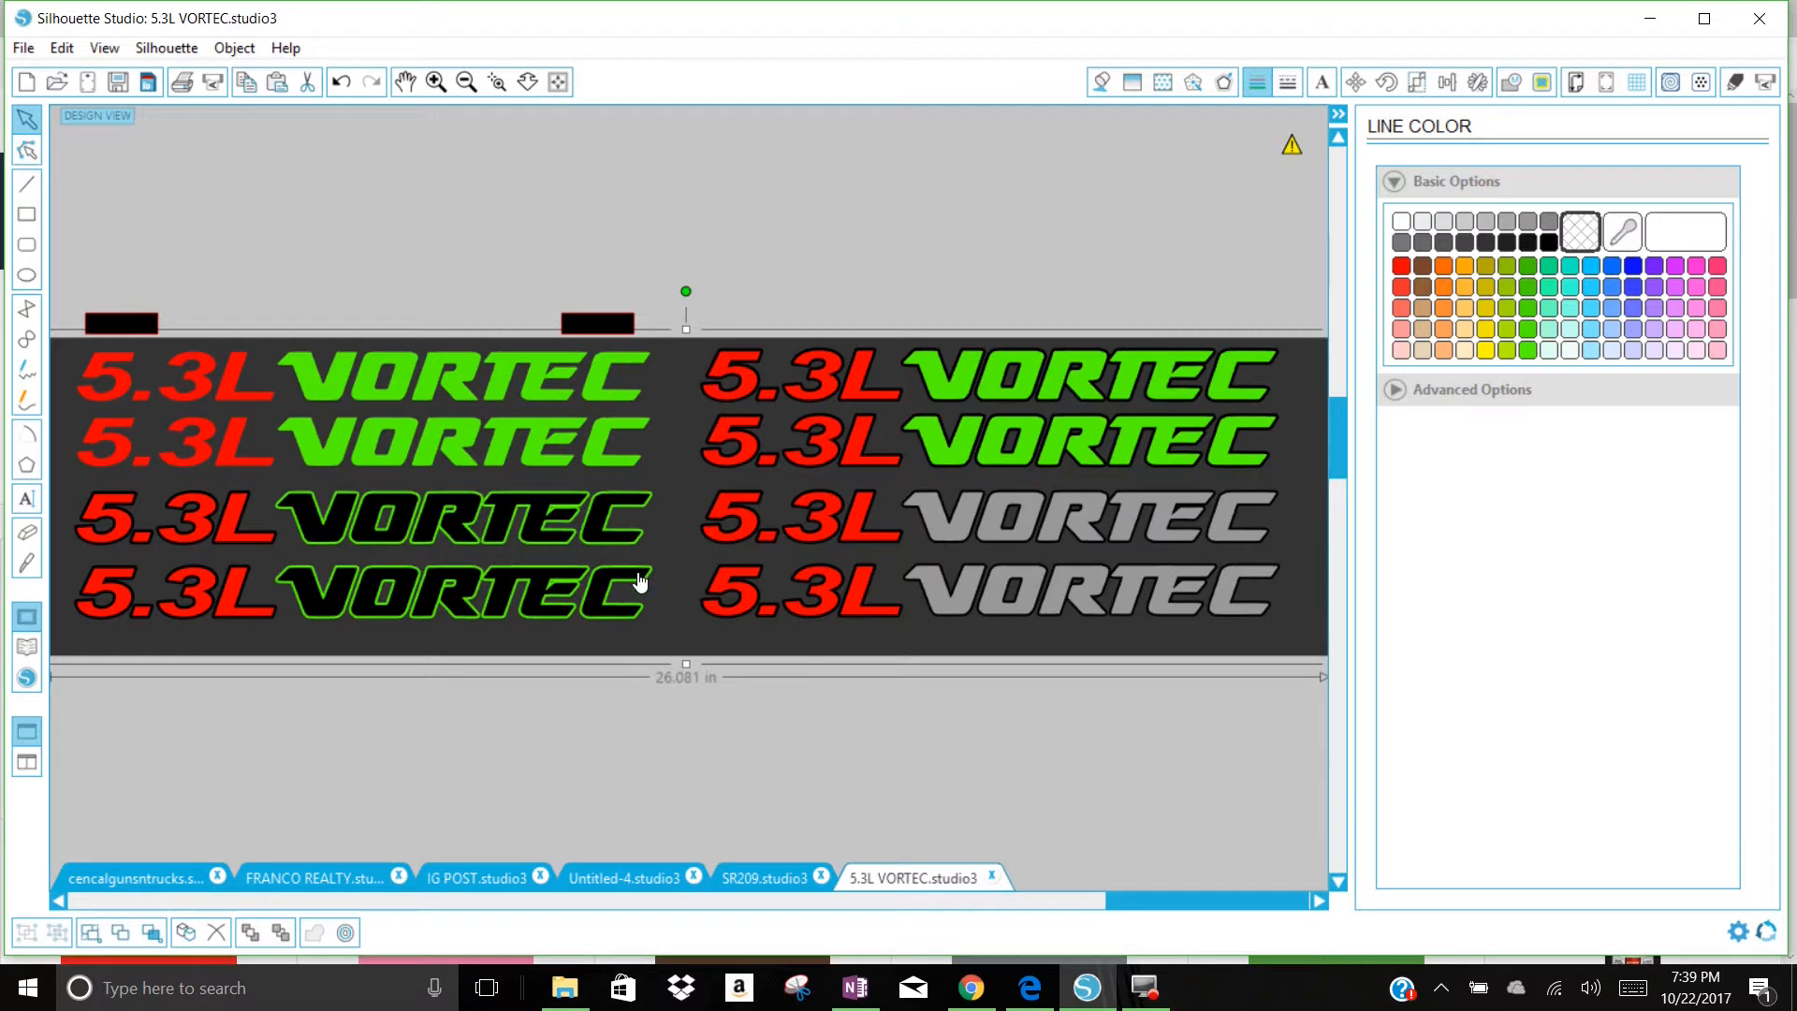
pyautogui.moveTo(658, 652); pyautogui.dragTo(693, 440)
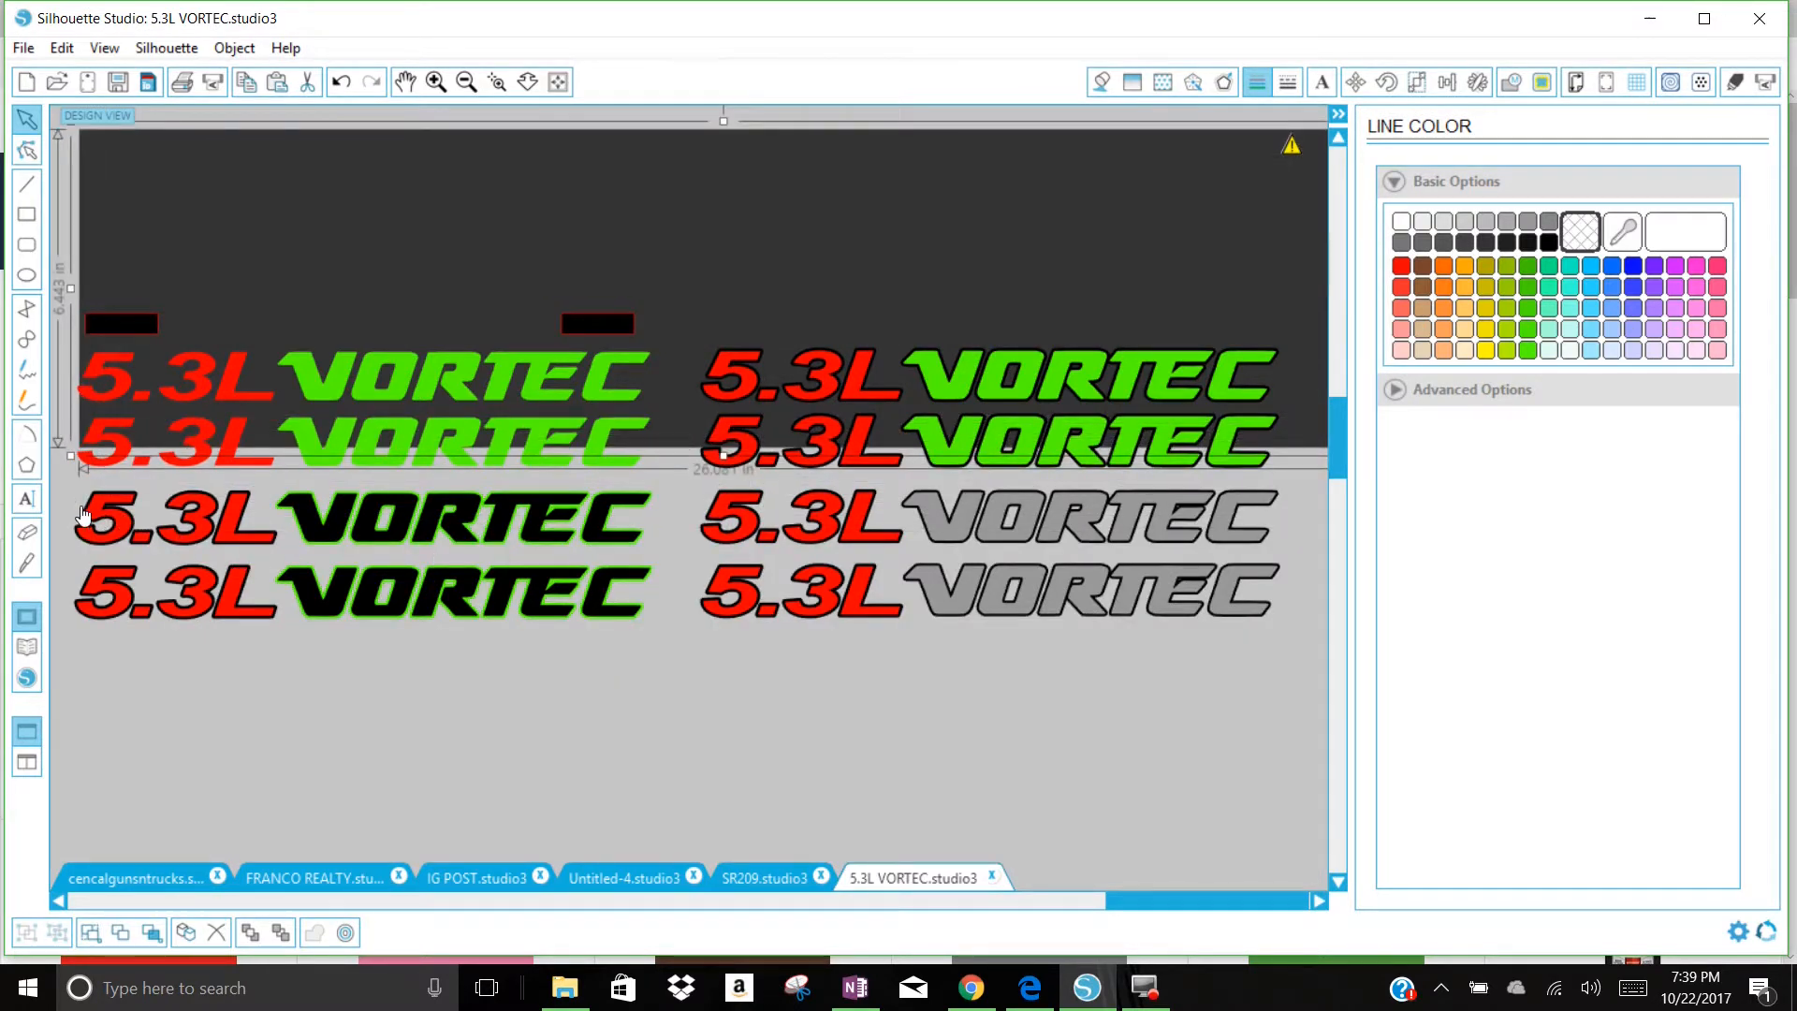
# Step: Duplicate the two green-outlined black VORTEC decals with their 5.3L texts and place the copies directly below the originals
pyautogui.moveTo(69, 500); pyautogui.dragTo(514, 603)
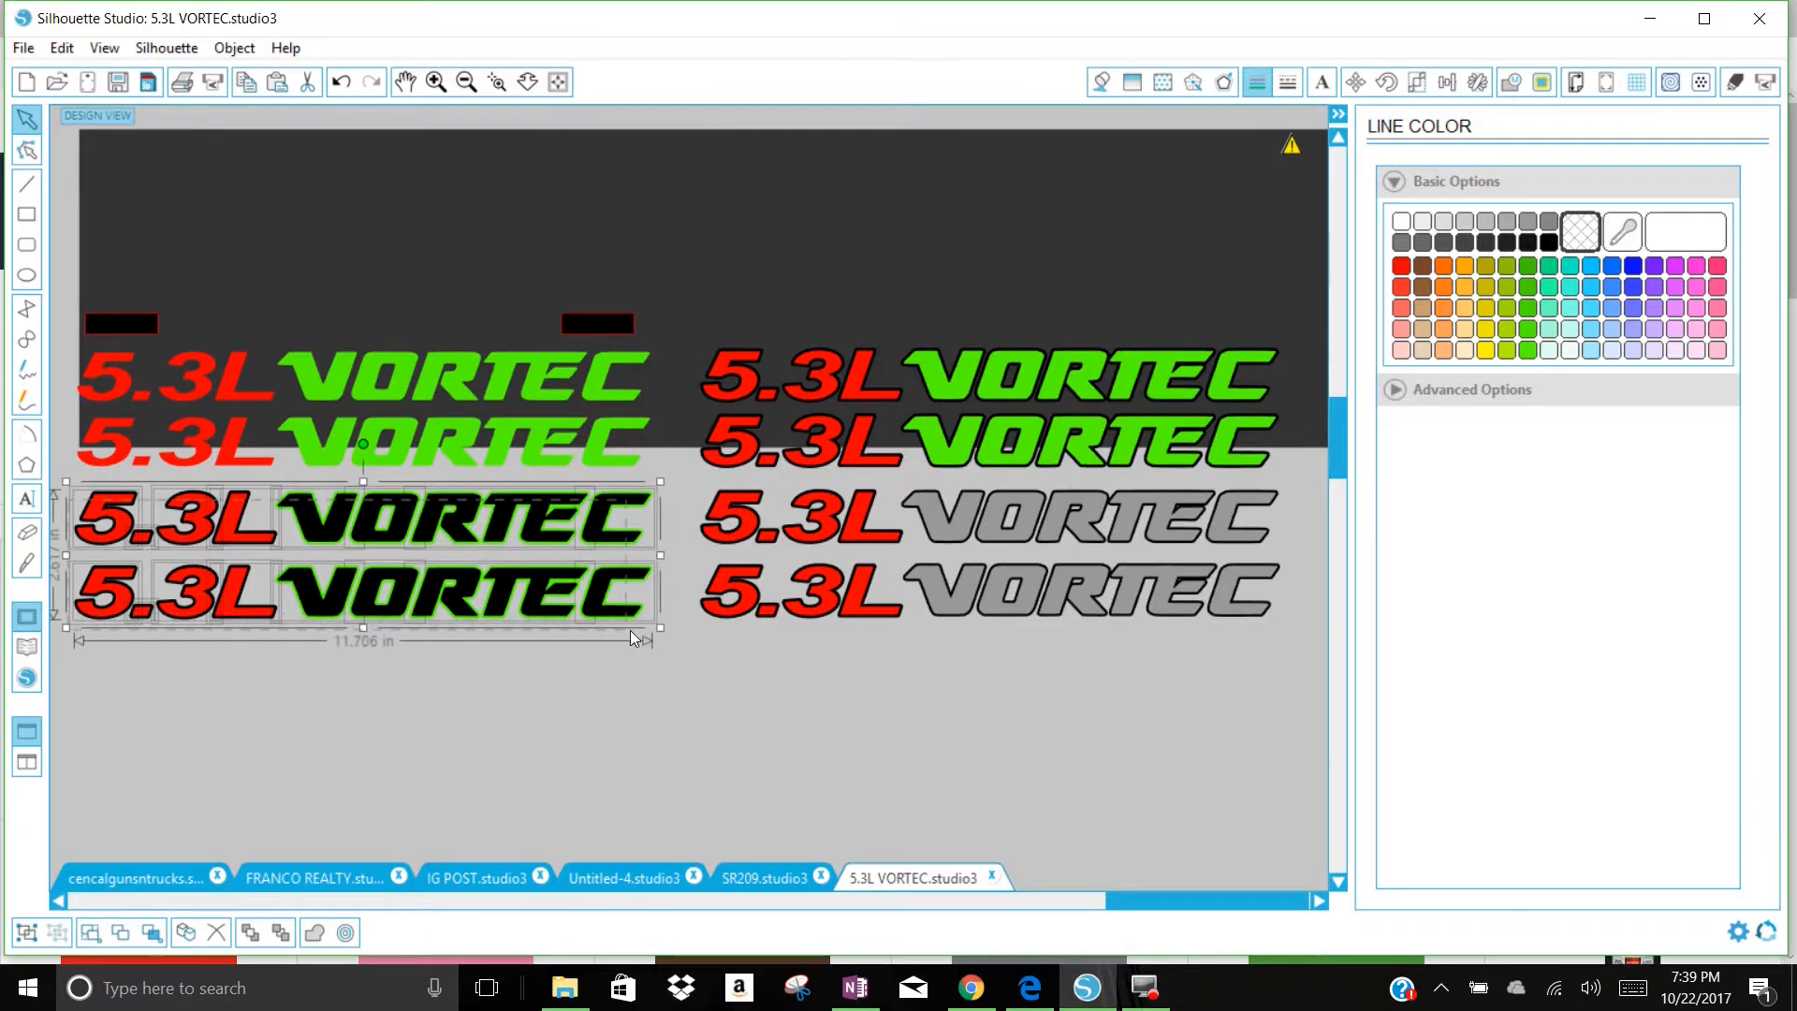
pyautogui.rightClick(613, 604)
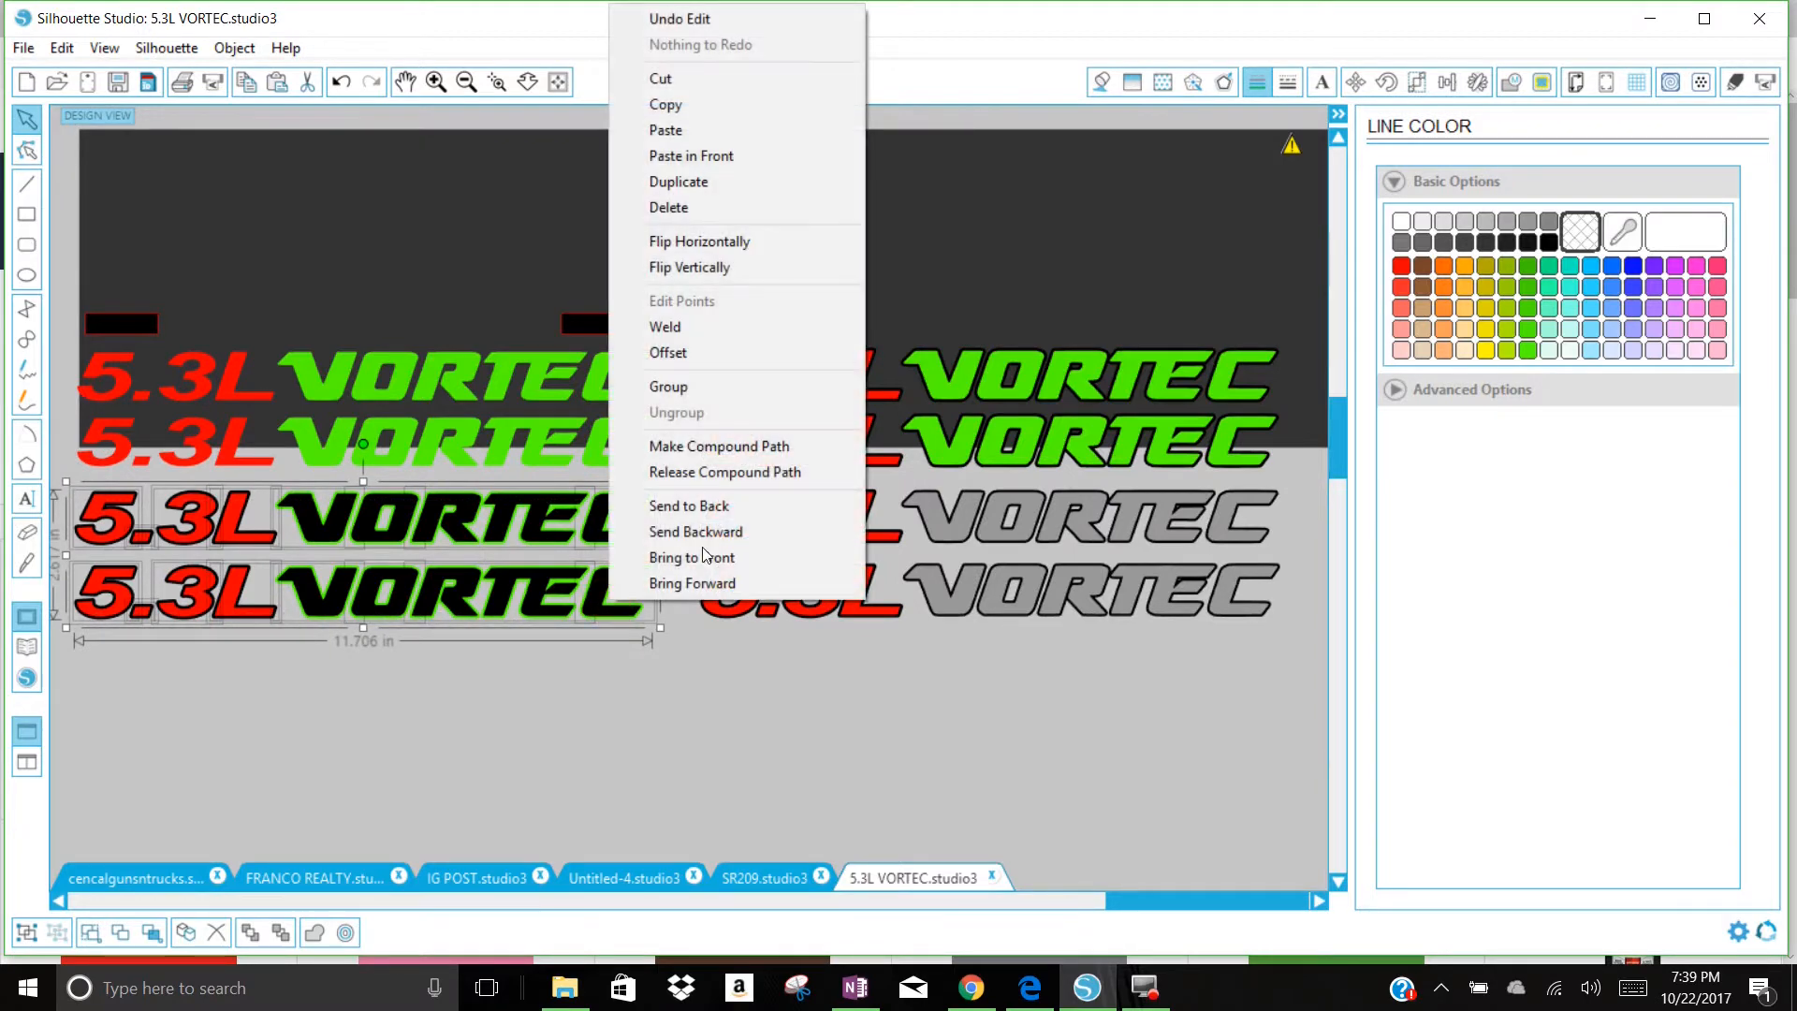
pyautogui.click(712, 184)
pyautogui.moveTo(661, 551); pyautogui.dragTo(624, 716)
pyautogui.click(692, 679)
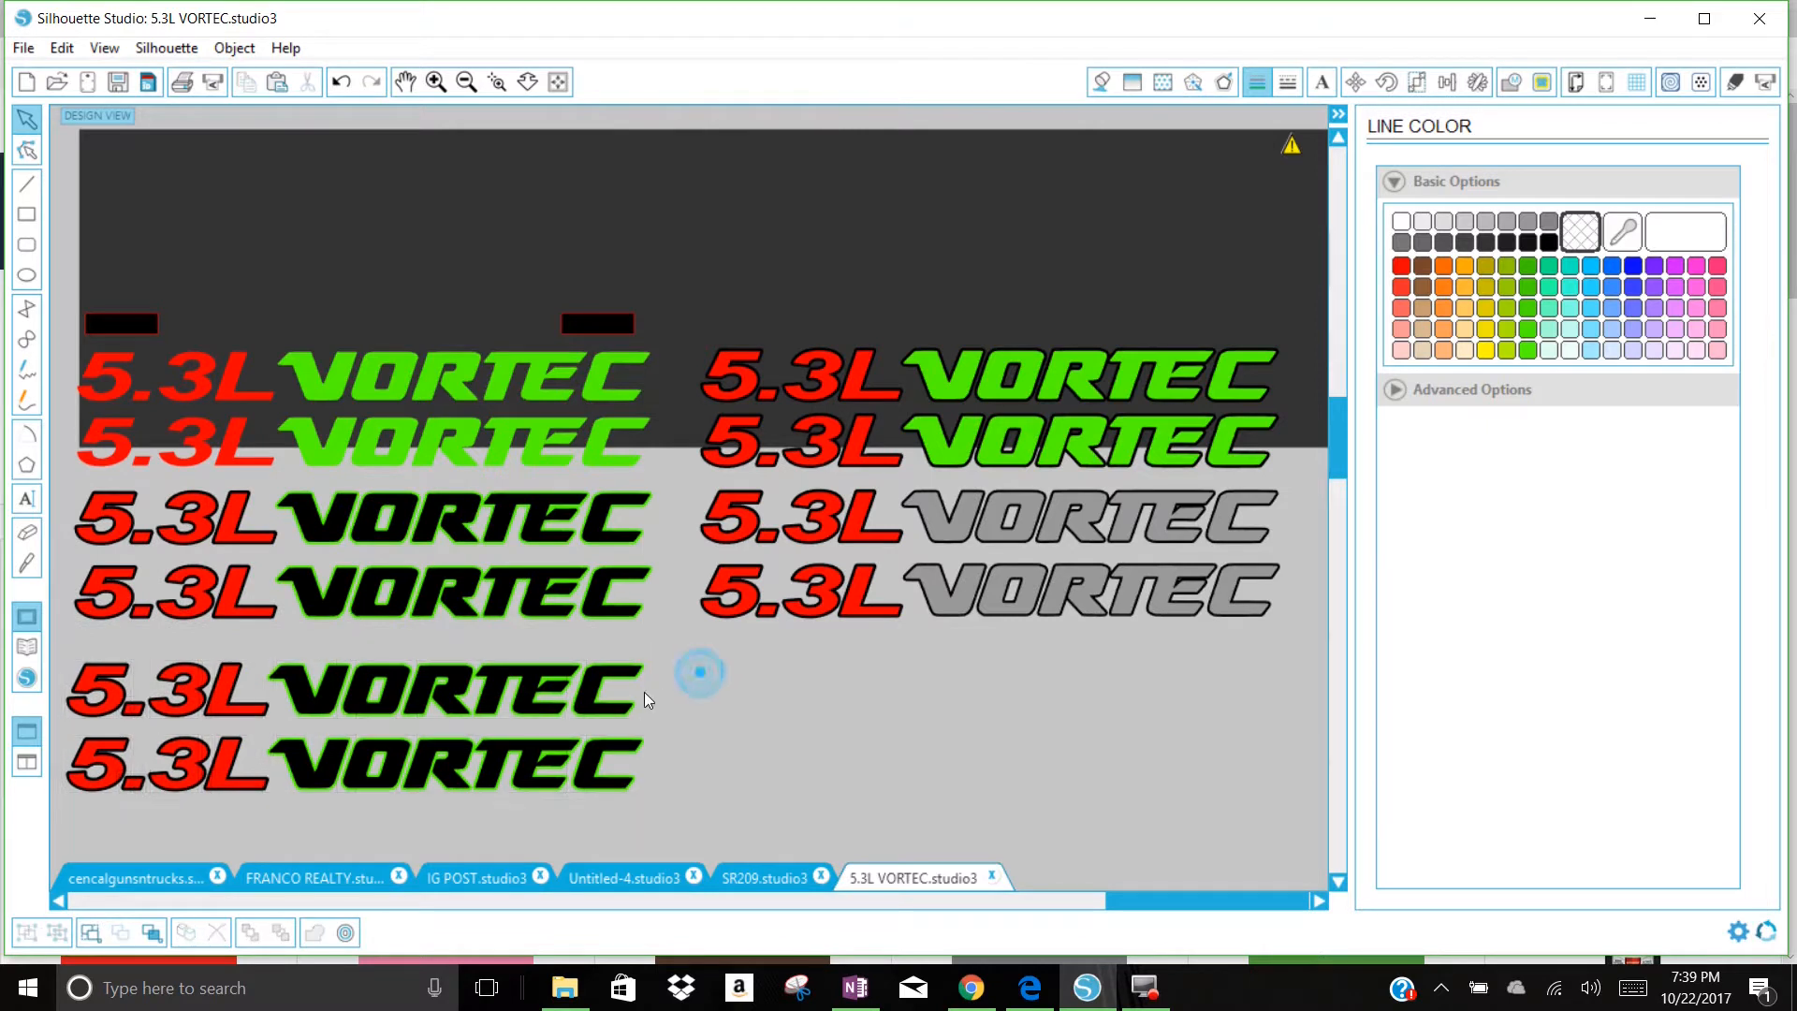
# Step: Fill the black VORTEC lettering in both new copies with grey, keeping the green outline
pyautogui.click(580, 688)
pyautogui.click(1526, 222)
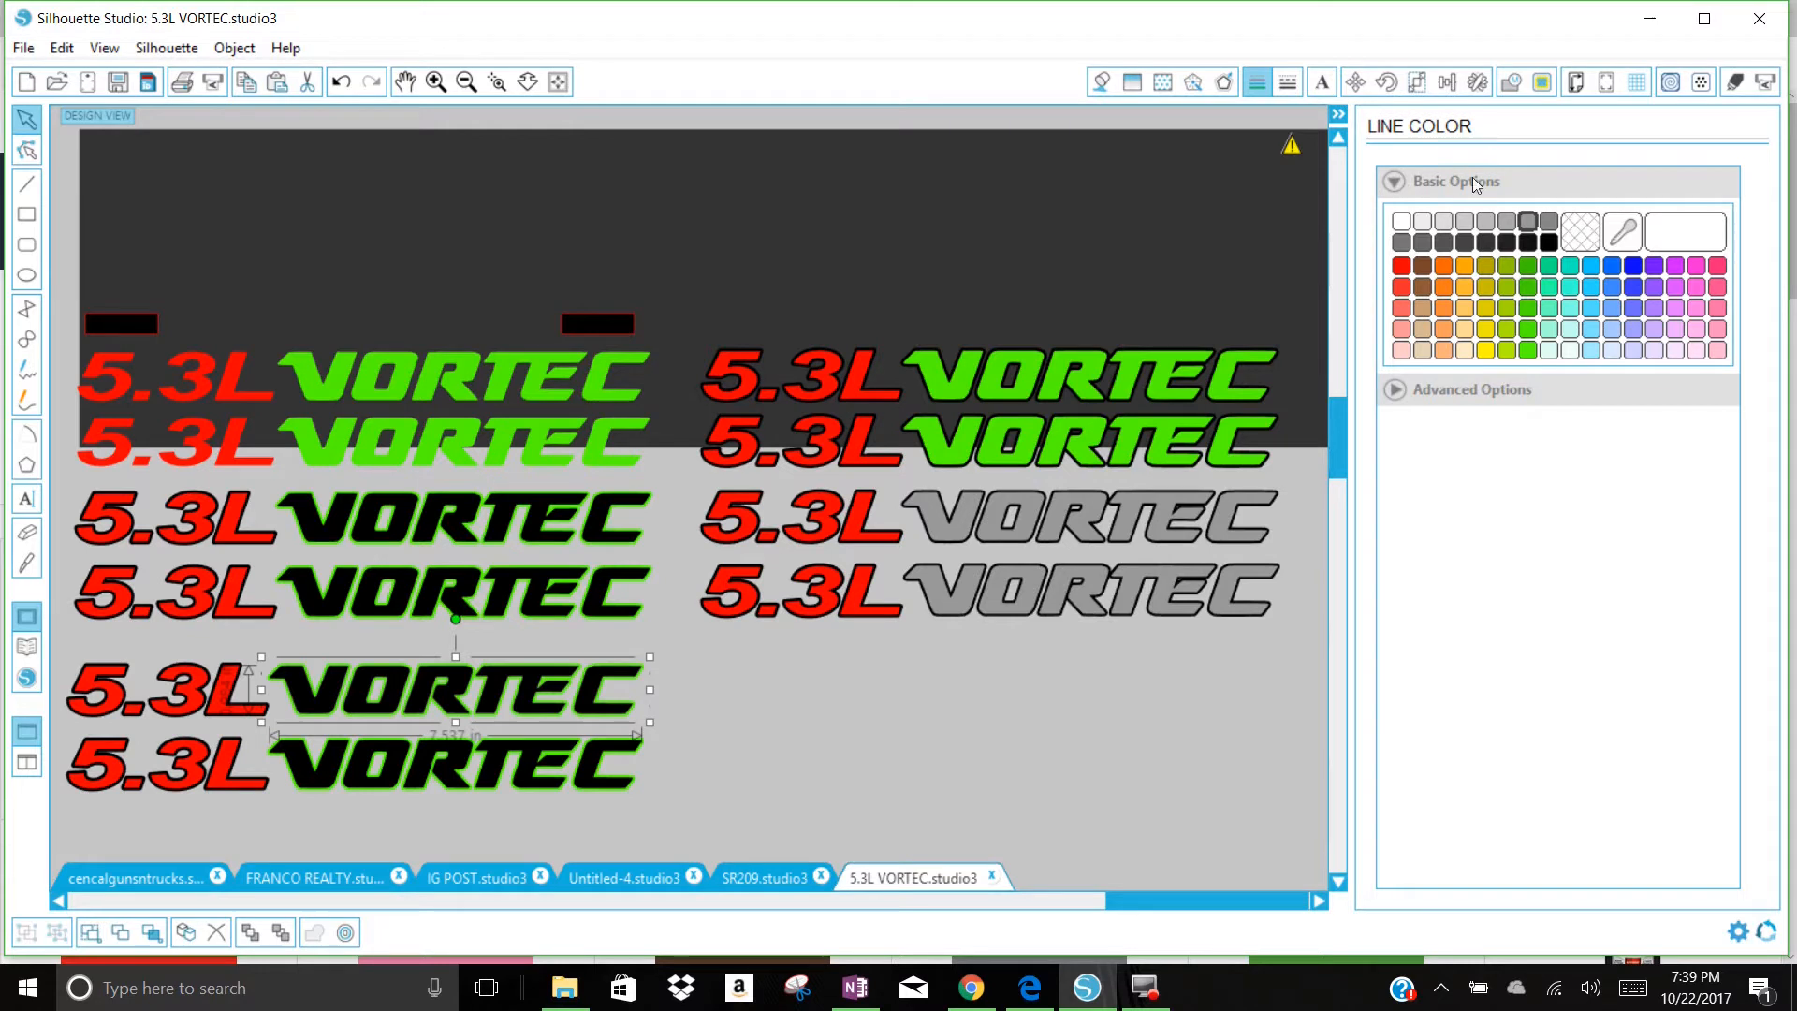
pyautogui.click(1589, 237)
pyautogui.click(1100, 83)
pyautogui.click(1528, 221)
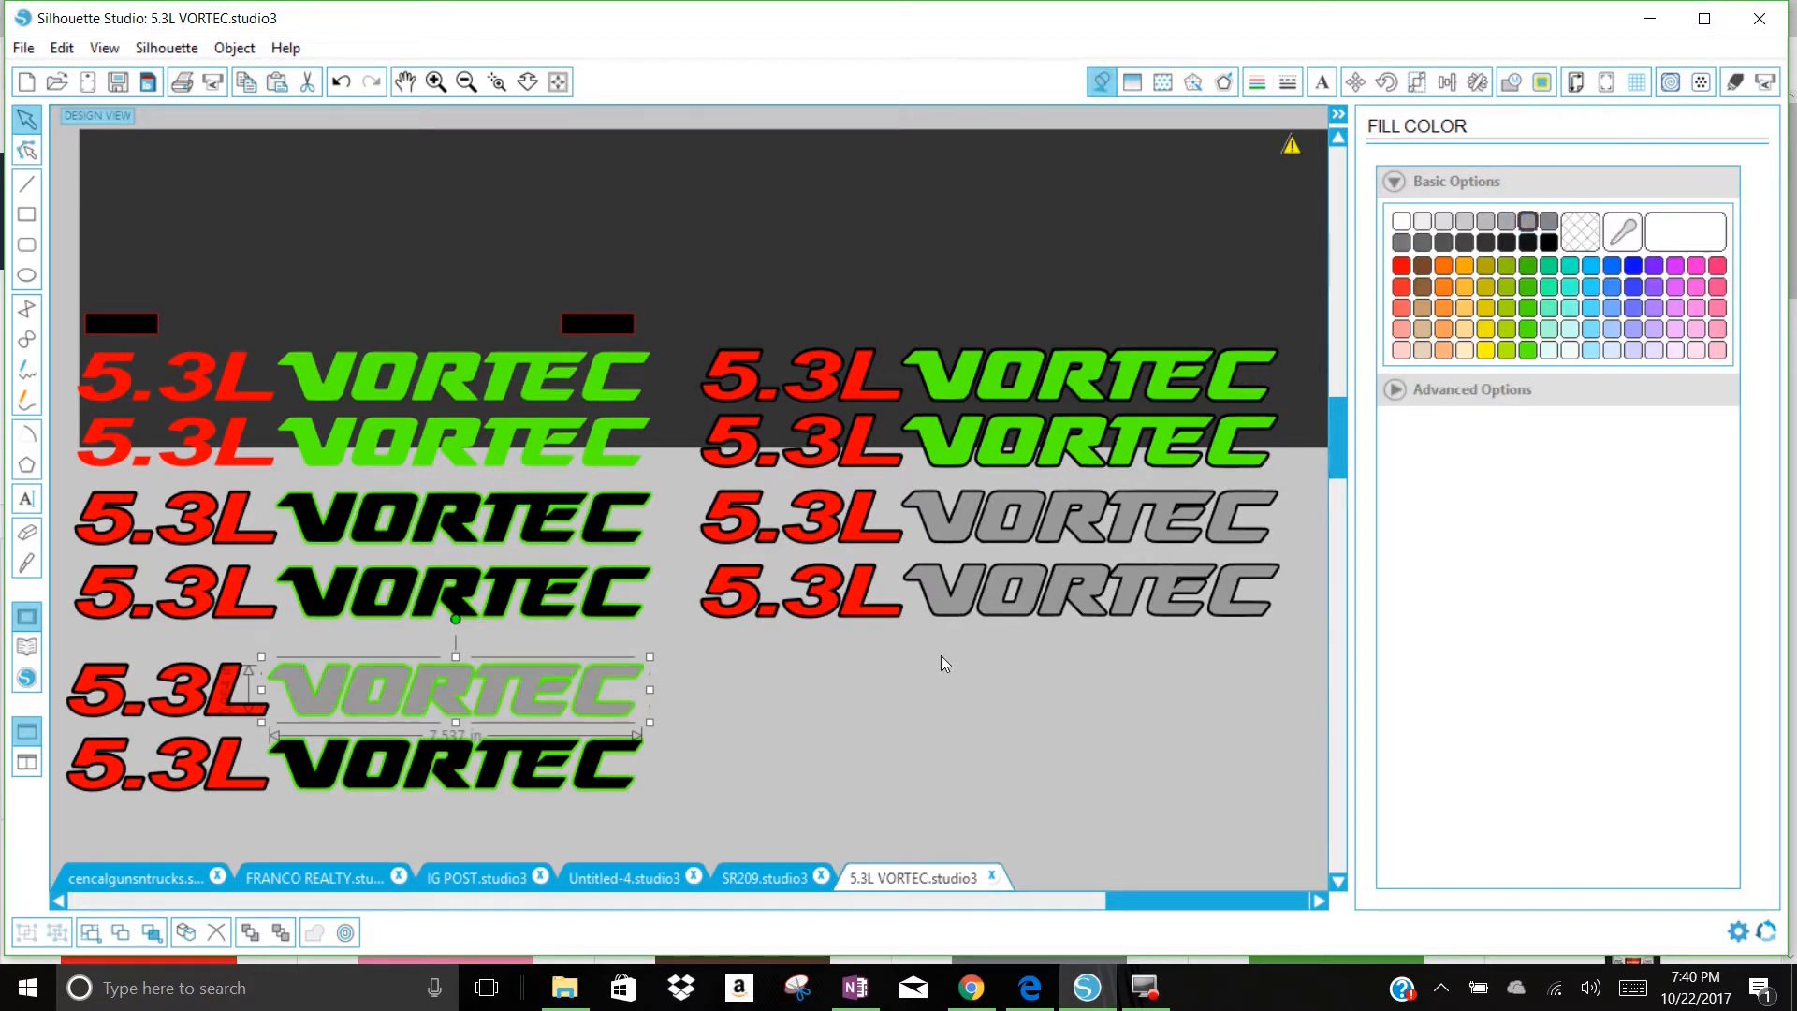
pyautogui.click(591, 784)
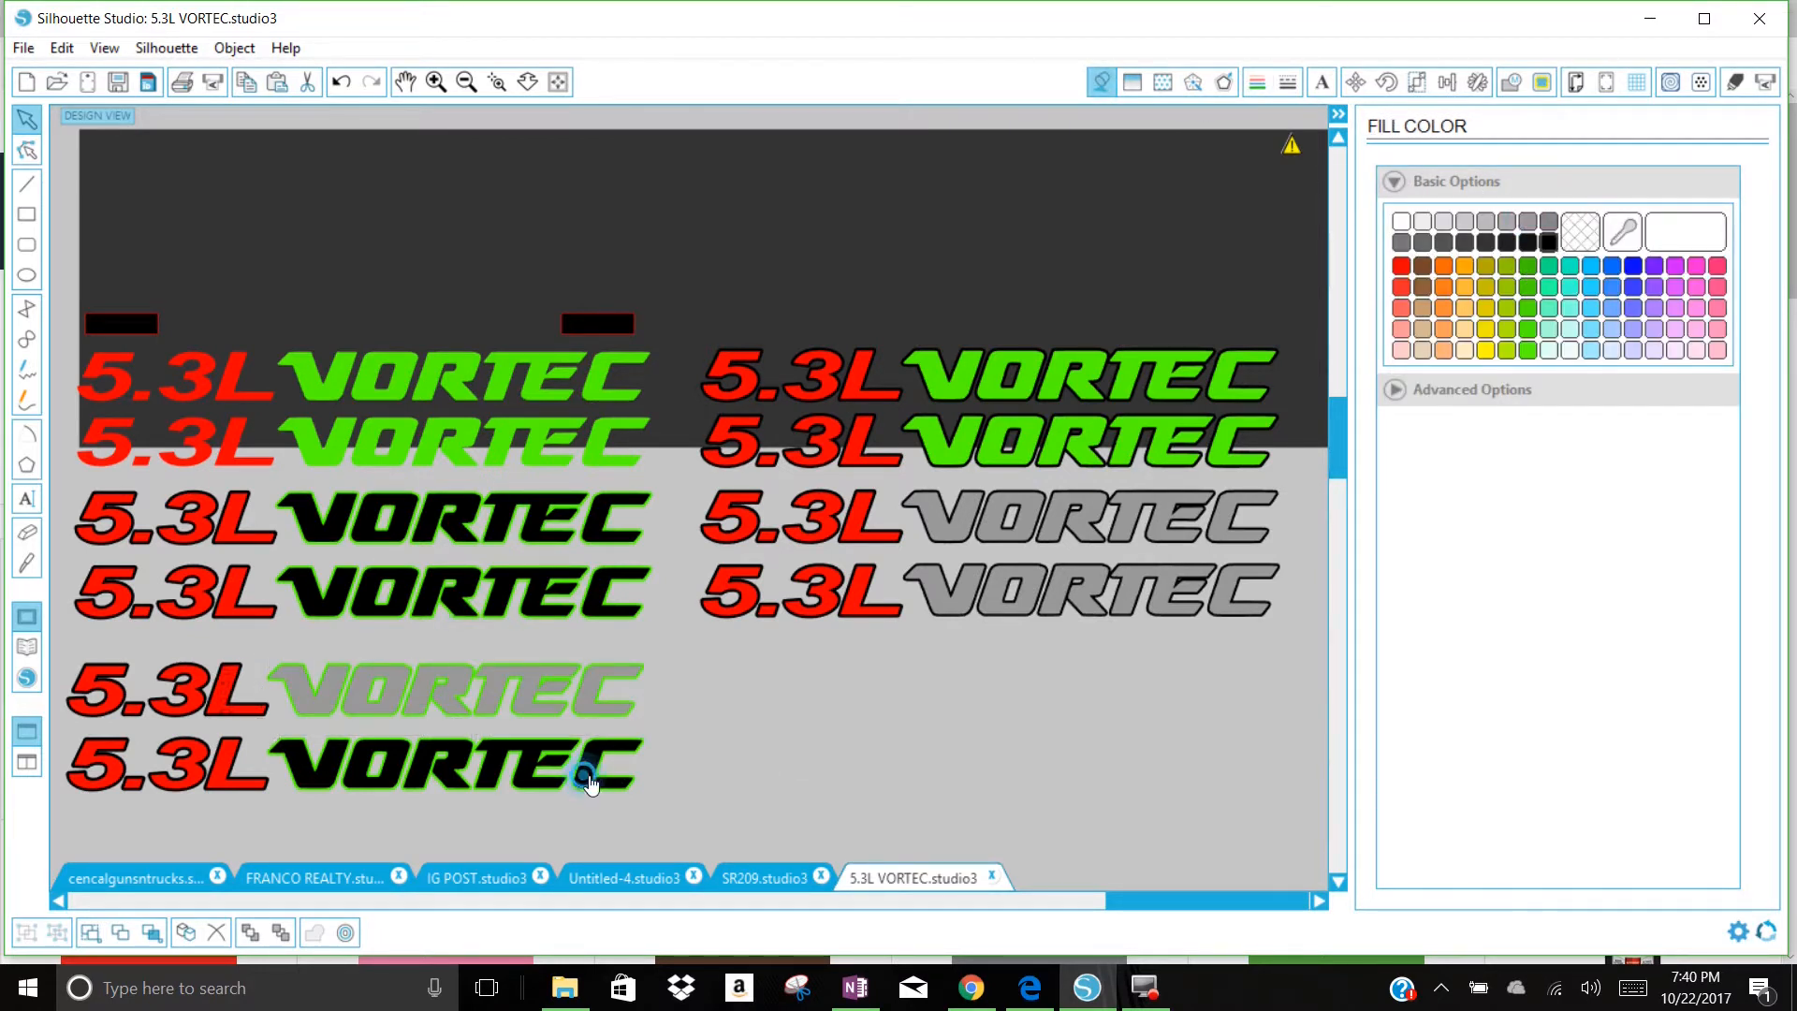
pyautogui.click(1528, 222)
pyautogui.click(1098, 708)
# Step: Extend the dark backdrop downward to preview the green-outlined grey decals on it, and move it back up clear of the lower rows
pyautogui.moveTo(1046, 193); pyautogui.dragTo(979, 337)
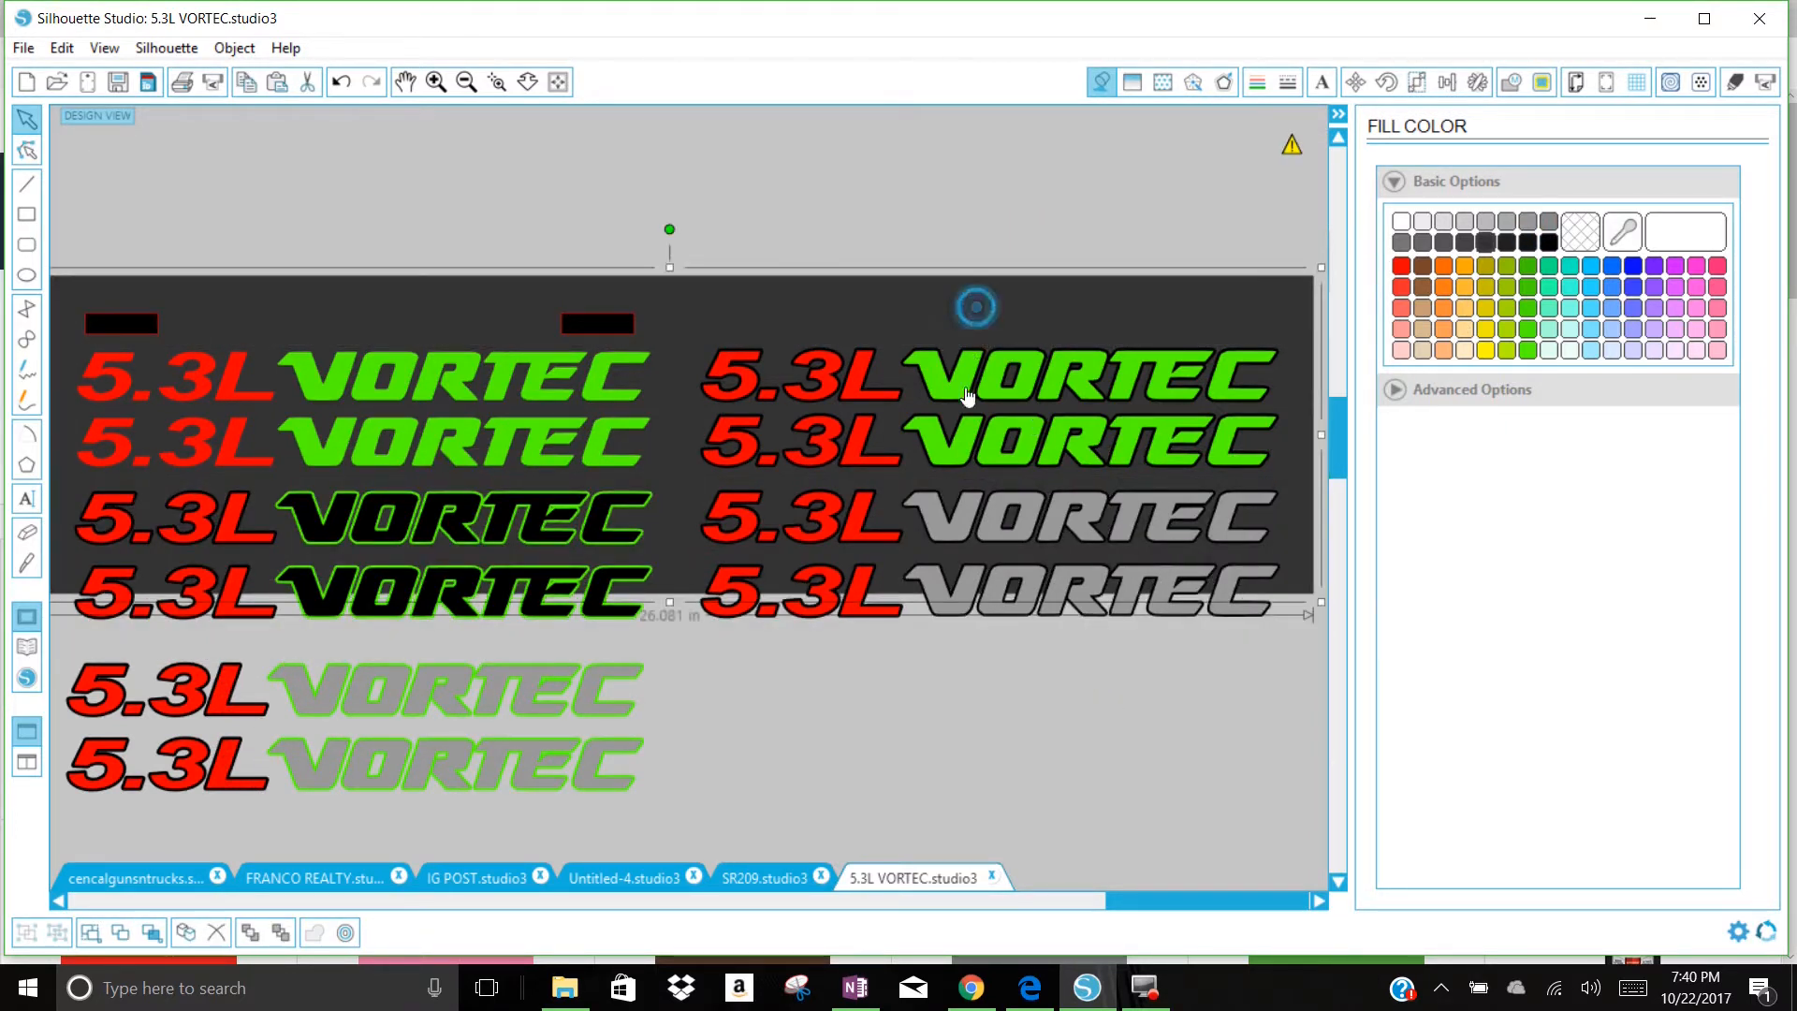
pyautogui.moveTo(672, 606); pyautogui.dragTo(704, 831)
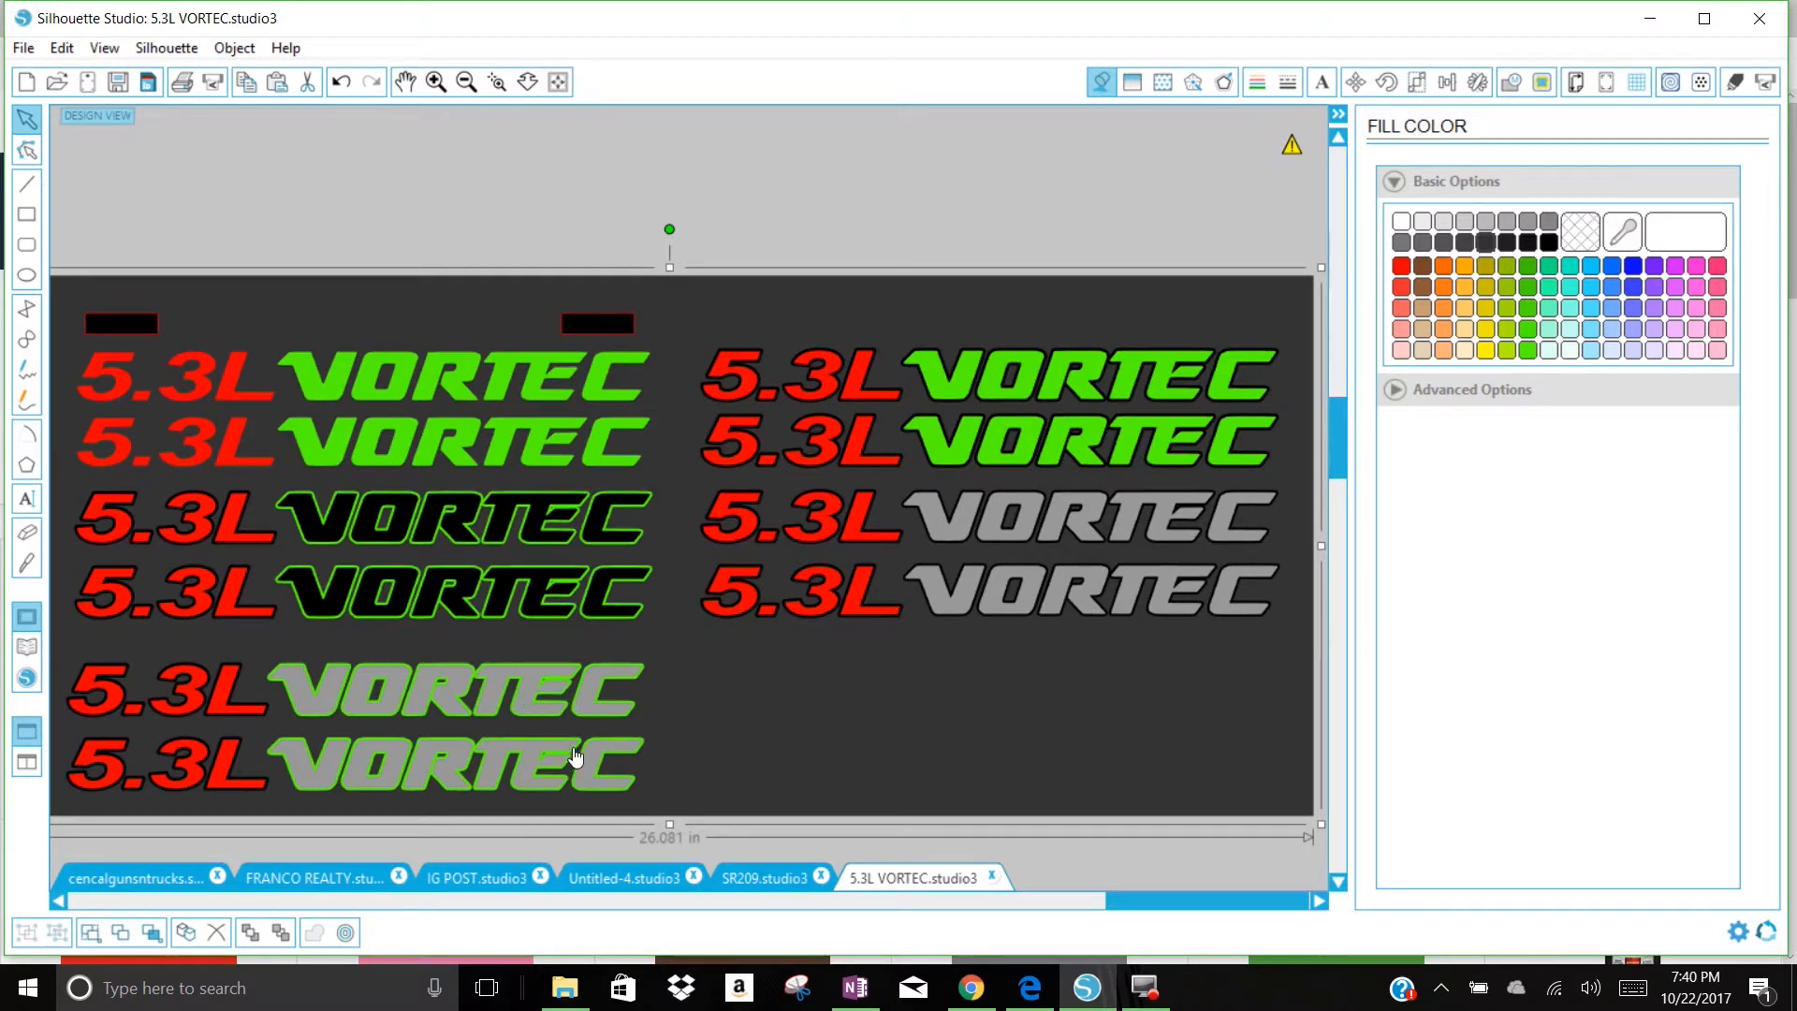
pyautogui.moveTo(788, 705); pyautogui.dragTo(766, 769)
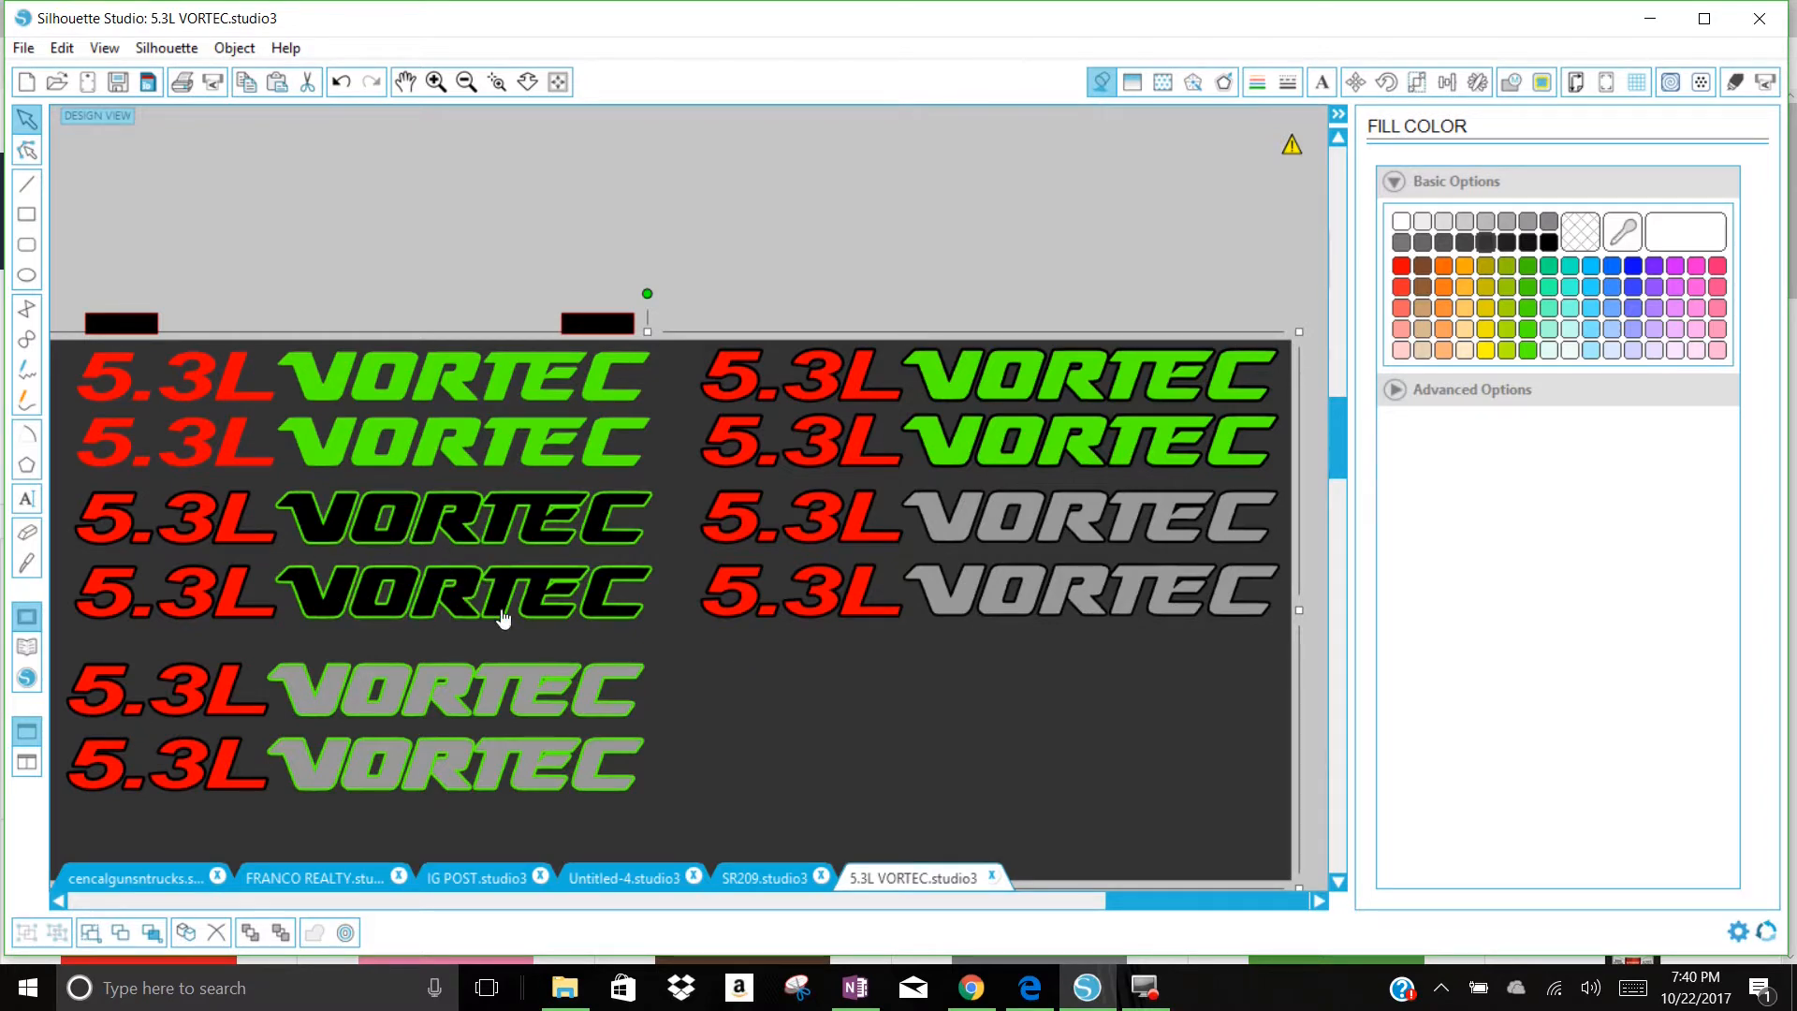
pyautogui.moveTo(702, 653); pyautogui.dragTo(734, 221)
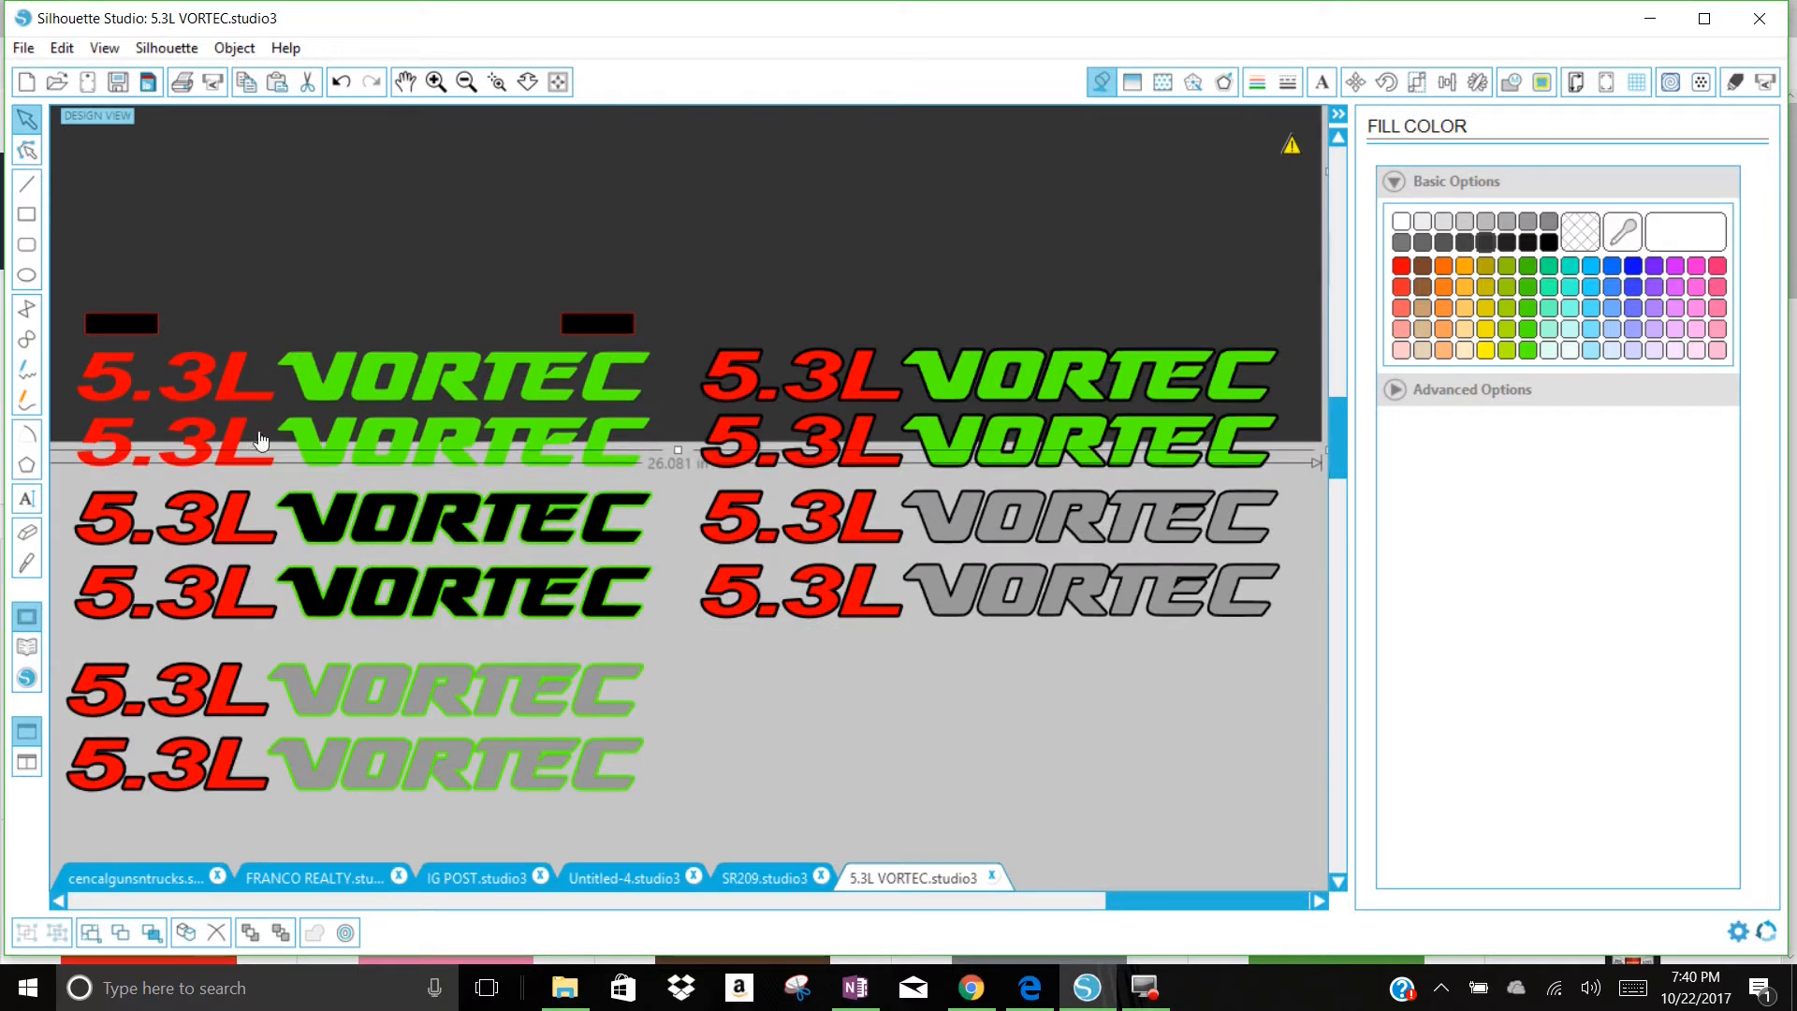
# Step: Group the two green-outlined black VORTEC decals with their 5.3L texts, undoing any accidental shift of the group
pyautogui.moveTo(65, 491); pyautogui.dragTo(644, 646)
pyautogui.rightClick(600, 606)
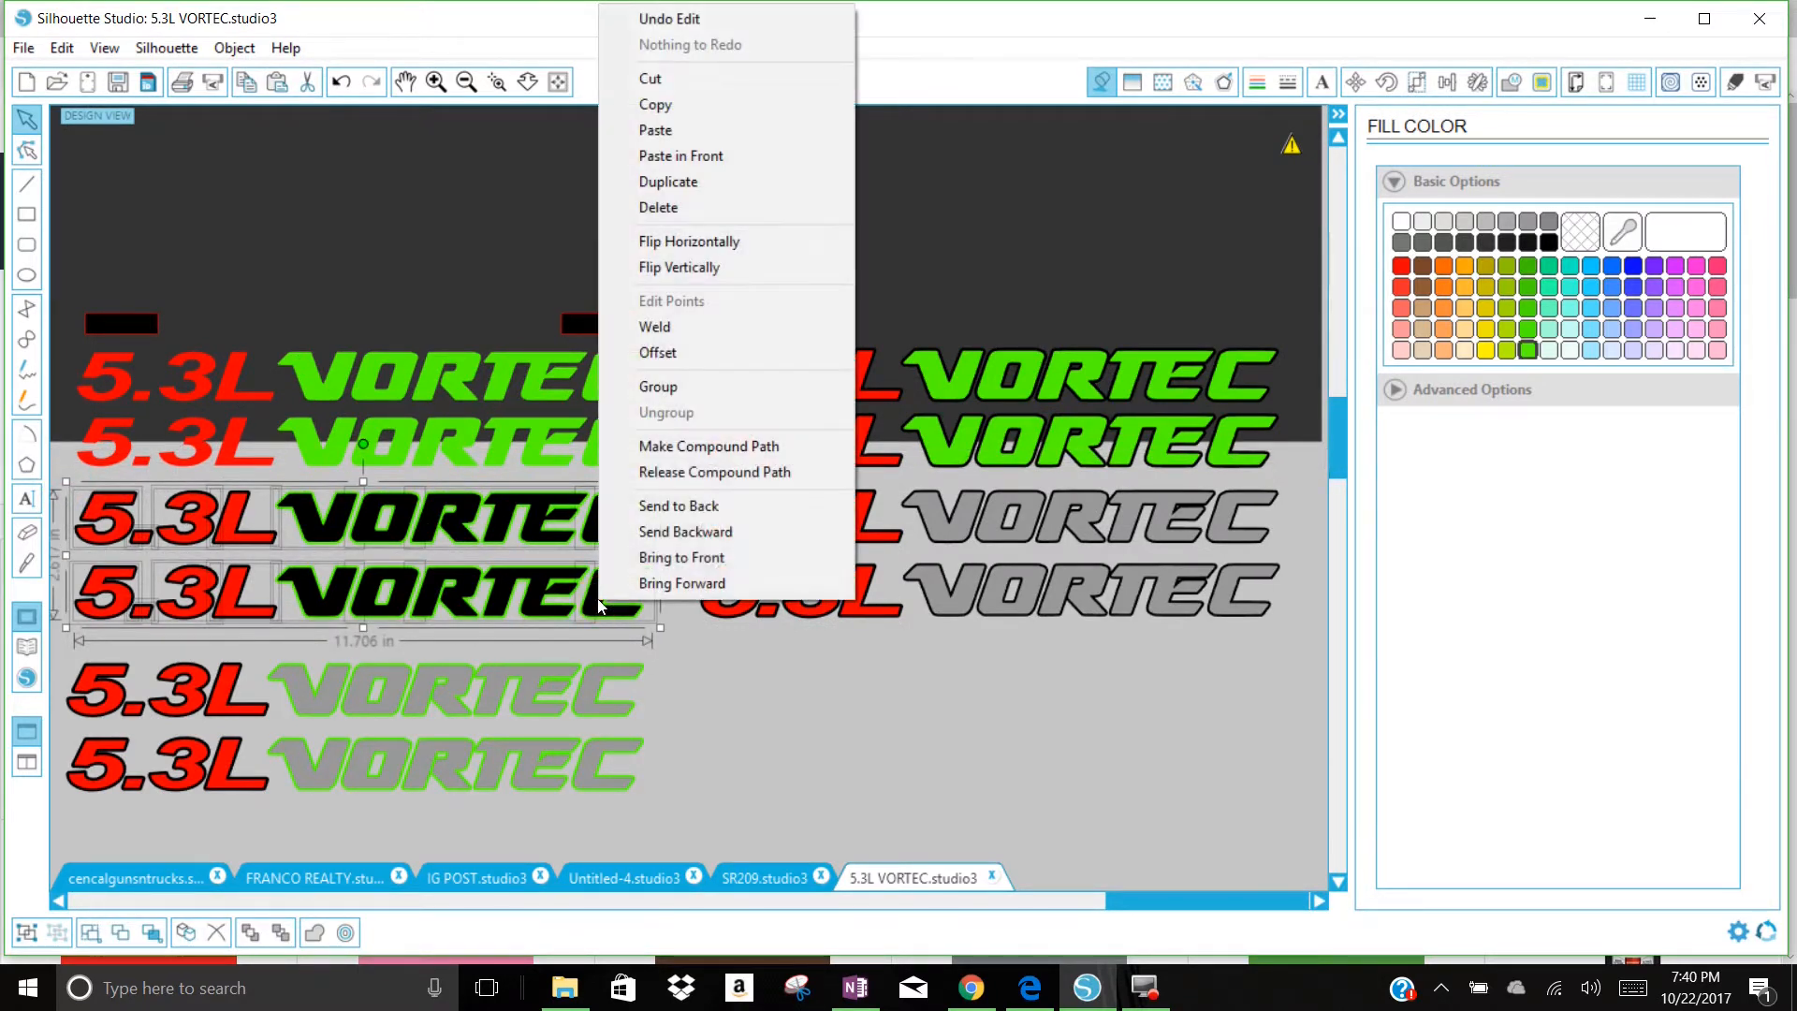
pyautogui.click(700, 384)
pyautogui.click(740, 744)
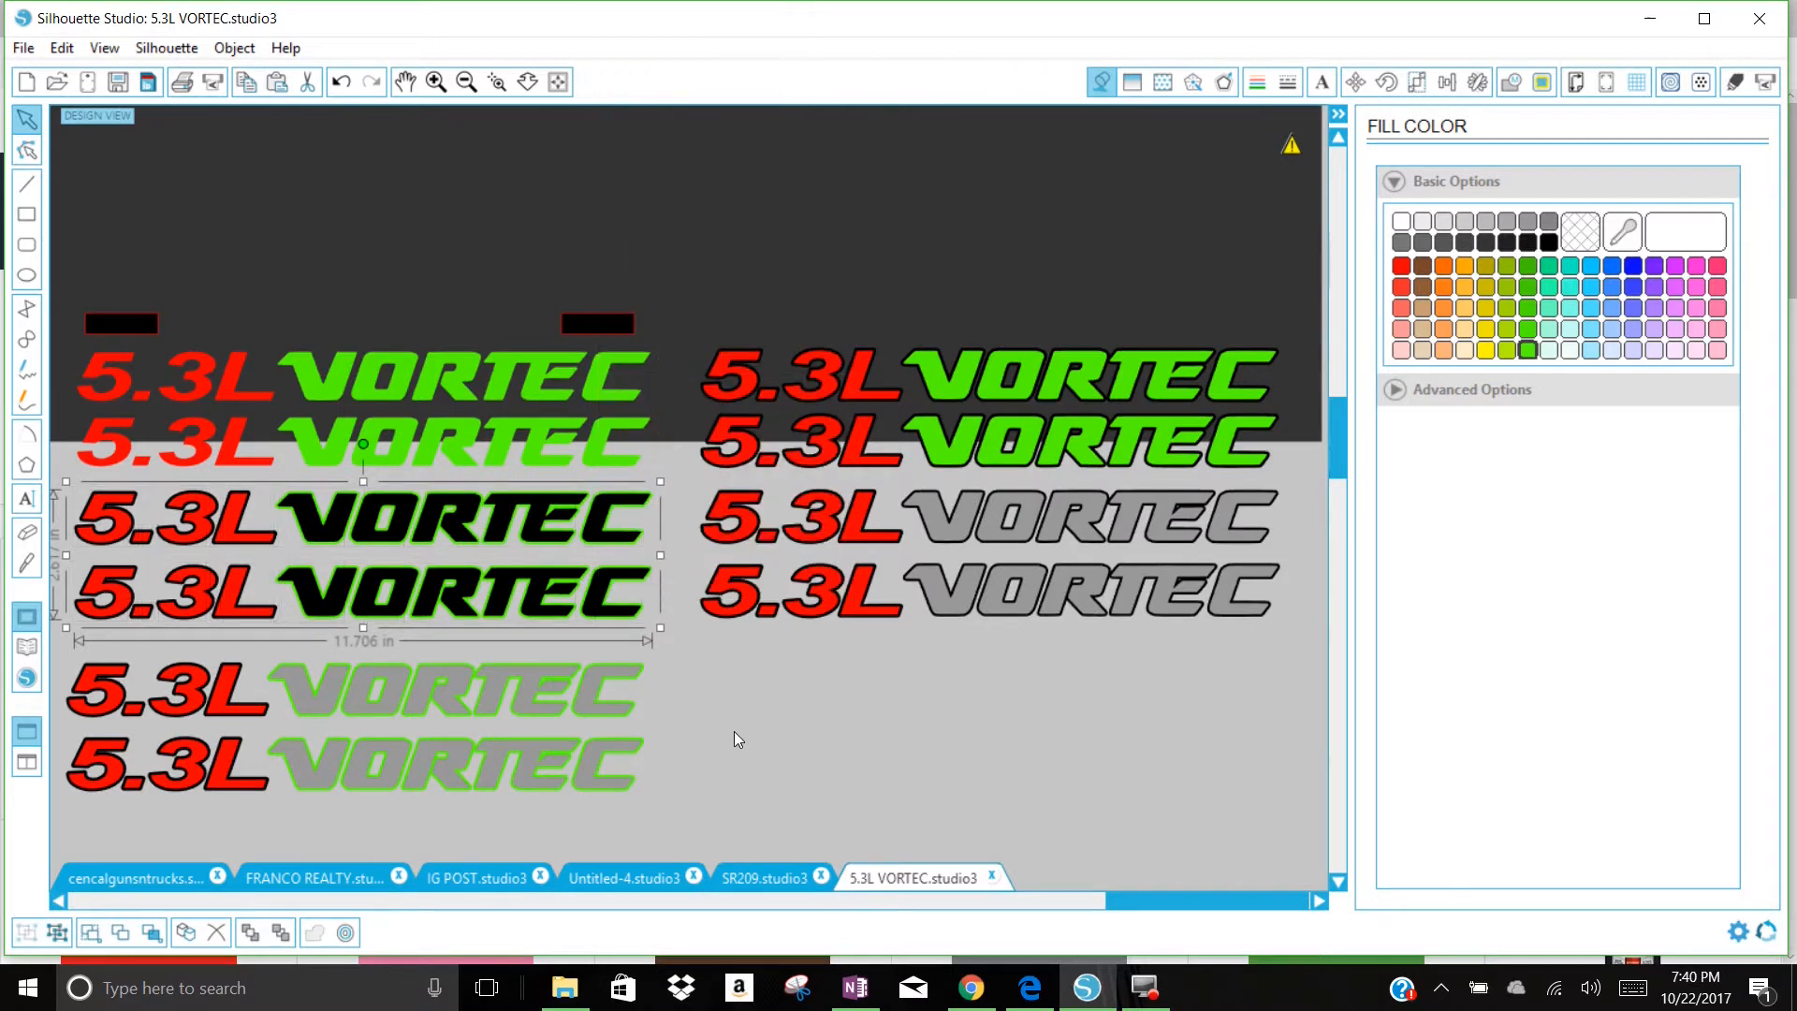
pyautogui.moveTo(604, 597); pyautogui.dragTo(596, 602)
pyautogui.click(344, 83)
# Step: Duplicate the grouped green-outlined black decals and move the copy across the canvas, above the grey decals beside the page
pyautogui.click(593, 602)
pyautogui.rightClick(593, 603)
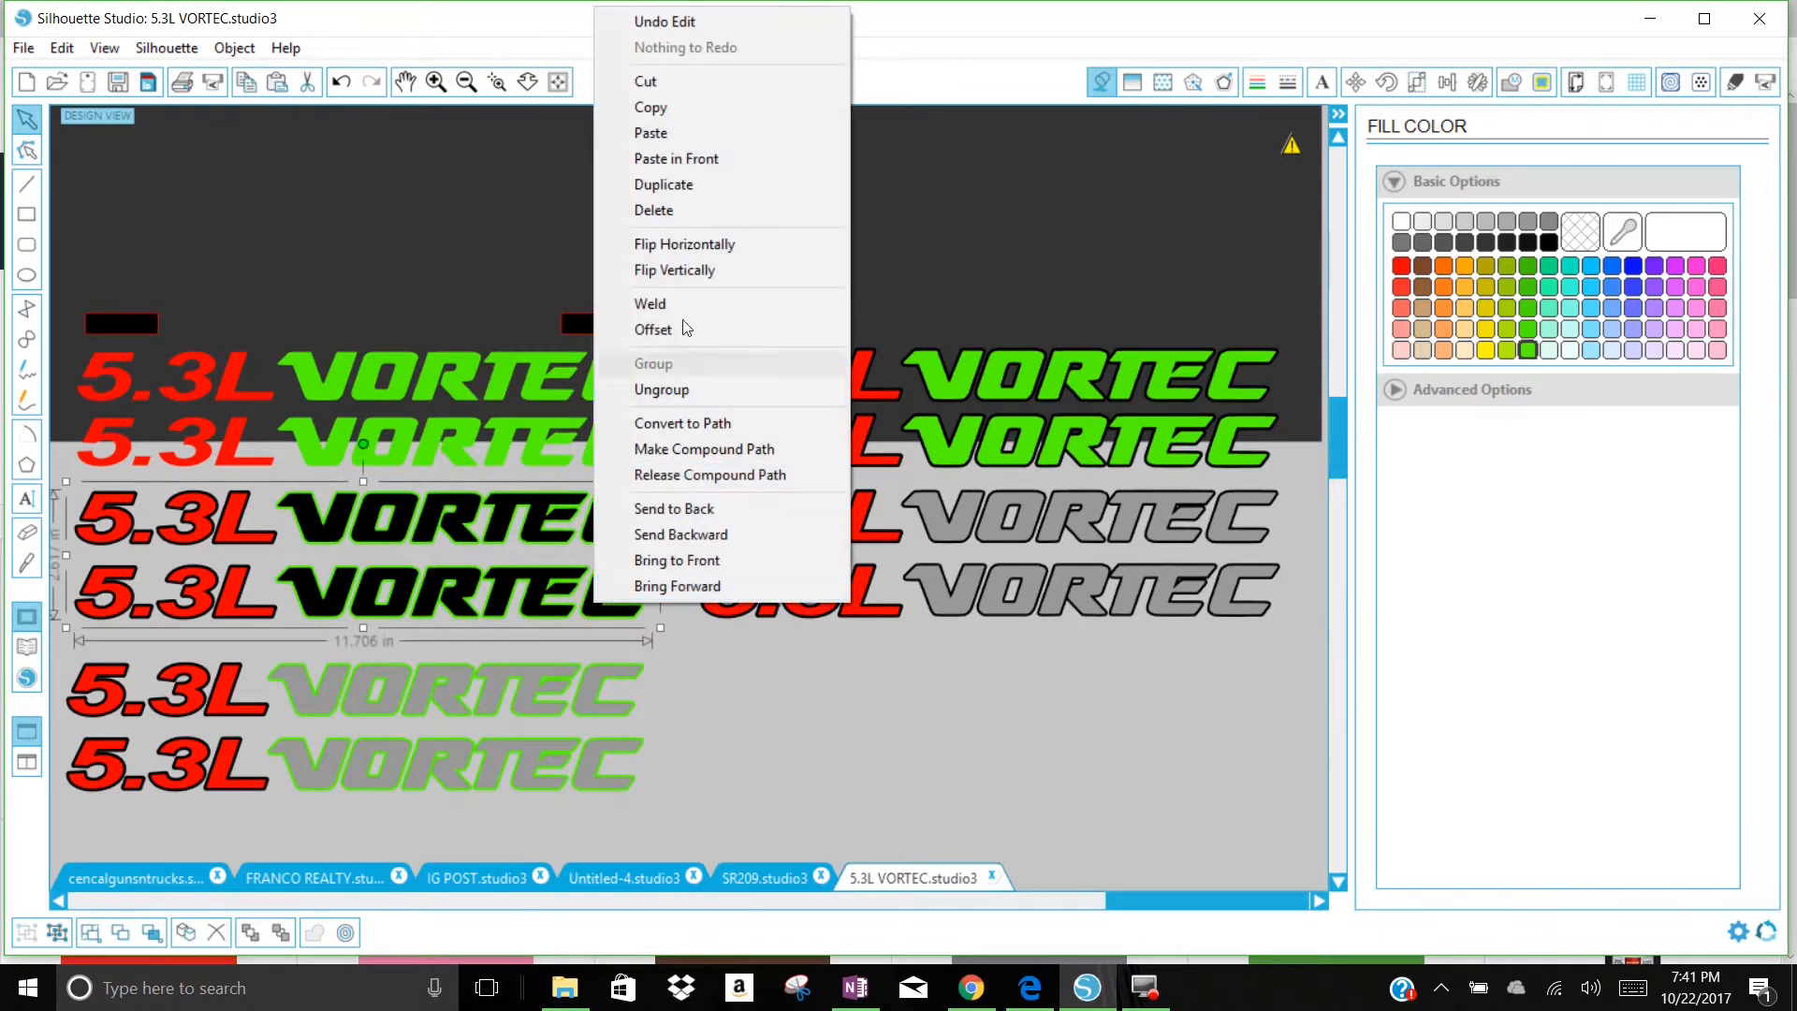
pyautogui.click(674, 185)
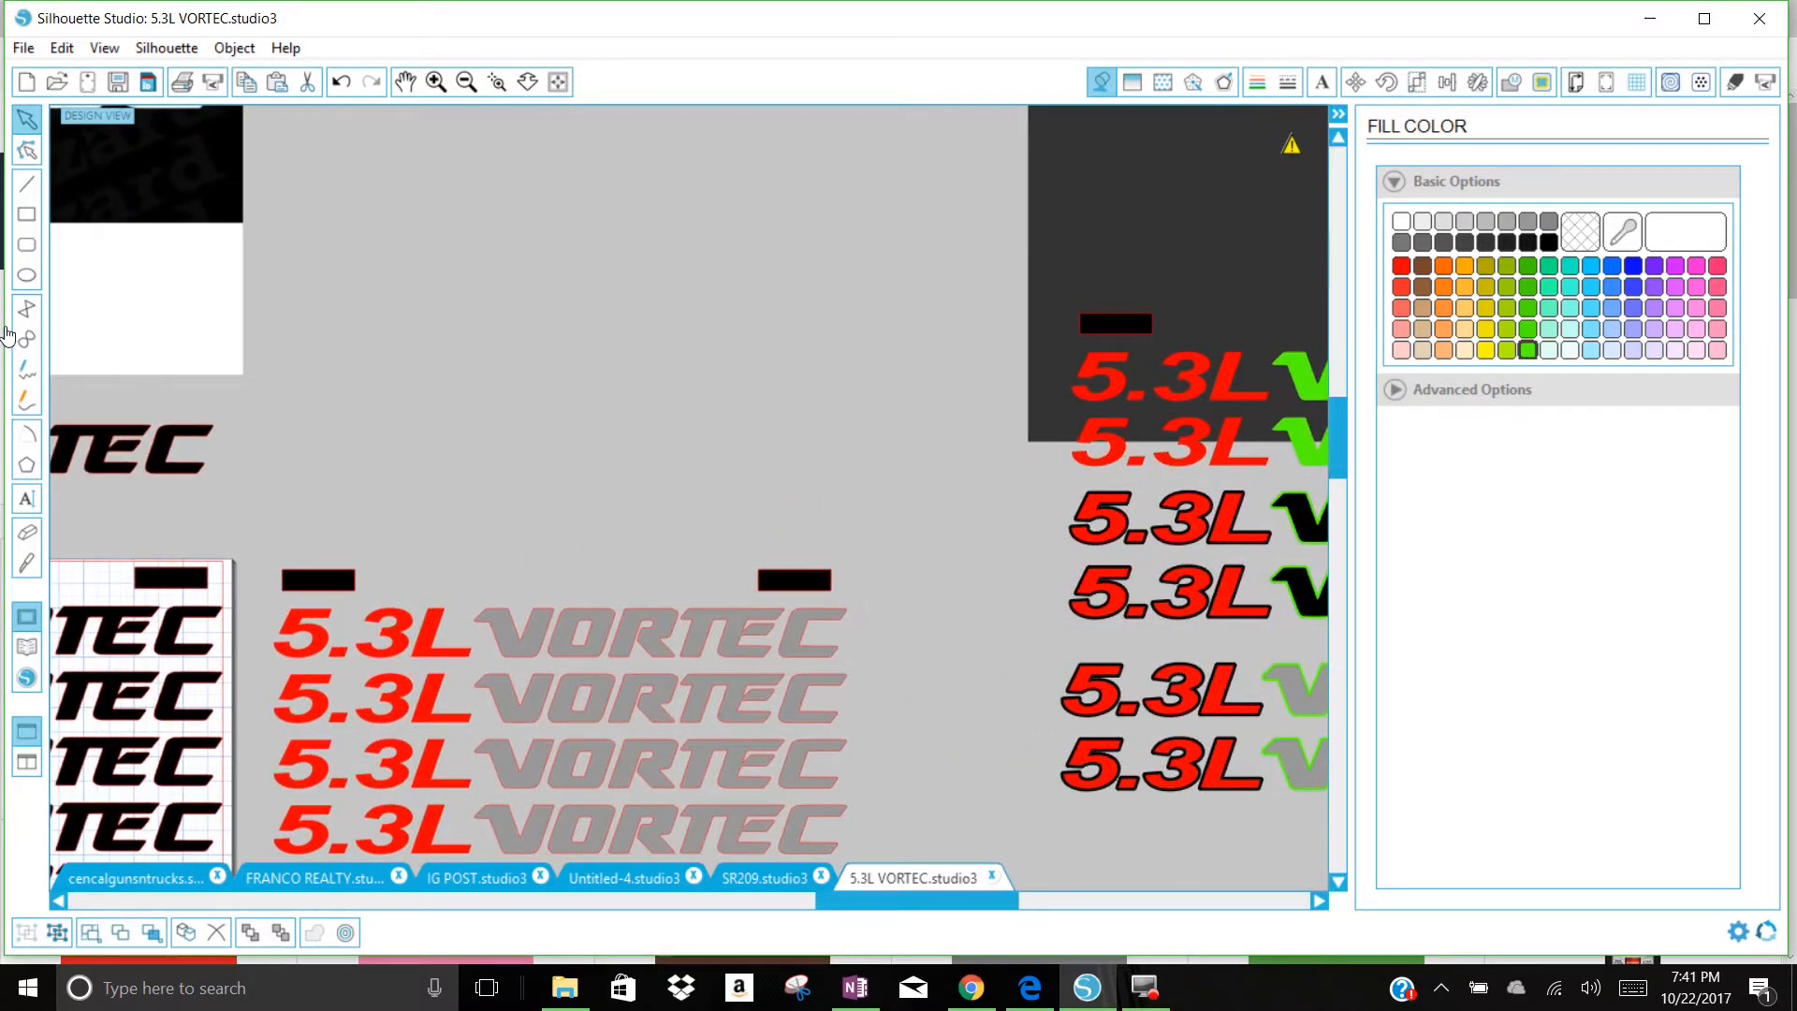
pyautogui.moveTo(8, 335); pyautogui.dragTo(1214, 431)
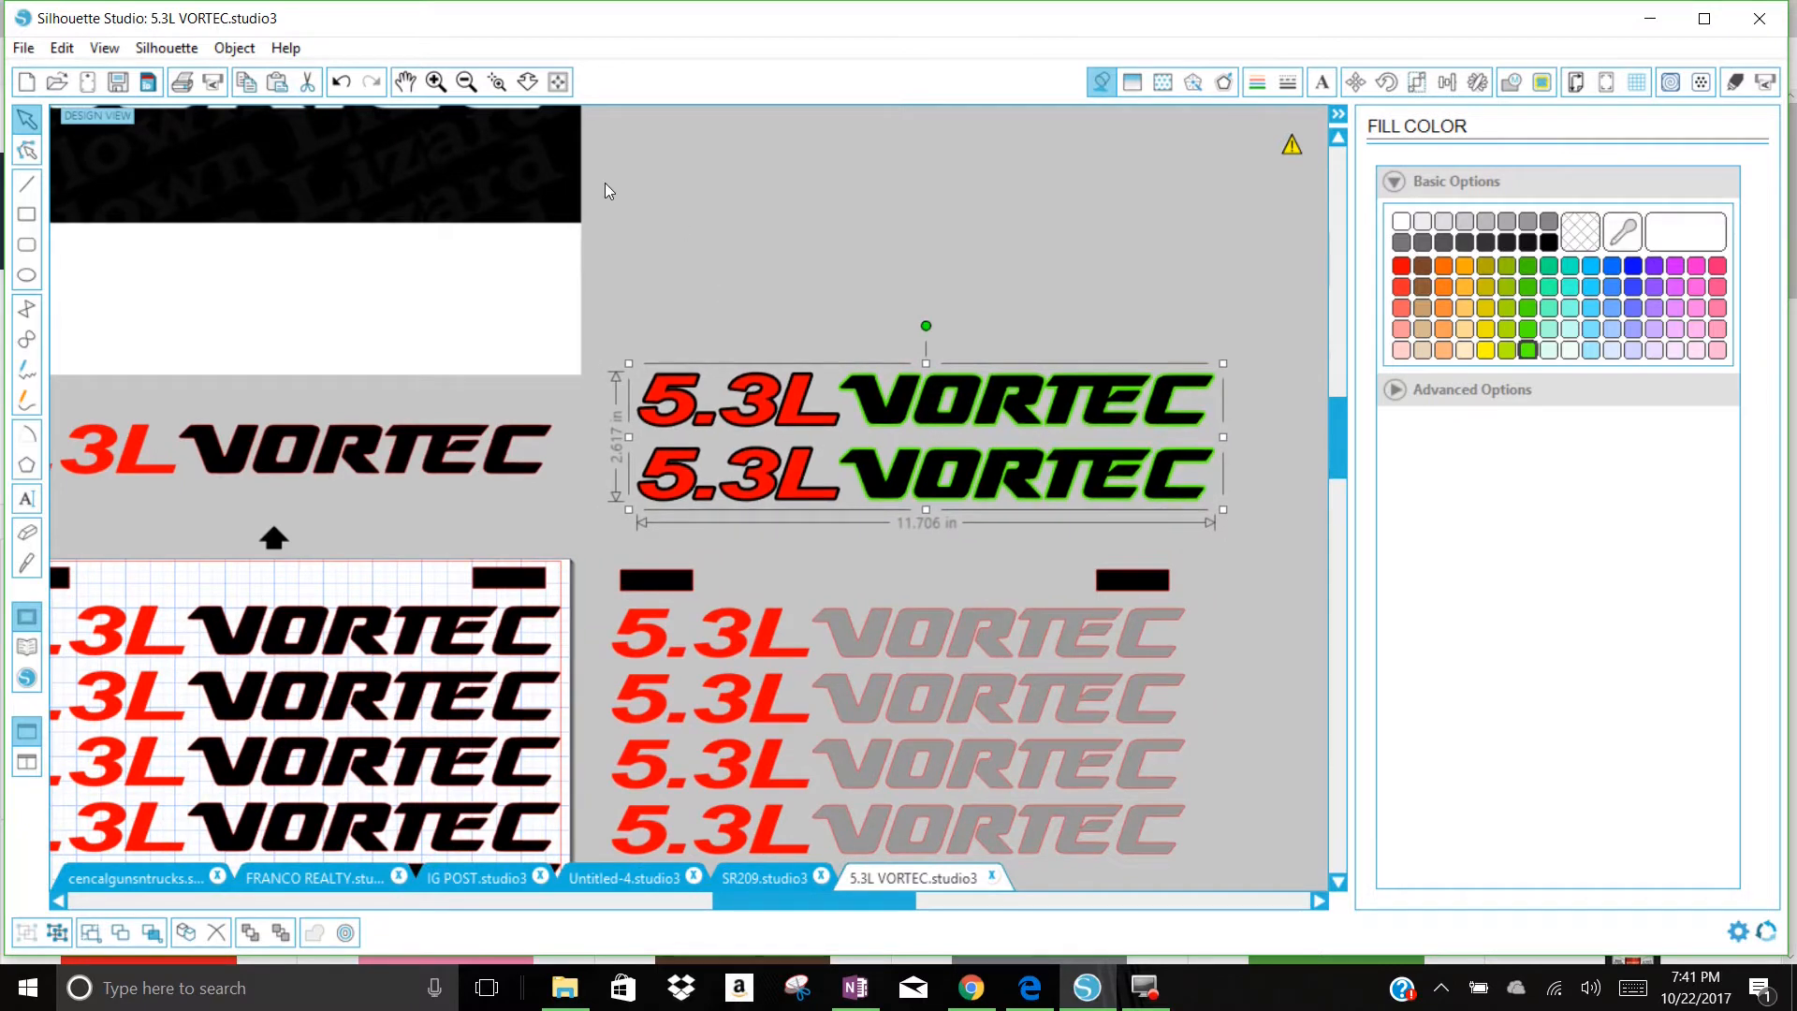
# Step: Move the eight black VORTEC decals and their two black bars off the page, into the empty area to its left
pyautogui.click(466, 81)
pyautogui.click(466, 82)
pyautogui.click(466, 81)
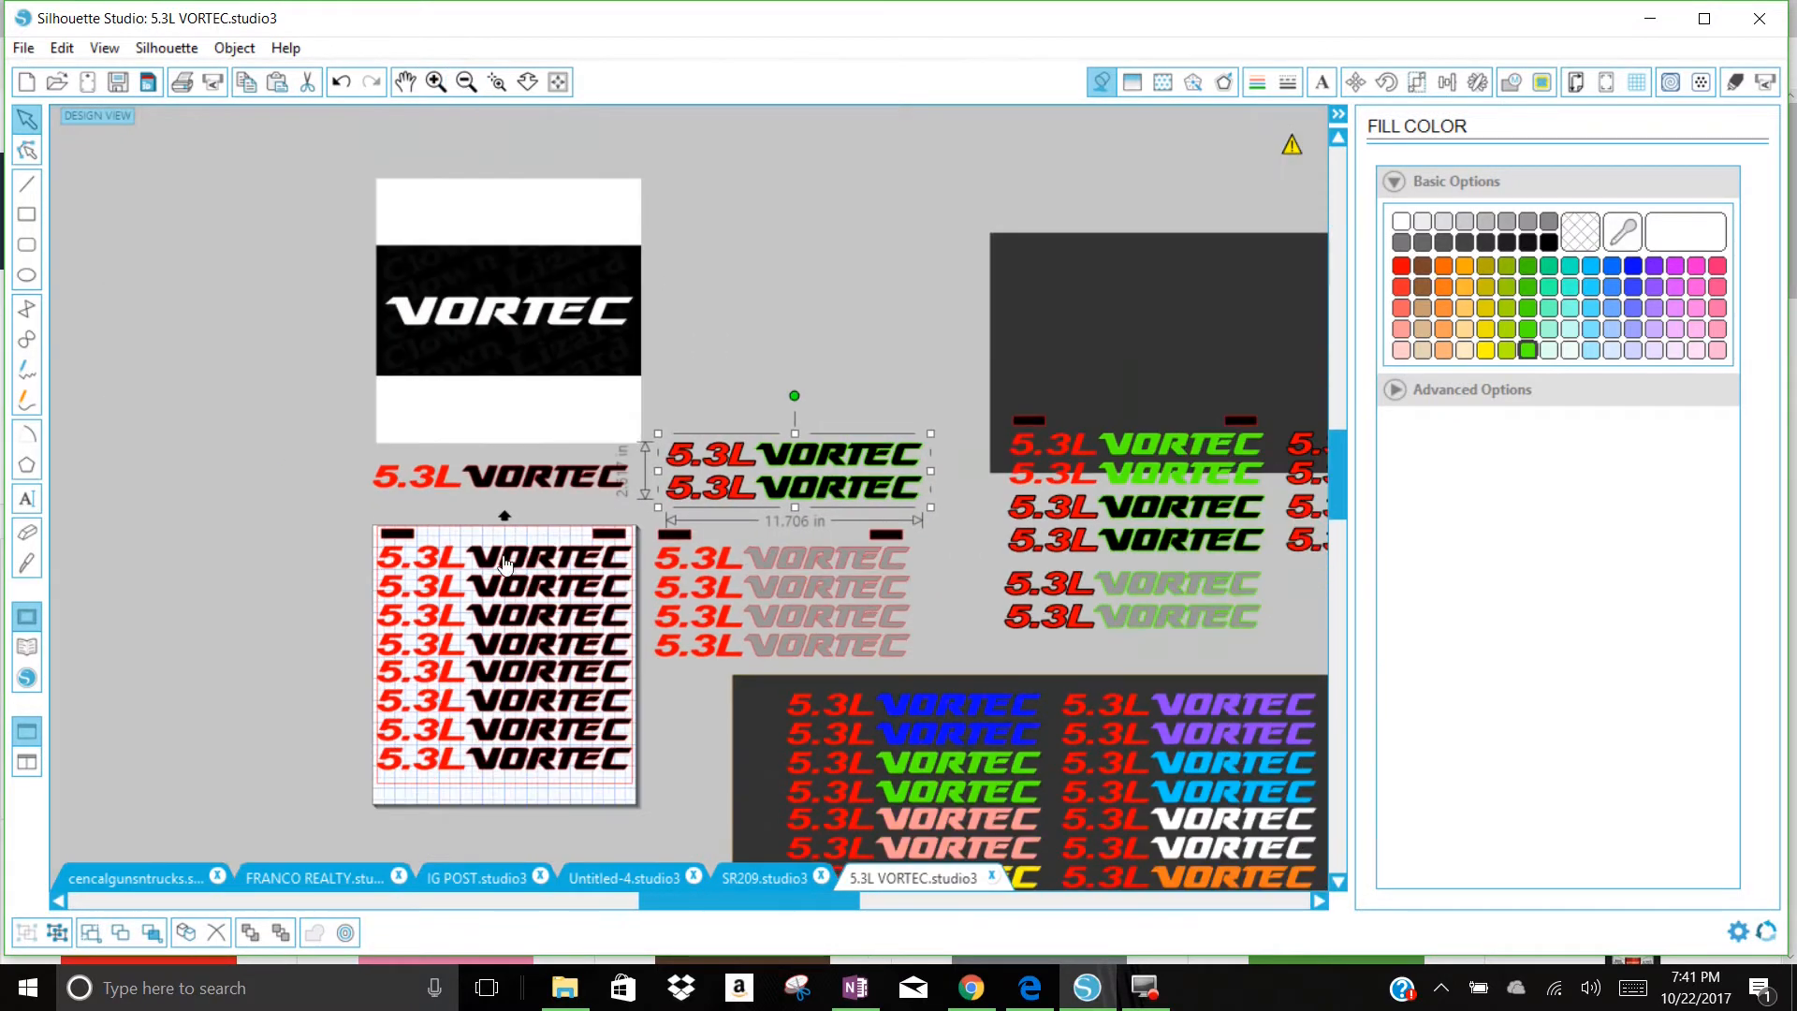
pyautogui.moveTo(331, 533); pyautogui.dragTo(640, 793)
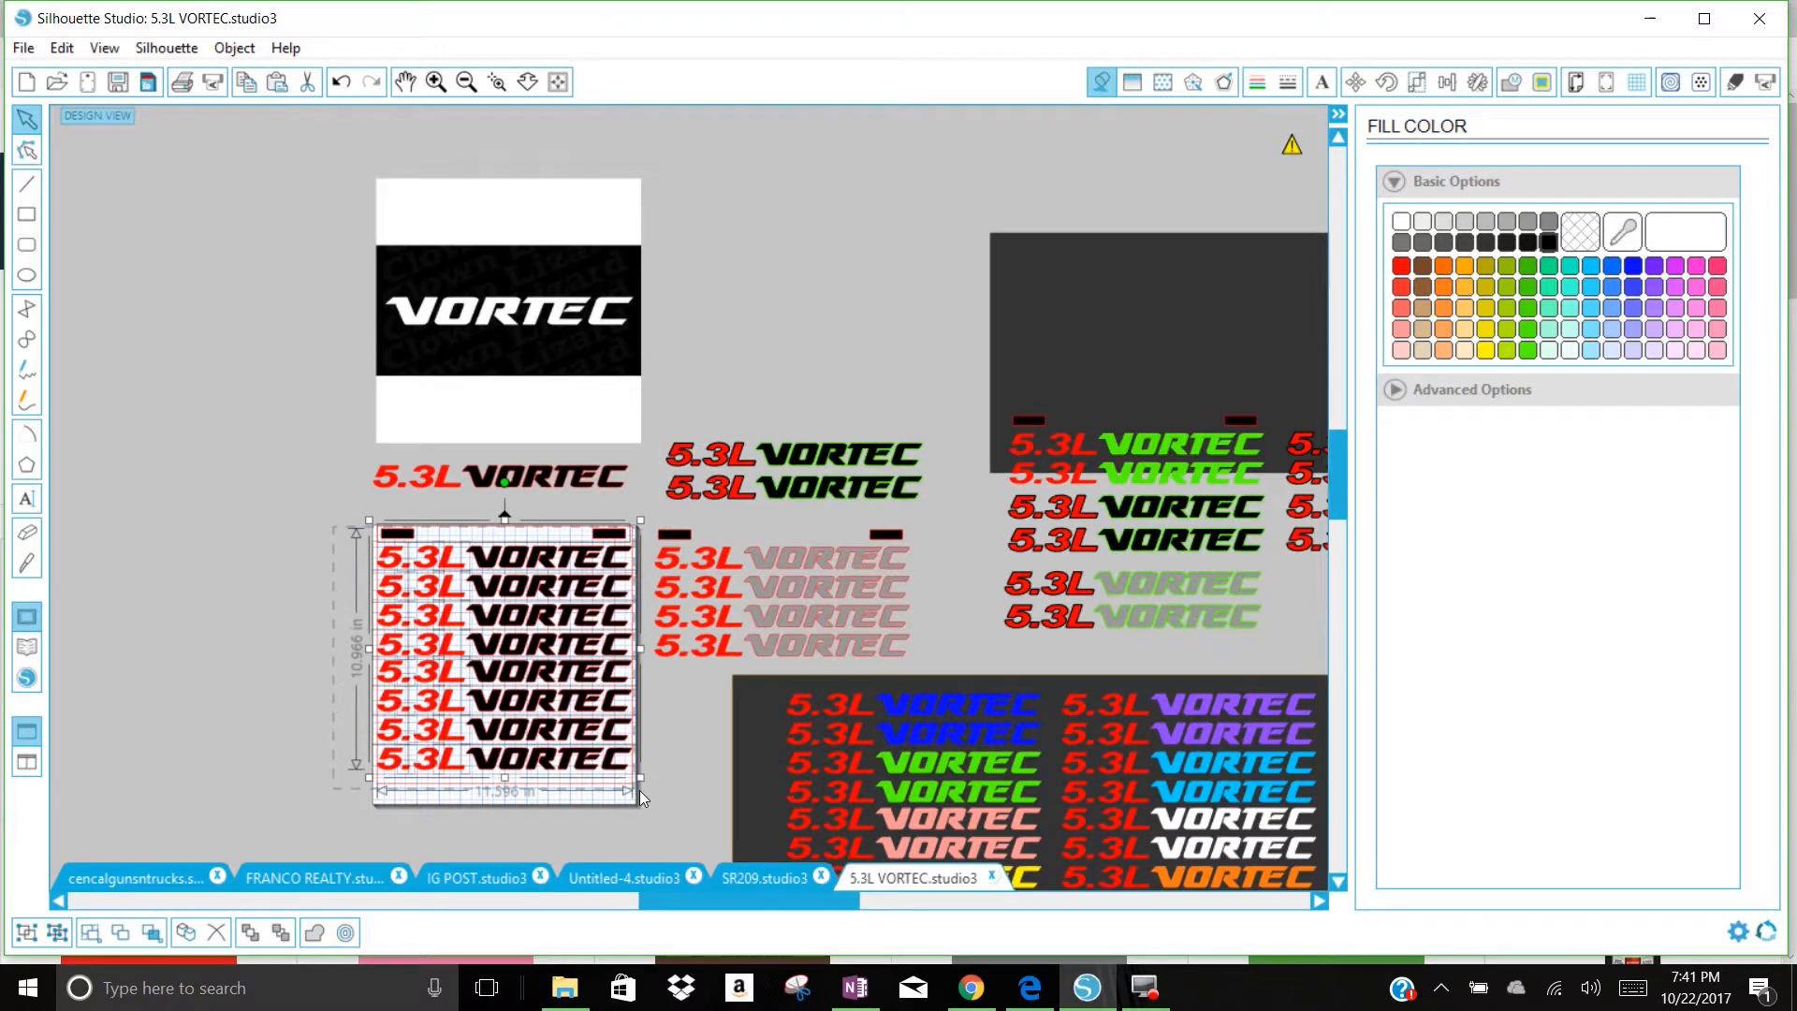
pyautogui.moveTo(620, 530); pyautogui.dragTo(269, 477)
# Step: Move the grouped green-outlined black decals onto the empty page and position them near its upper edge
pyautogui.moveTo(714, 468); pyautogui.dragTo(431, 564)
pyautogui.click(442, 506)
pyautogui.click(434, 82)
pyautogui.click(435, 81)
pyautogui.click(405, 81)
pyautogui.moveTo(460, 517); pyautogui.dragTo(842, 221)
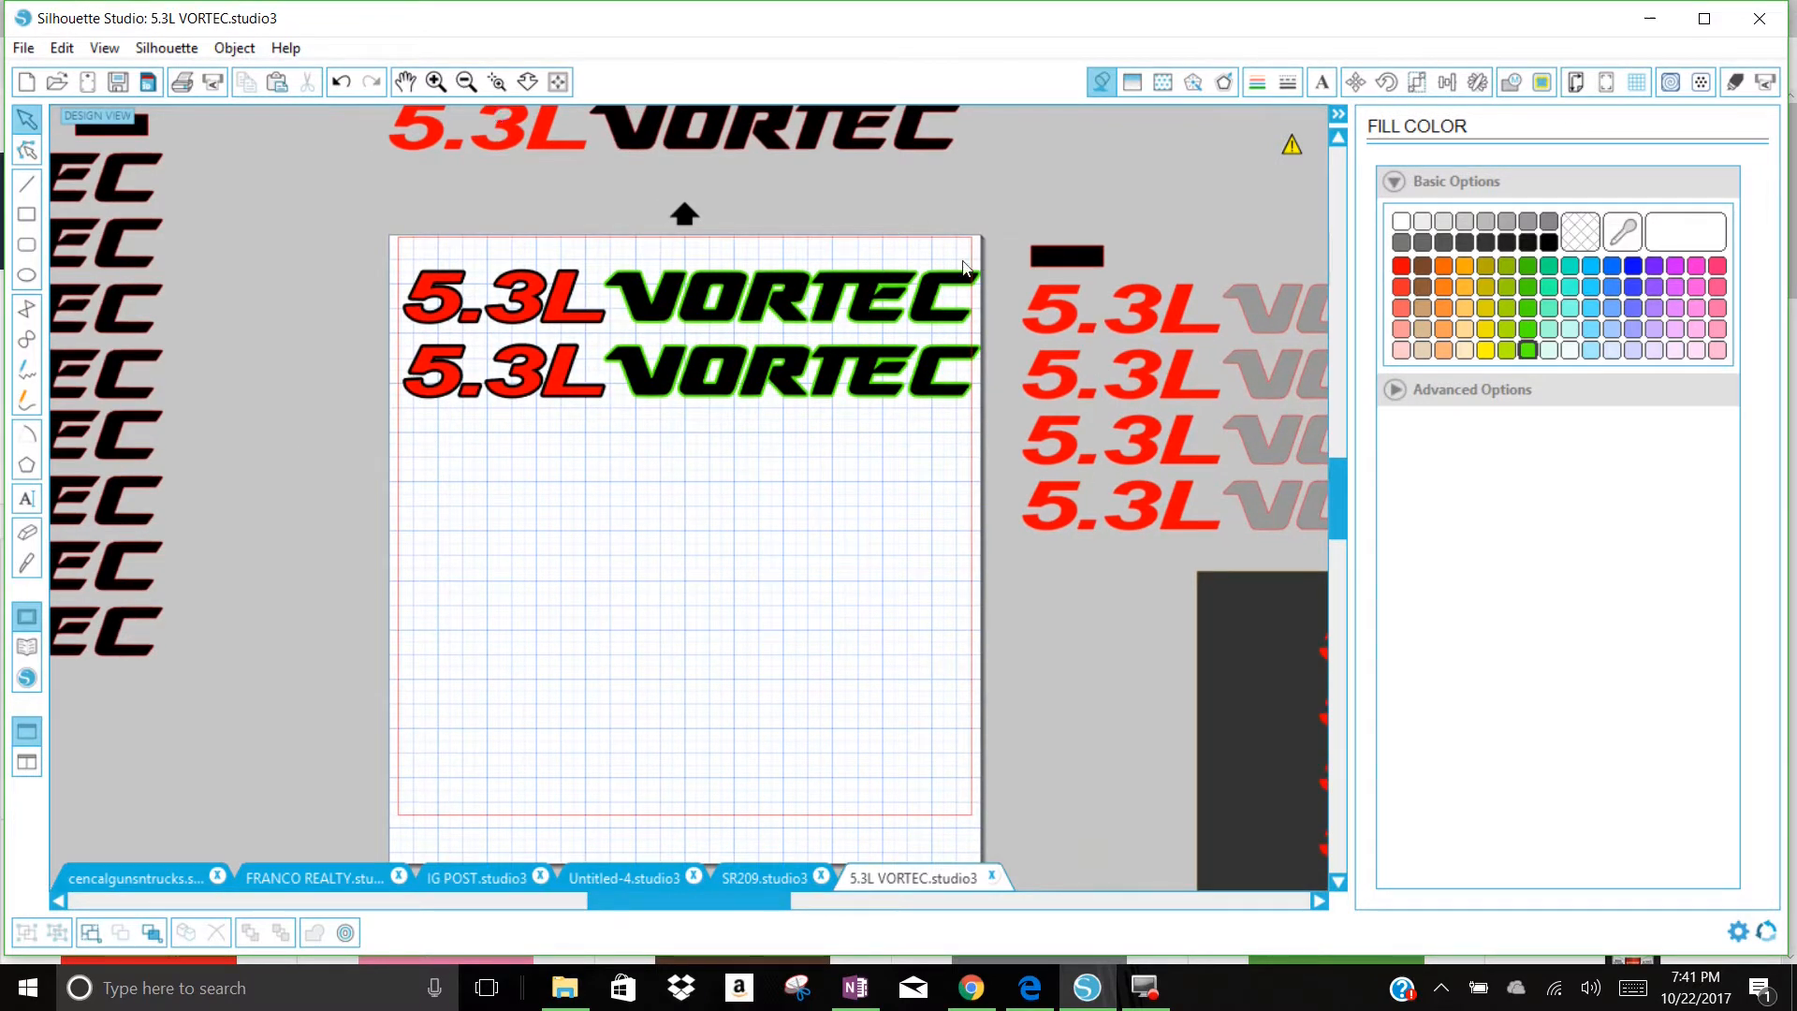
pyautogui.moveTo(691, 323); pyautogui.dragTo(686, 324)
# Step: Shrink the decal group to about 11.63 in wide and nudge it left to sit just inside the page's left cut margin
pyautogui.click(435, 73)
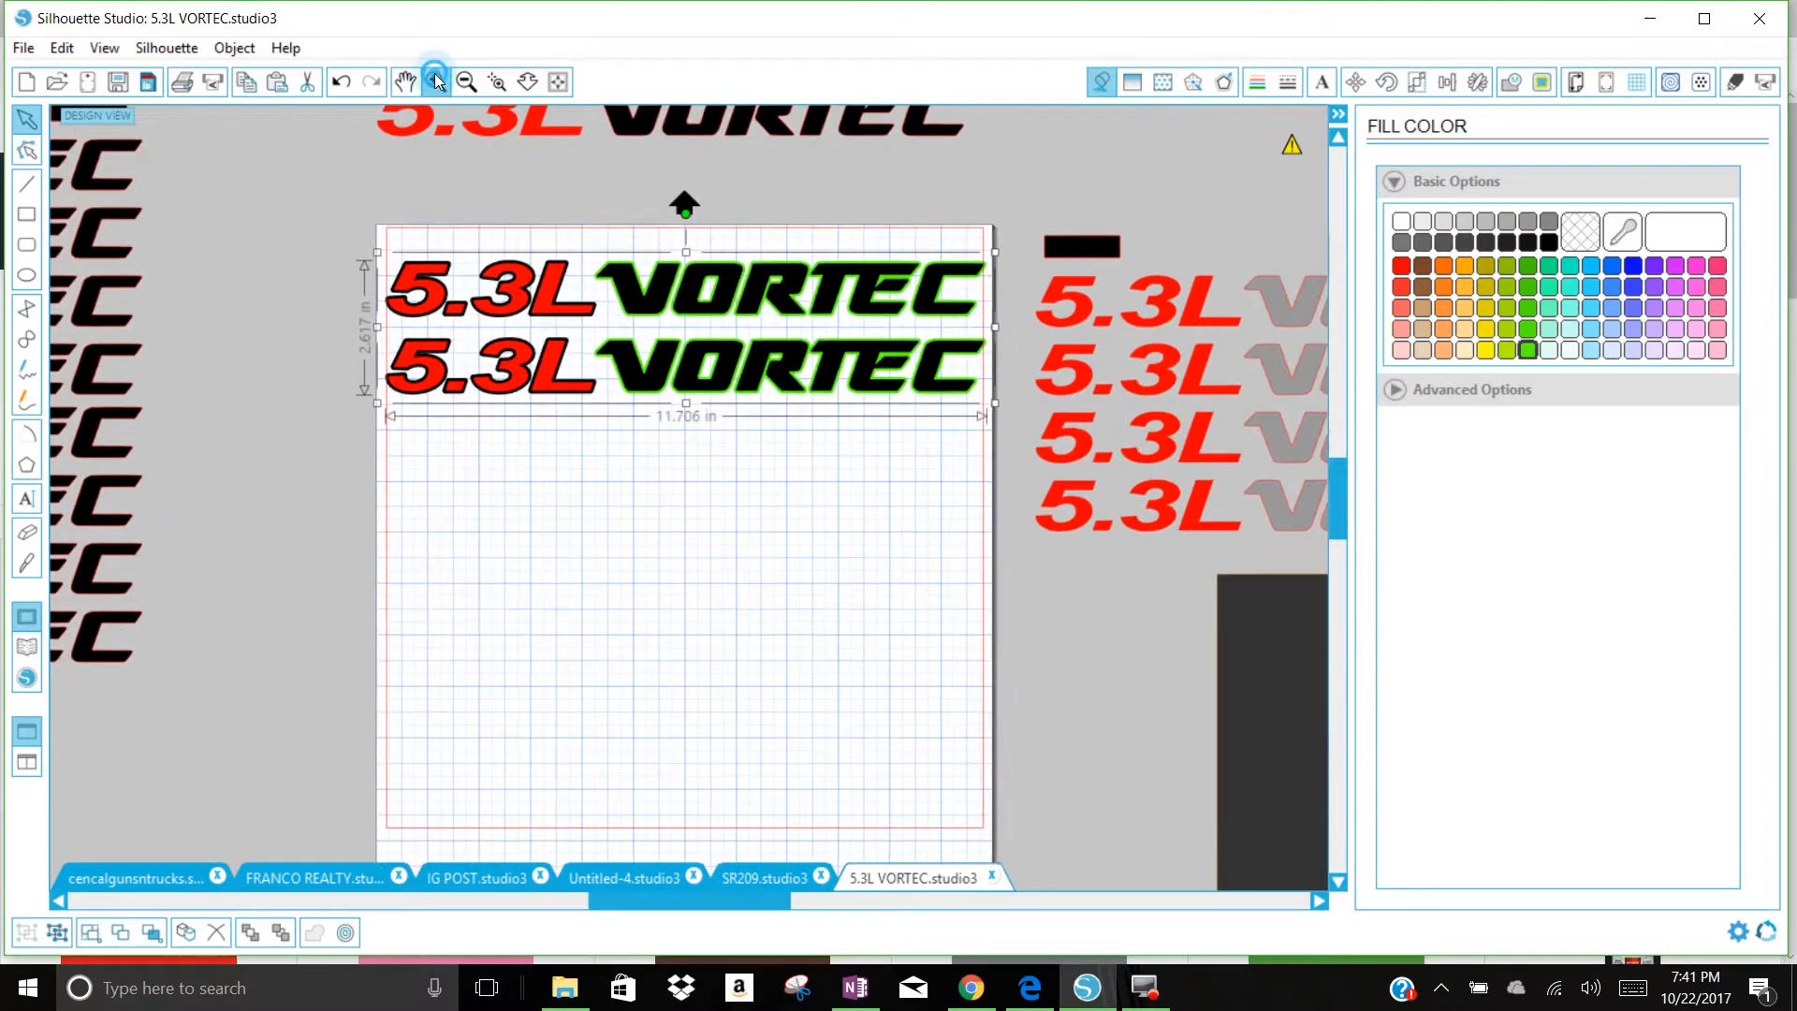
pyautogui.click(435, 73)
pyautogui.click(408, 81)
pyautogui.moveTo(429, 448); pyautogui.dragTo(879, 588)
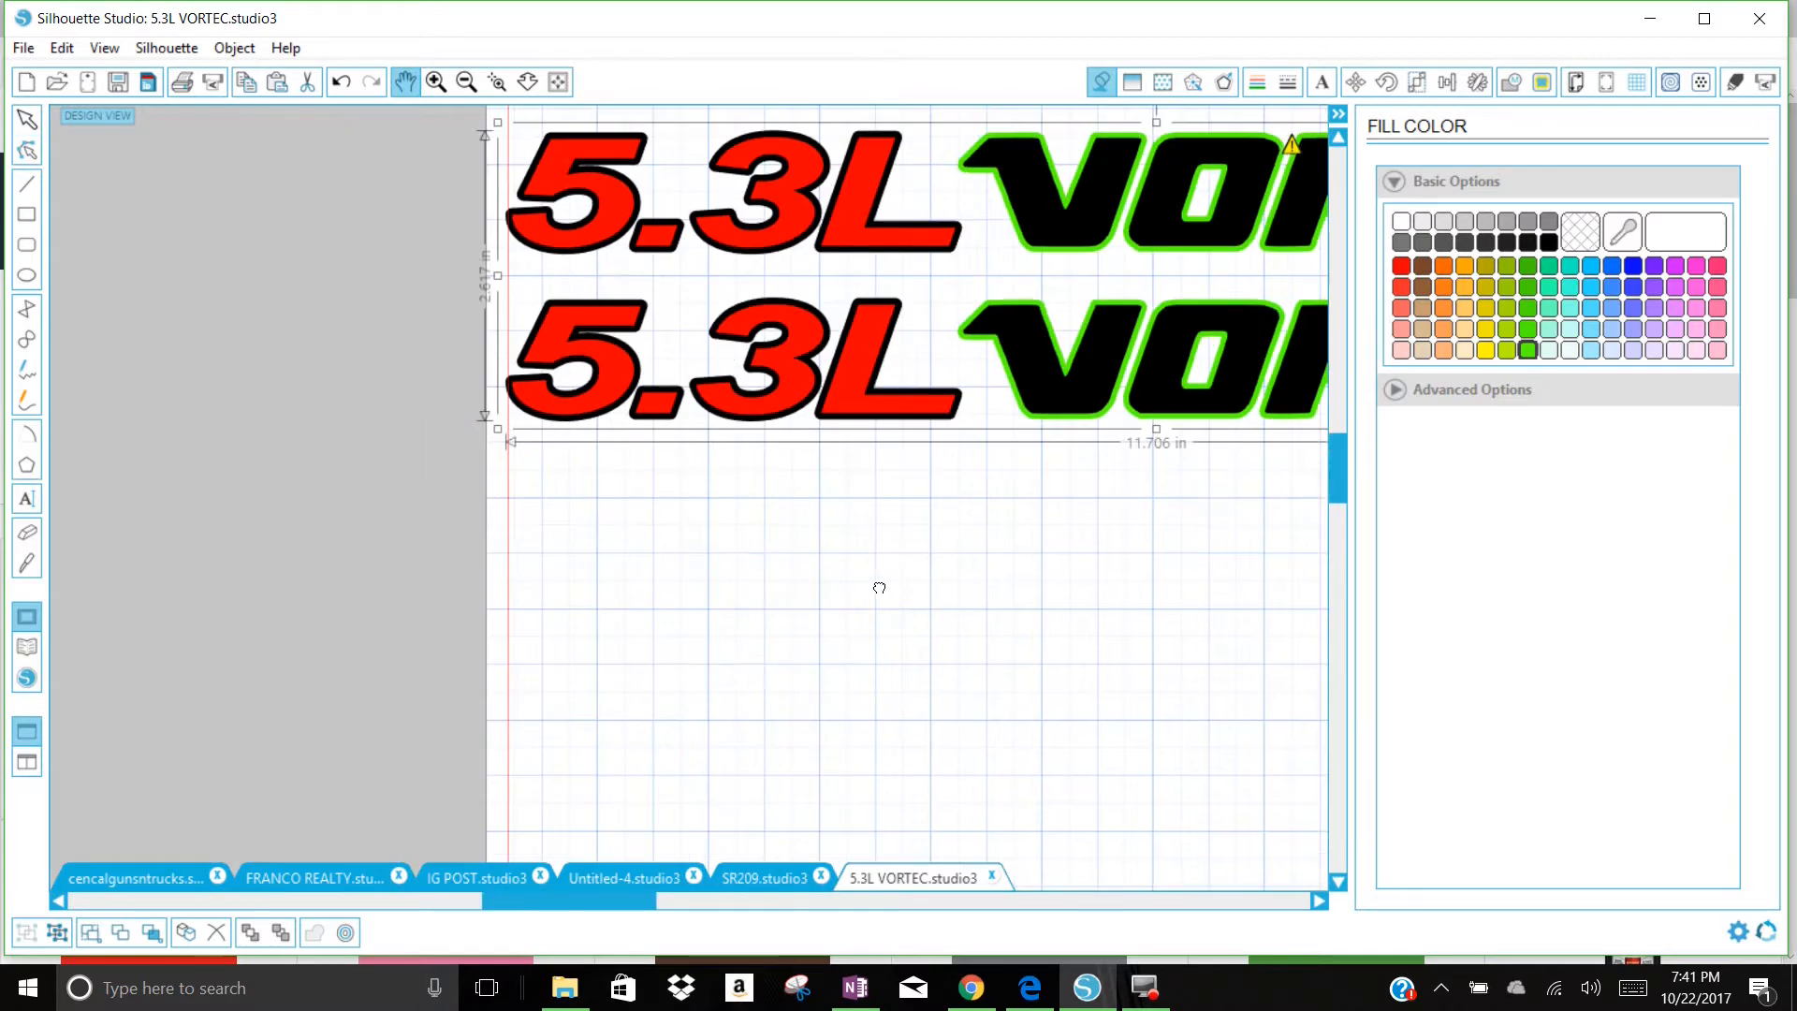
pyautogui.moveTo(729, 599); pyautogui.dragTo(607, 738)
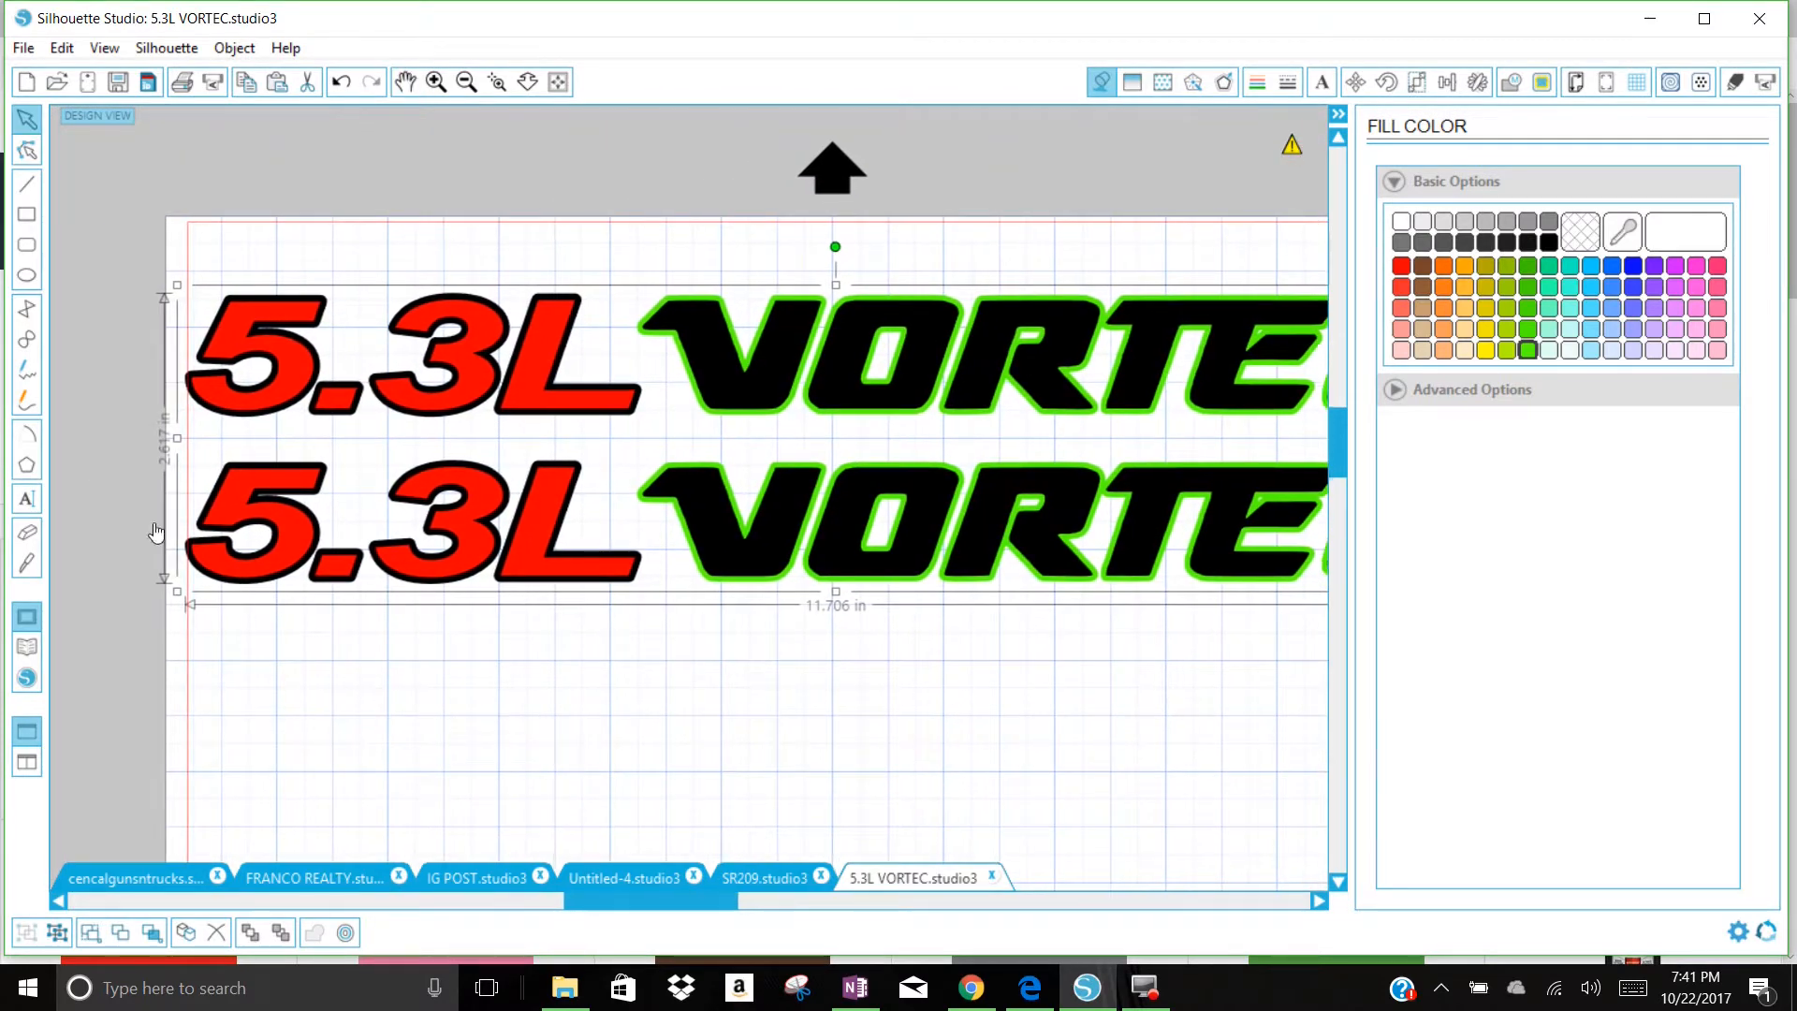
pyautogui.moveTo(177, 439); pyautogui.dragTo(191, 444)
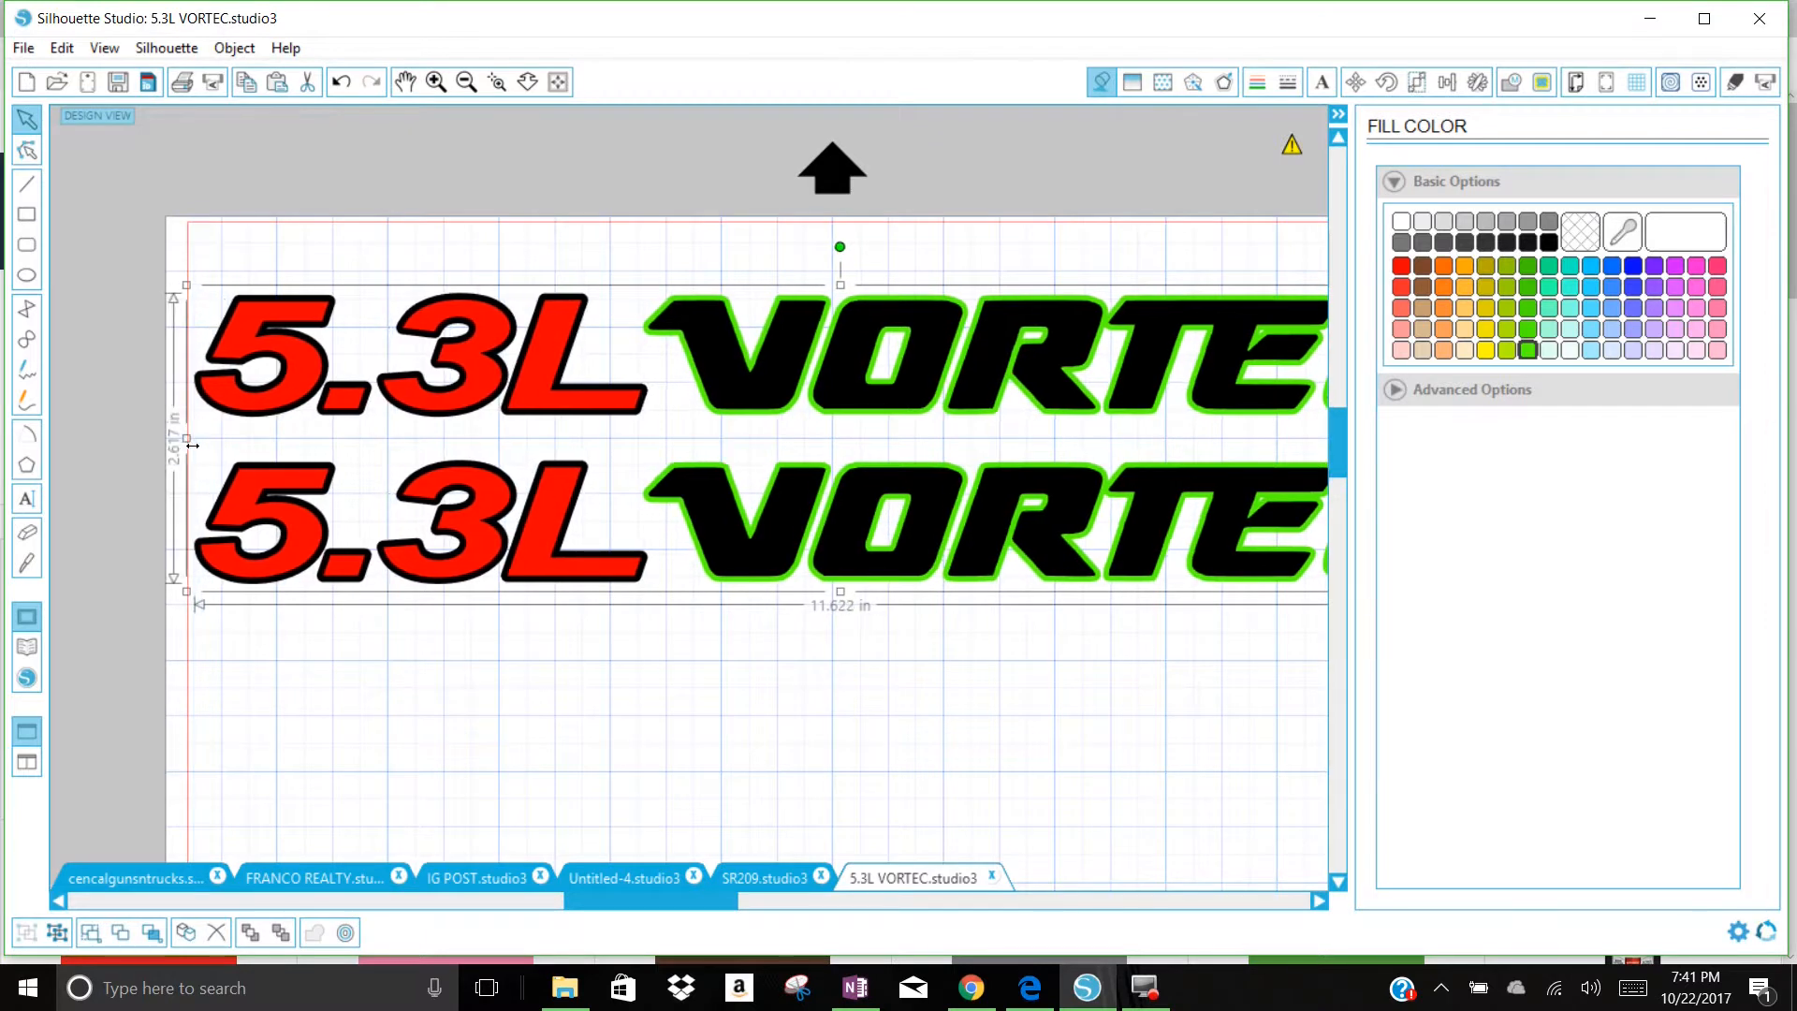
pyautogui.press('Left')
pyautogui.press('Left')
pyautogui.press('Left')
pyautogui.press('Left')
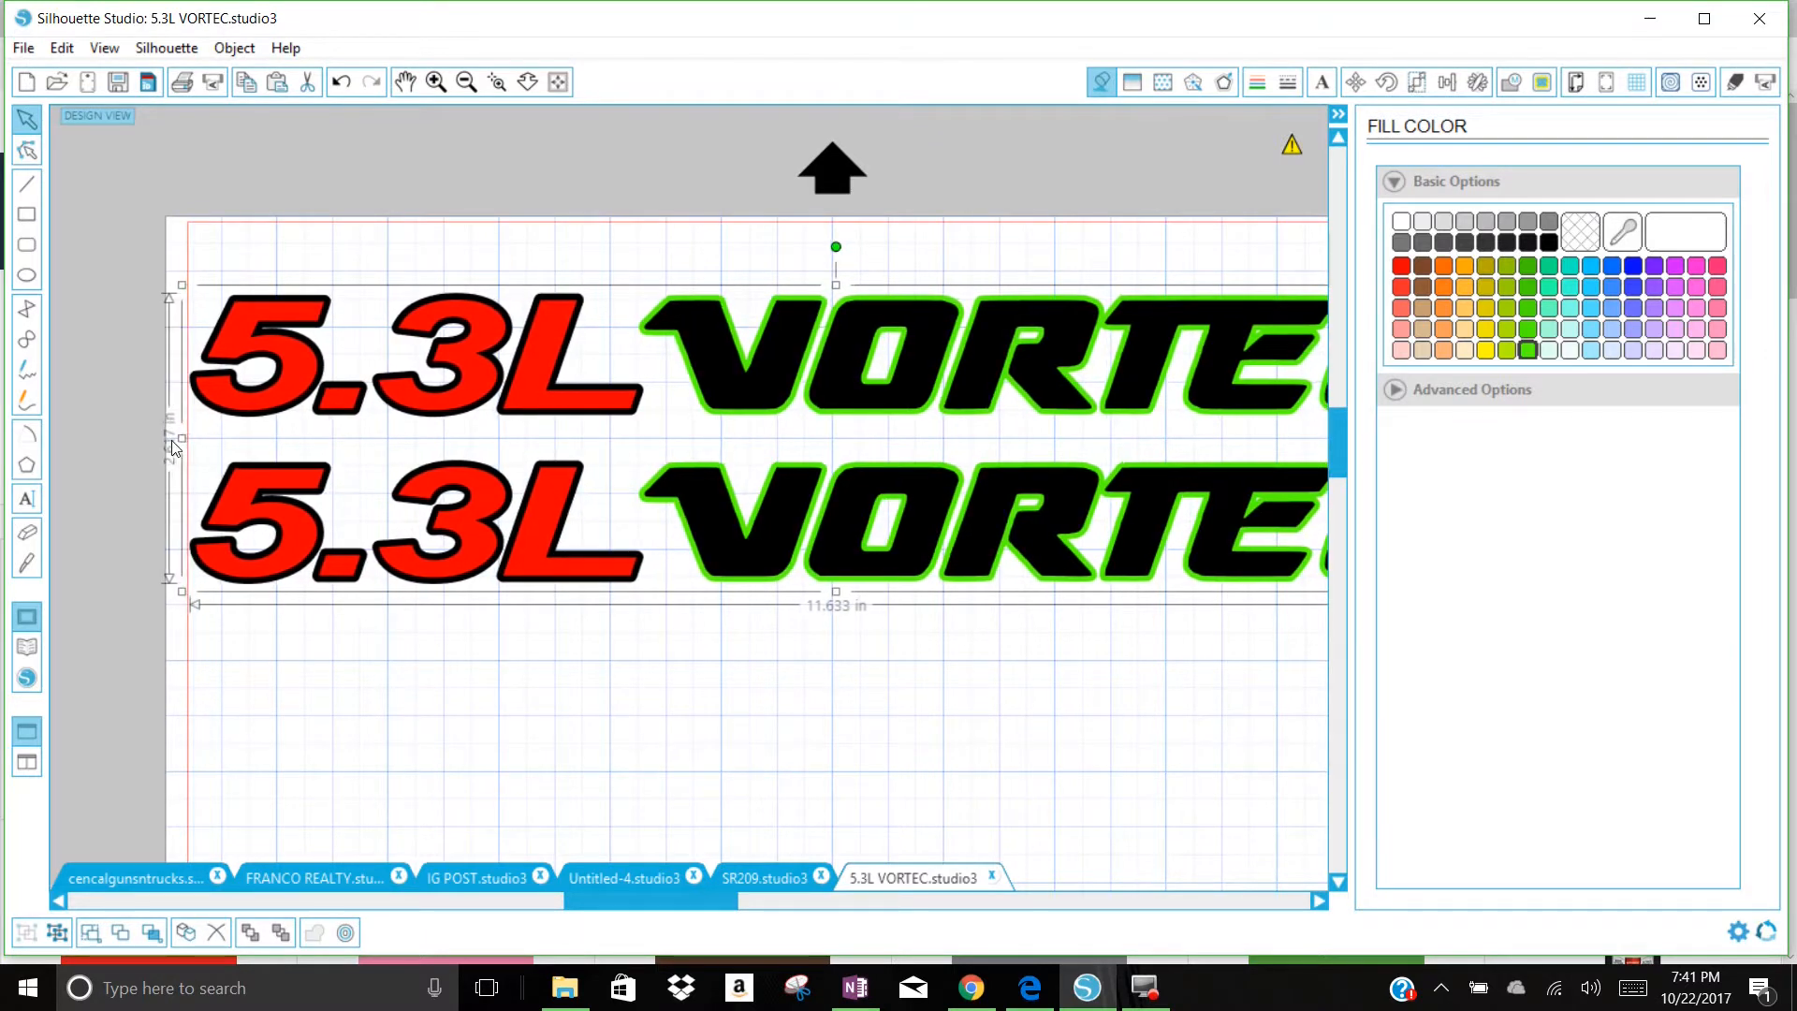
pyautogui.press('Left')
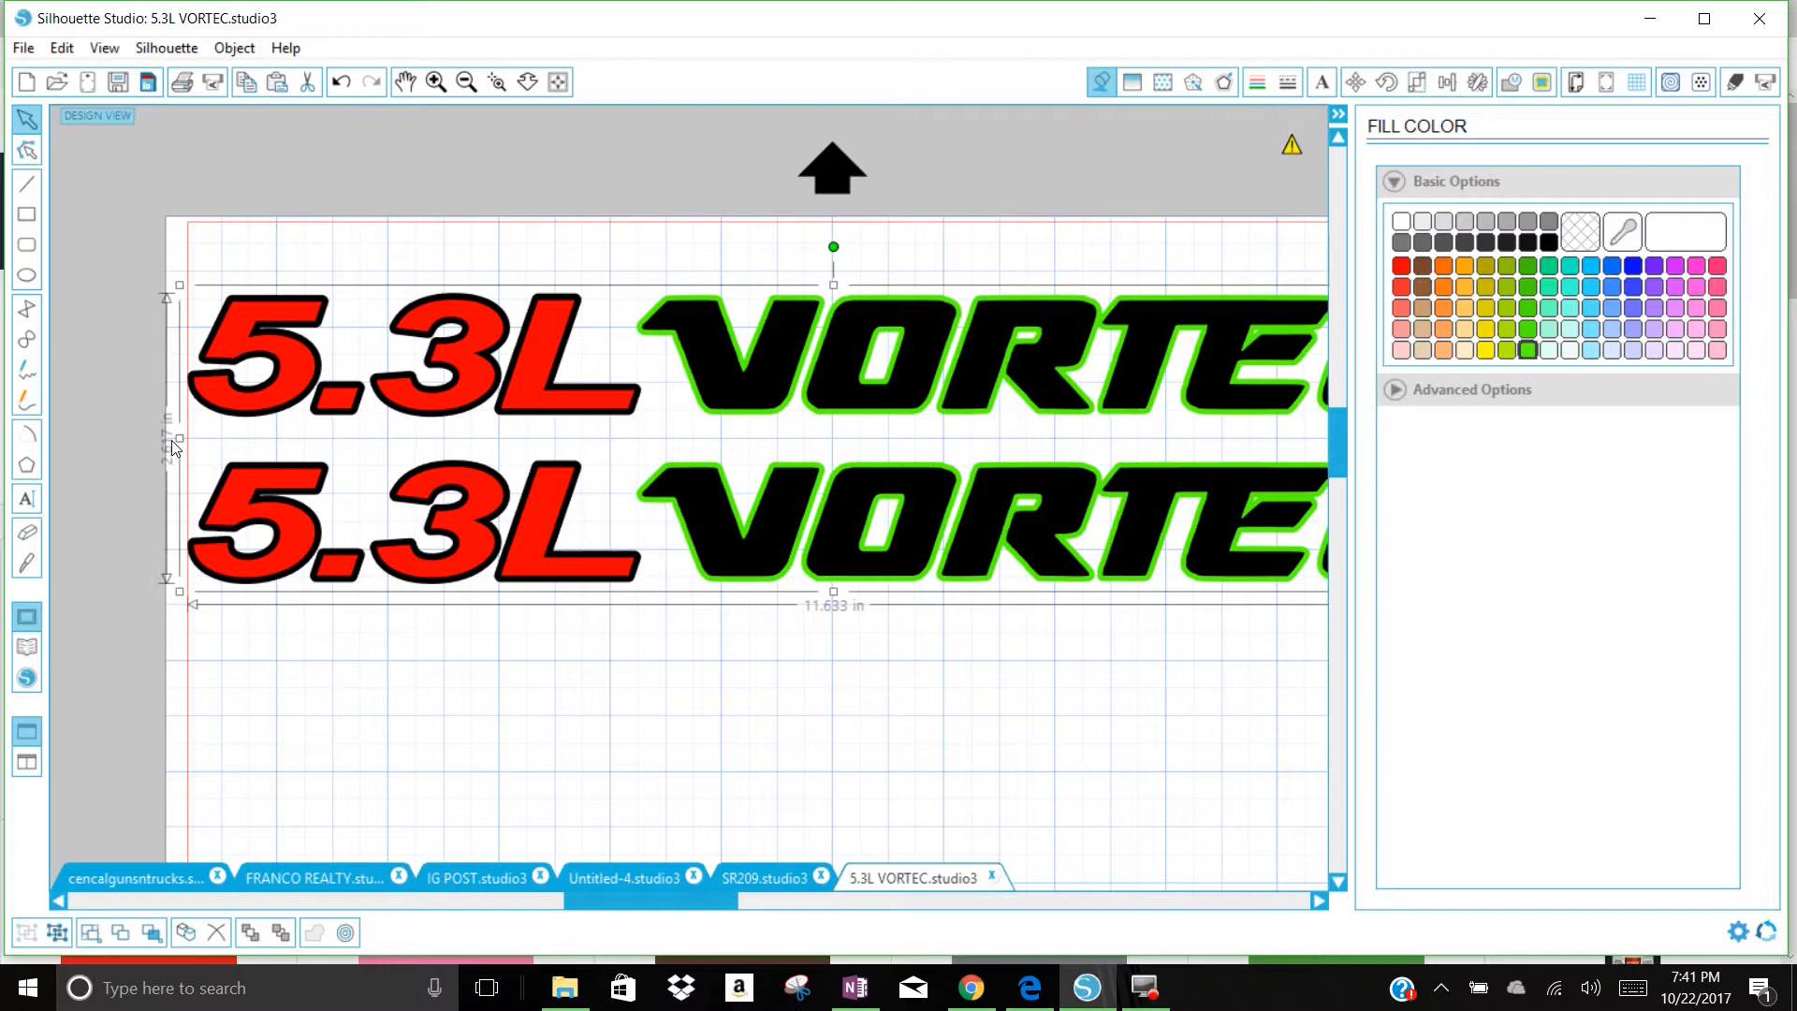
# Step: Narrow the decal group slightly from its right side to about 11.62 in, inside the page's right cut margin
pyautogui.click(414, 85)
pyautogui.moveTo(1097, 274); pyautogui.dragTo(837, 283)
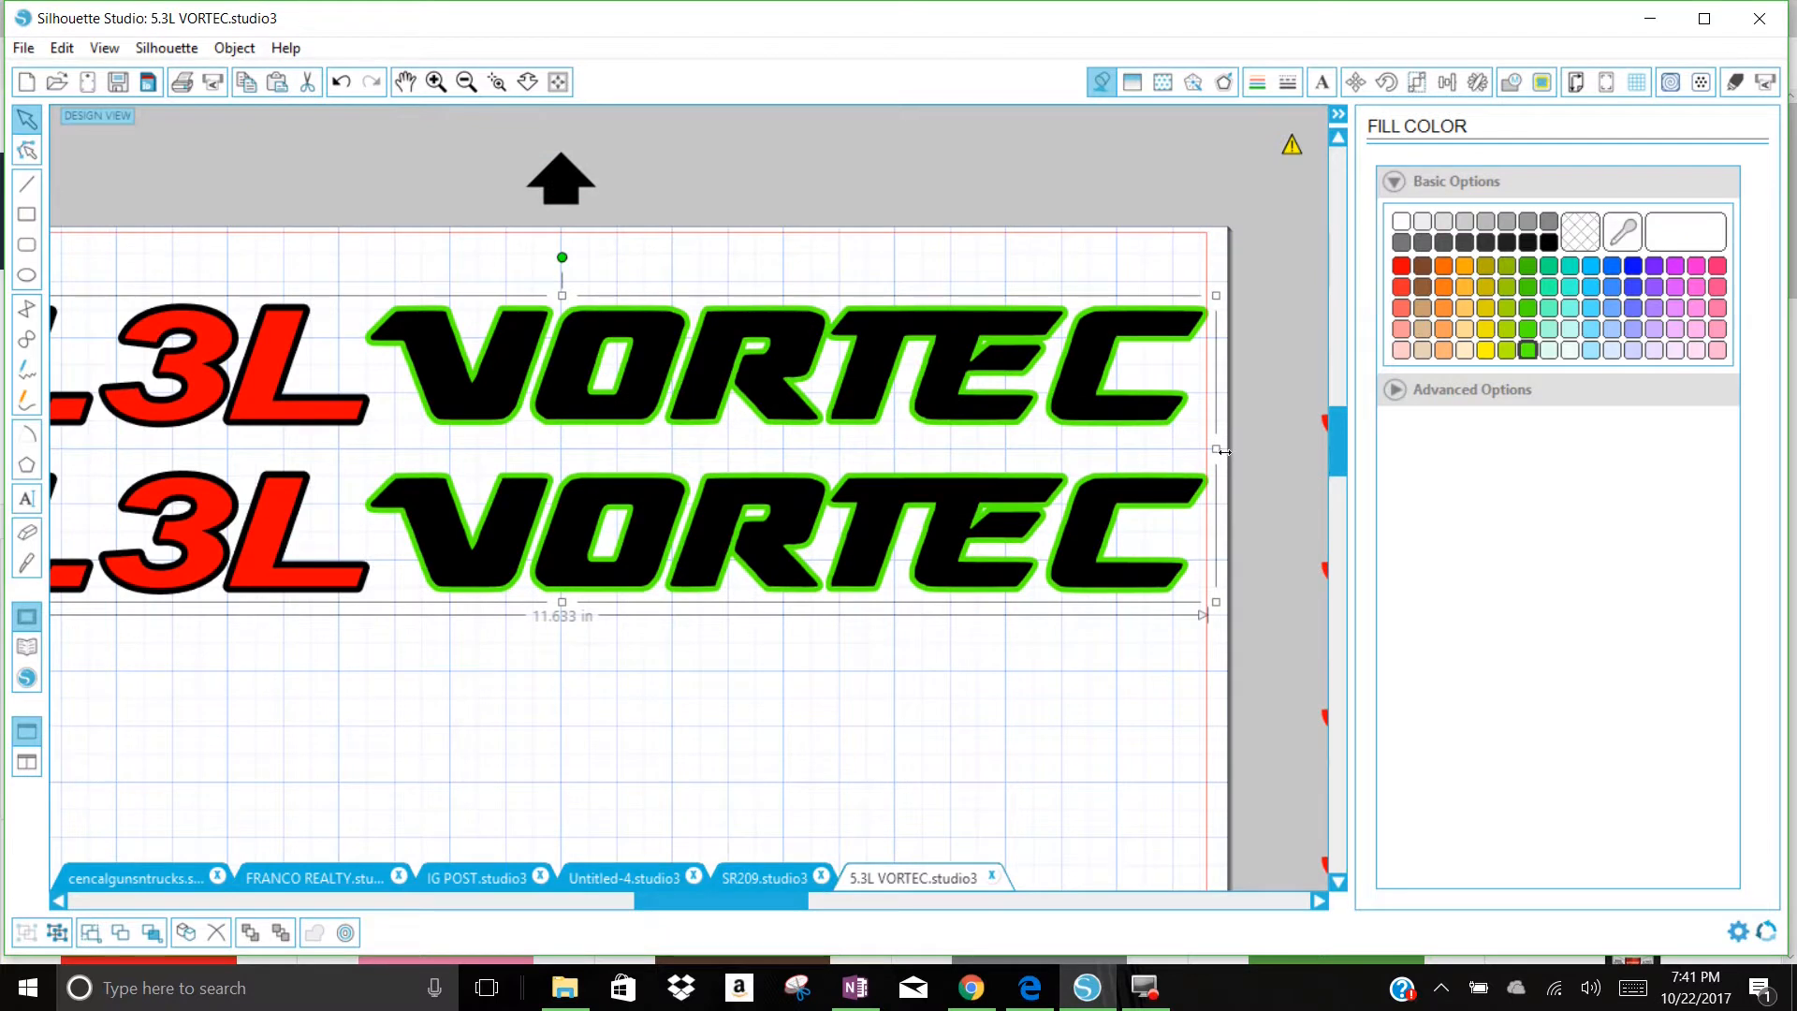
pyautogui.moveTo(1224, 451); pyautogui.dragTo(1223, 458)
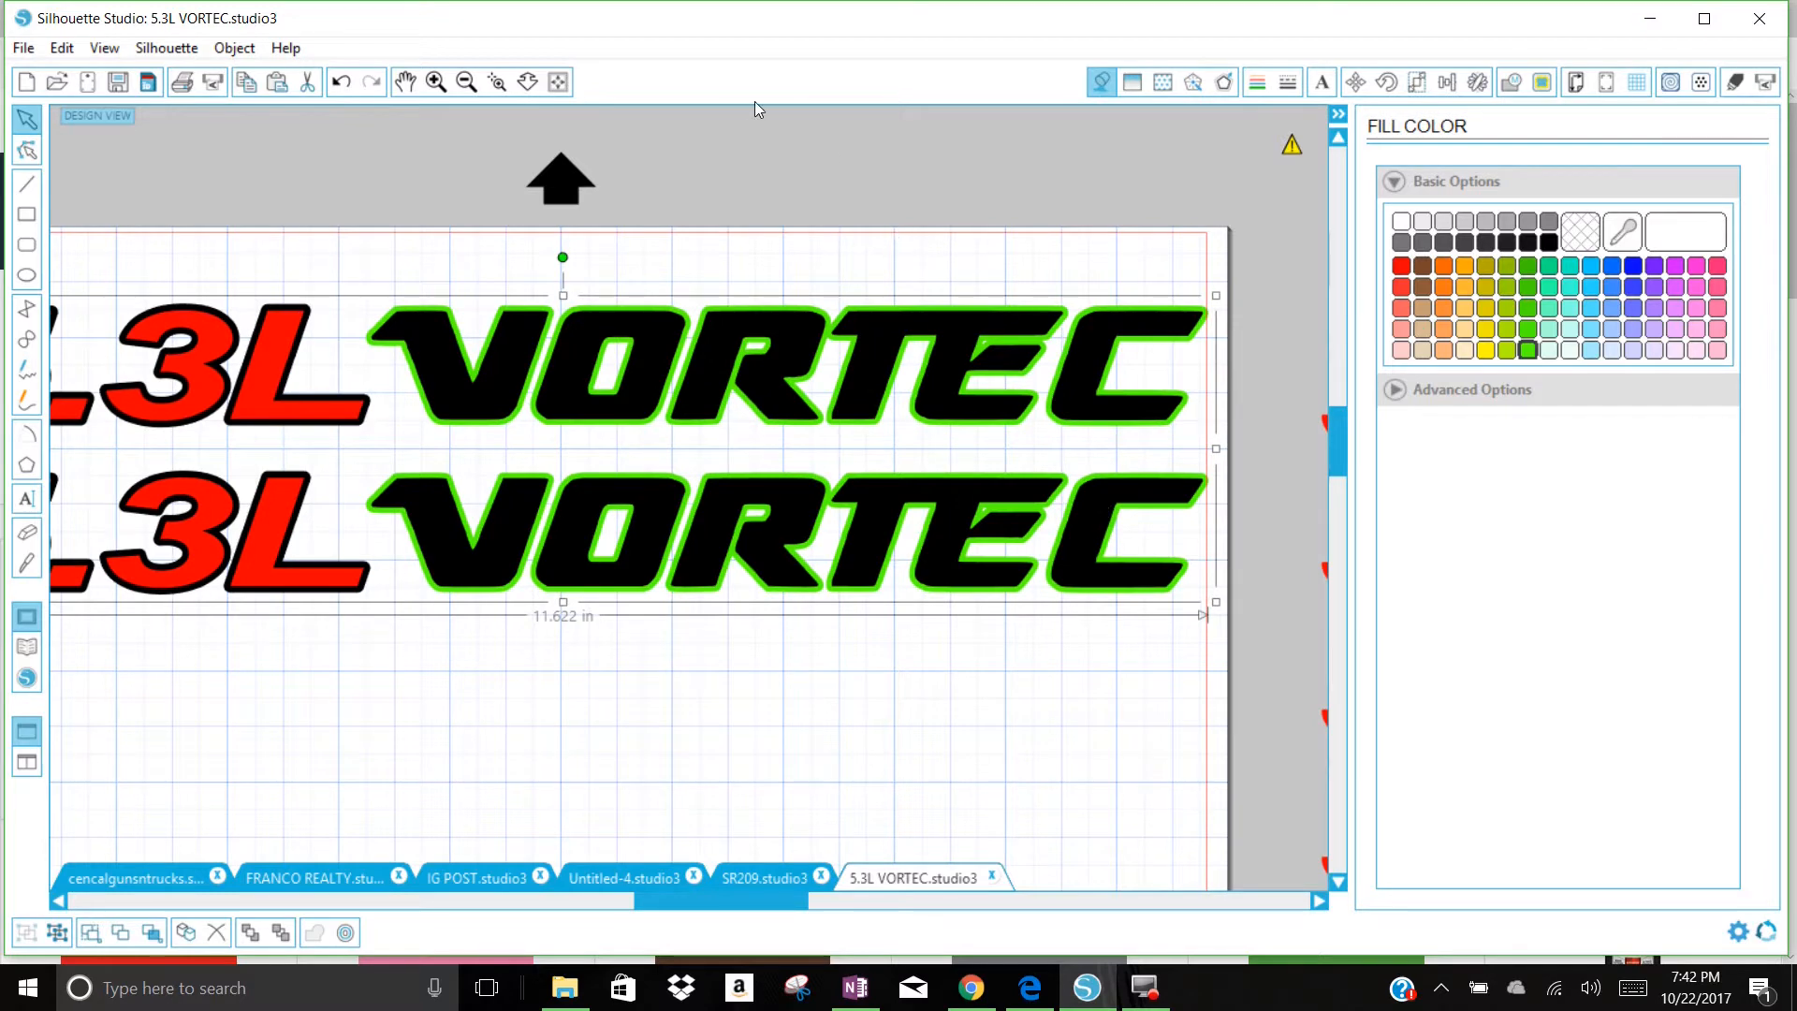
# Step: Reduce the decal group's height slightly from its upper edge and deselect it
pyautogui.click(404, 82)
pyautogui.moveTo(374, 229); pyautogui.dragTo(778, 302)
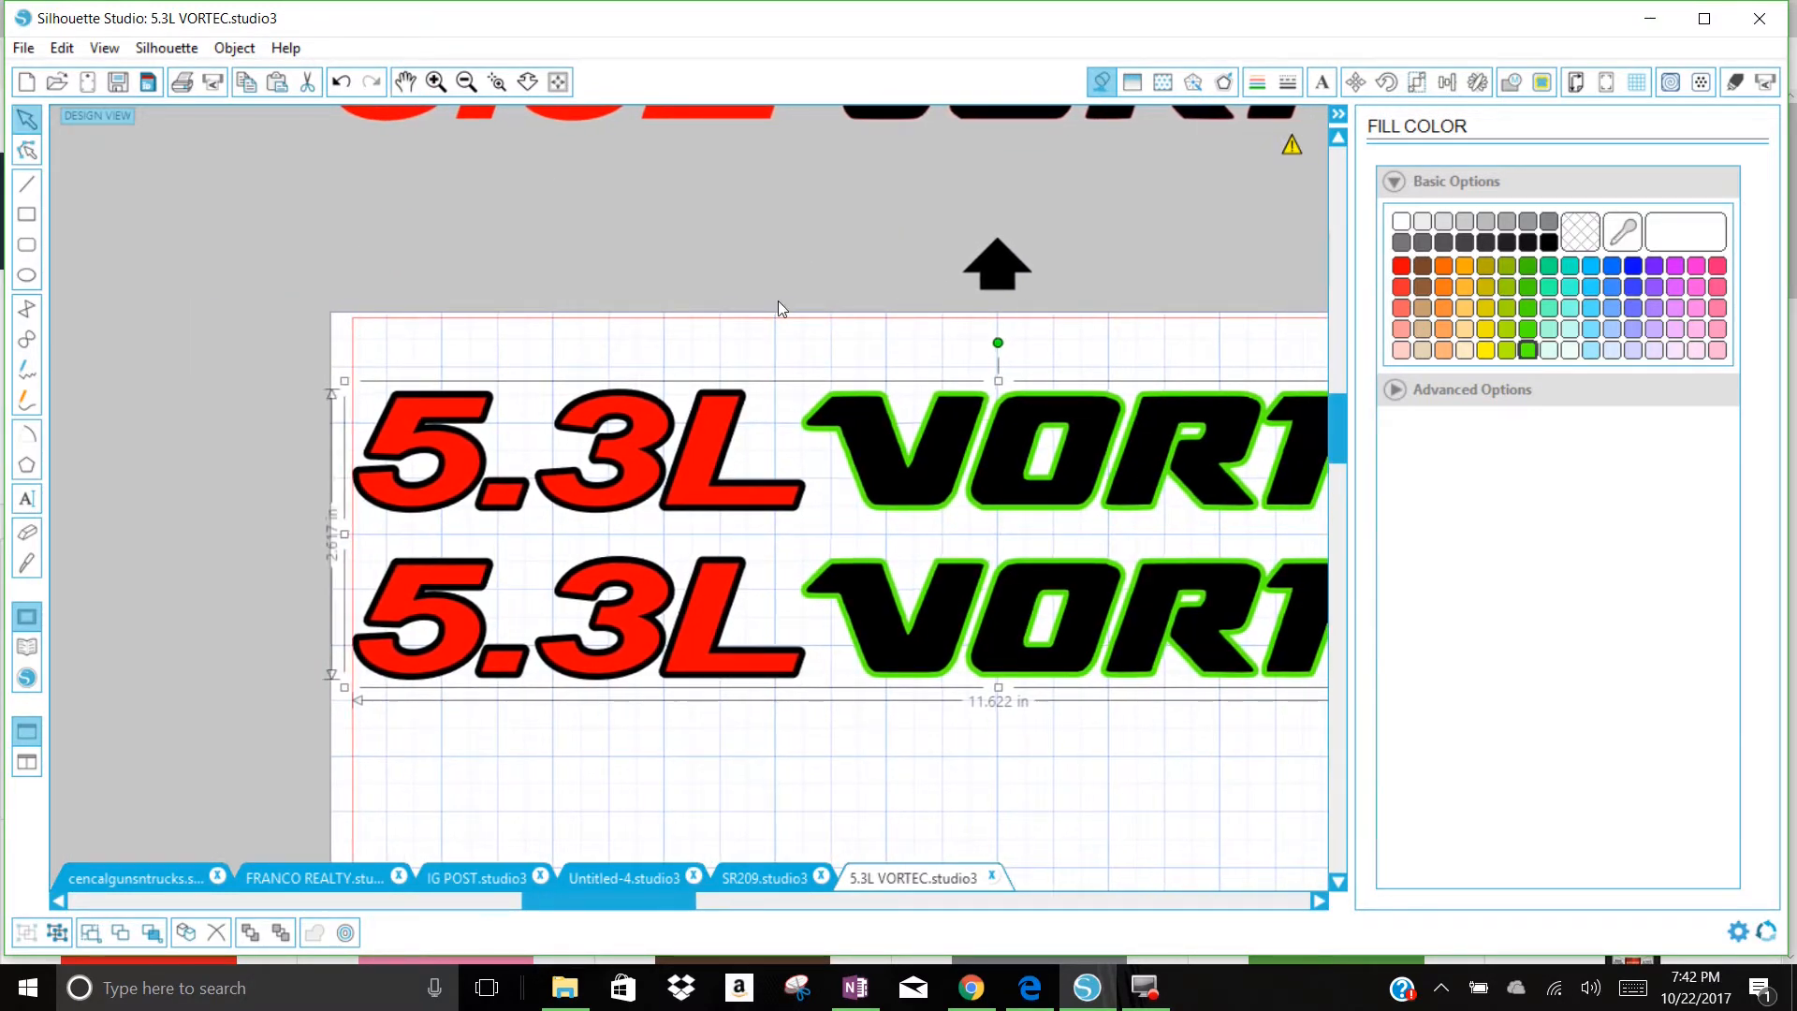
pyautogui.click(879, 329)
pyautogui.click(989, 410)
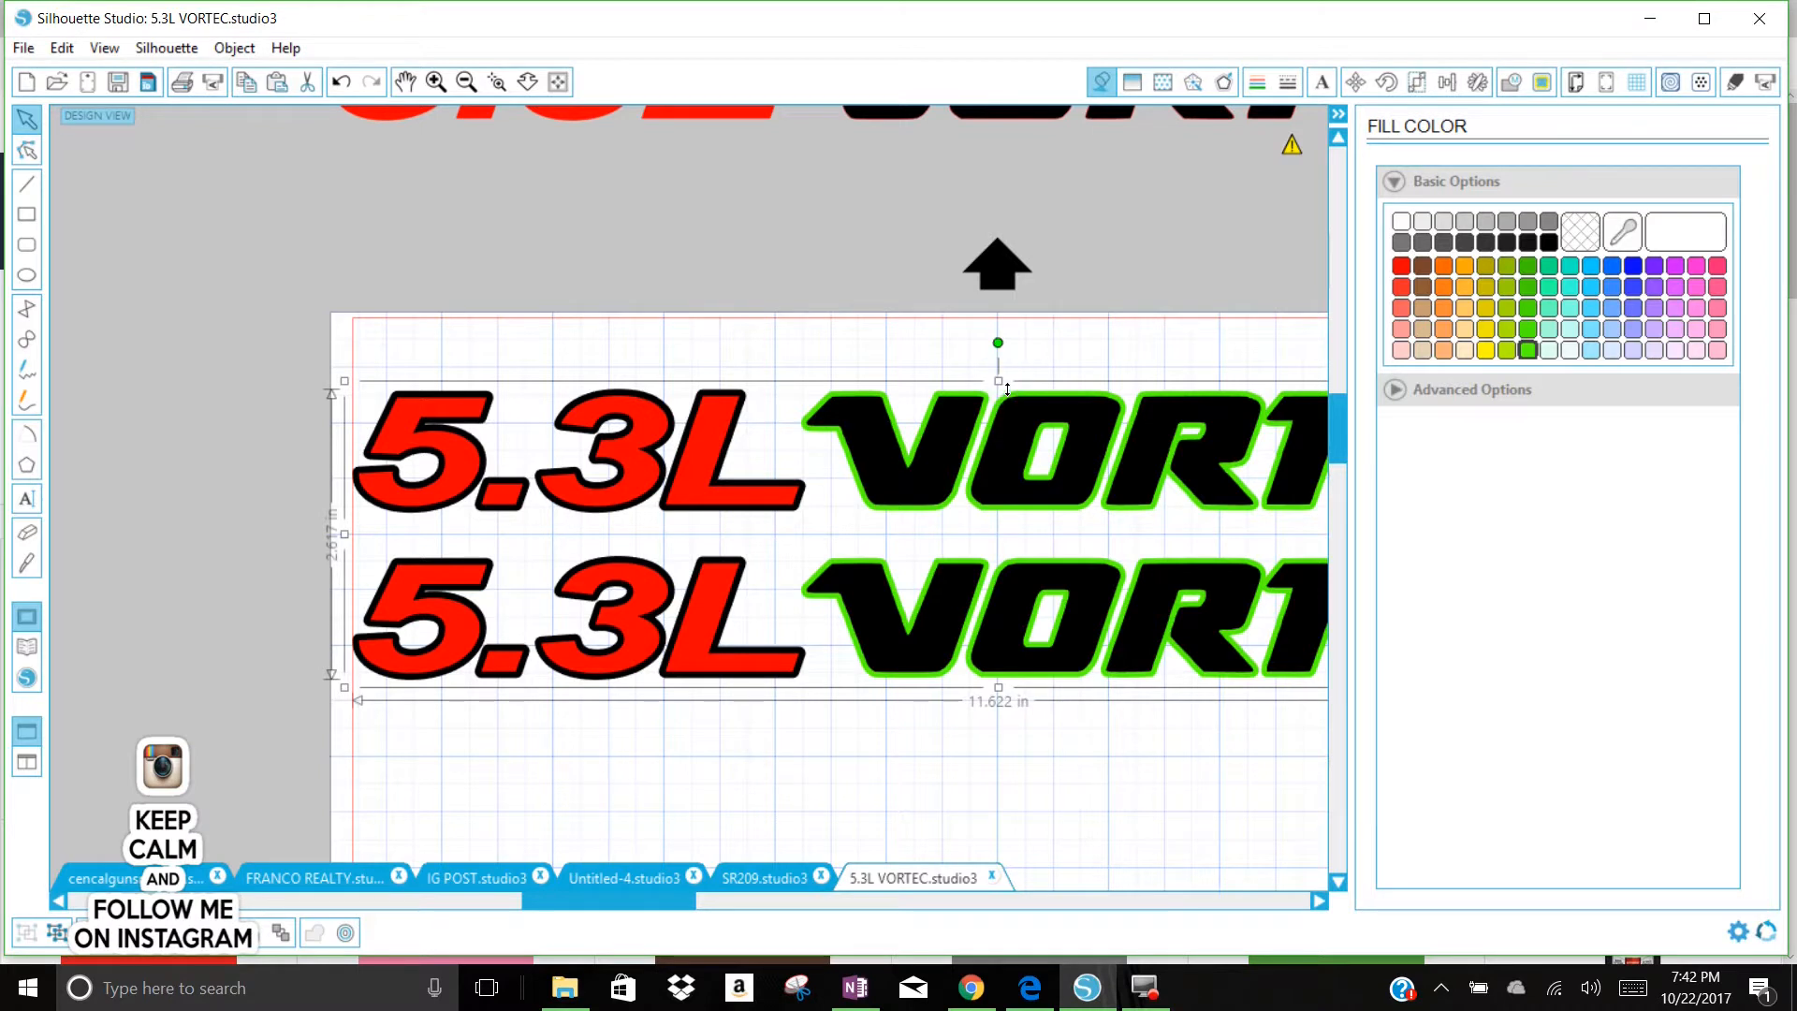
pyautogui.moveTo(1007, 390); pyautogui.dragTo(1006, 396)
pyautogui.click(343, 211)
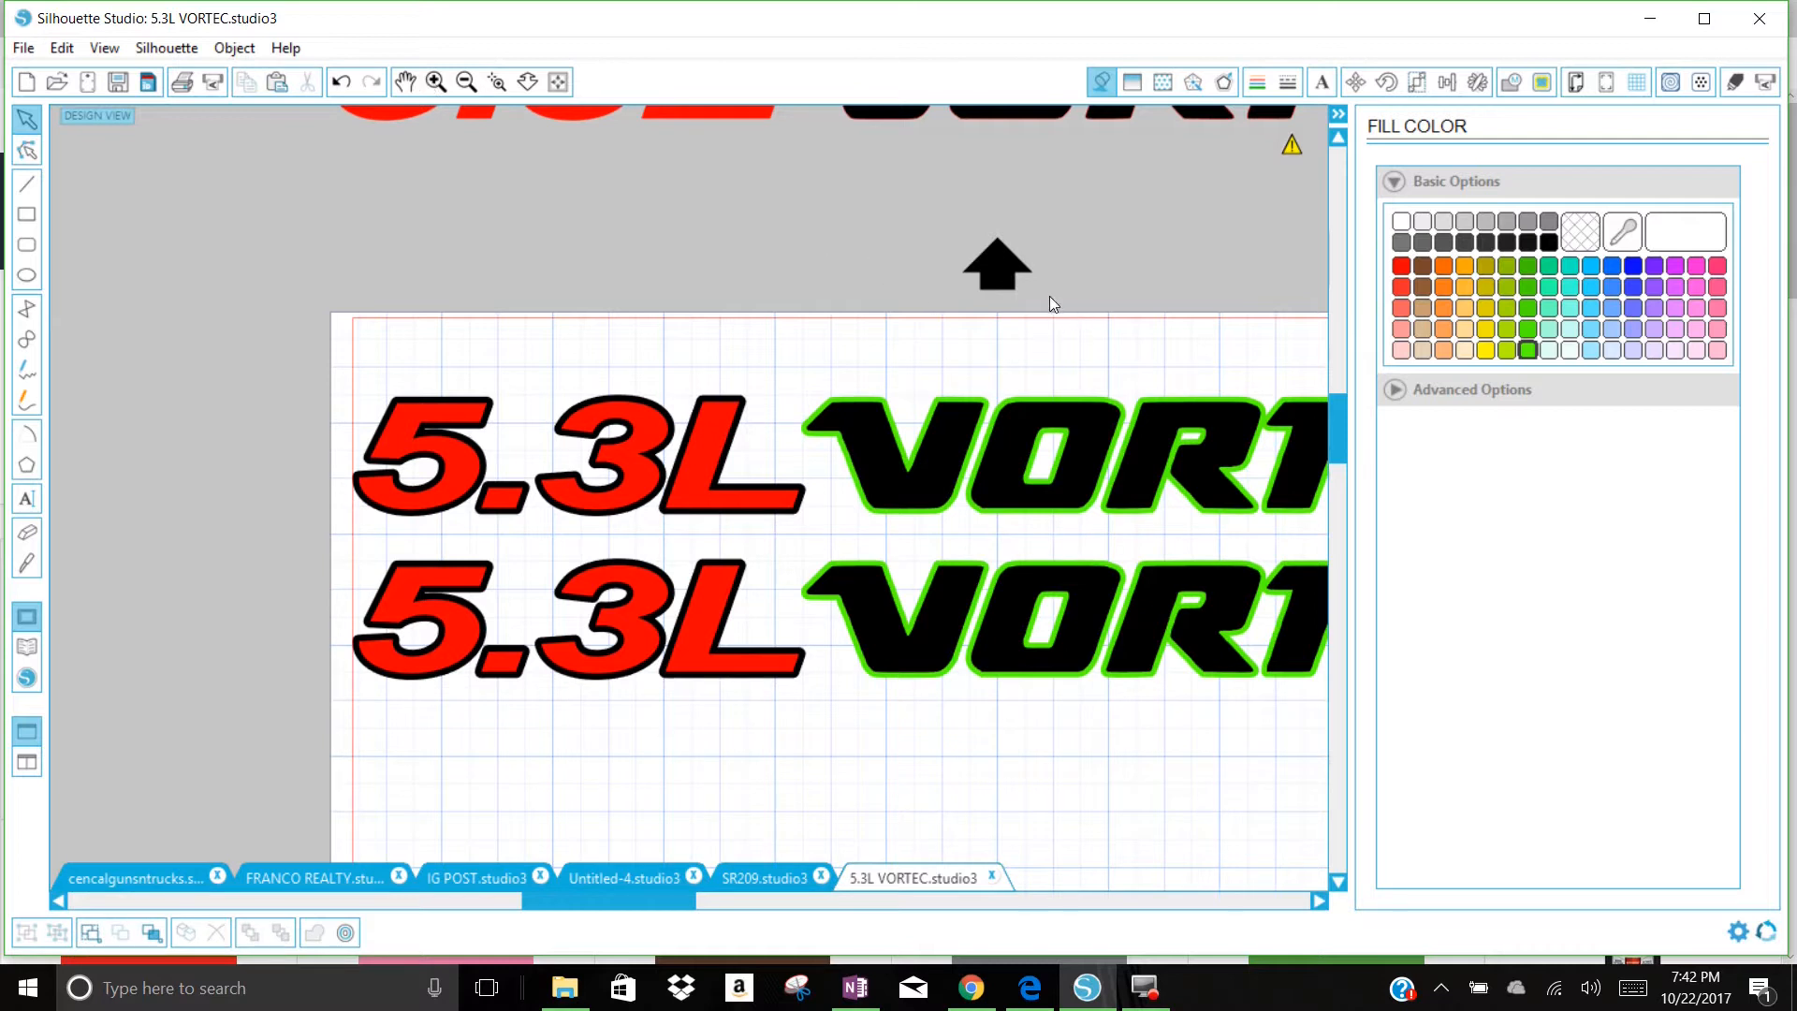
# Step: Draw a rectangle about 0.33 in tall above the first 5.3L, inside the page's upper left corner, and set its line color to red
pyautogui.click(465, 82)
pyautogui.click(405, 82)
pyautogui.moveTo(885, 337); pyautogui.dragTo(685, 289)
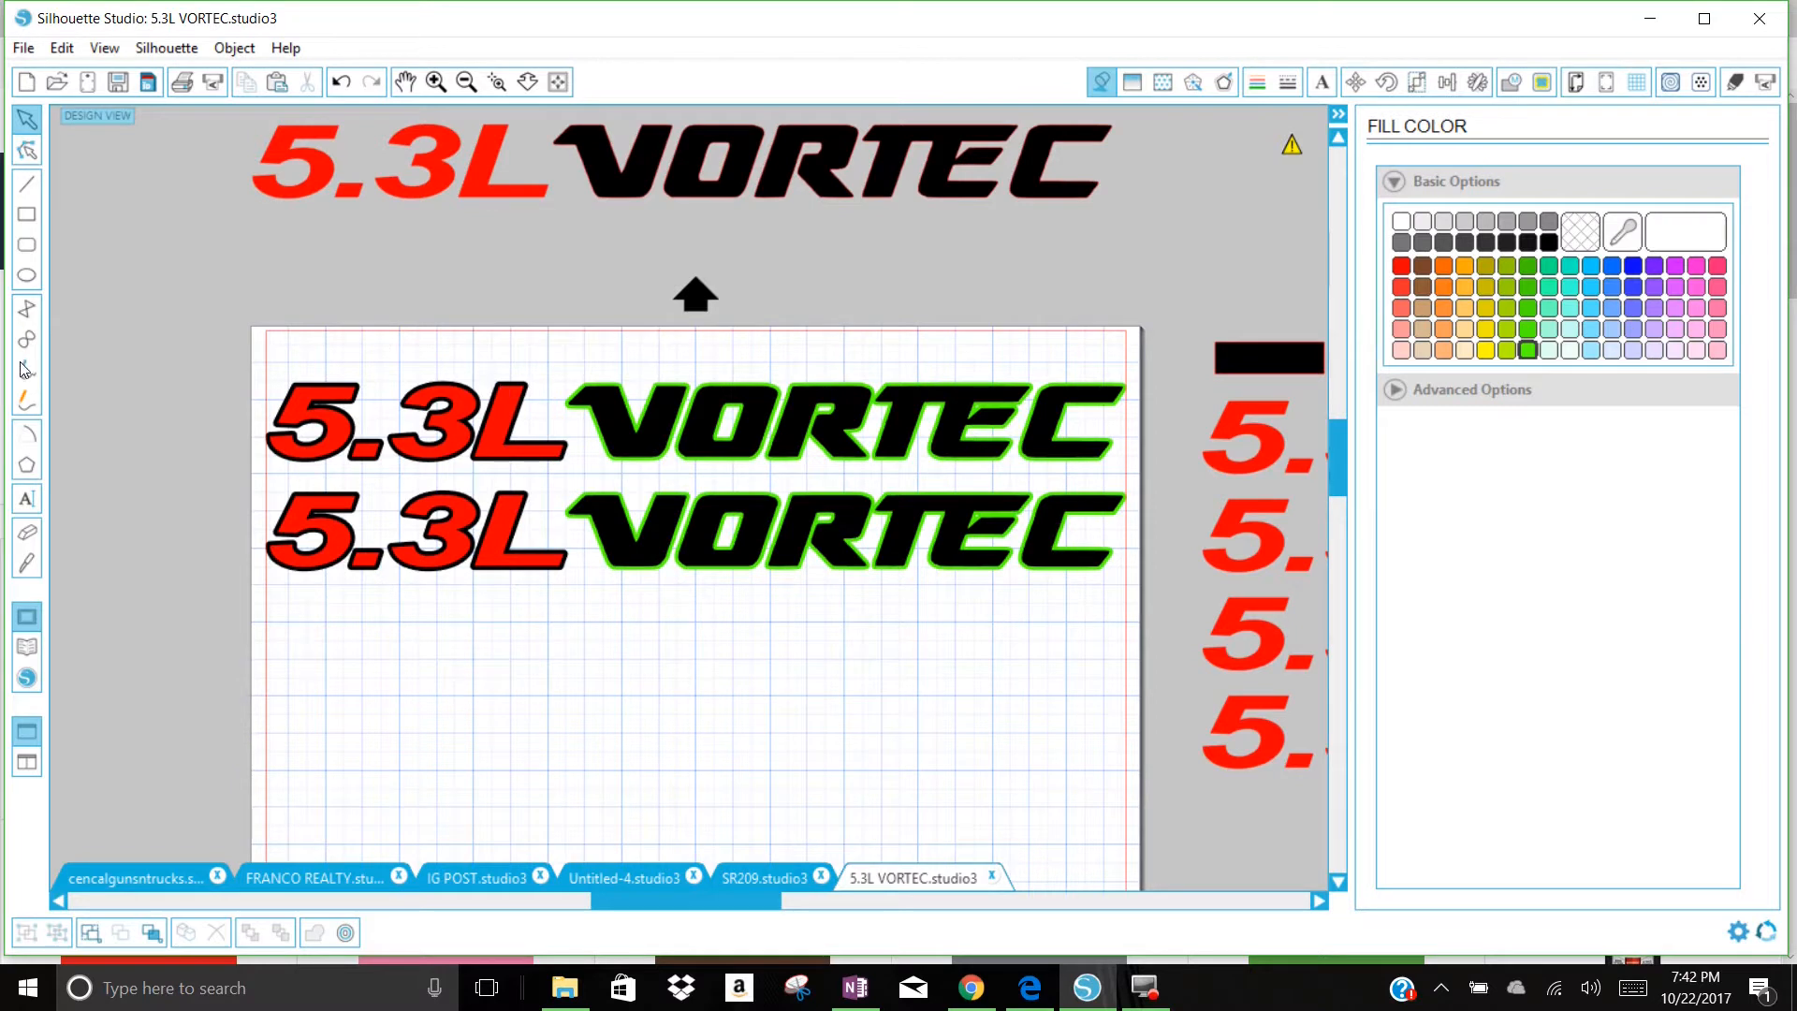
pyautogui.click(28, 216)
pyautogui.moveTo(302, 347); pyautogui.dragTo(421, 369)
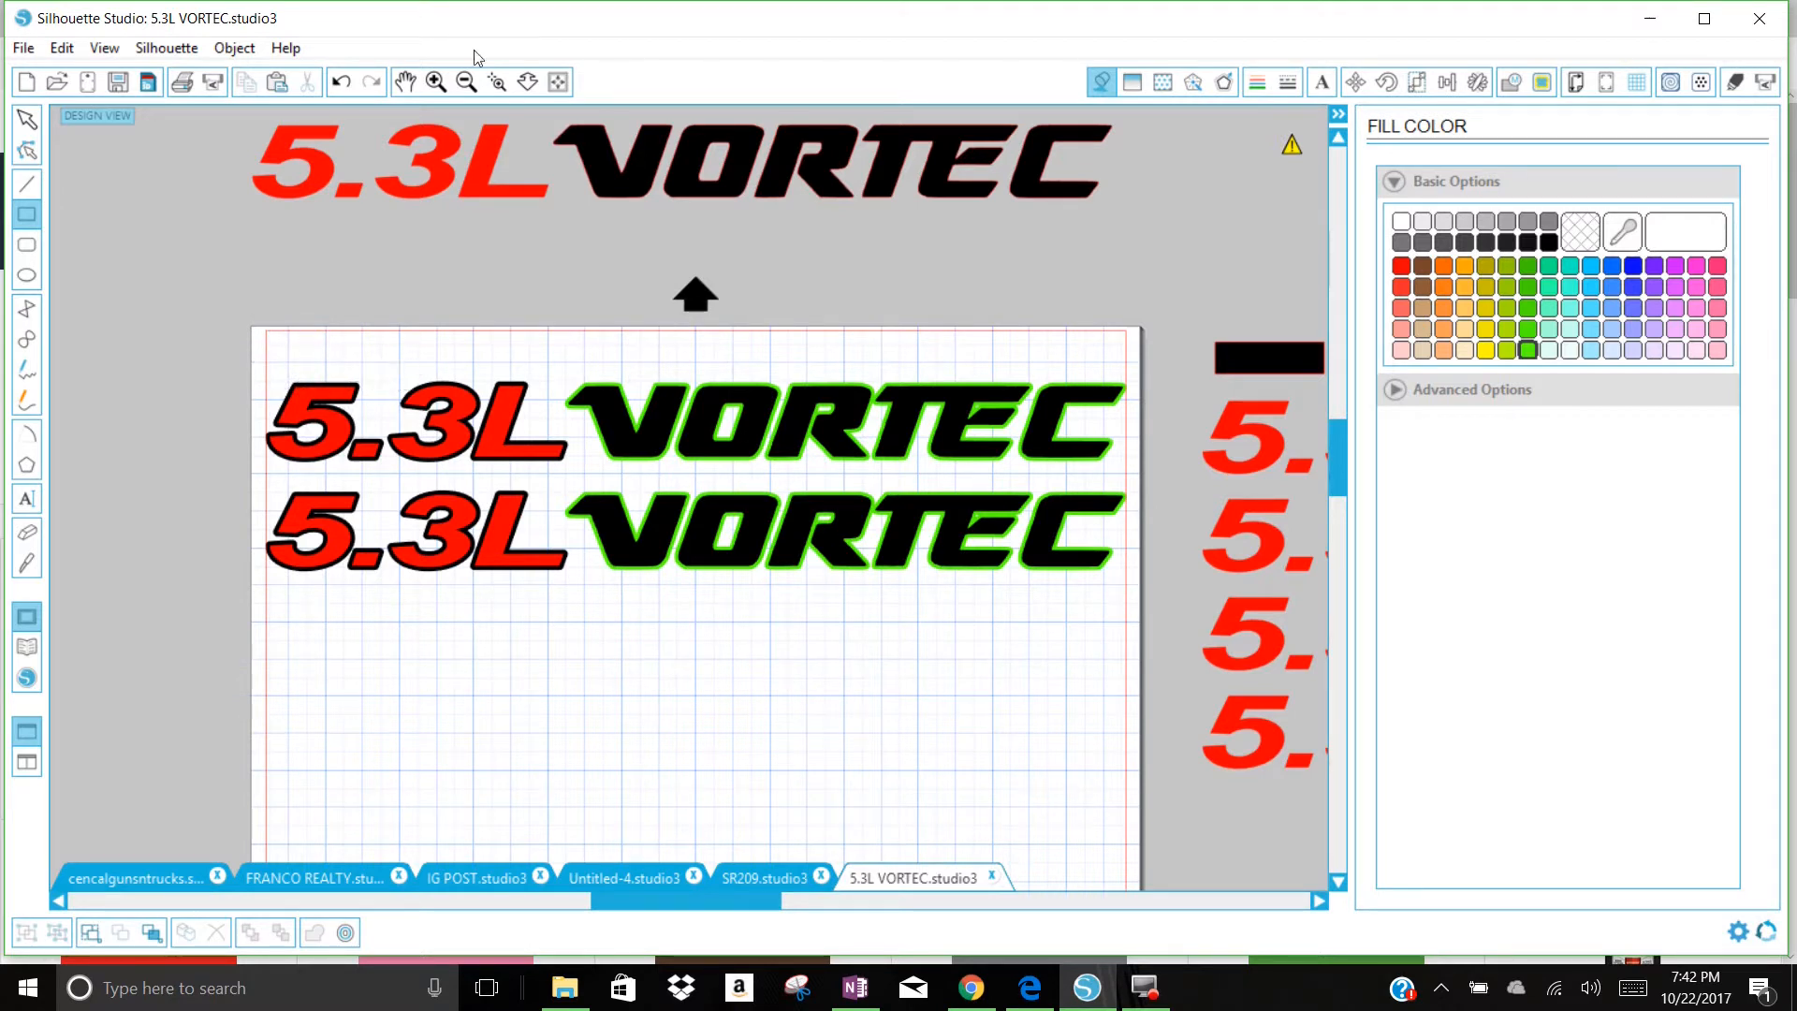
pyautogui.click(27, 120)
pyautogui.click(426, 353)
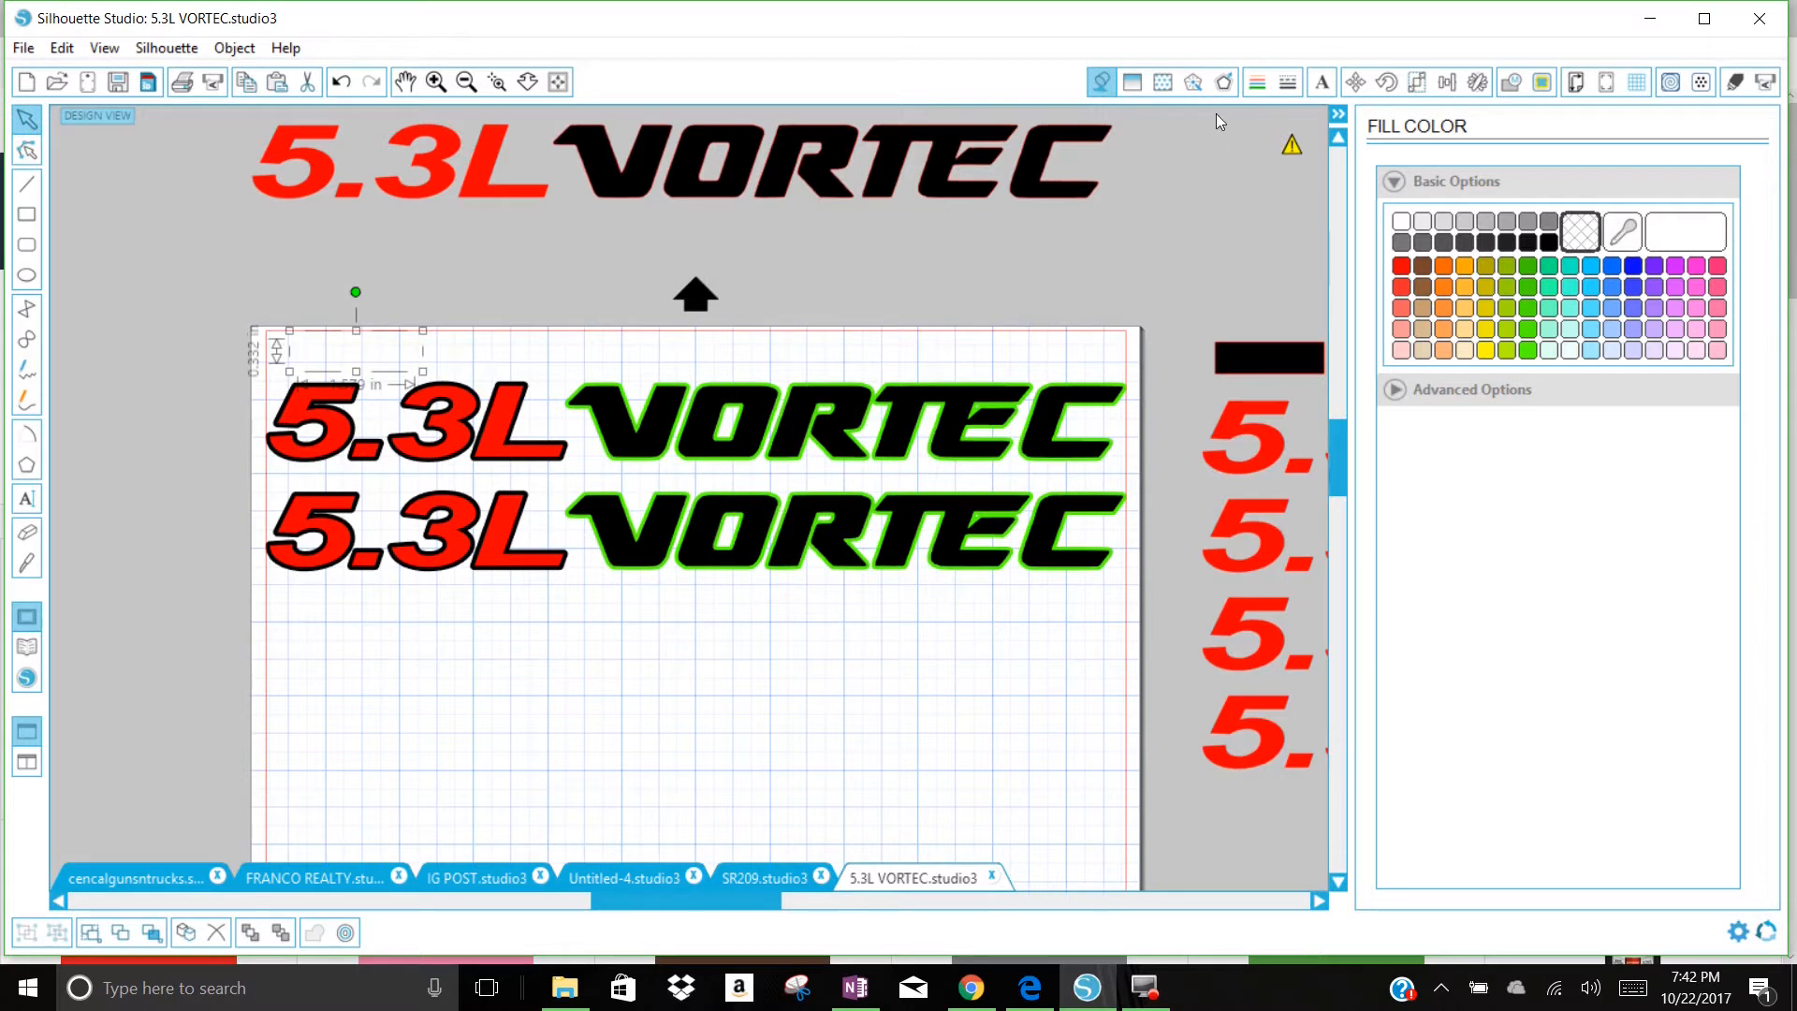
pyautogui.click(1257, 82)
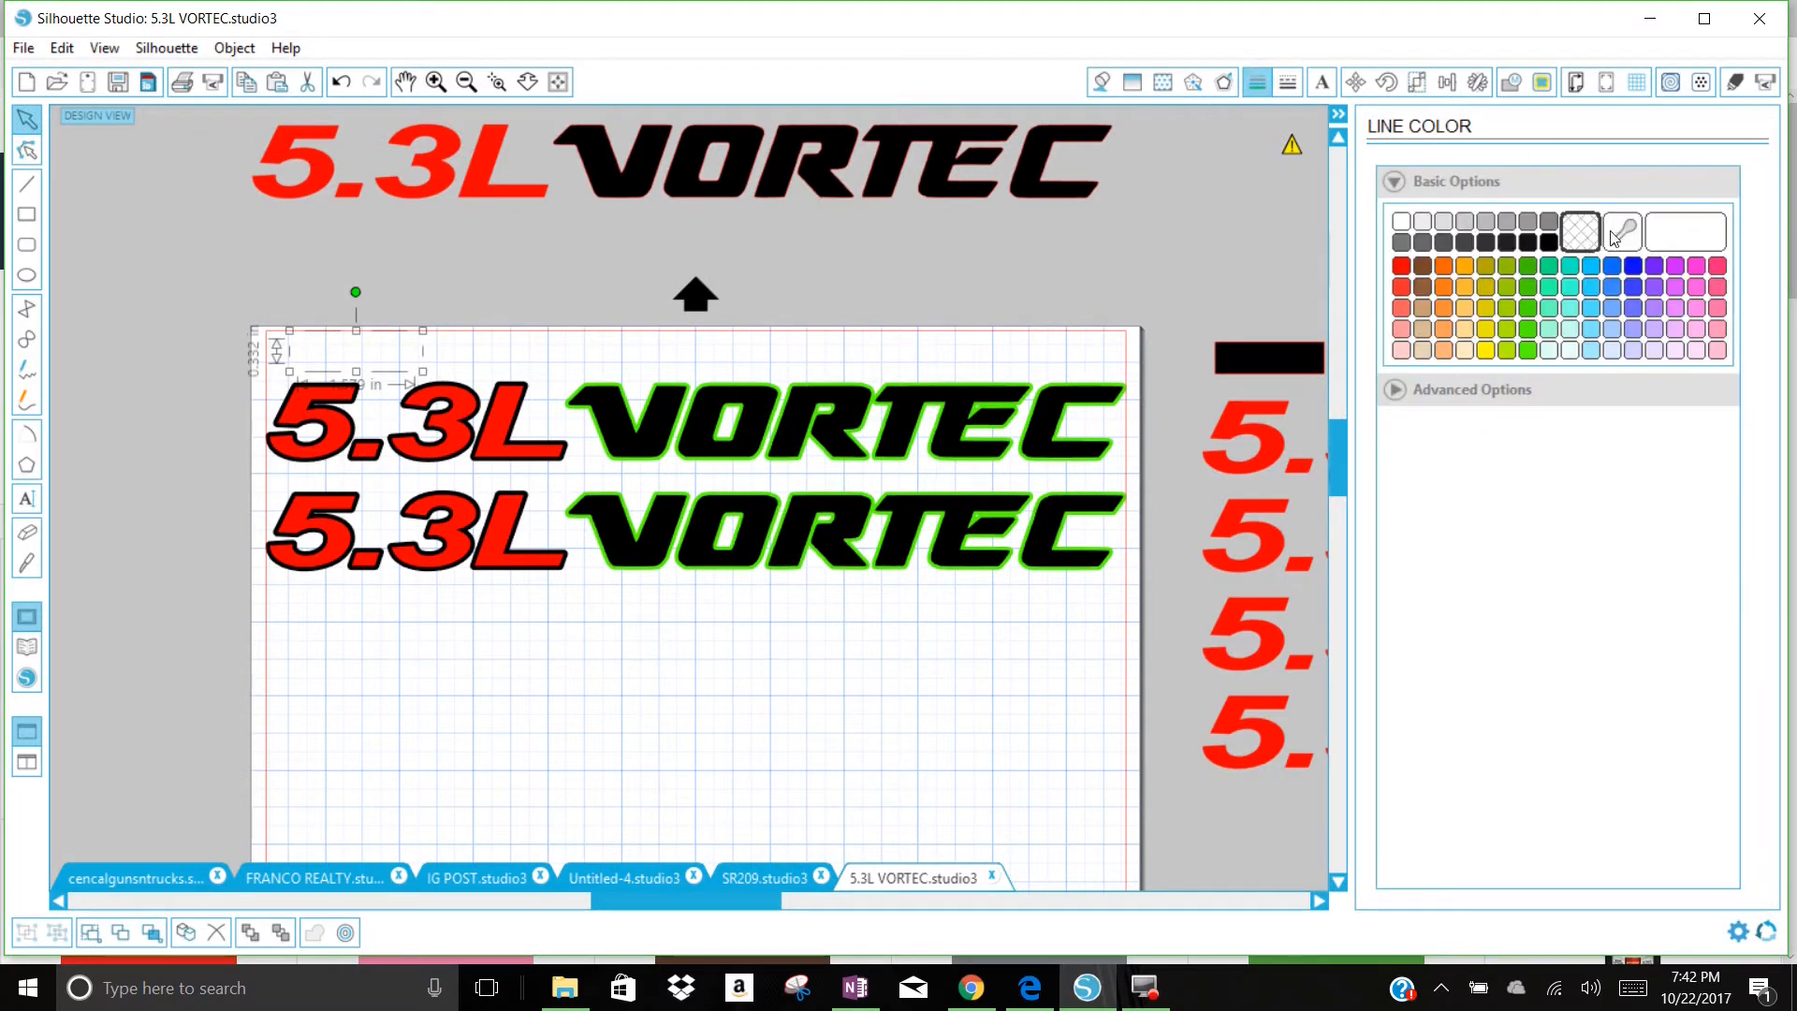
pyautogui.click(1400, 270)
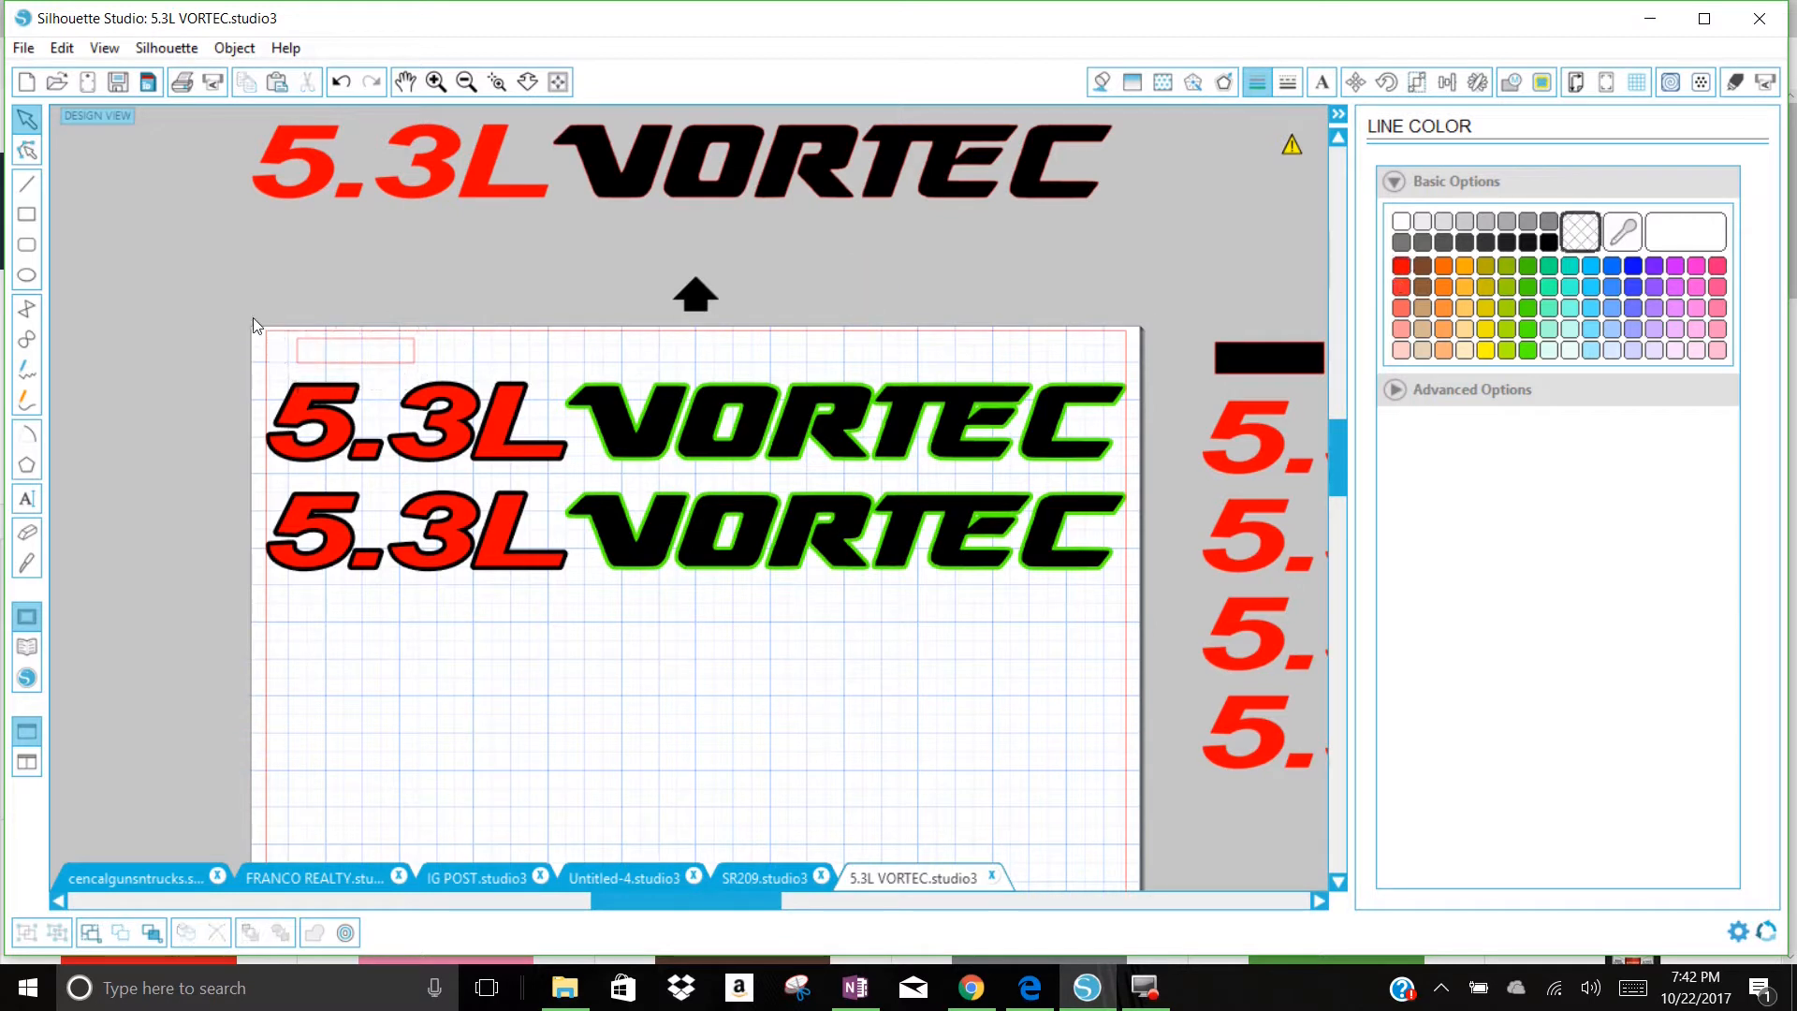
# Step: Duplicate the red-outlined rectangle, place the copy above the end of VORTEC inside the page's upper right corner, and select both rectangles
pyautogui.rightClick(383, 354)
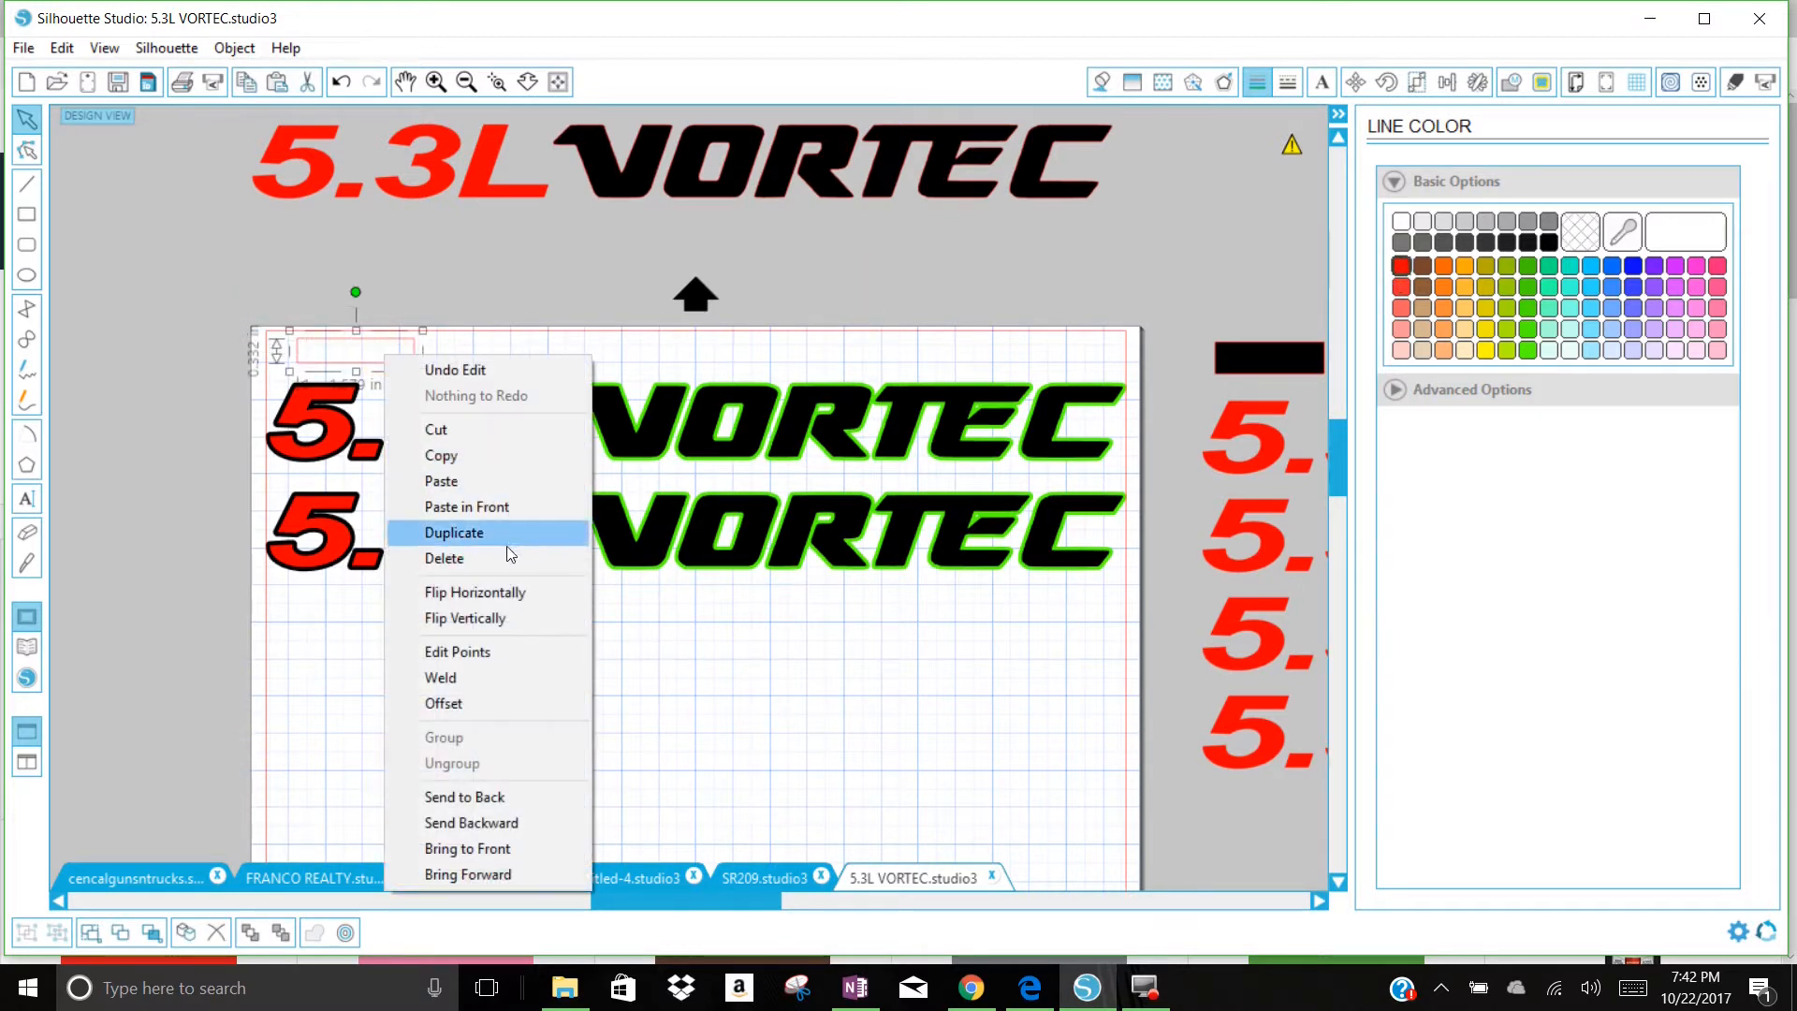
pyautogui.click(508, 536)
pyautogui.moveTo(417, 353); pyautogui.dragTo(1076, 362)
pyautogui.click(410, 359)
pyautogui.moveTo(383, 321); pyautogui.dragTo(1084, 372)
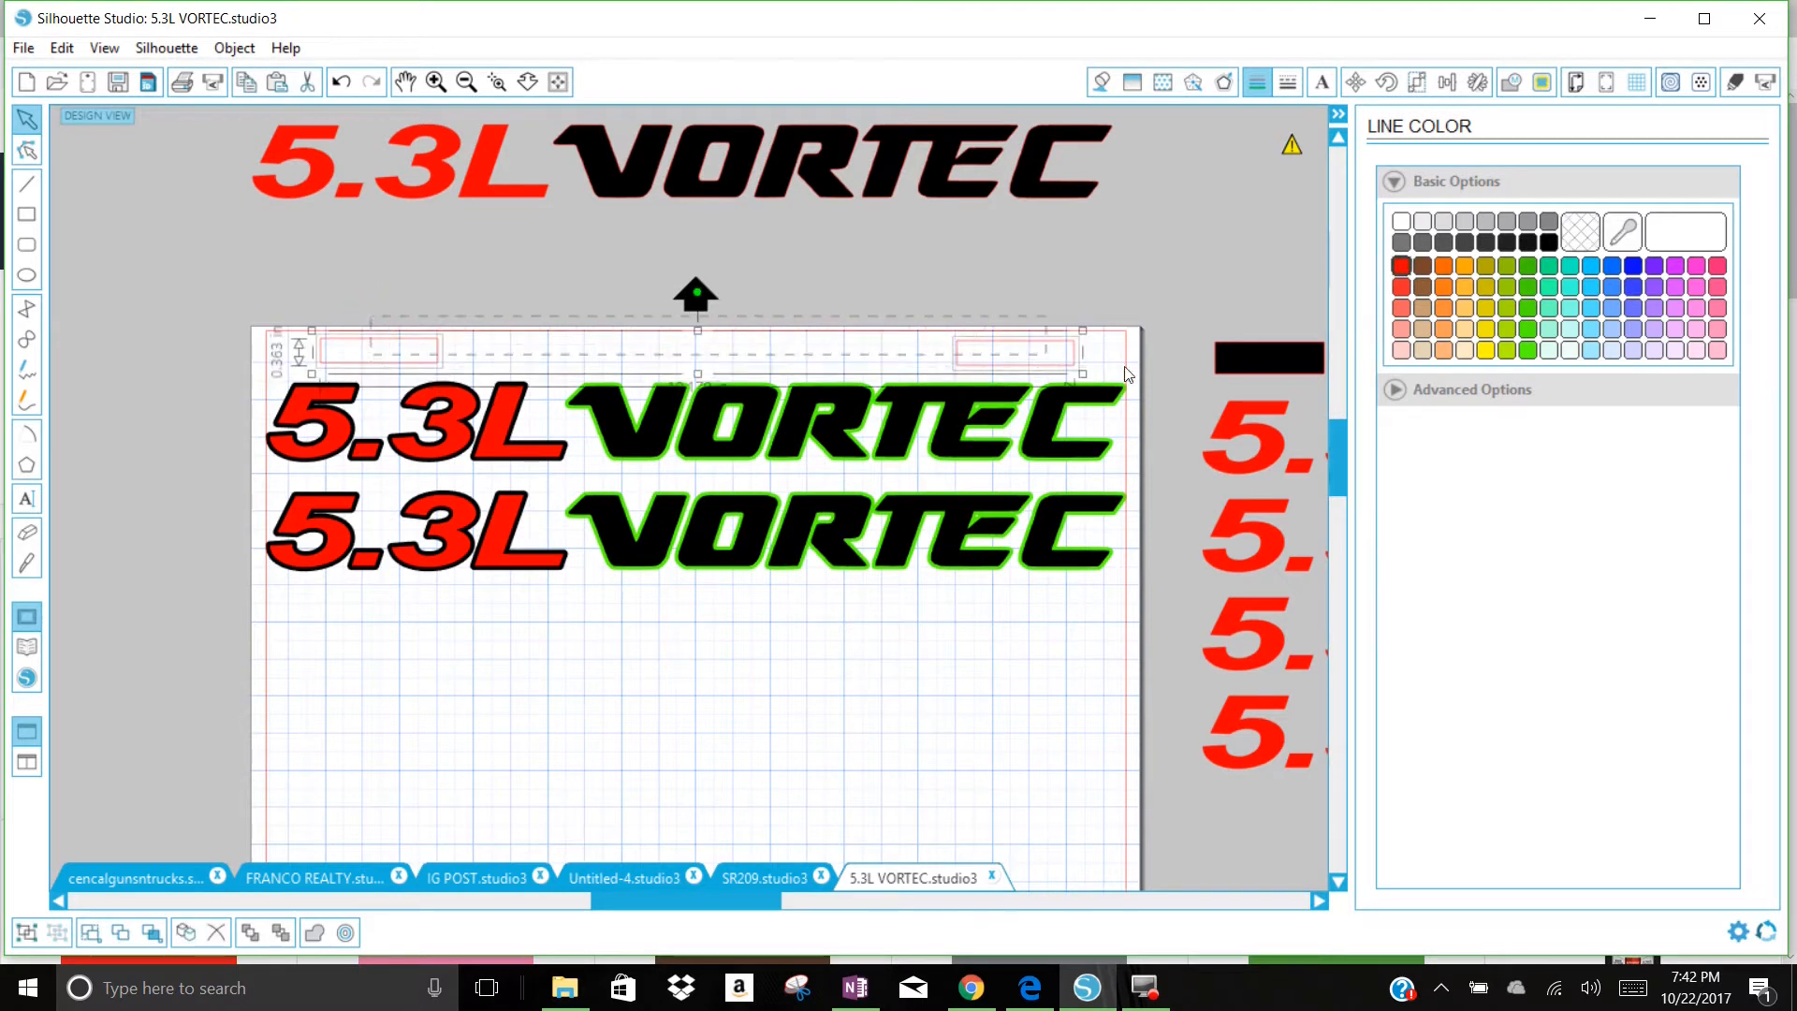
pyautogui.rightClick(1069, 363)
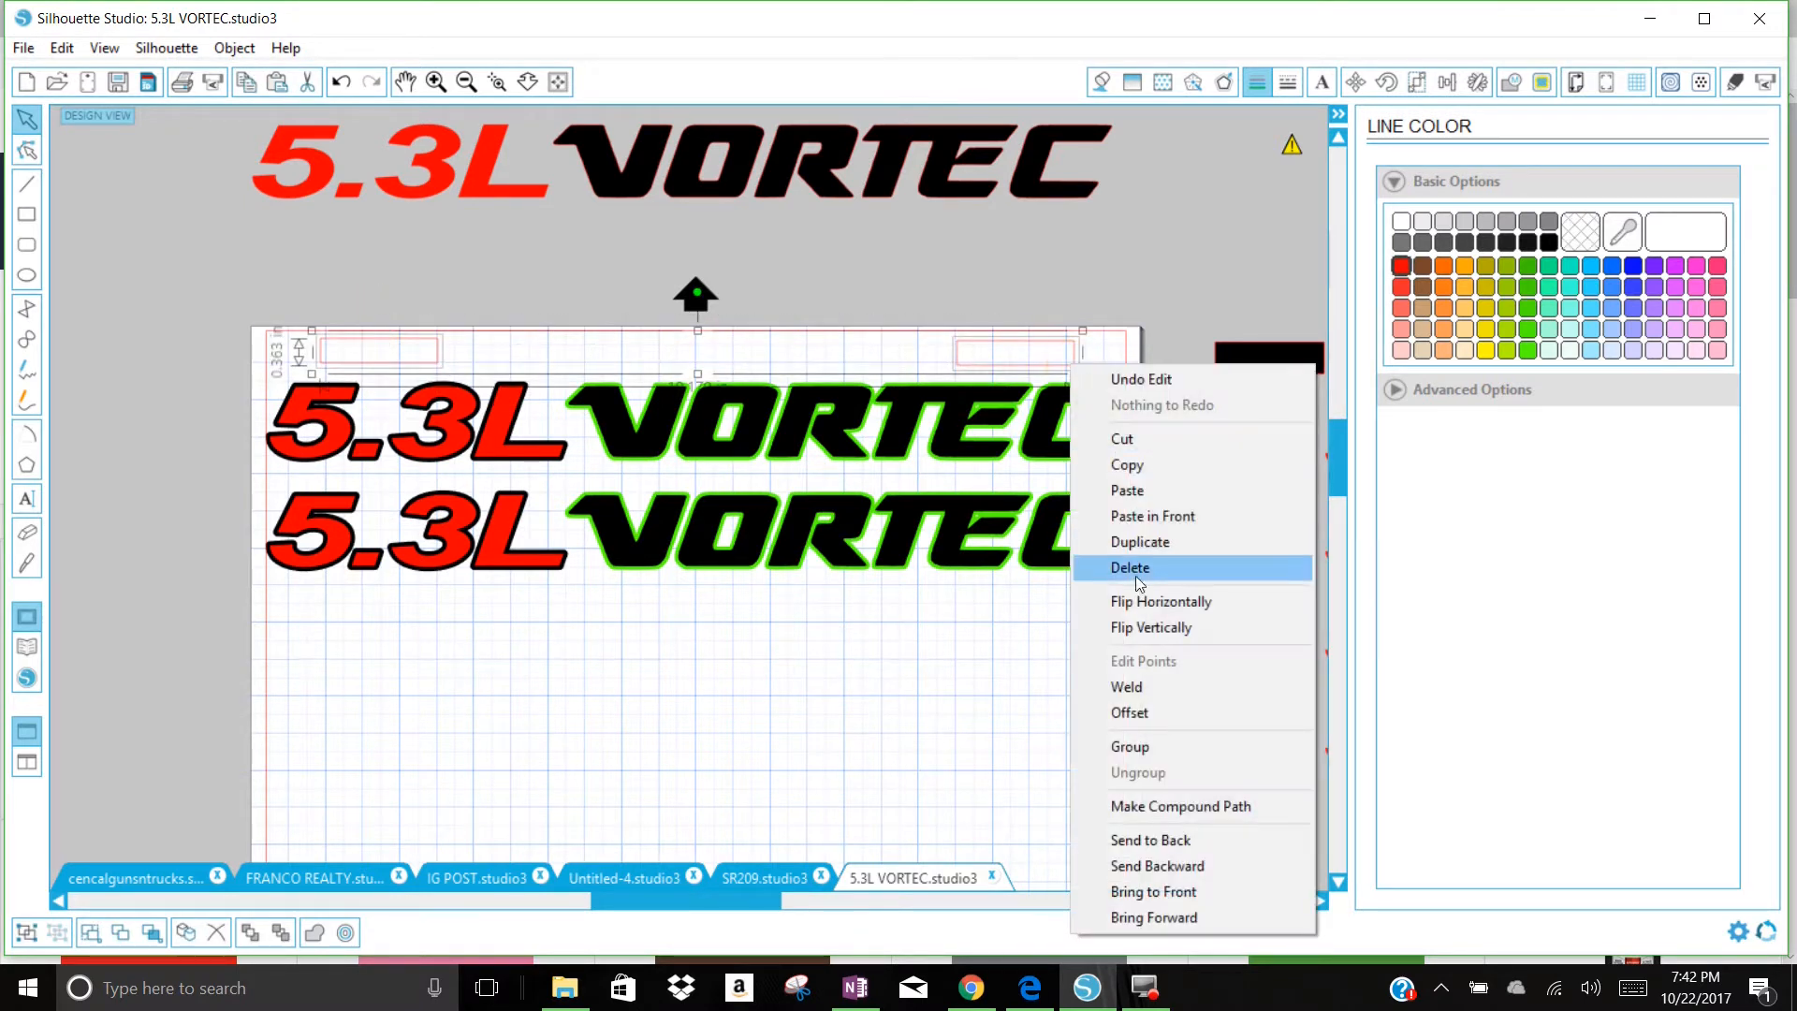
pyautogui.click(1130, 746)
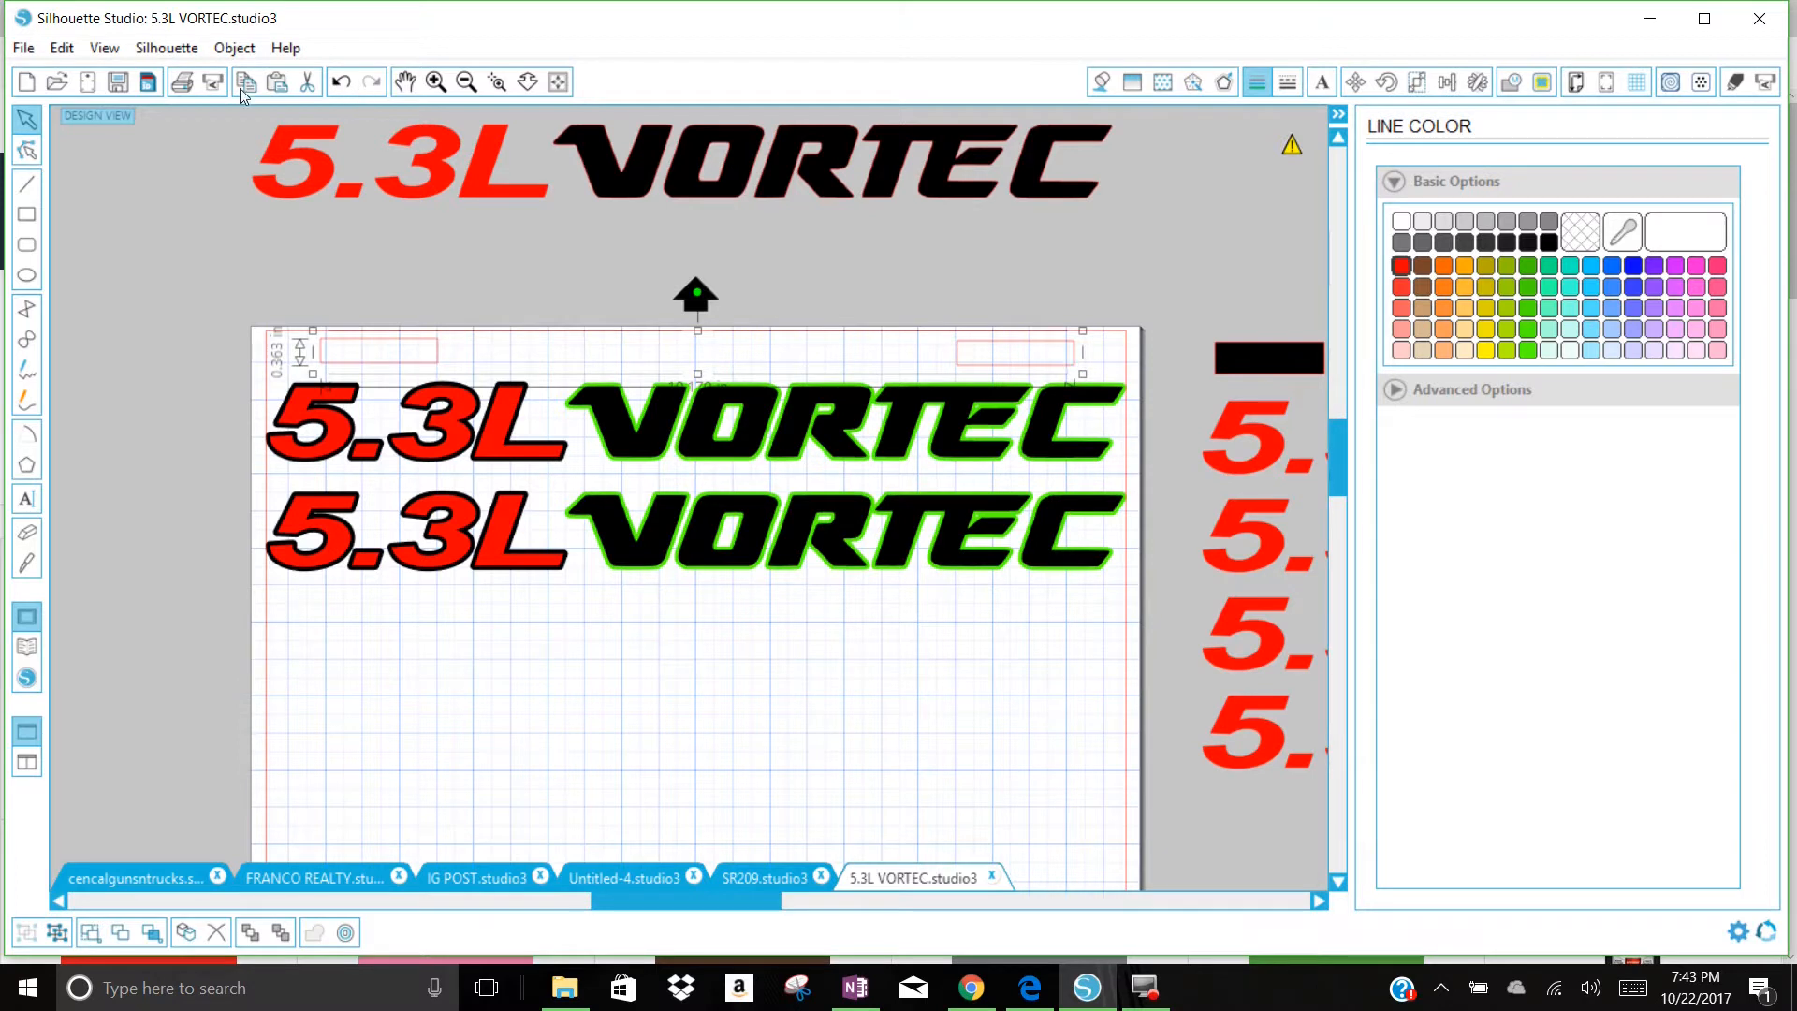
pyautogui.click(340, 84)
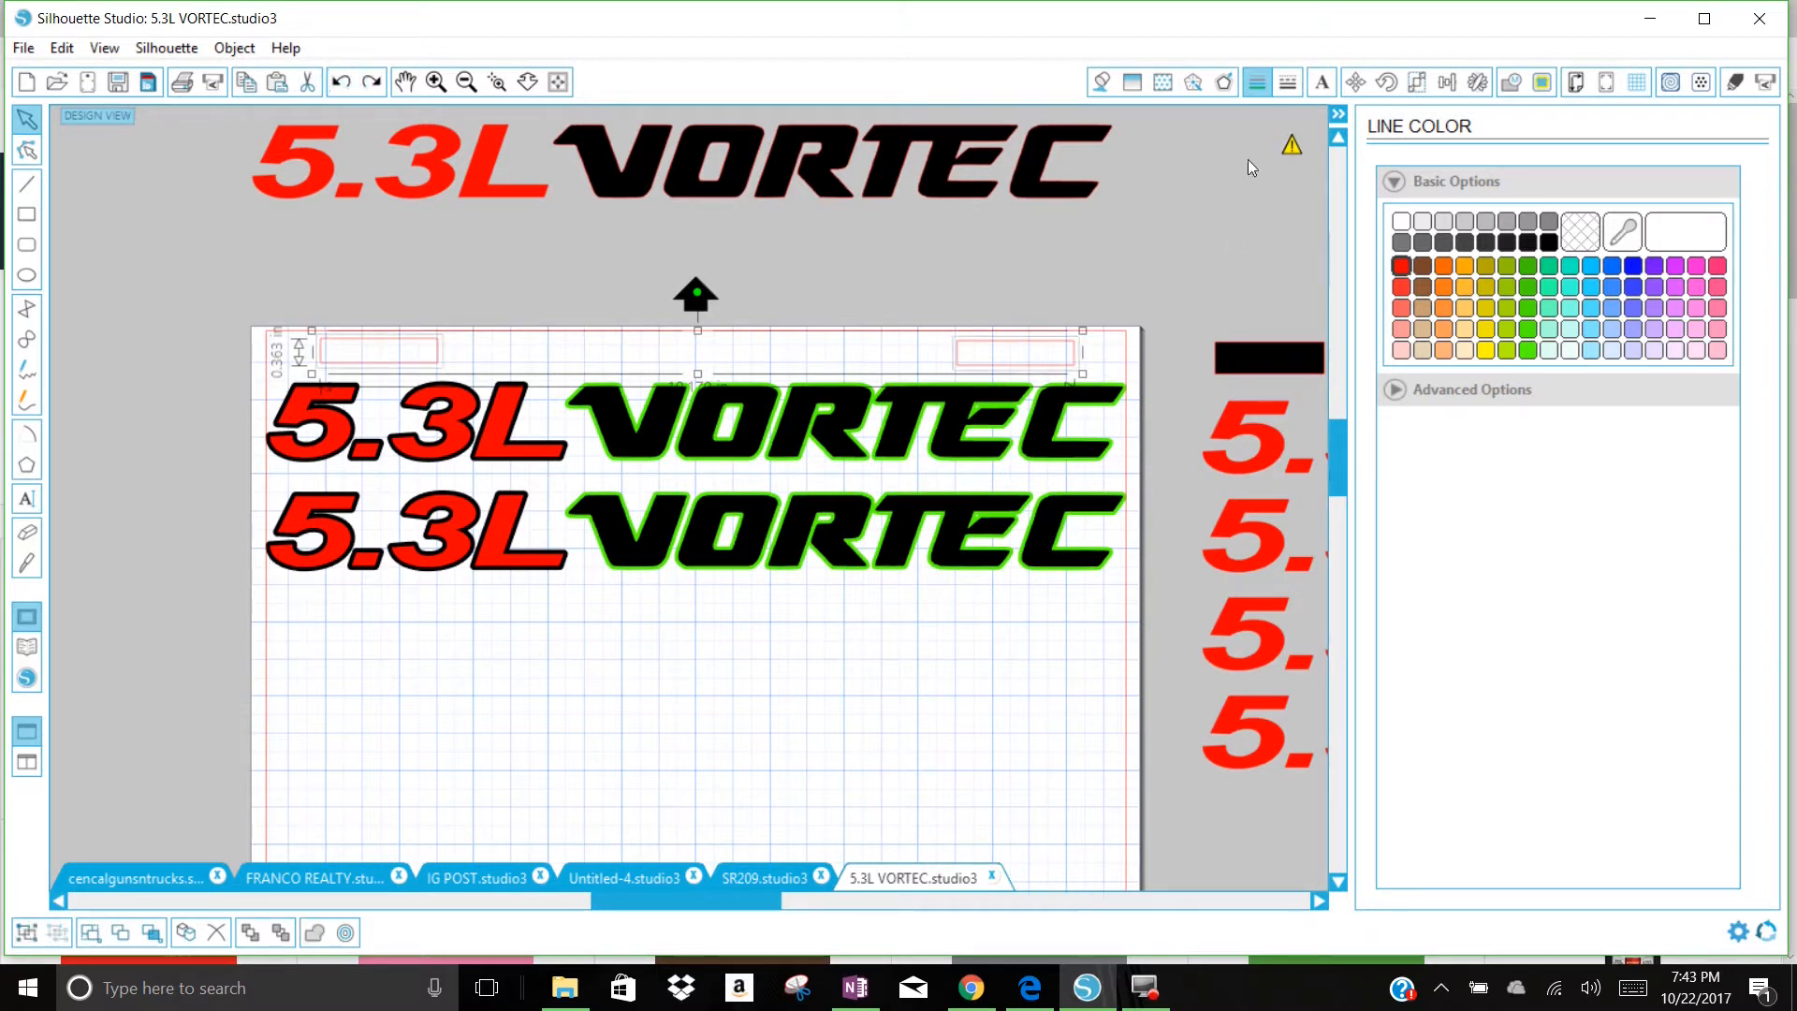
# Step: Align the two rectangles vertically with each other, and stack two duplicates of the pair just above the page's upper edge
pyautogui.click(1449, 84)
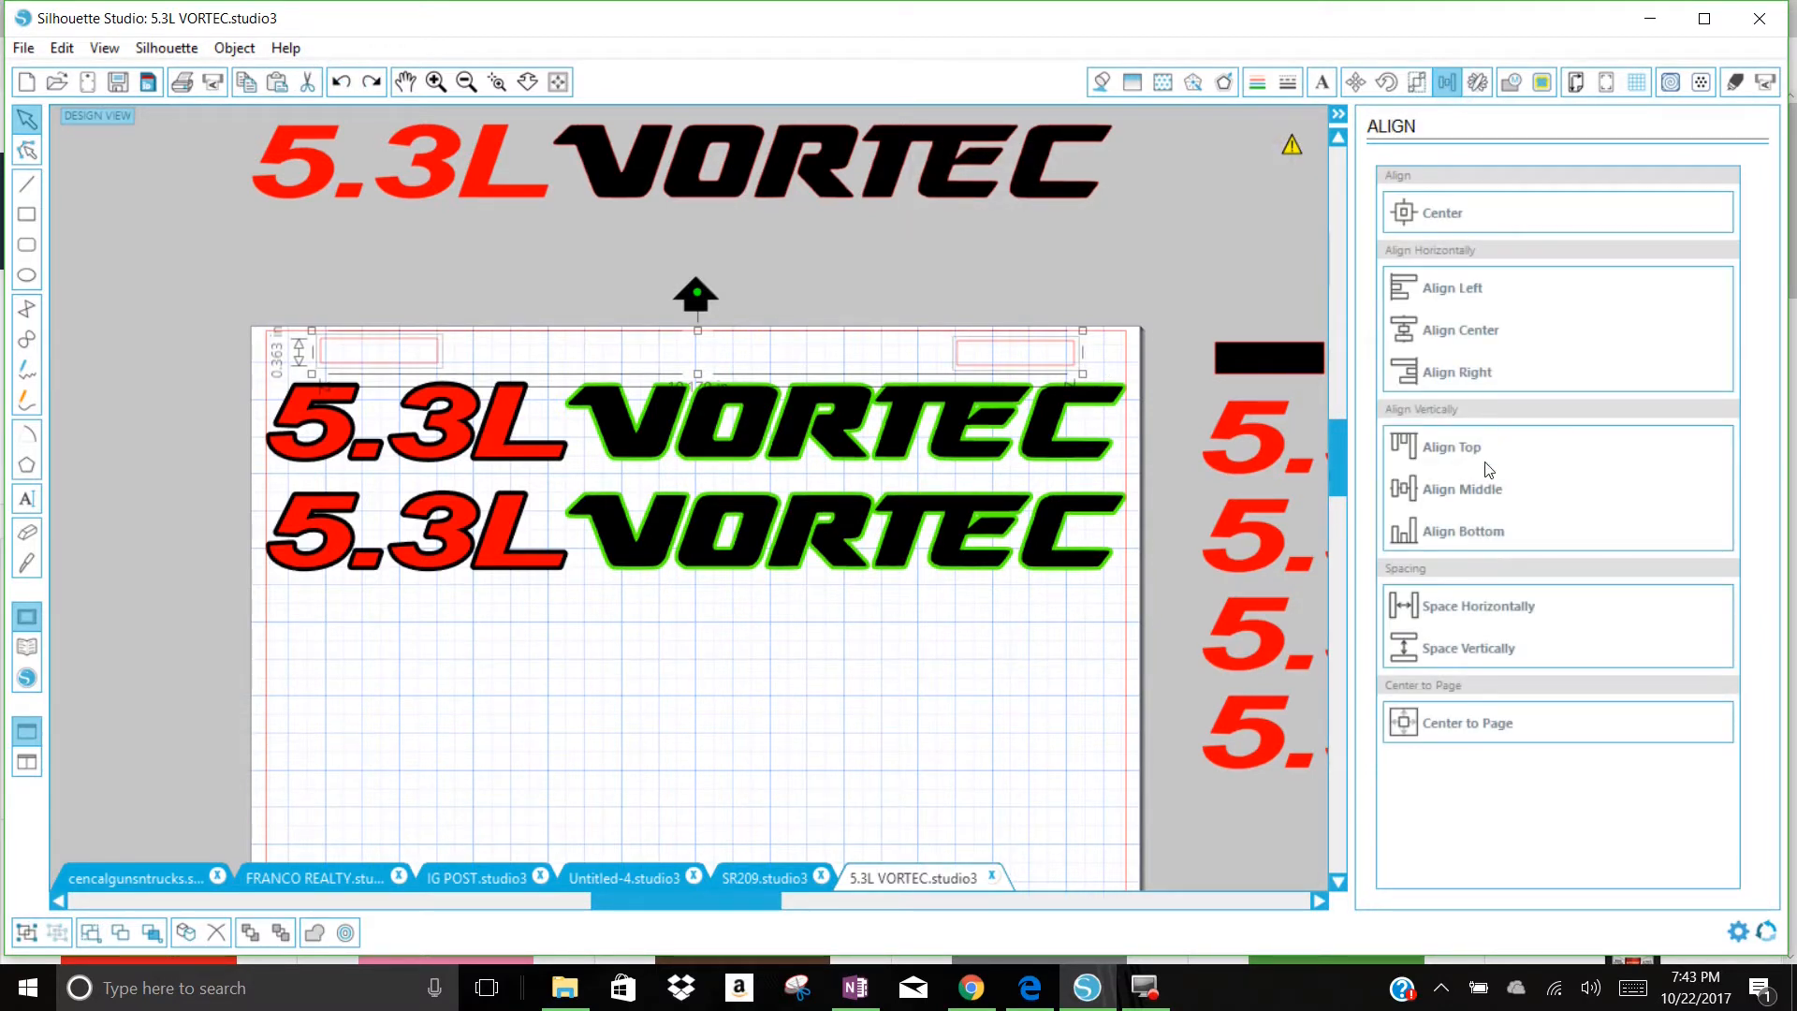
pyautogui.moveTo(351, 288); pyautogui.dragTo(1007, 343)
pyautogui.rightClick(1008, 343)
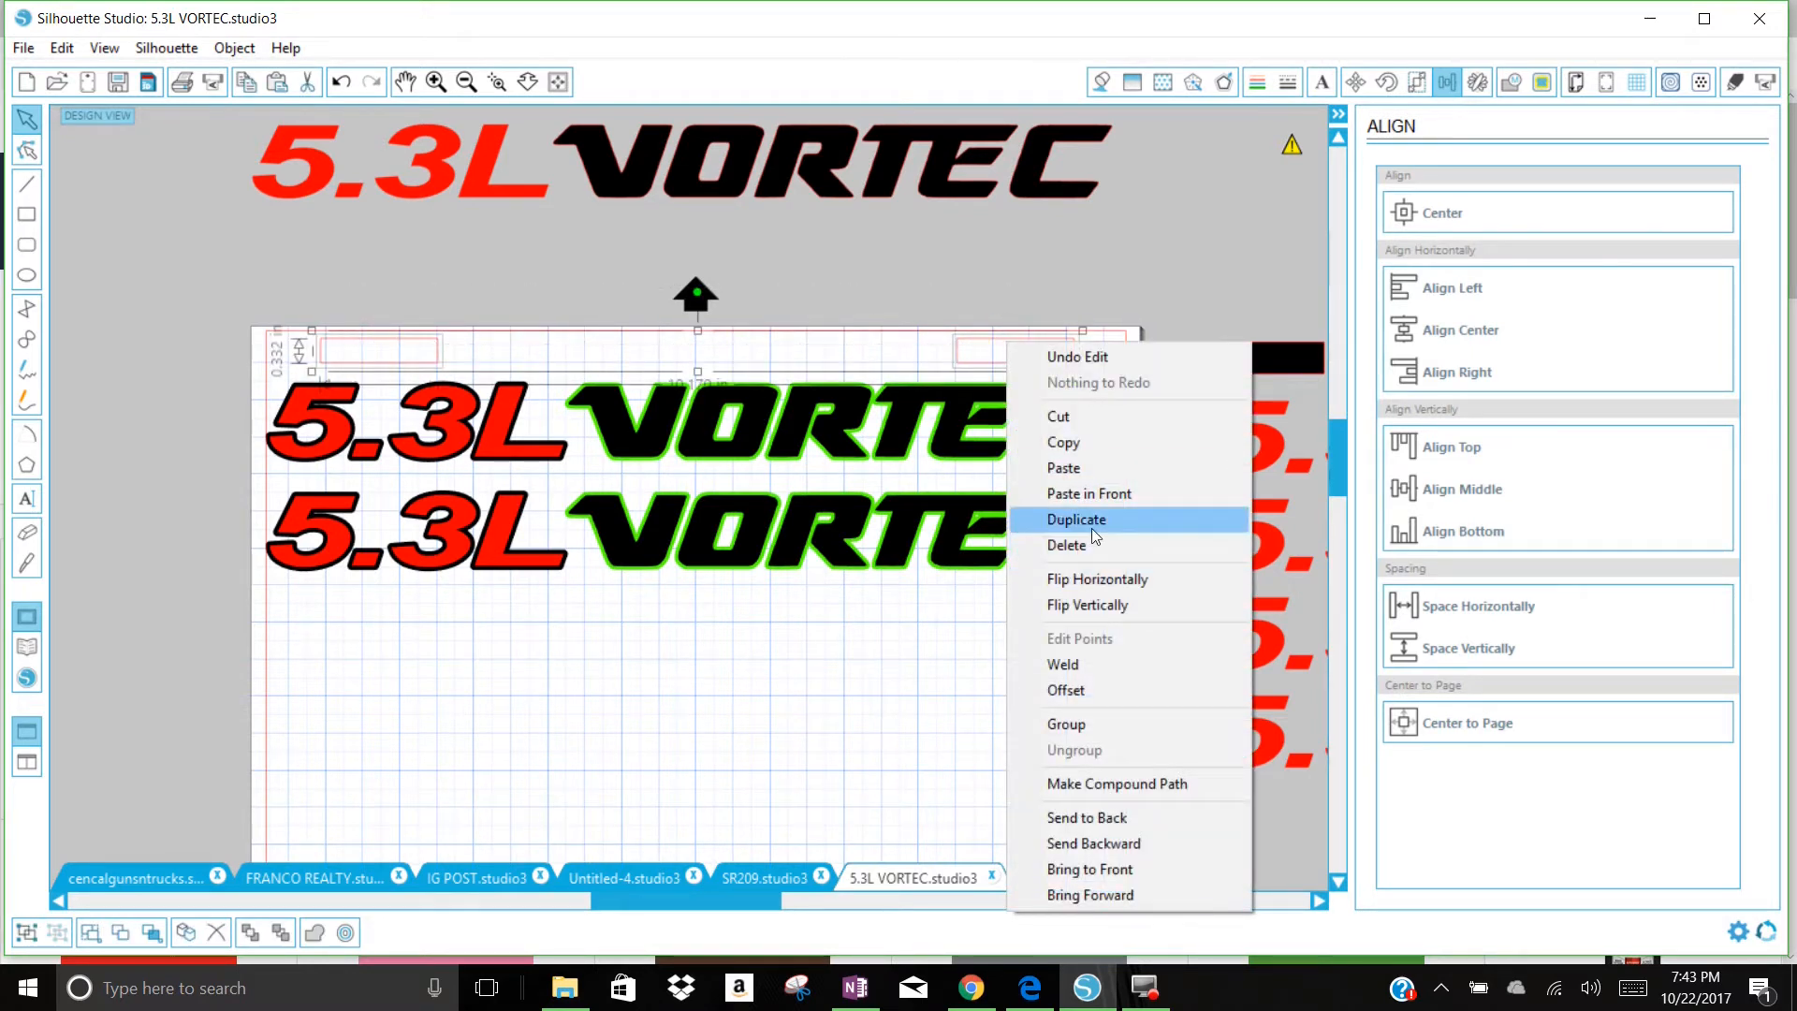
pyautogui.click(1092, 528)
pyautogui.moveTo(1021, 377); pyautogui.dragTo(1004, 332)
pyautogui.rightClick(994, 327)
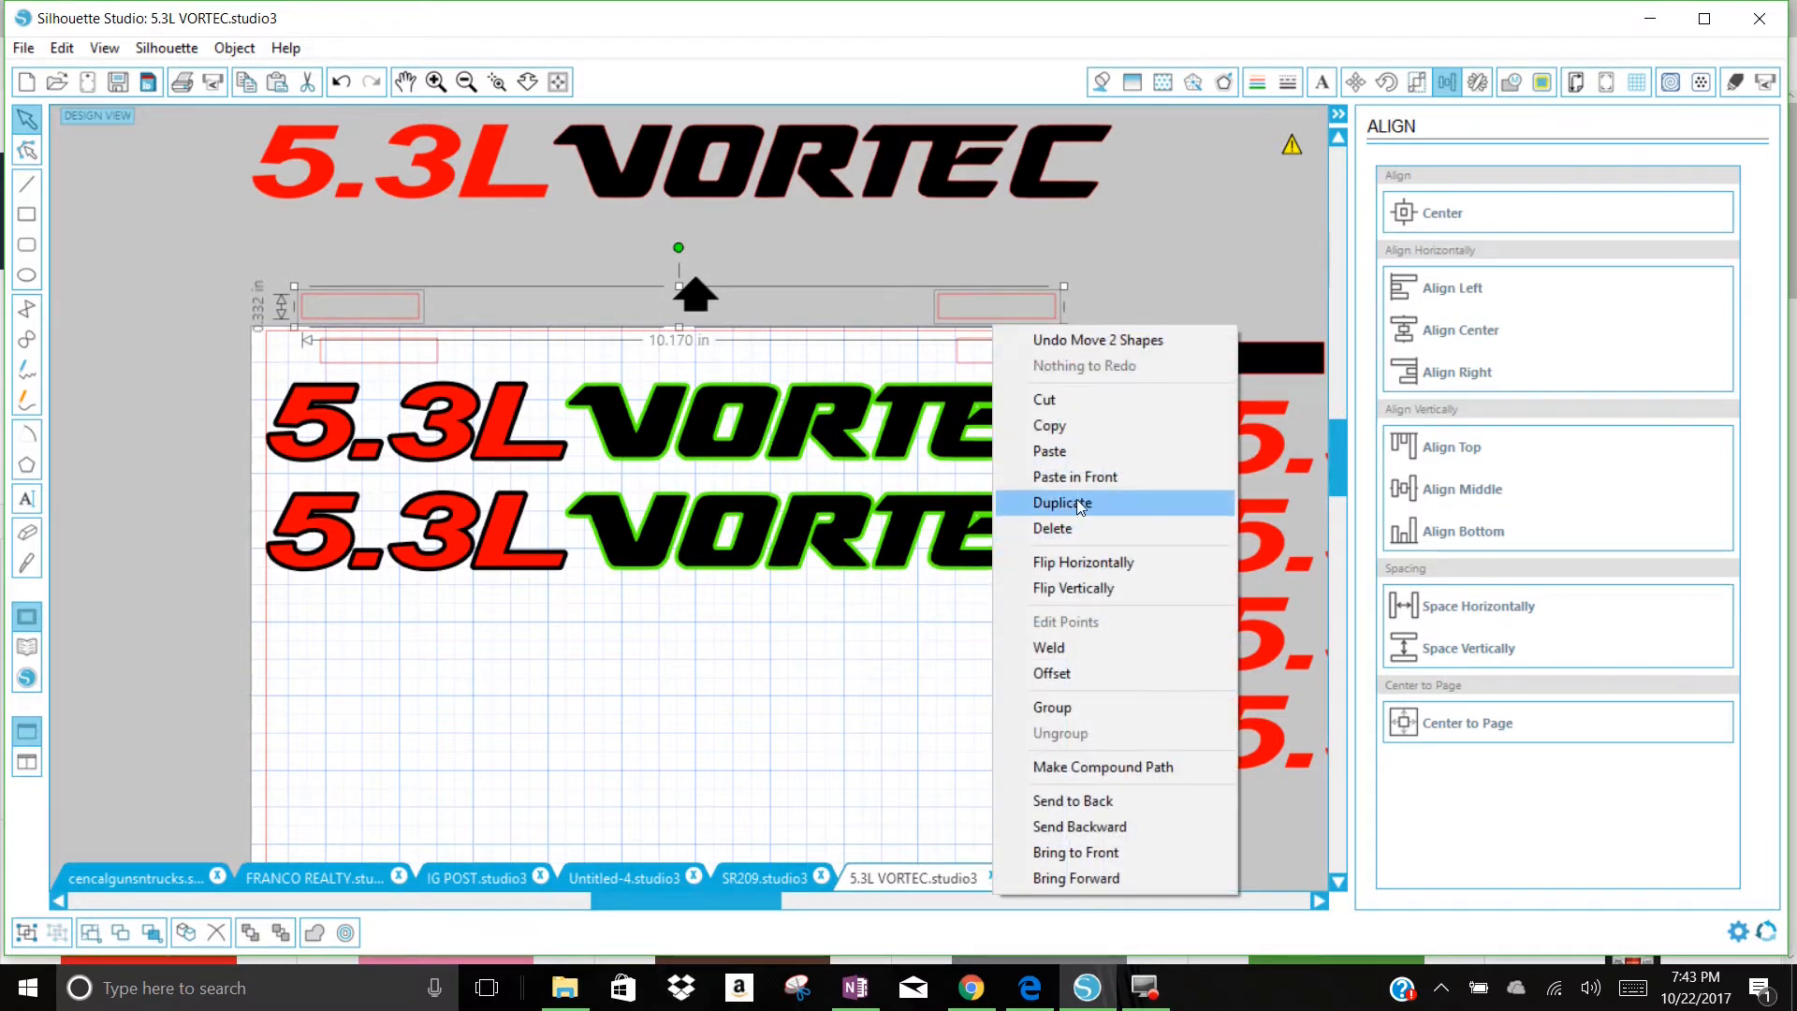
pyautogui.click(1081, 504)
pyautogui.moveTo(1062, 323); pyautogui.dragTo(1064, 283)
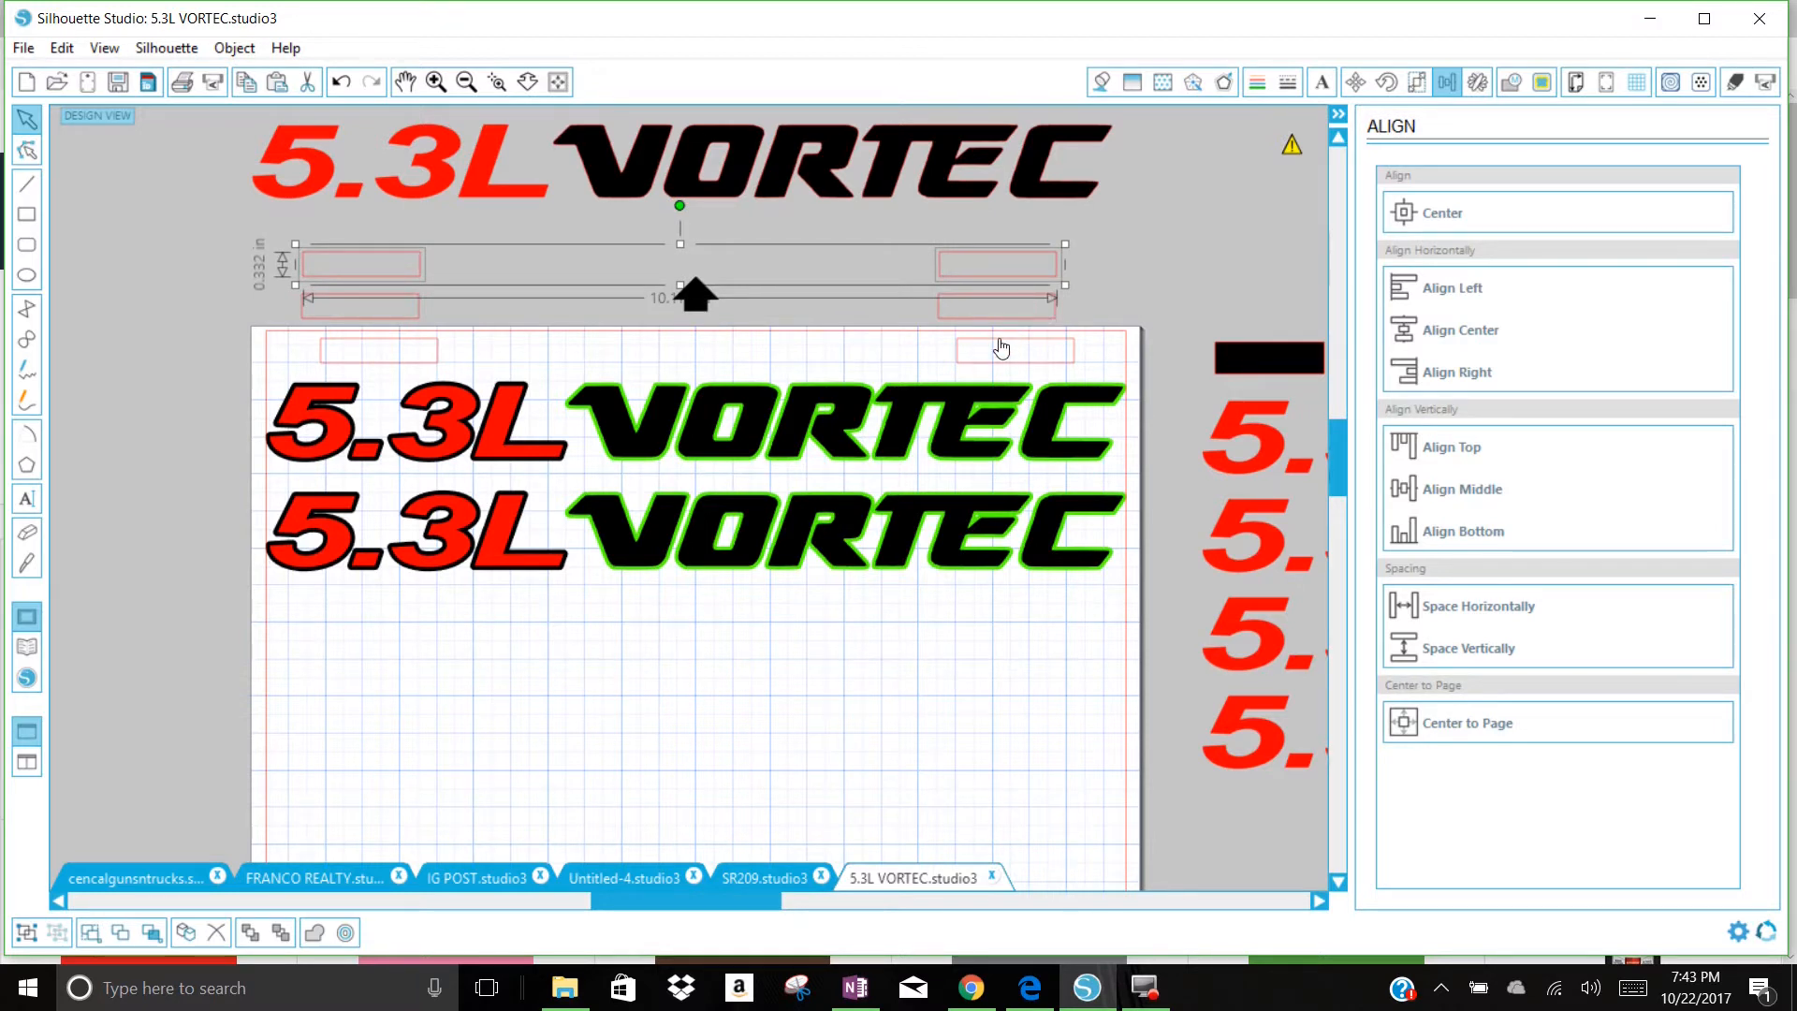
# Step: Group each of the three rectangle pairs separately, joining its left and right rectangles
pyautogui.click(1073, 360)
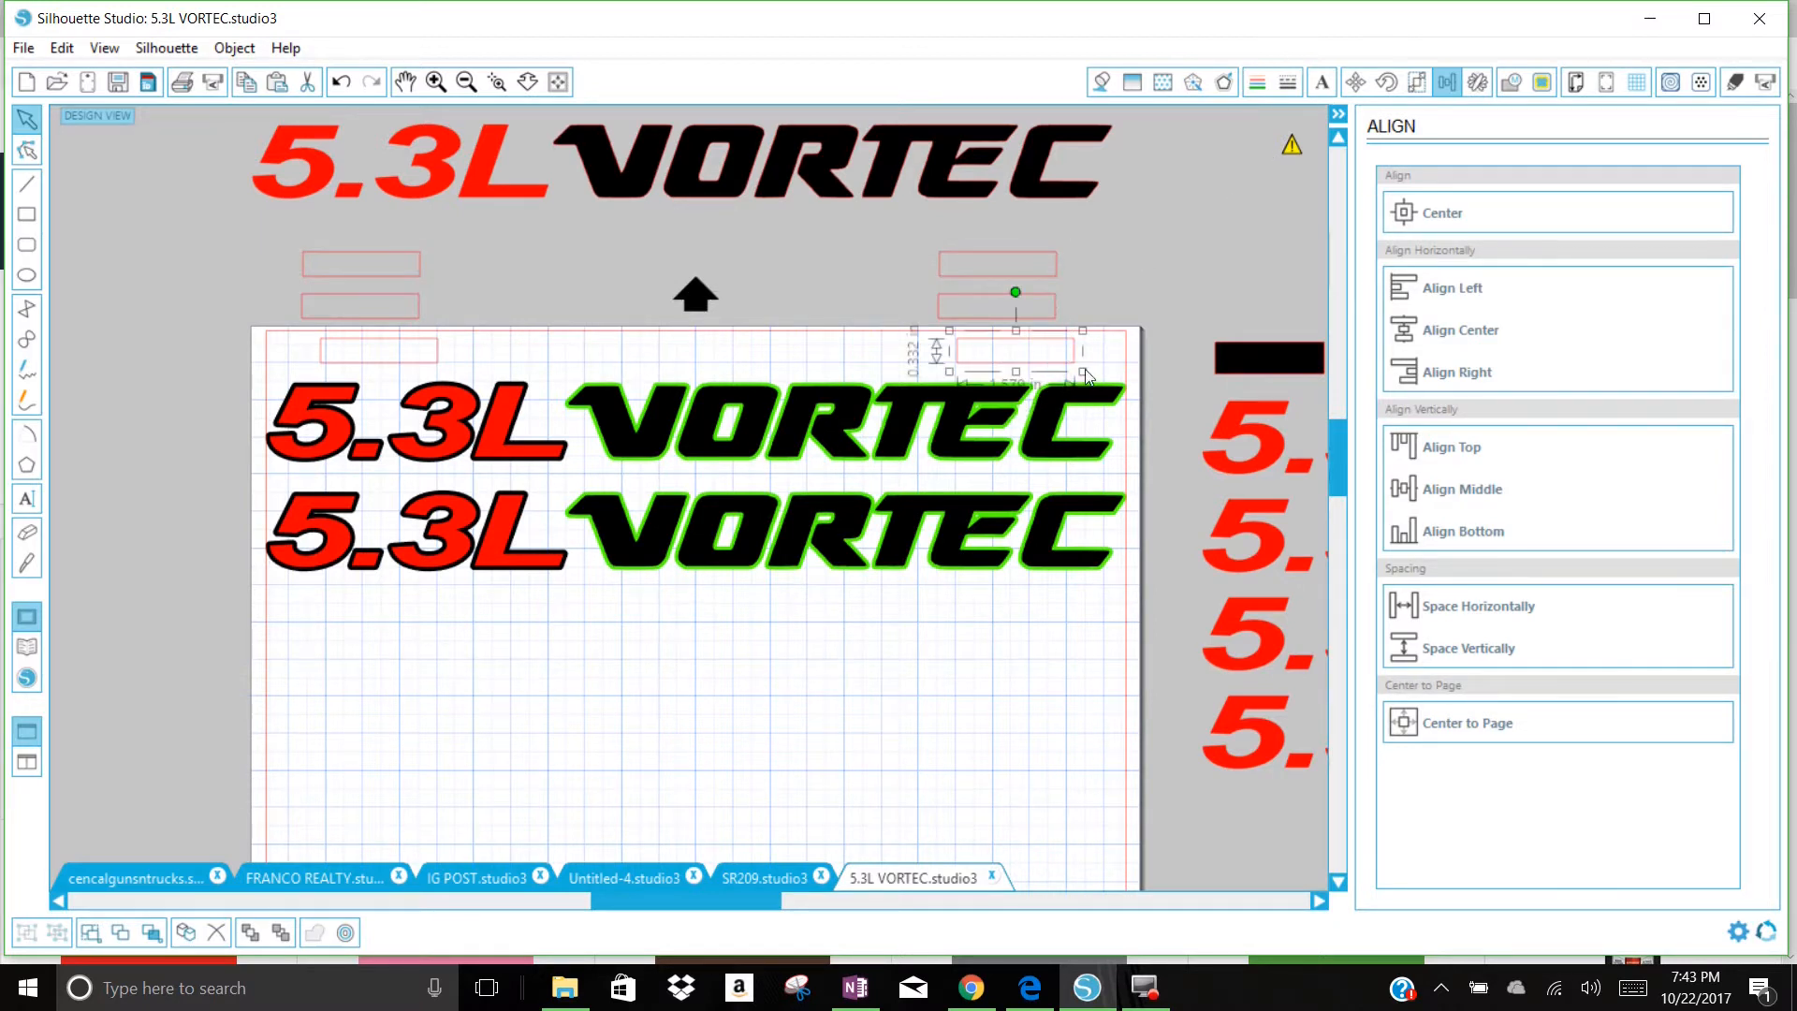
pyautogui.keyDown('shift'); pyautogui.click(421, 354); pyautogui.keyUp('shift')
pyautogui.rightClick(421, 353)
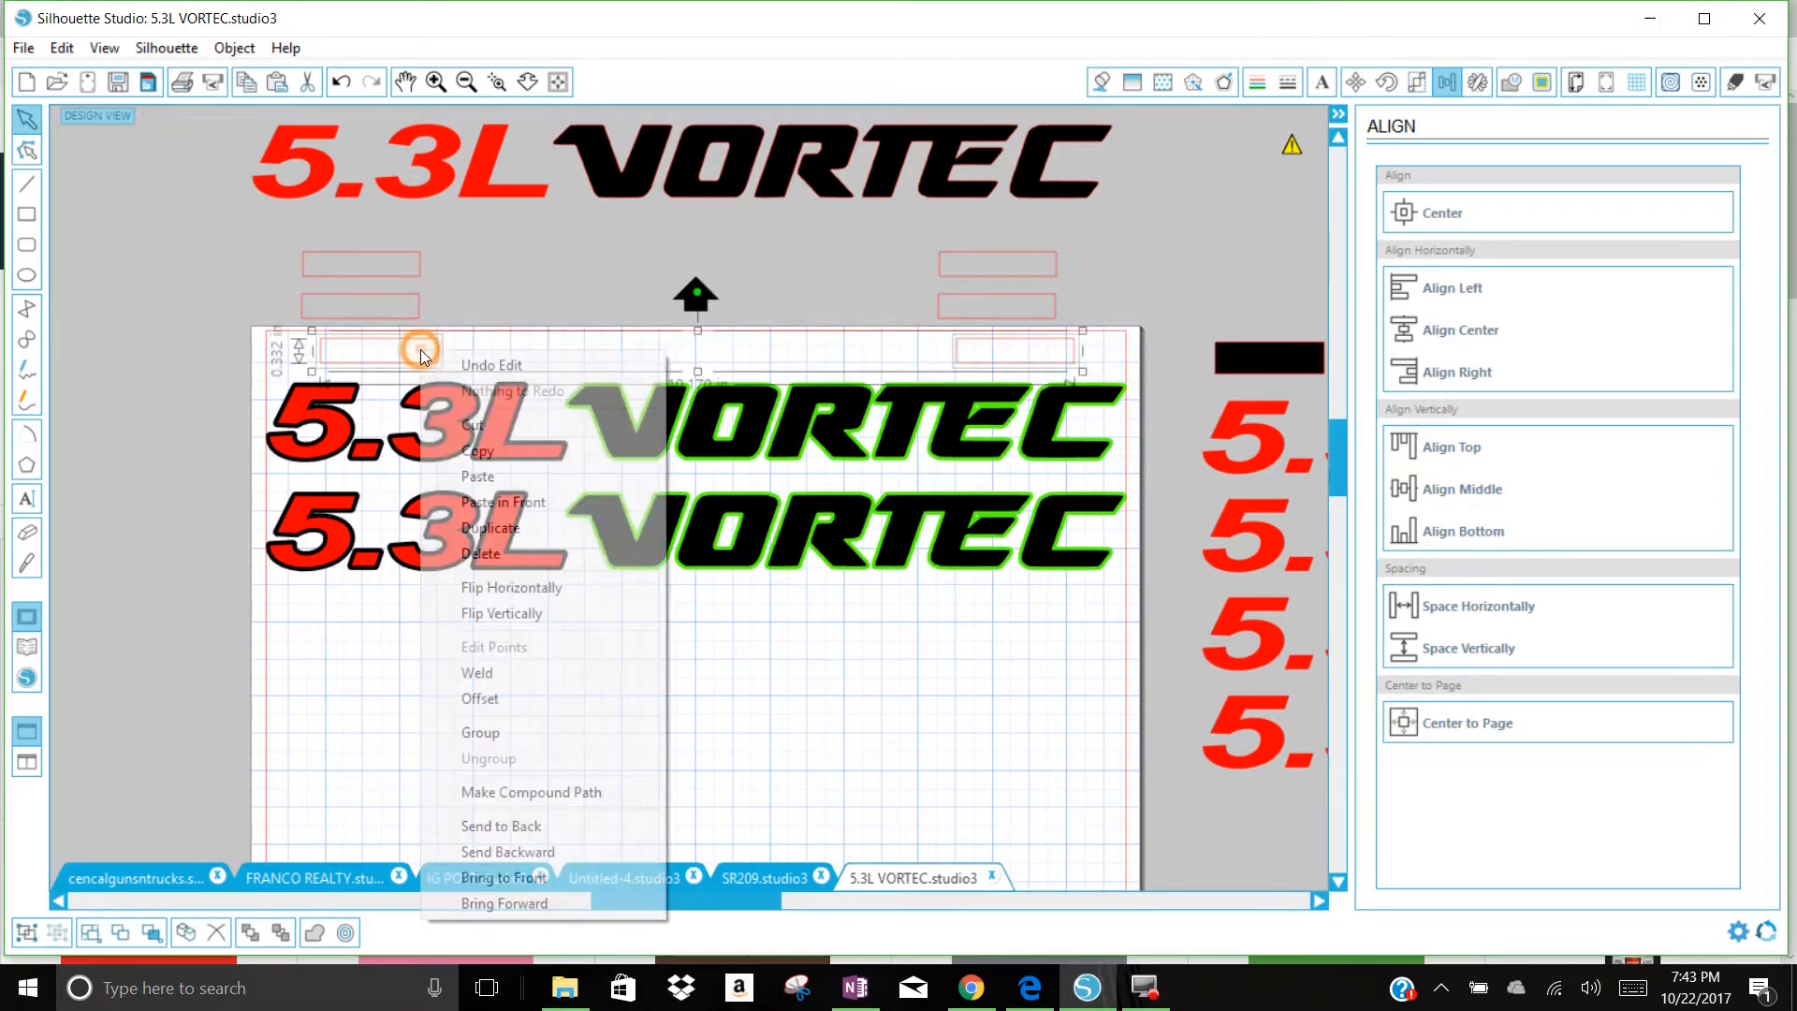
pyautogui.click(519, 734)
pyautogui.moveTo(1083, 312); pyautogui.dragTo(389, 300)
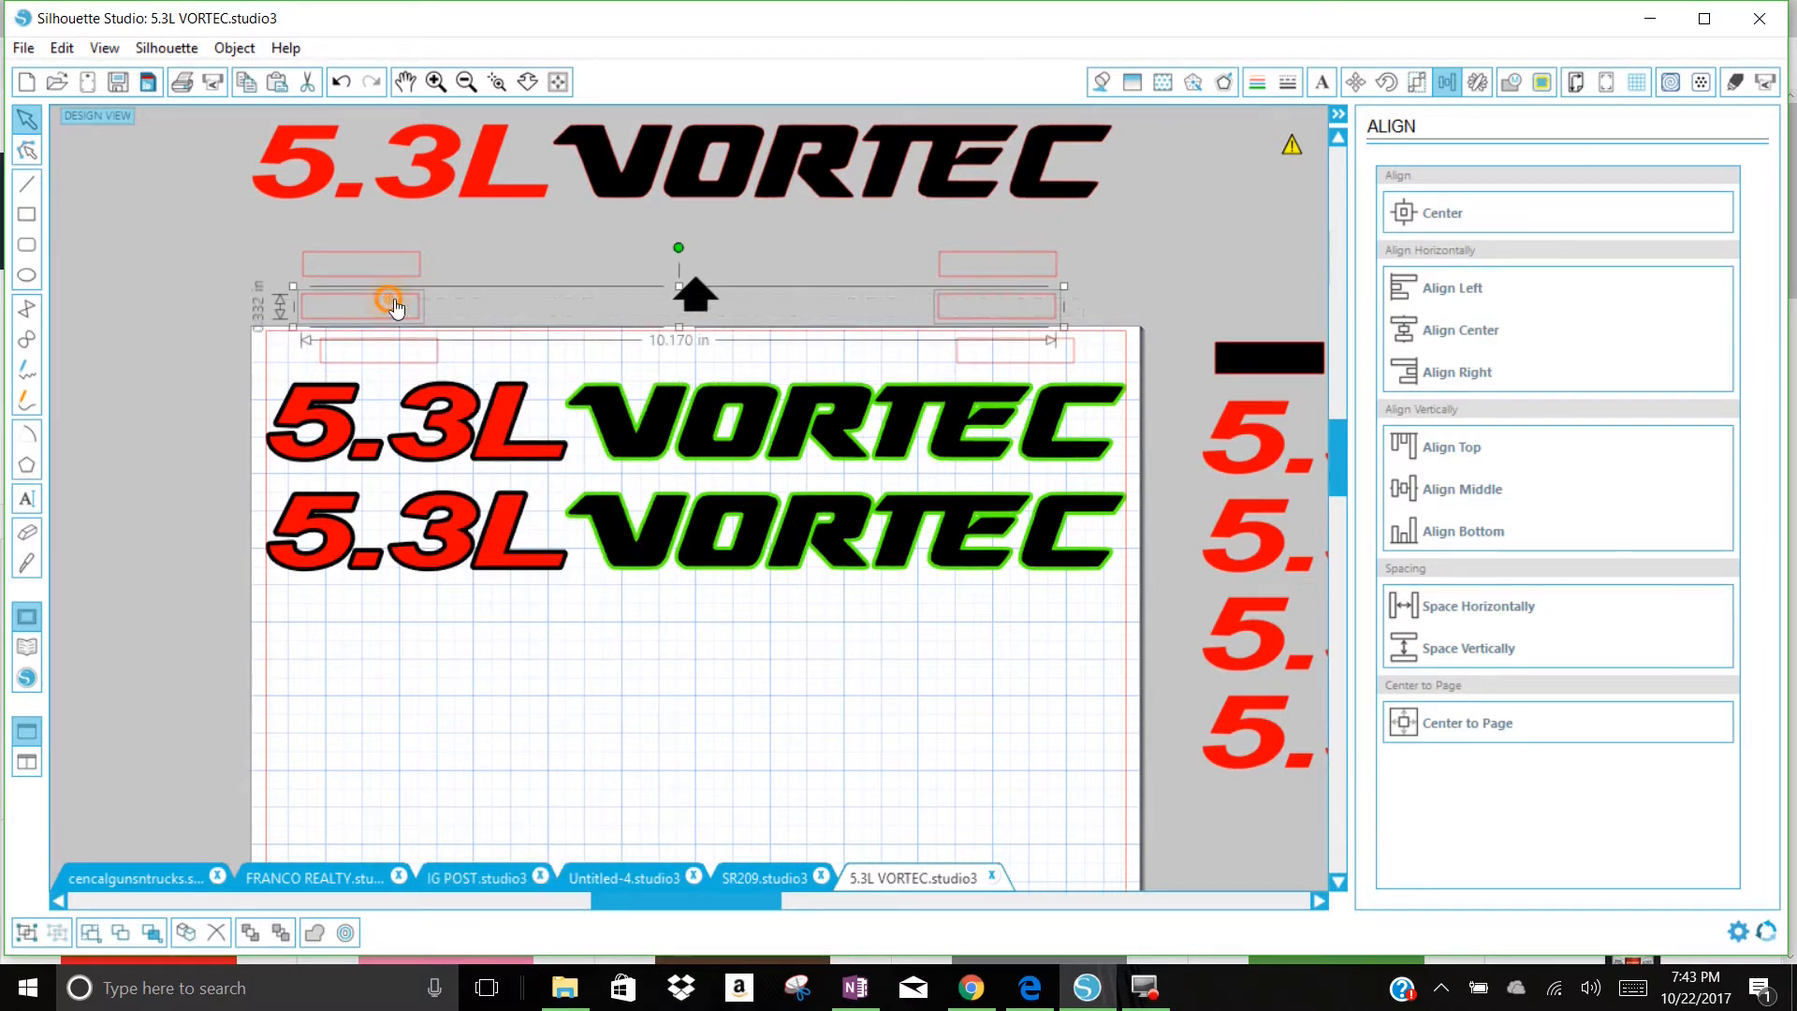
pyautogui.rightClick(393, 305)
pyautogui.click(505, 679)
pyautogui.moveTo(1086, 272); pyautogui.dragTo(380, 256)
pyautogui.rightClick(380, 255)
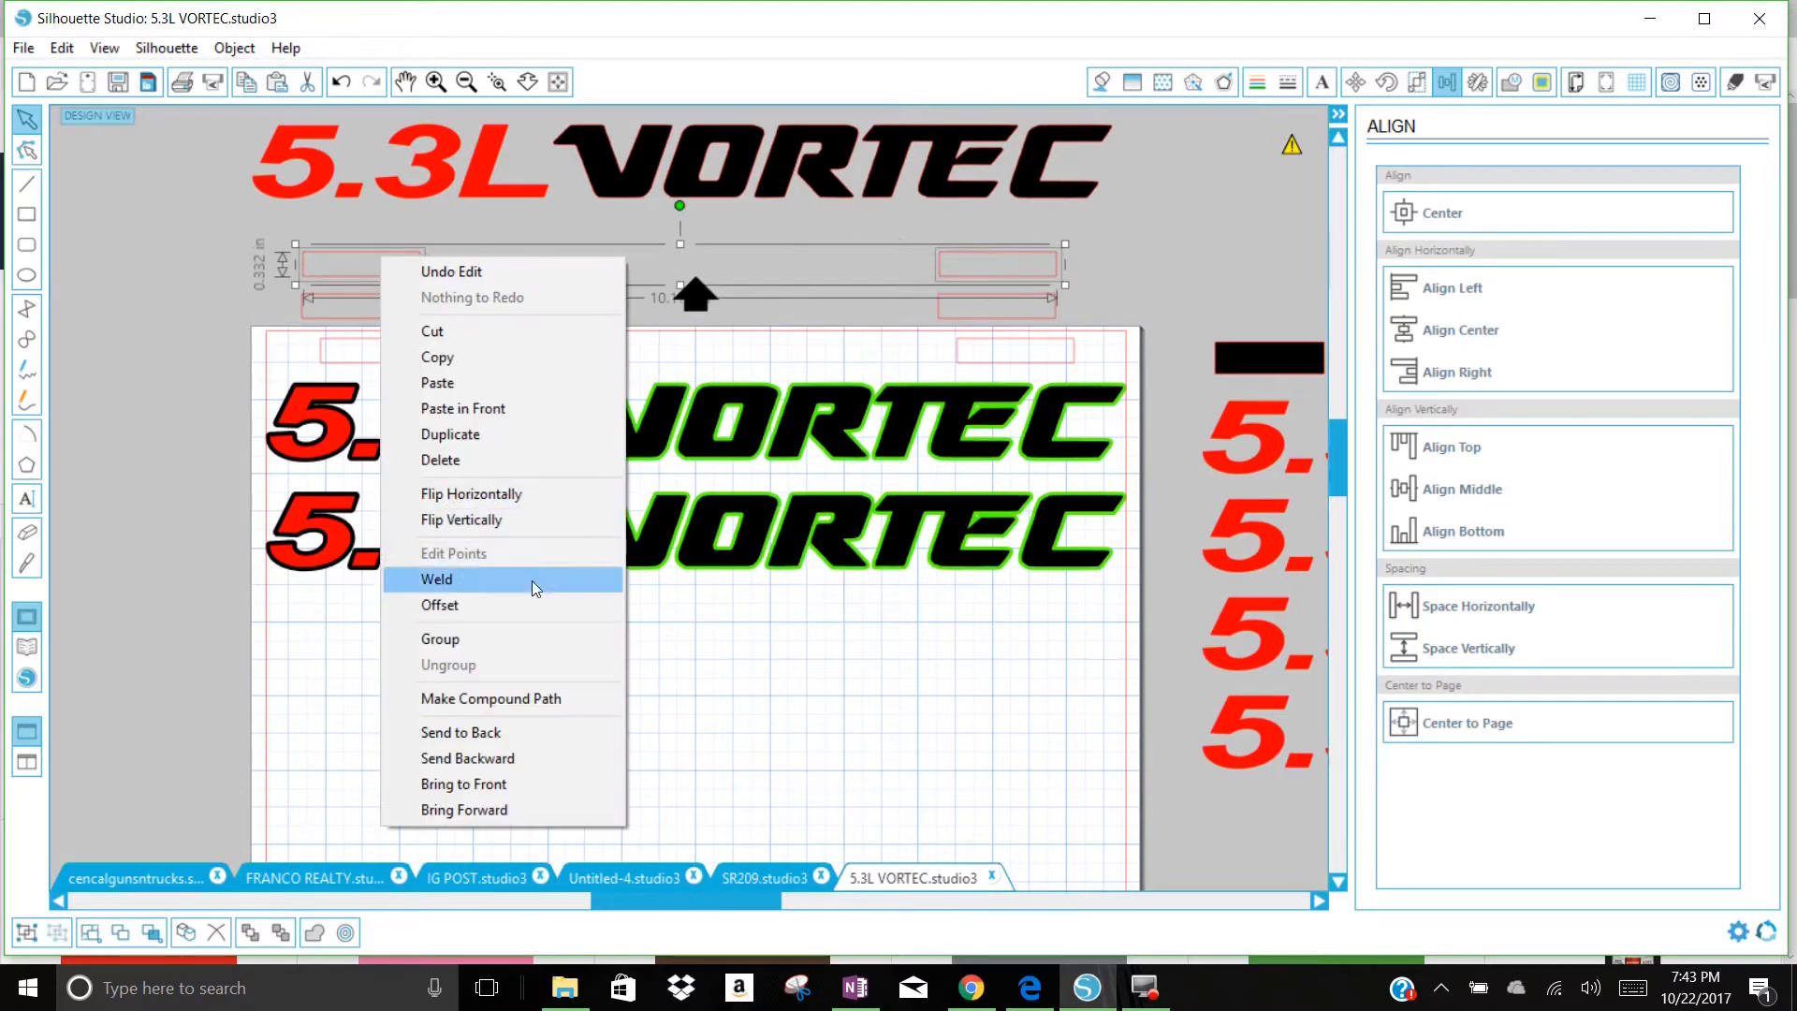
pyautogui.click(504, 640)
# Step: Fill the rectangle pair on the page with green, the pair just above it with black, and the uppermost pair with red
pyautogui.click(1041, 352)
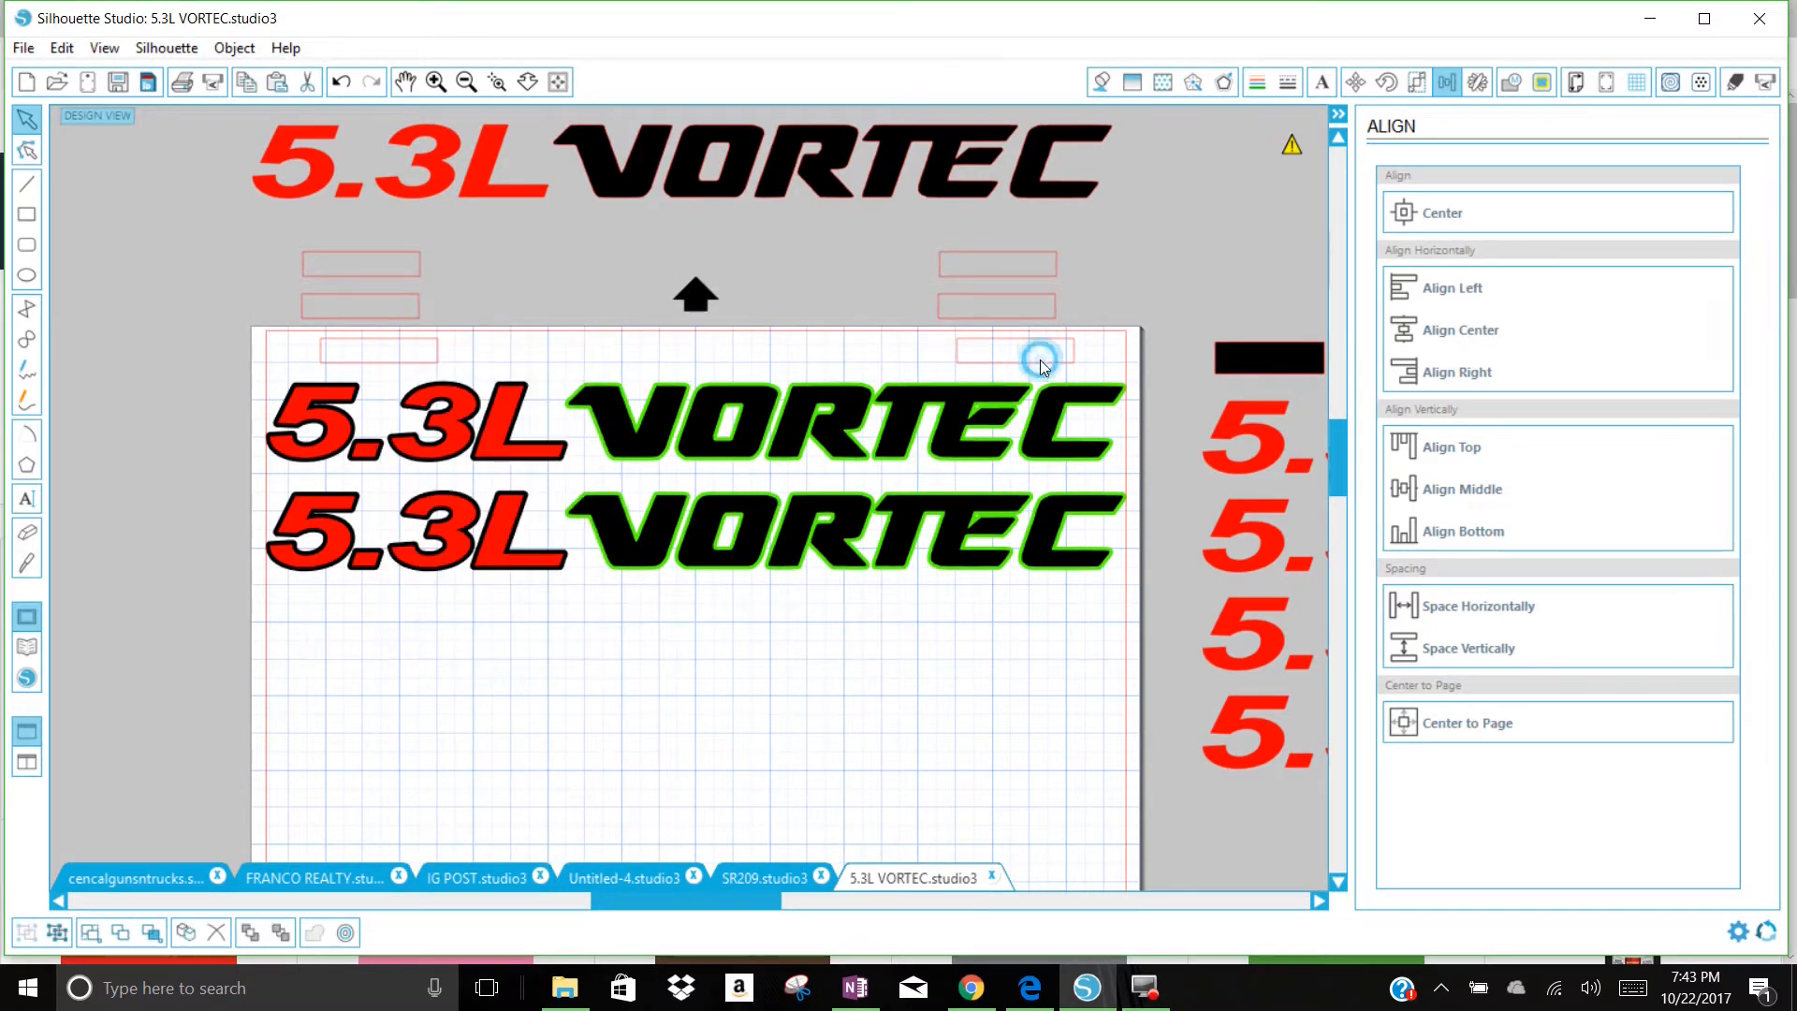
pyautogui.click(1105, 80)
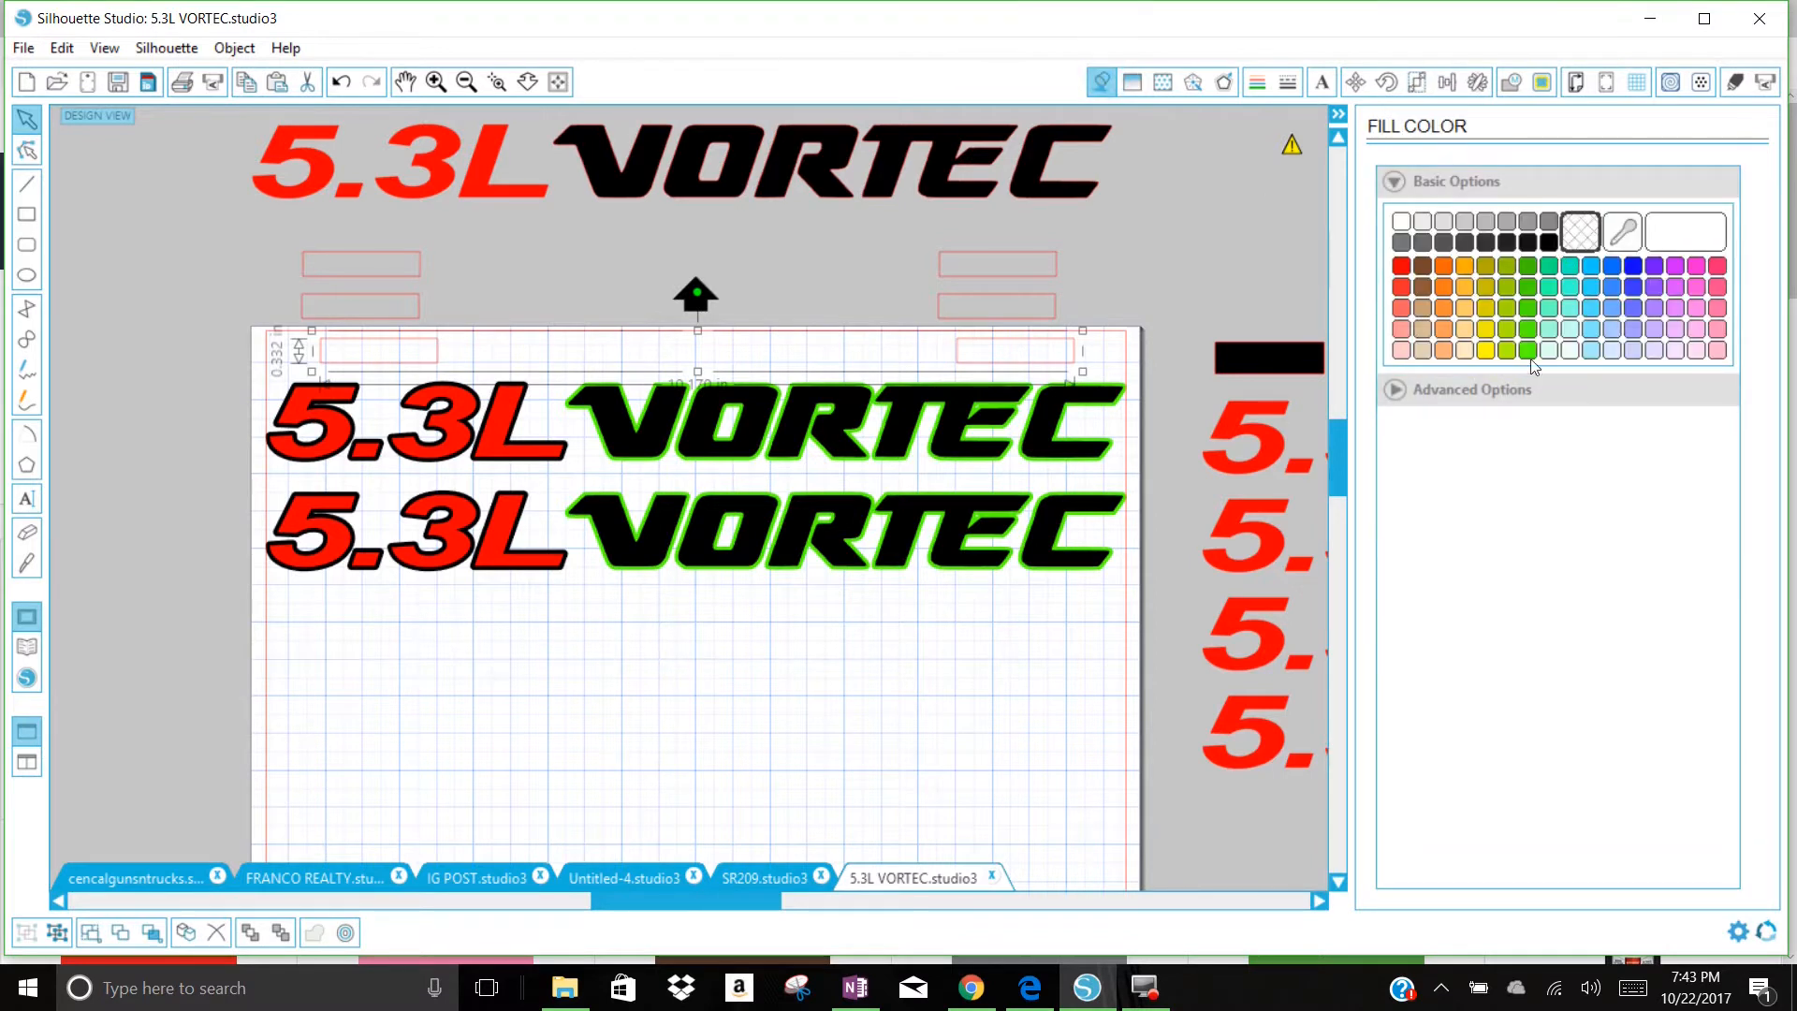
pyautogui.click(1528, 351)
pyautogui.click(1164, 302)
pyautogui.click(1053, 305)
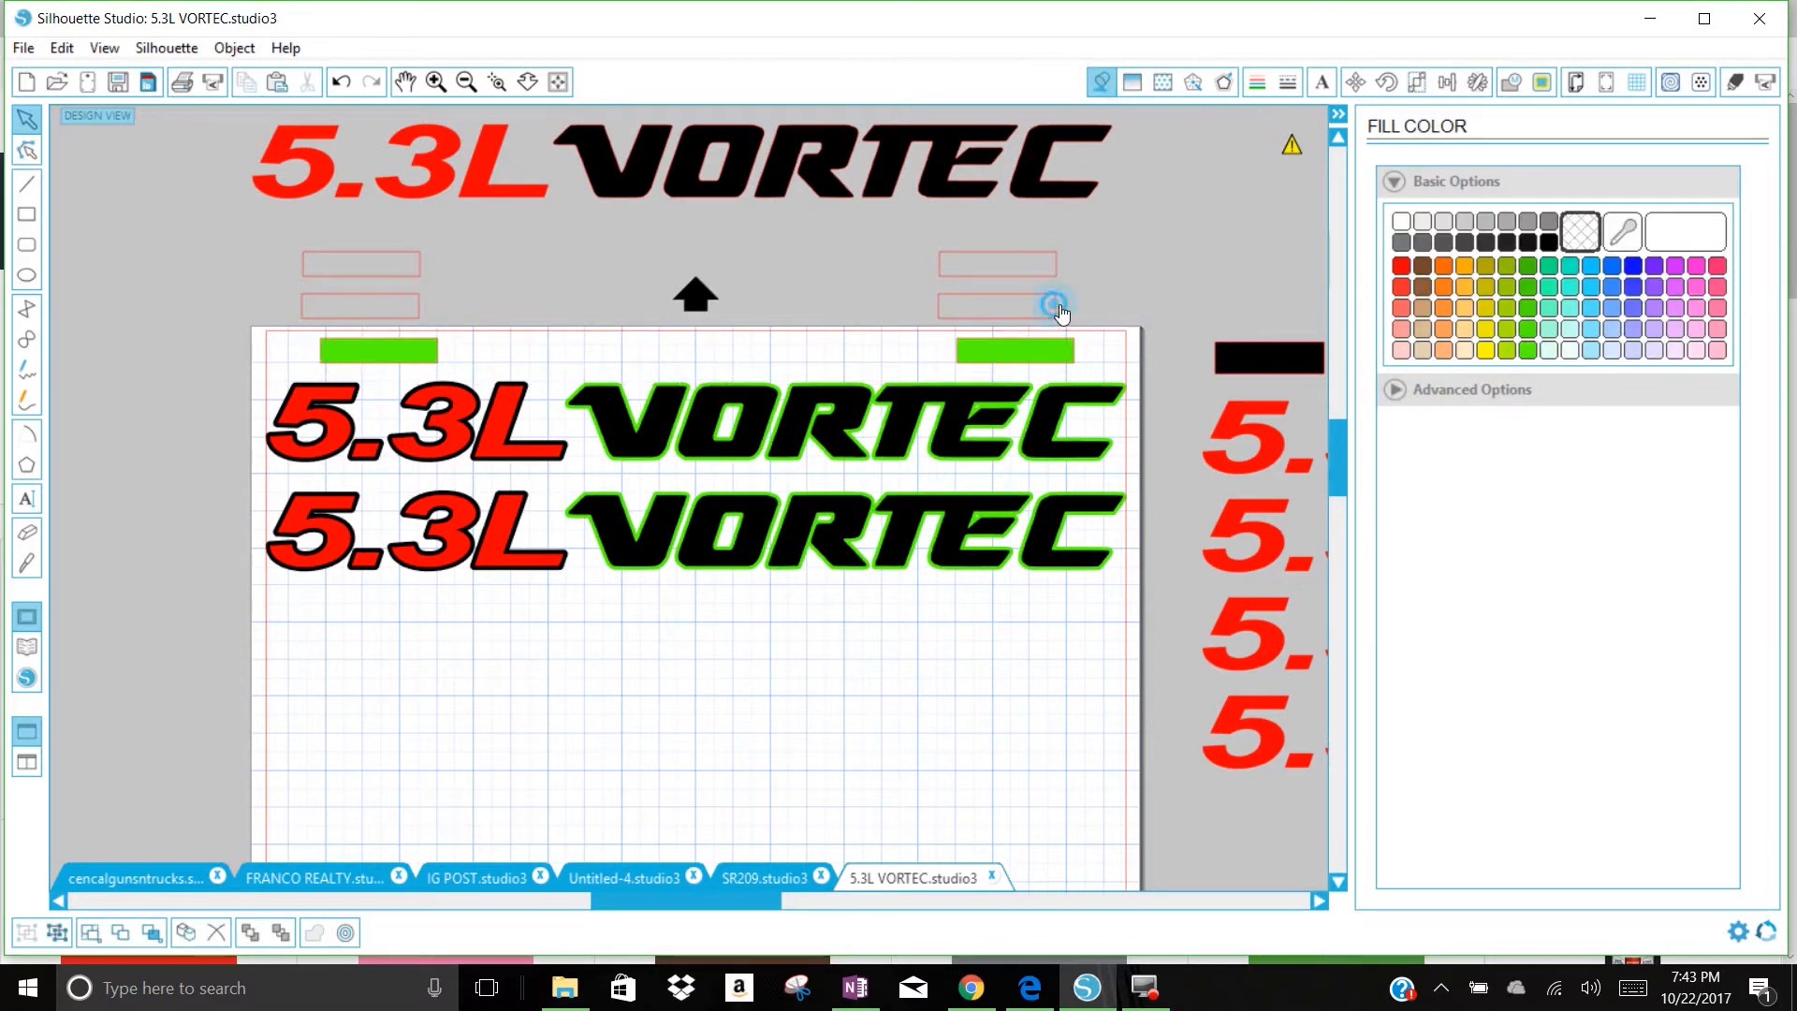
pyautogui.click(1547, 244)
pyautogui.click(1037, 272)
pyautogui.click(1401, 266)
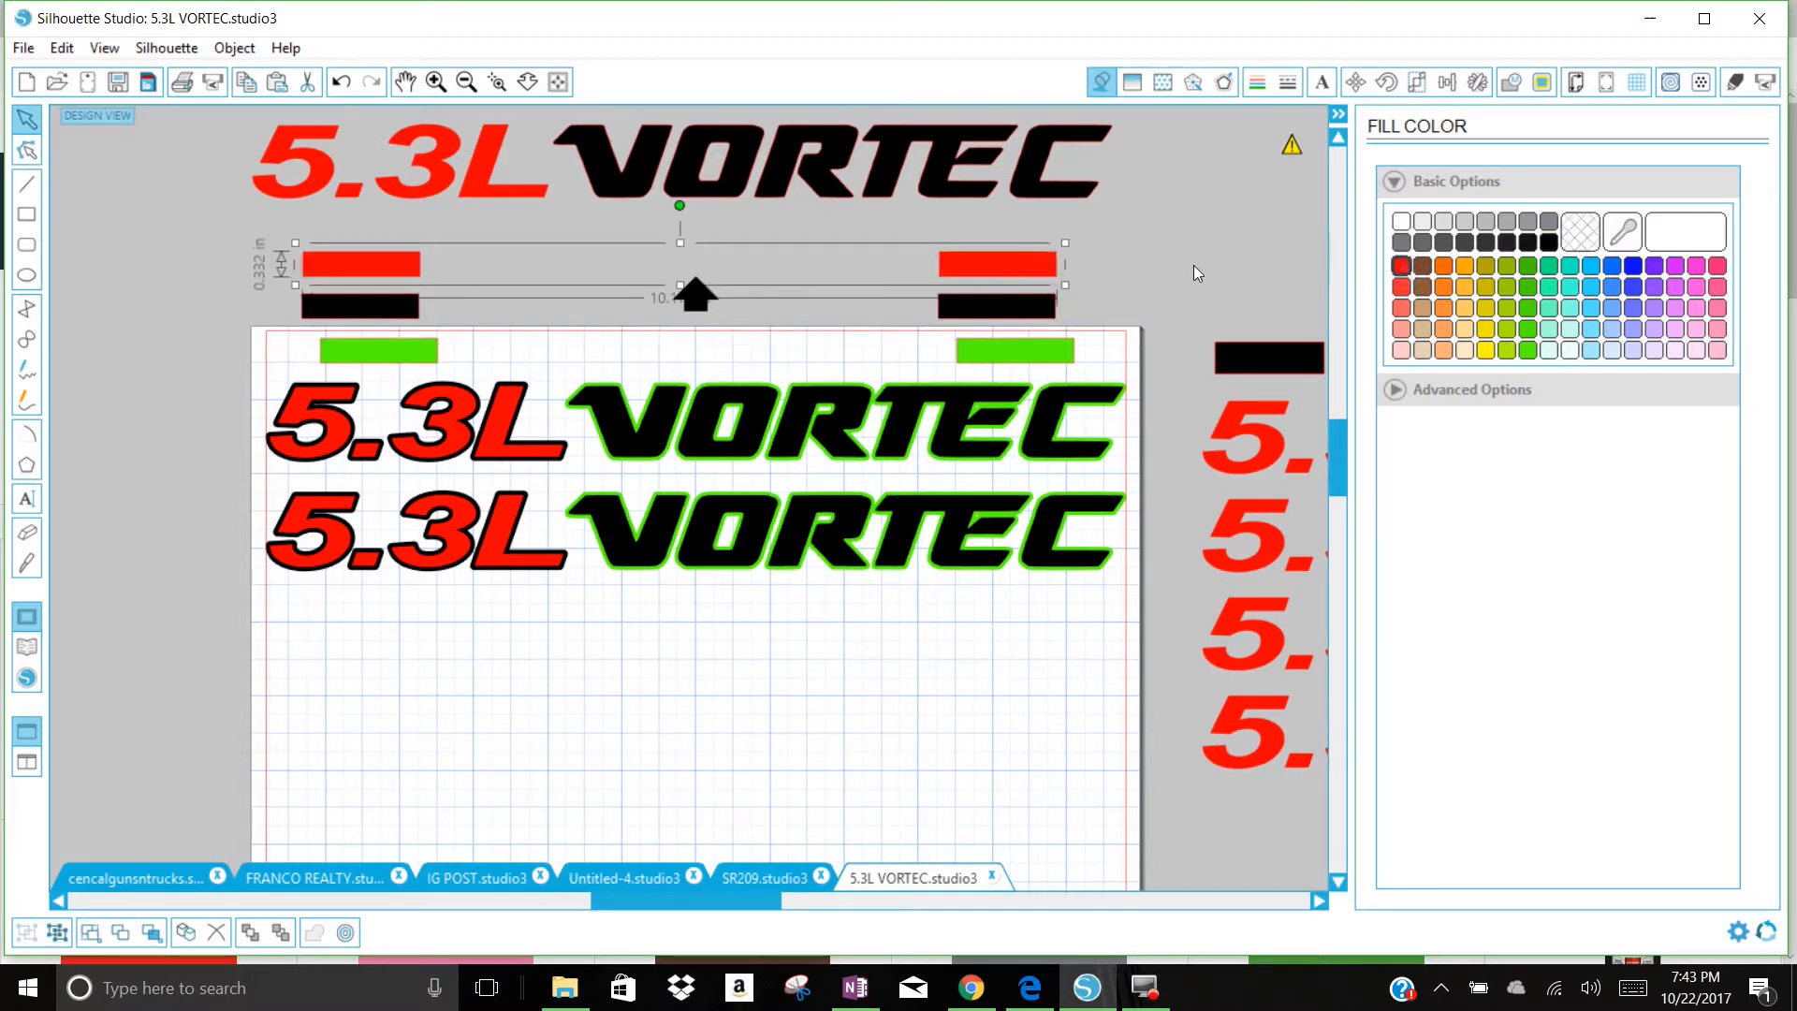
pyautogui.click(1217, 271)
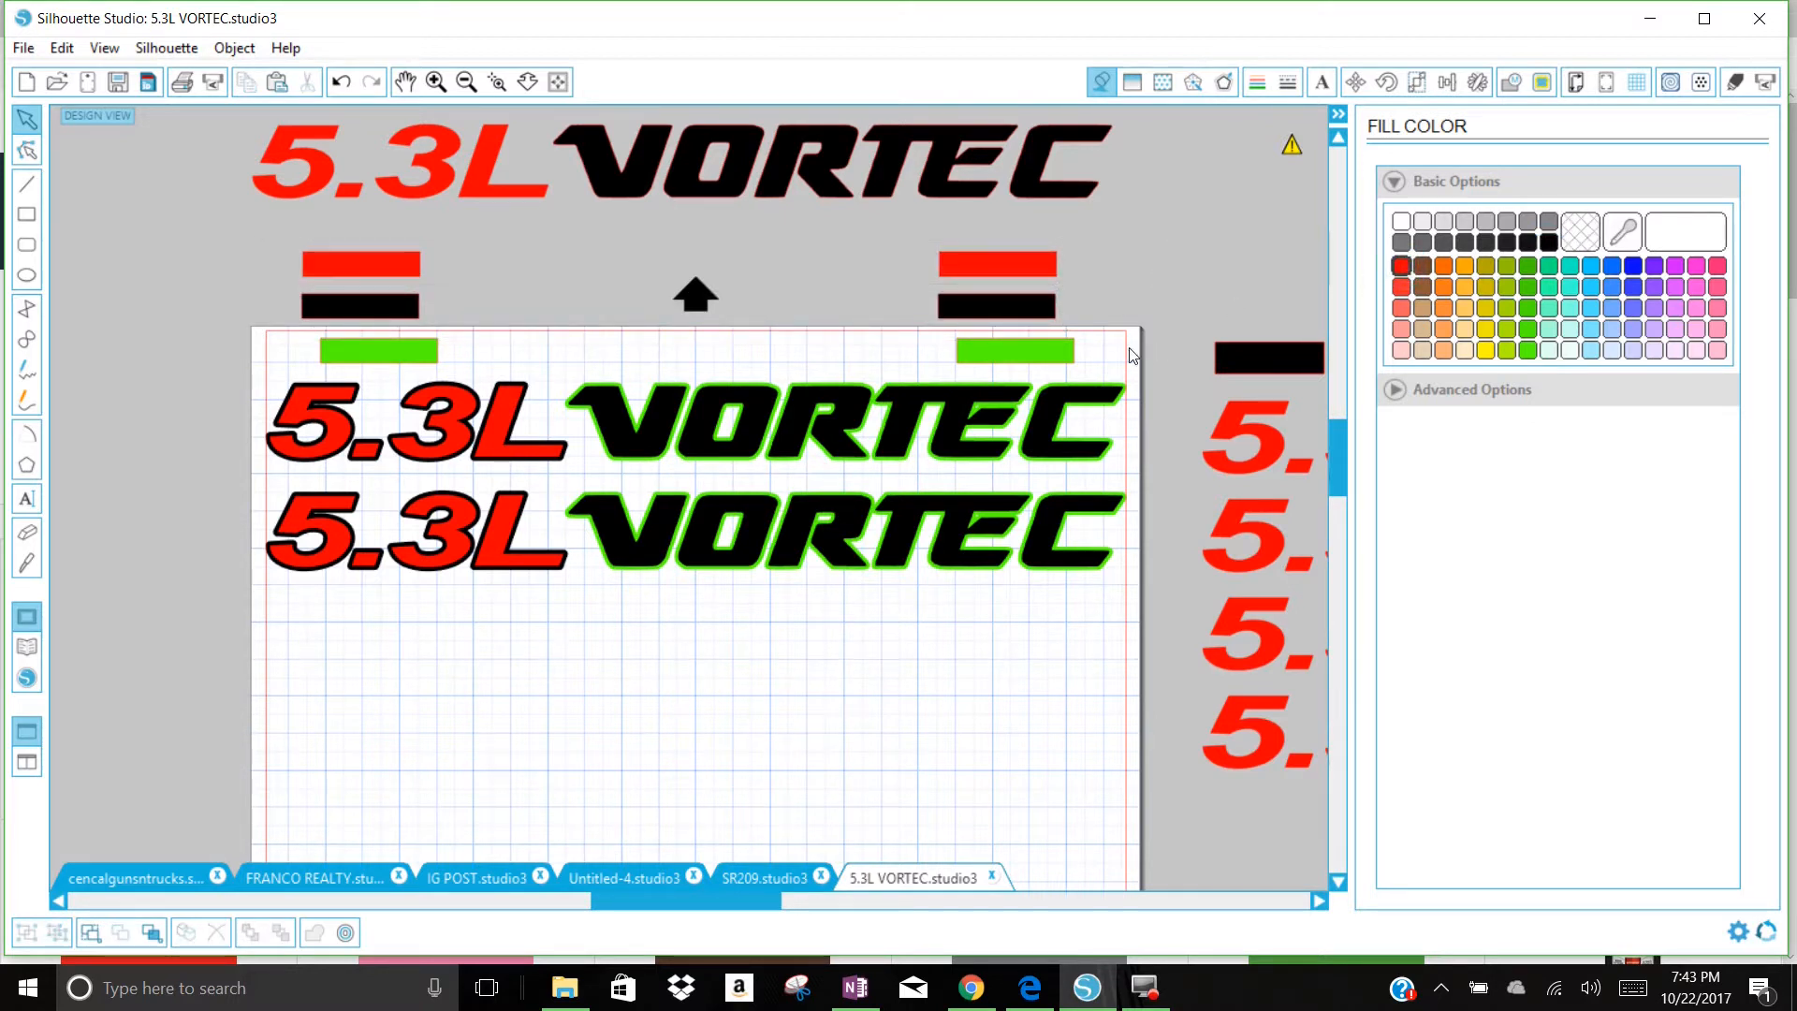
# Step: Stack the three rectangle pairs exactly over each other on the page by aligning them to the bottom and to the right
pyautogui.click(1009, 266)
pyautogui.keyDown('shift'); pyautogui.click(991, 301); pyautogui.keyUp('shift')
pyautogui.keyDown('shift'); pyautogui.click(964, 350); pyautogui.keyUp('shift')
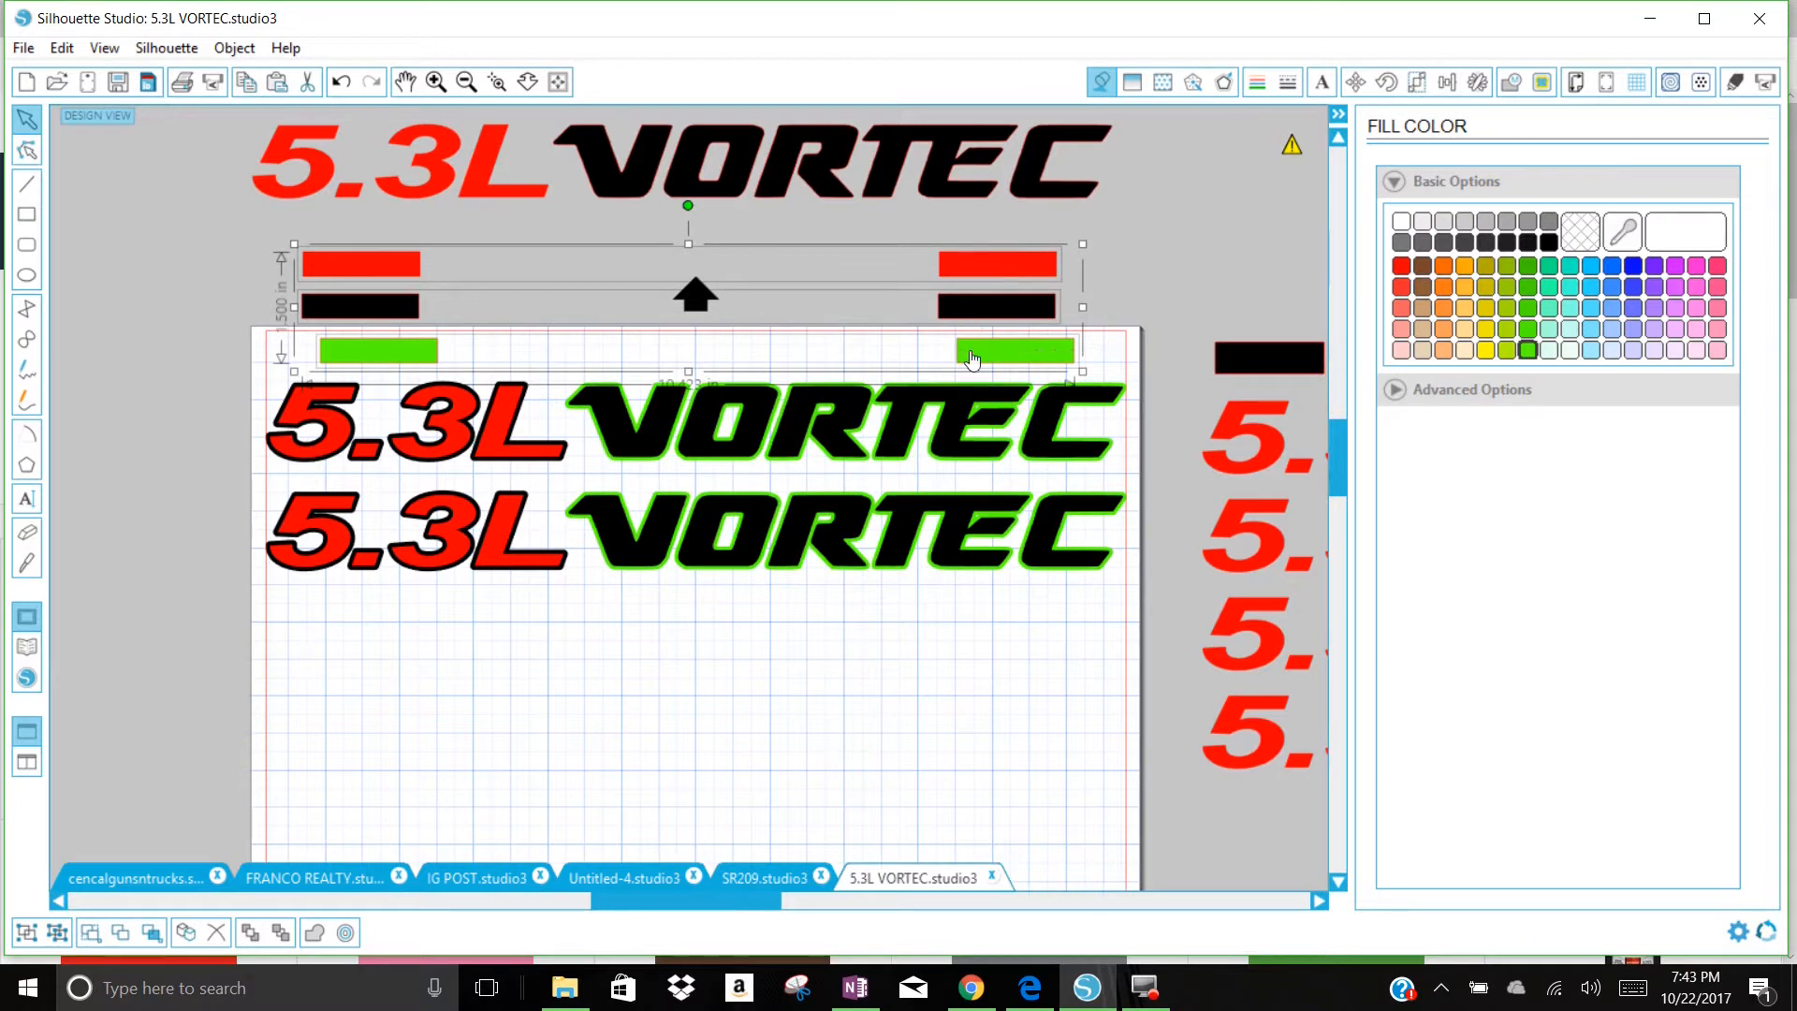
pyautogui.click(1447, 82)
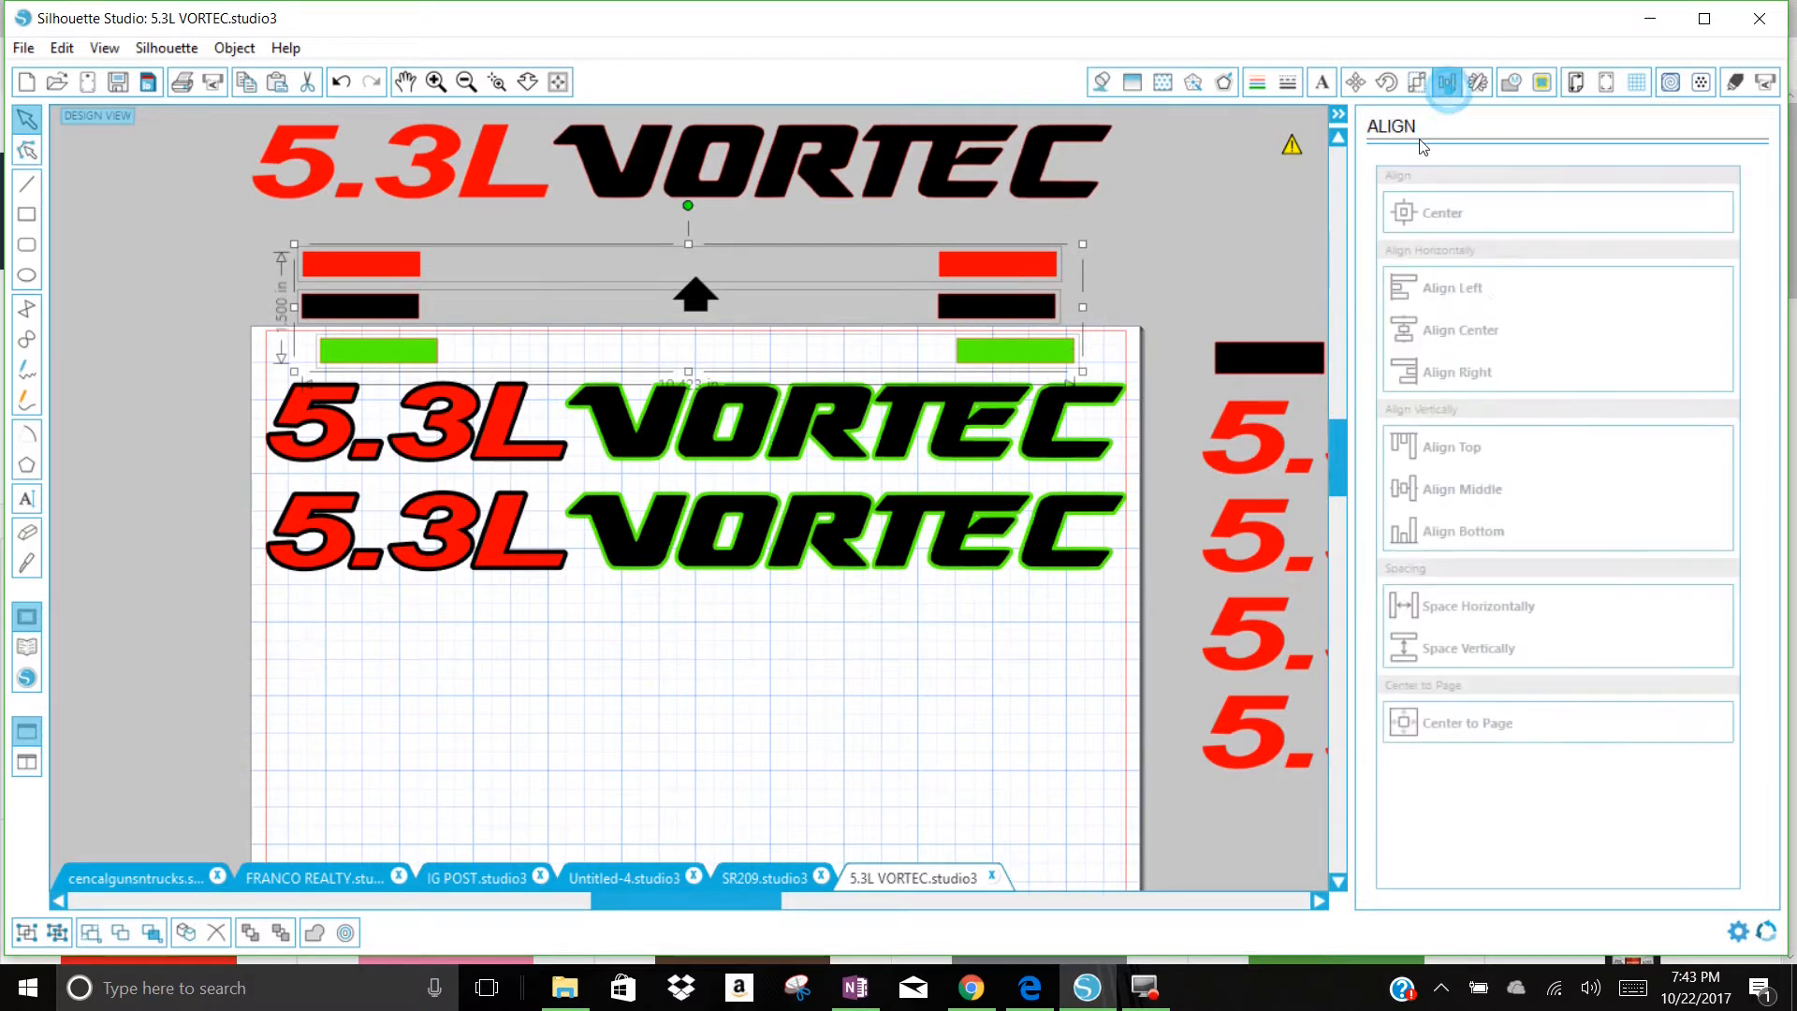
pyautogui.click(1457, 530)
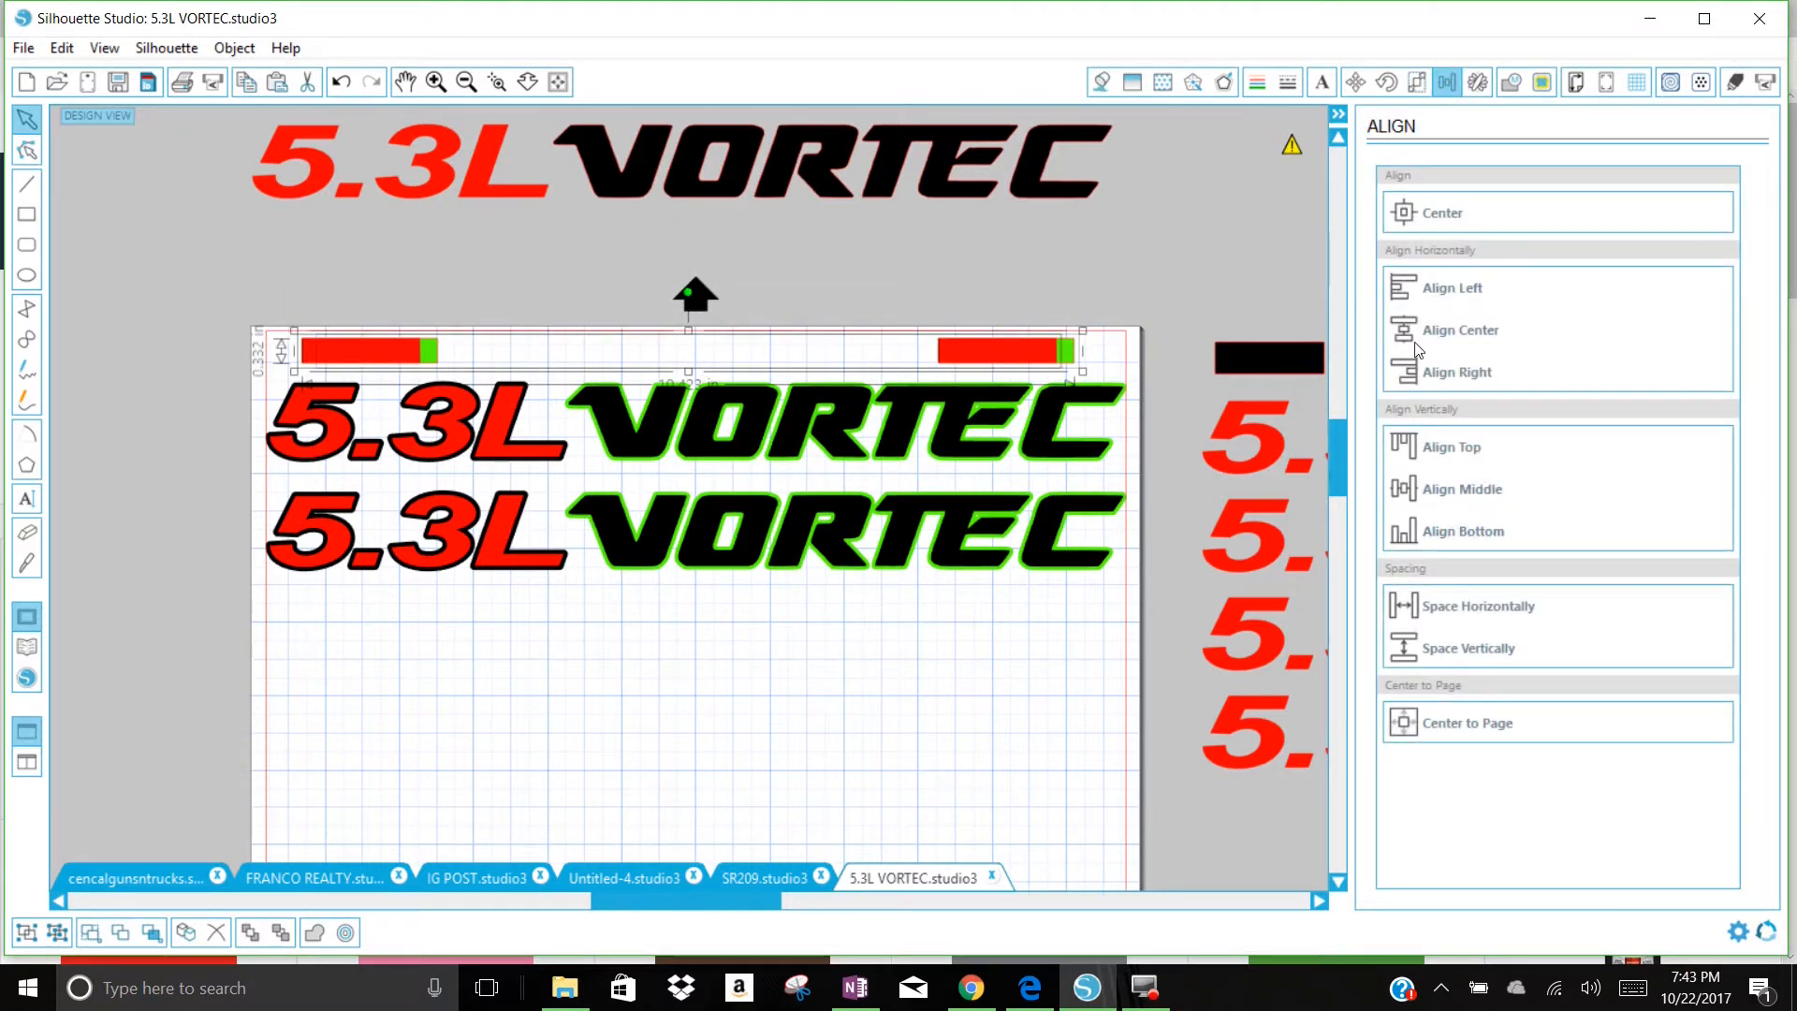
pyautogui.click(1456, 375)
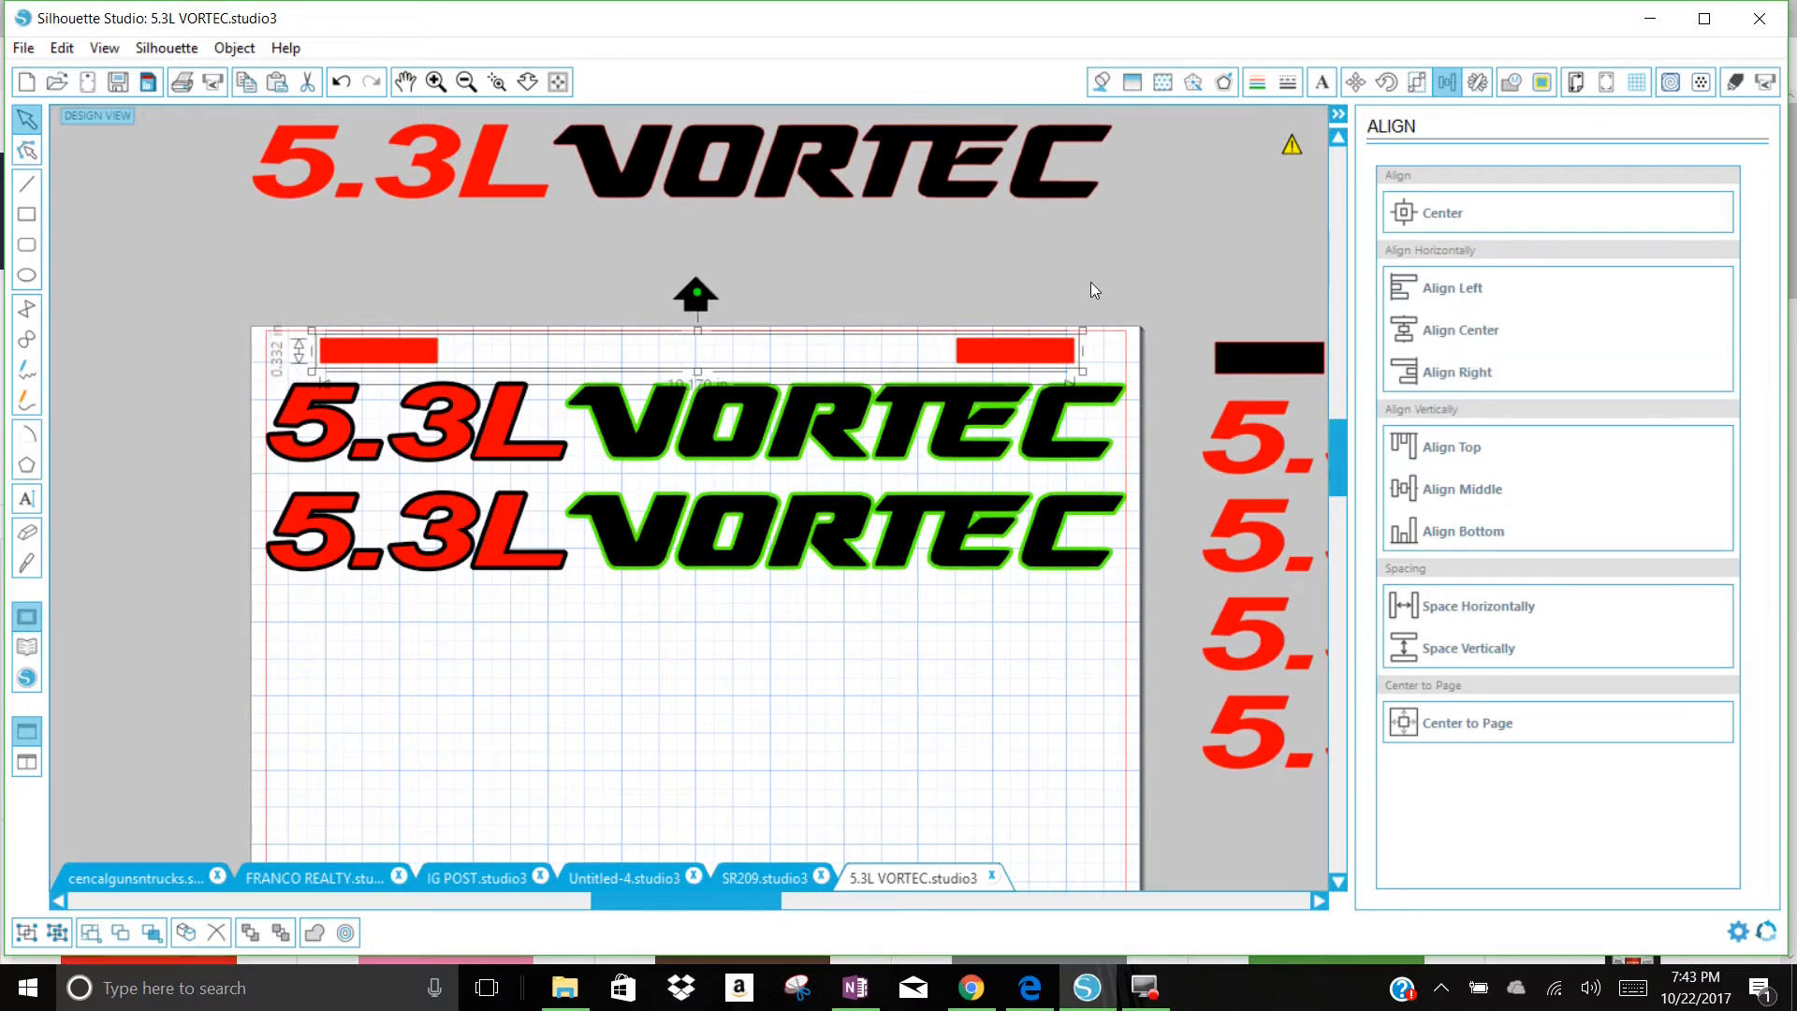
pyautogui.click(1044, 268)
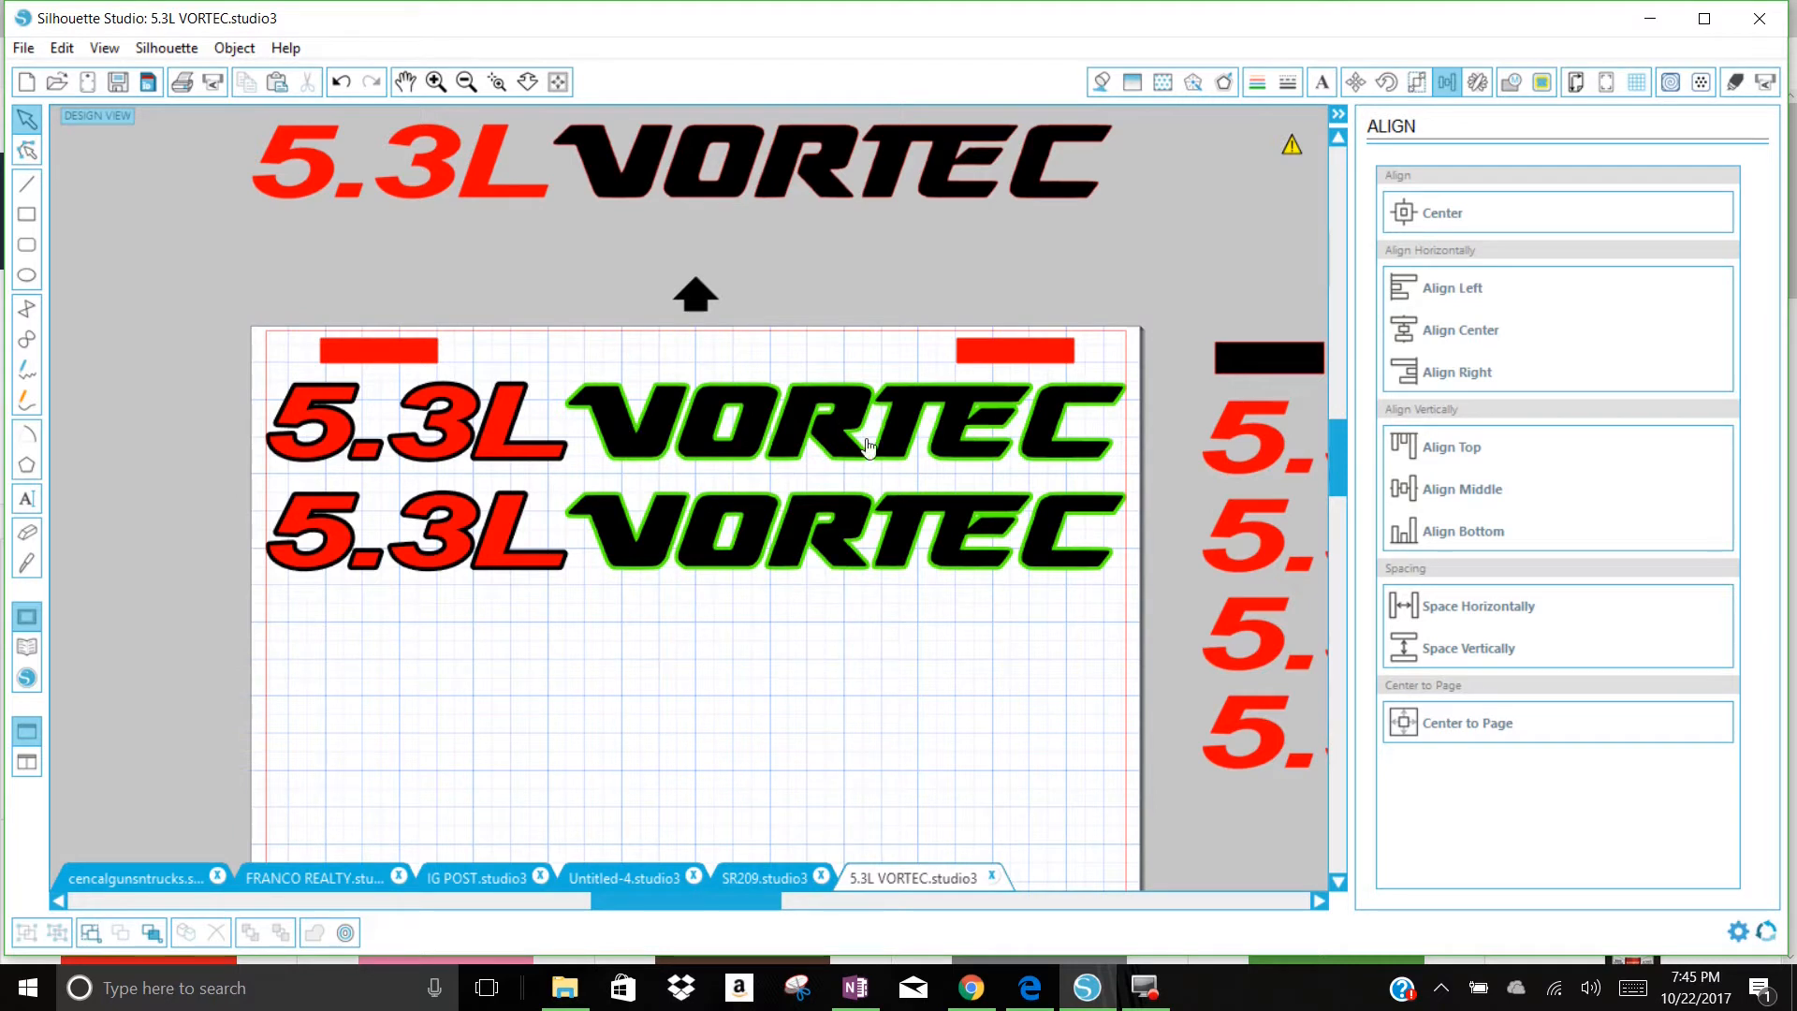
# Step: Set the cut mode to Advanced and turn off cutting for every enabled fill color
pyautogui.click(1734, 81)
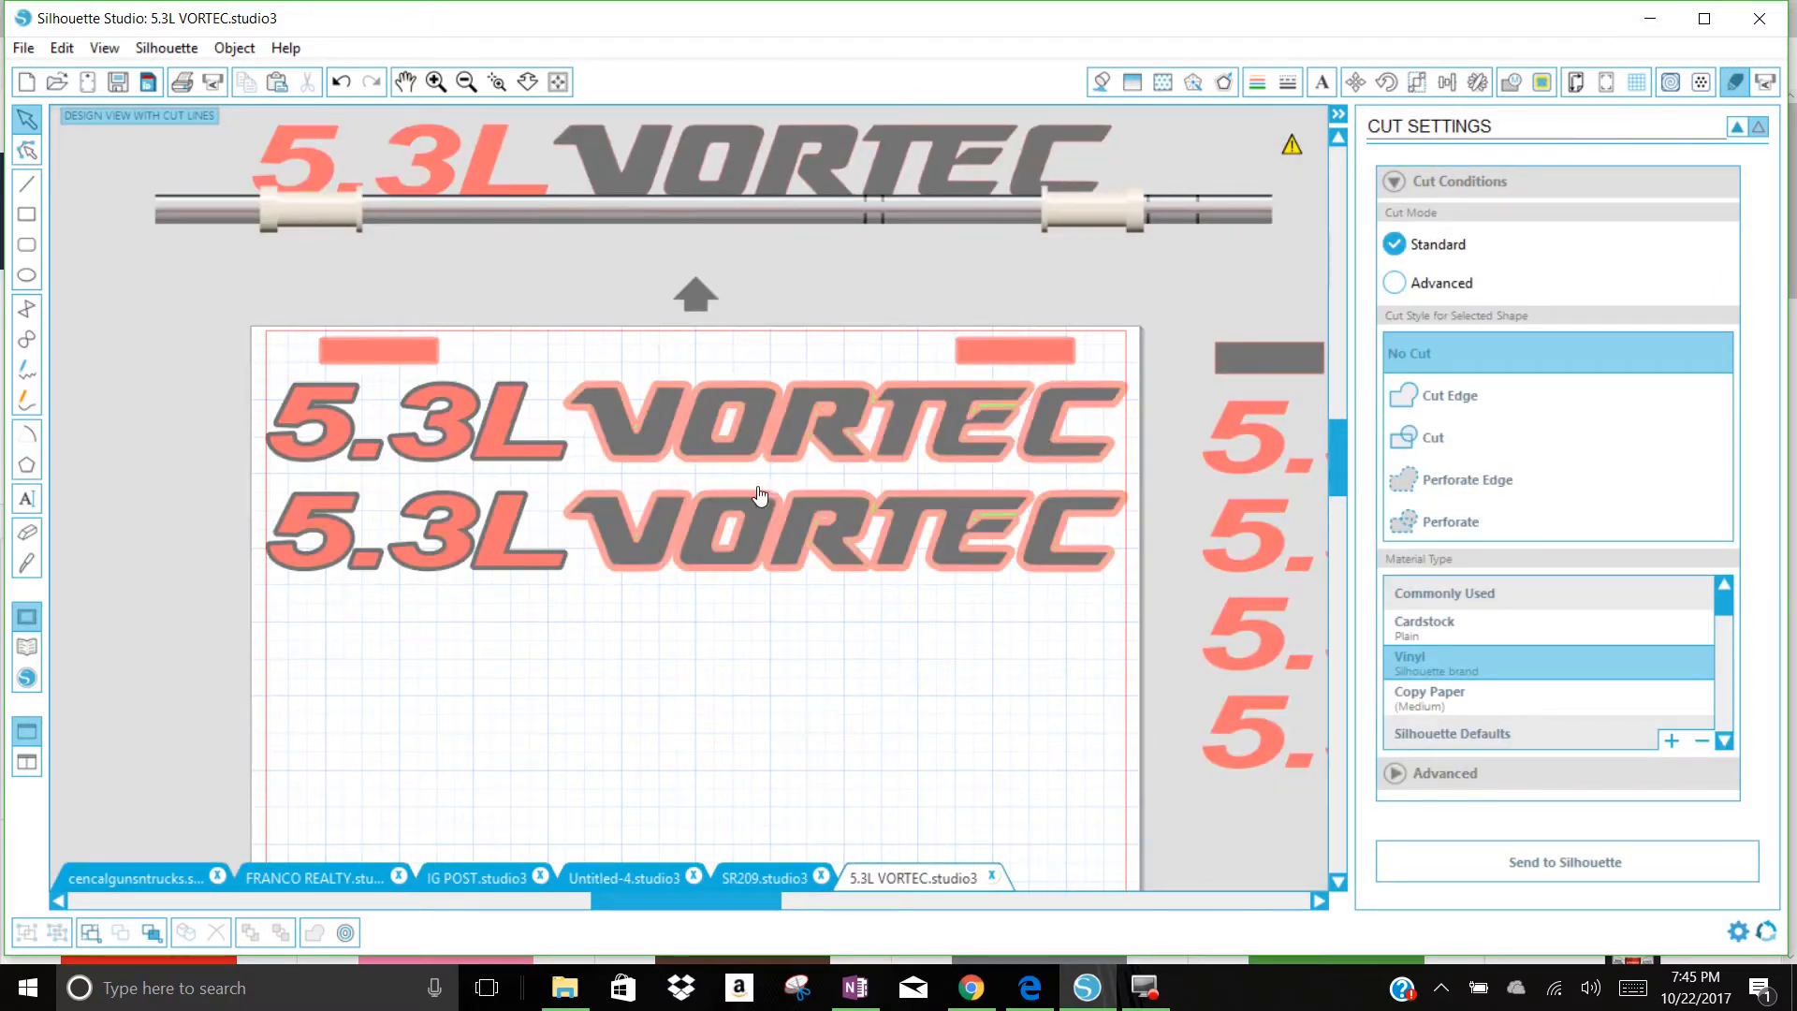
pyautogui.click(1395, 281)
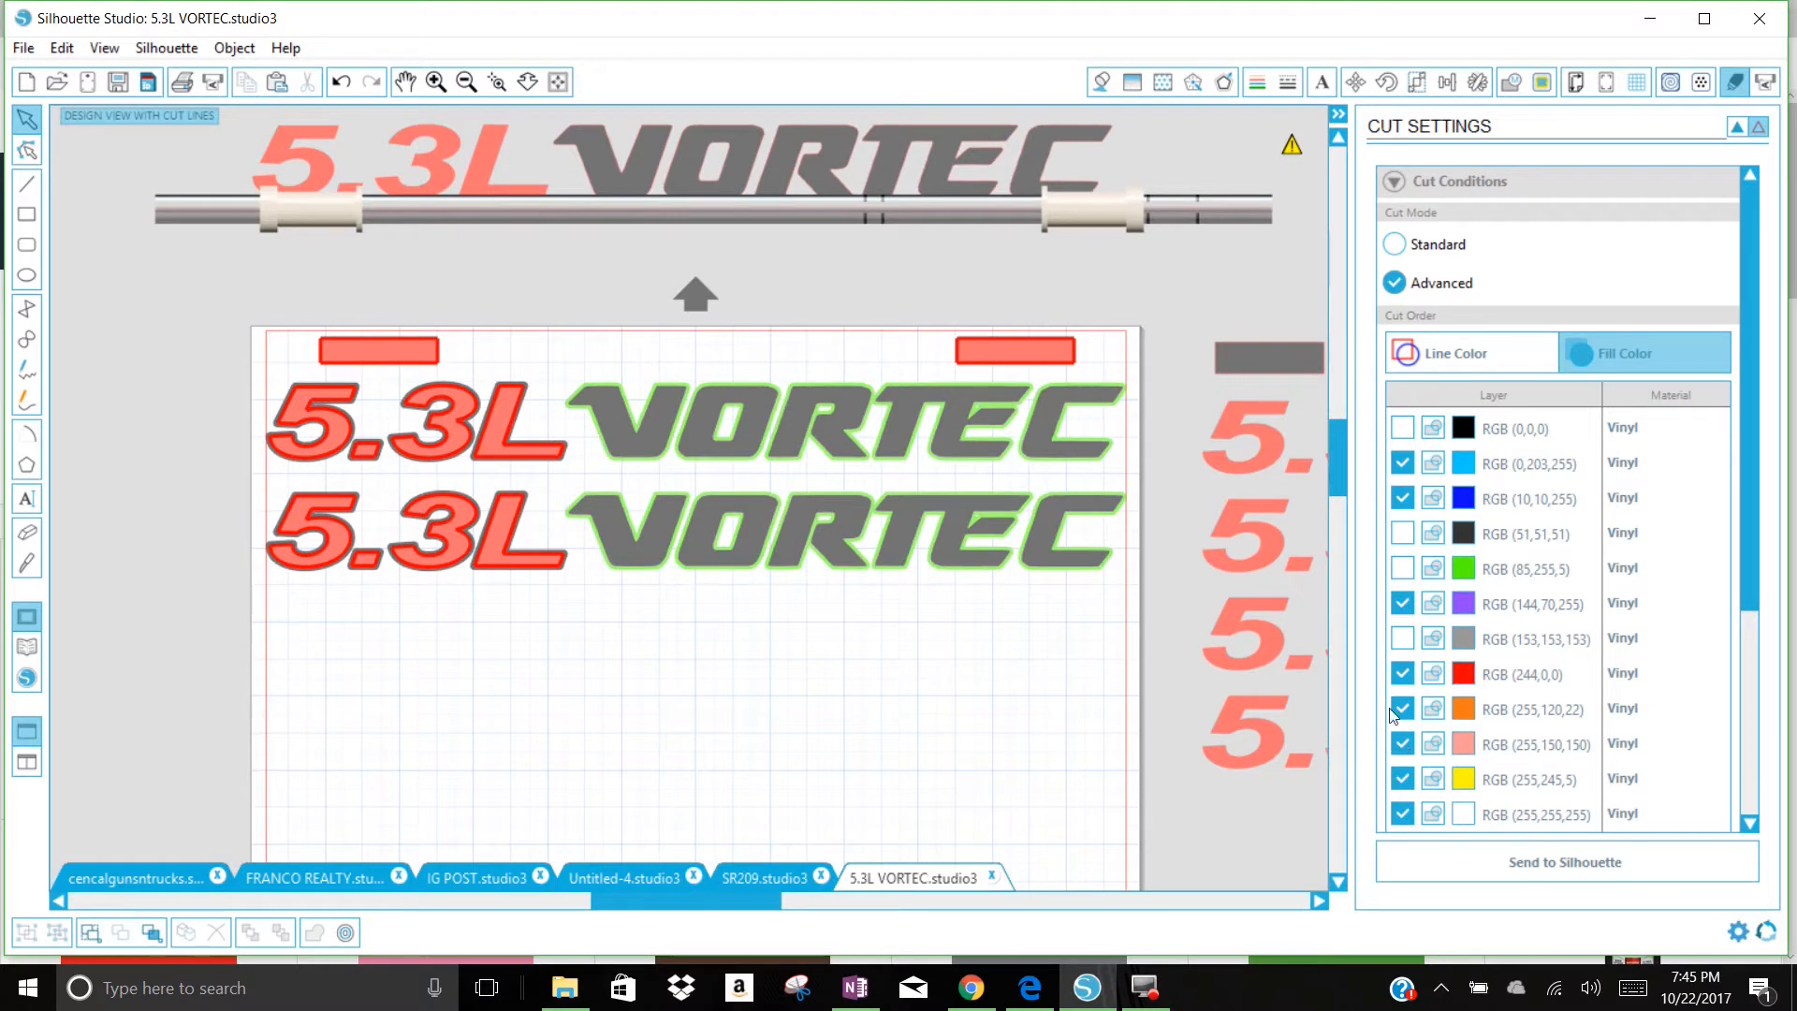
pyautogui.click(1403, 814)
pyautogui.click(1402, 779)
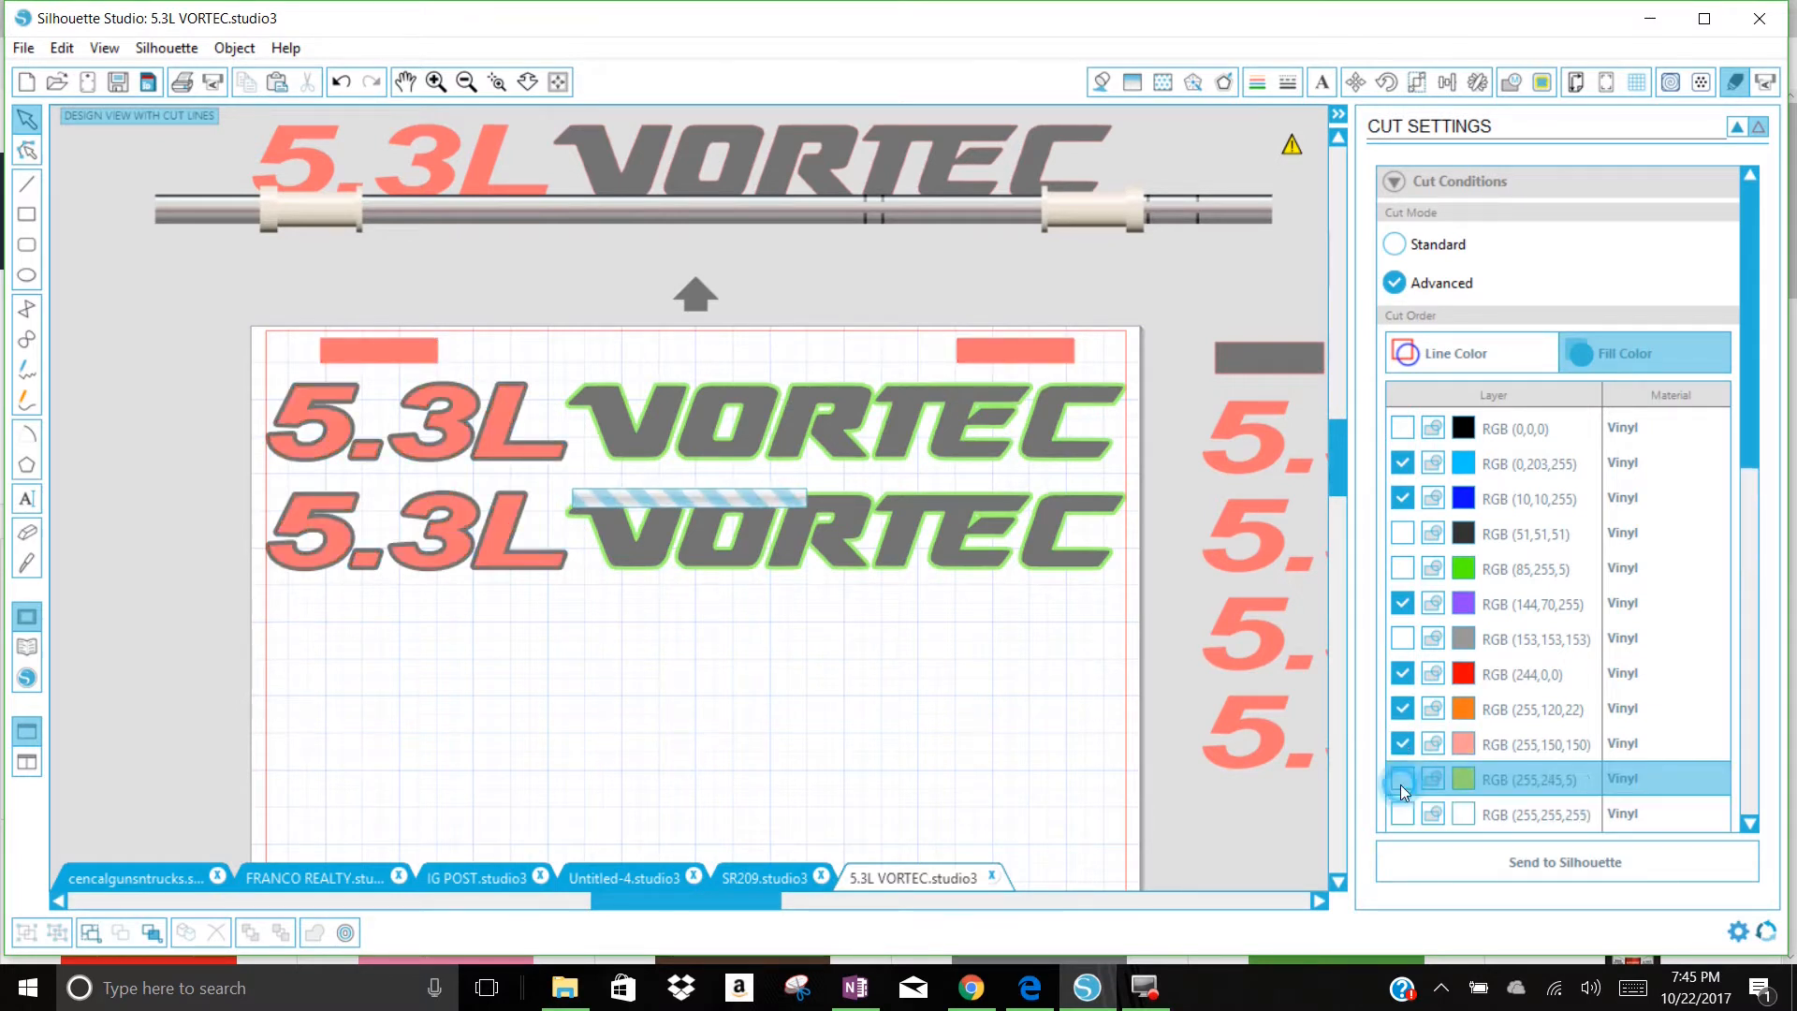
pyautogui.click(1402, 744)
pyautogui.click(1403, 709)
pyautogui.click(1402, 674)
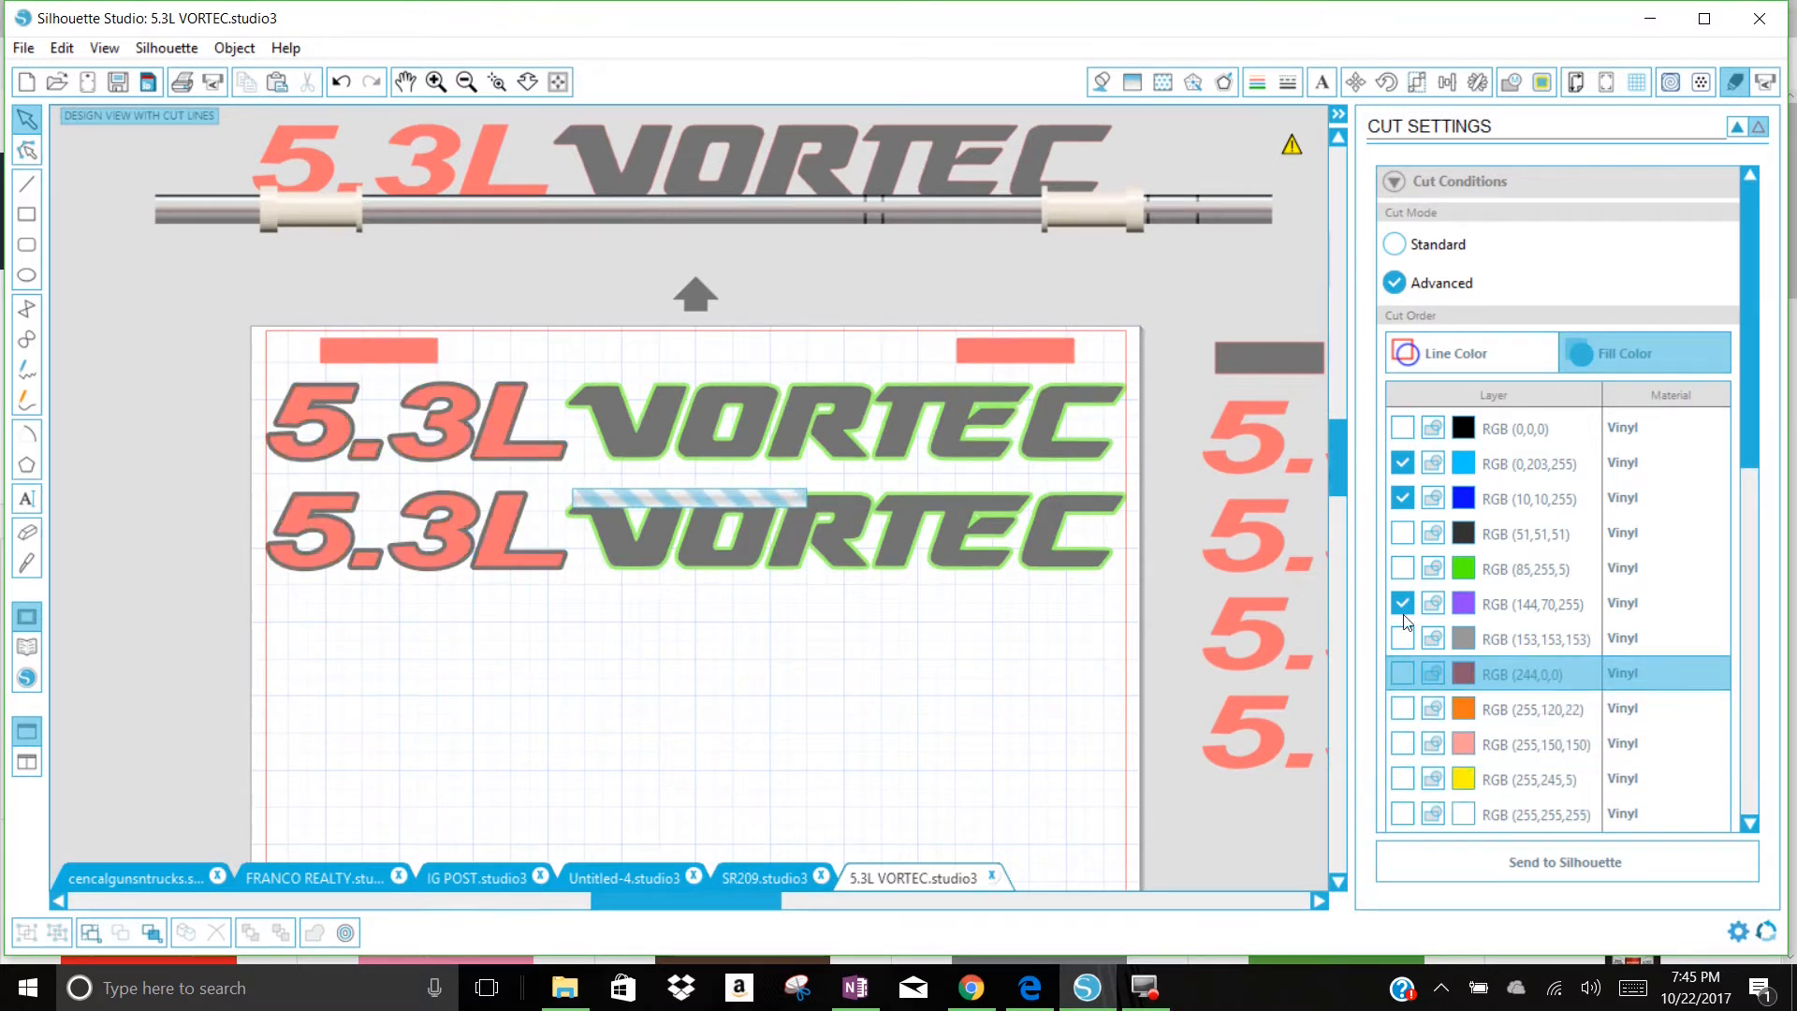
pyautogui.click(1402, 604)
pyautogui.click(1403, 498)
pyautogui.click(1402, 464)
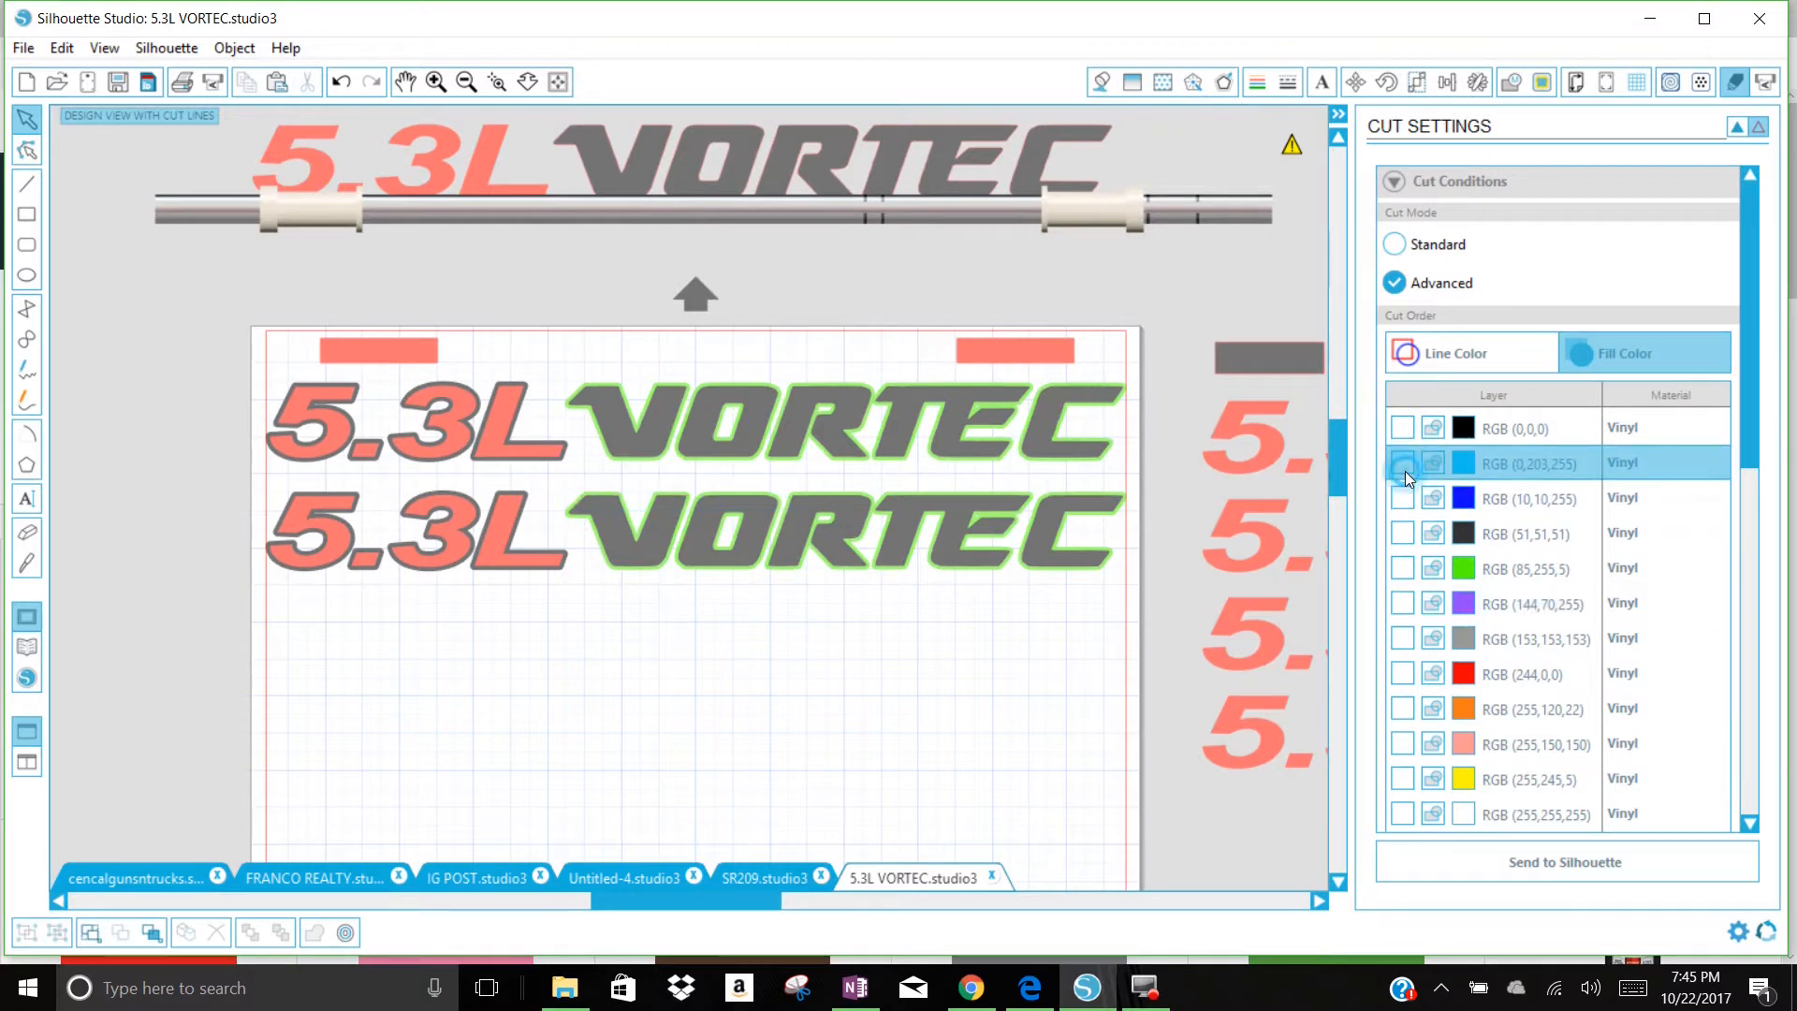
# Step: Enable cutting for the red fill color RGB (244,0,0)
pyautogui.scroll(-5, 1756, 378)
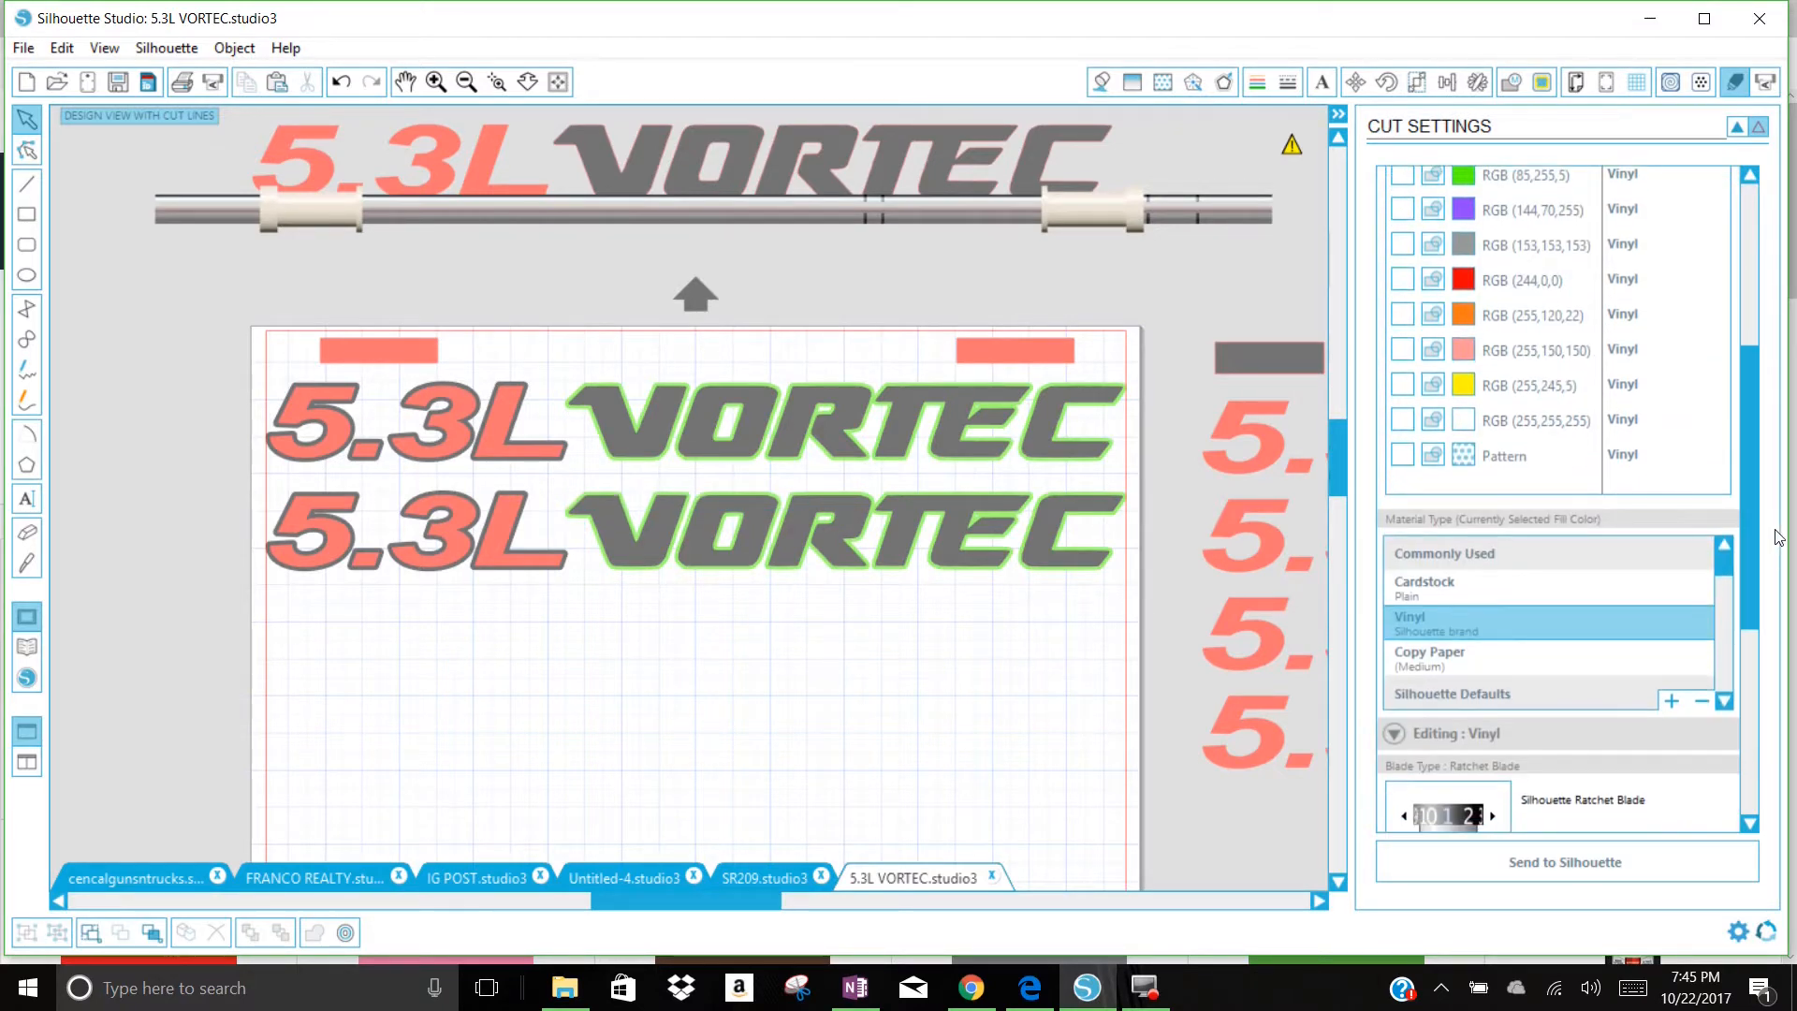
pyautogui.scroll(5, 1756, 378)
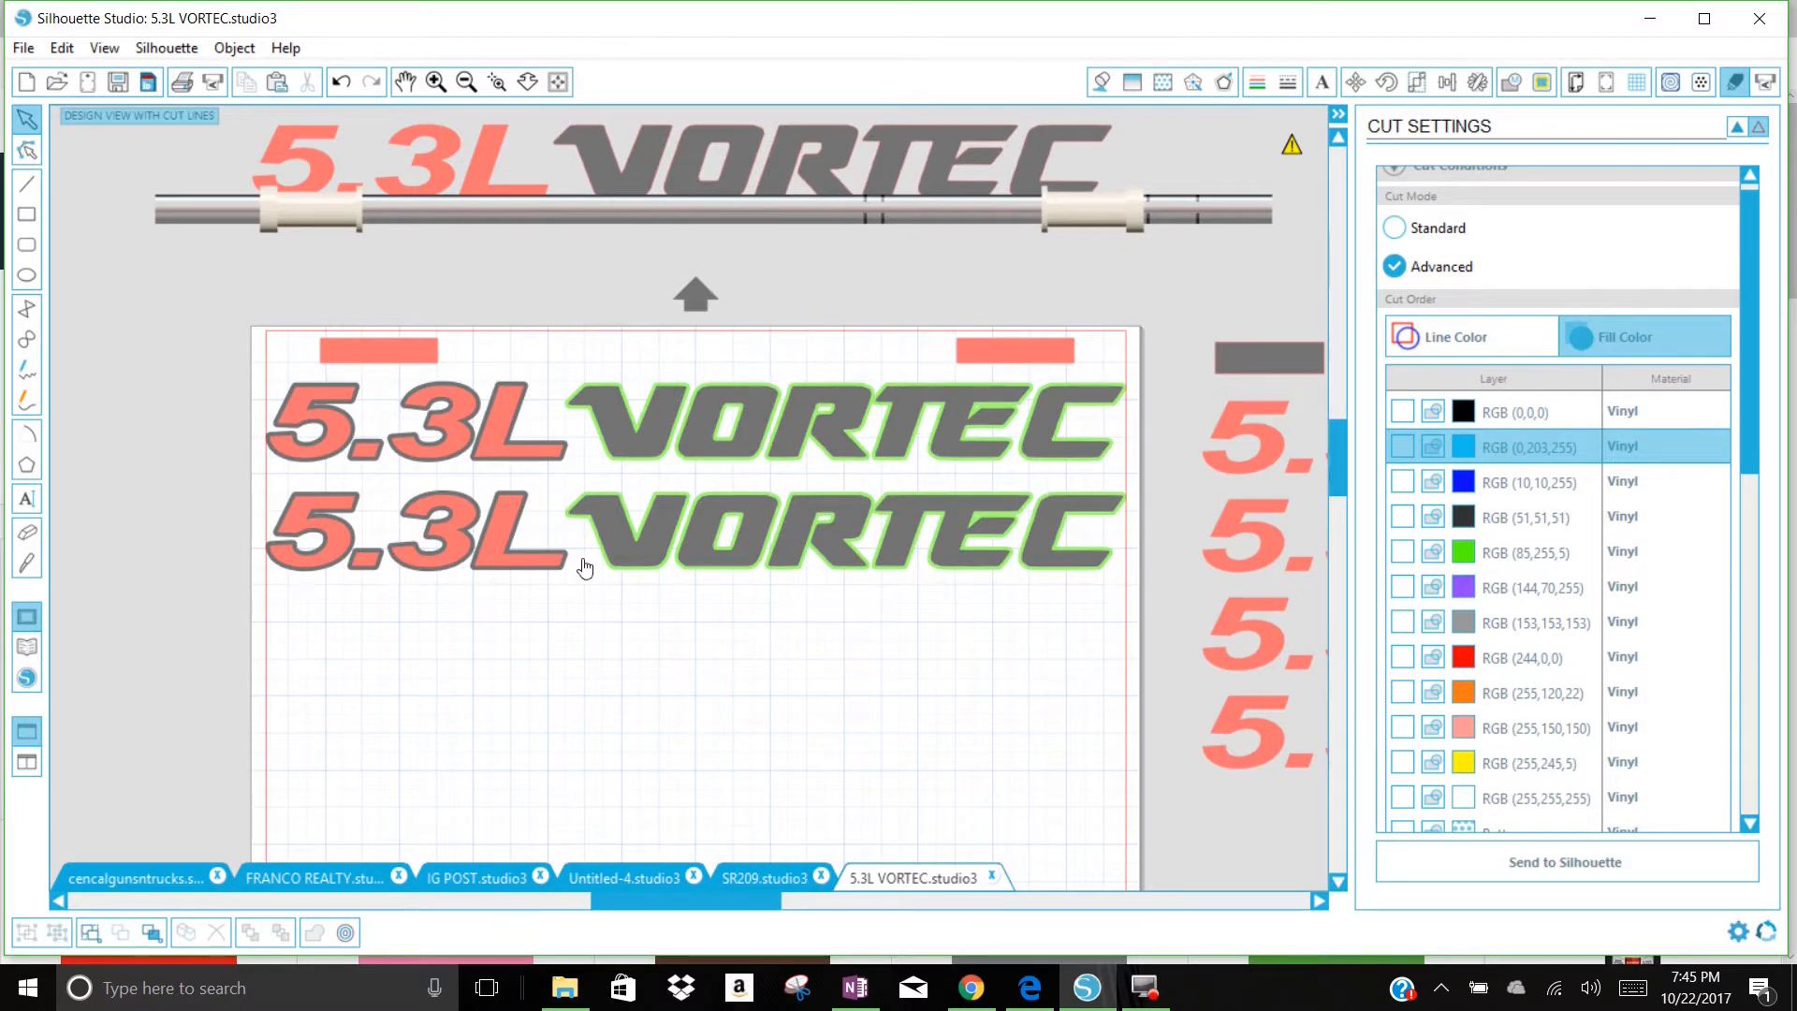
pyautogui.click(1402, 653)
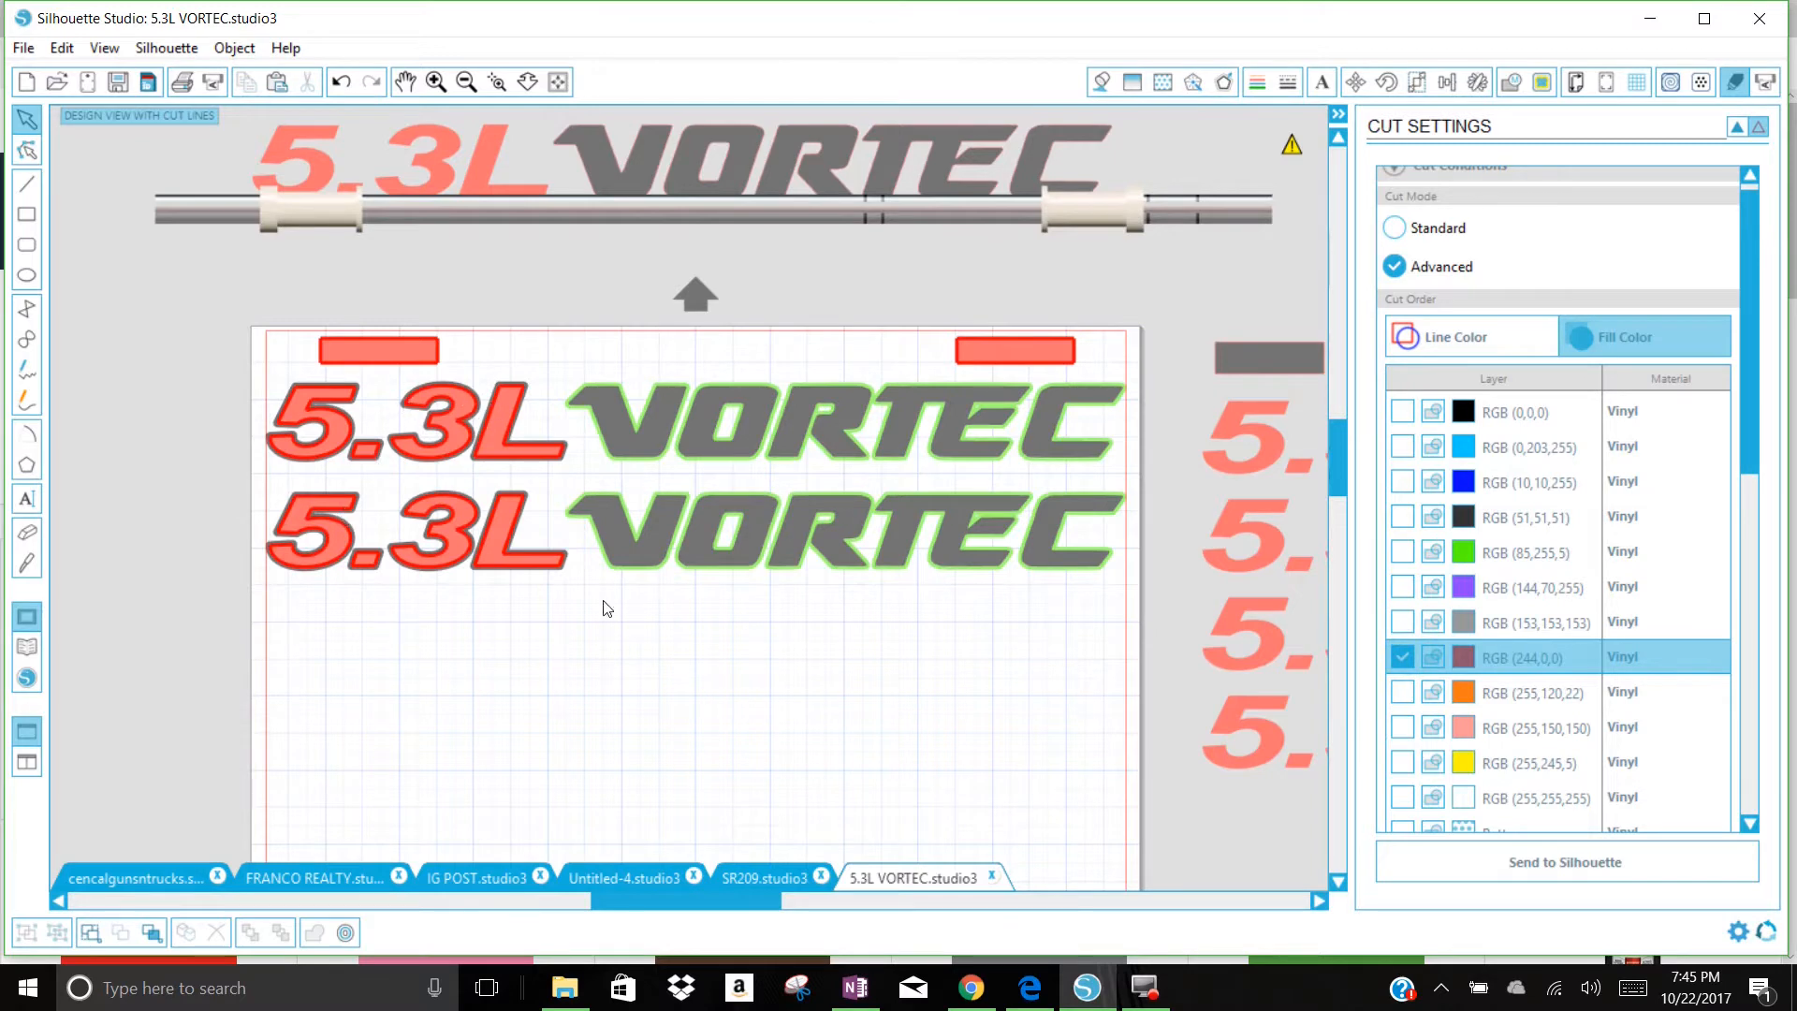
# Step: Move the four-row 5.3L VORTEC decal set and its black rectangle from beside the page onto the page's lower right corner
pyautogui.moveTo(1342, 479); pyautogui.dragTo(1339, 525)
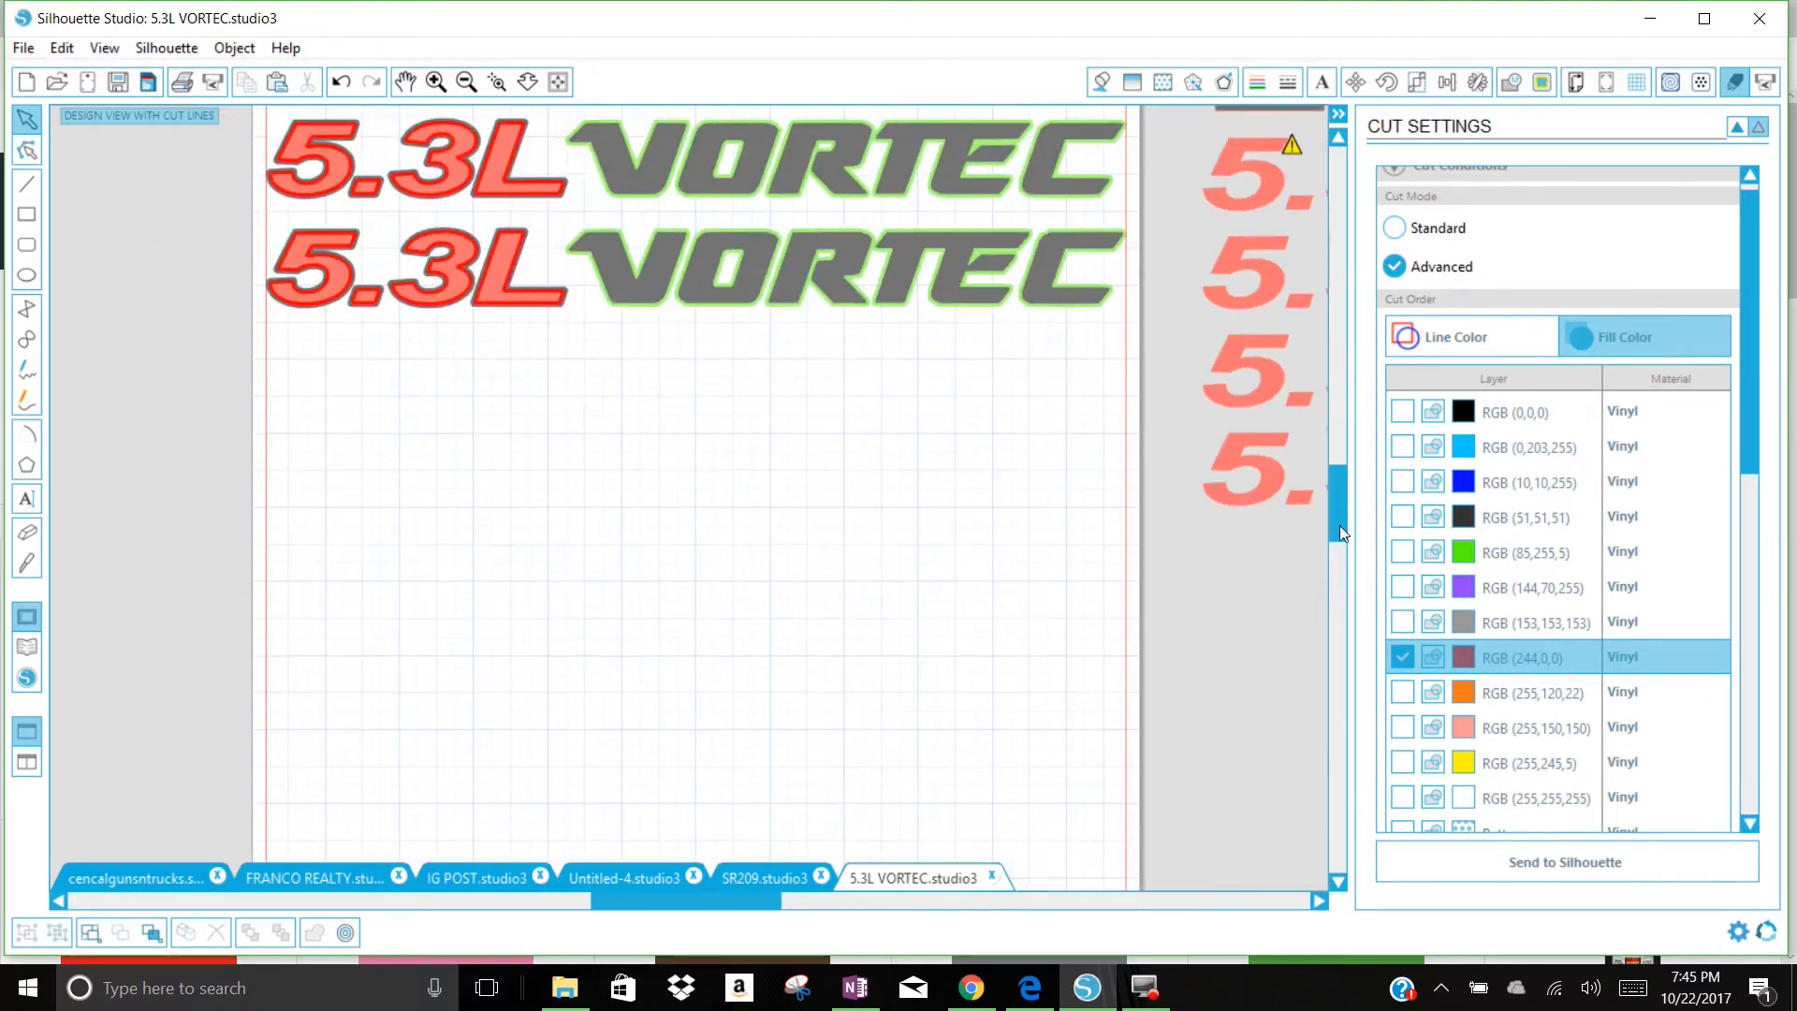
pyautogui.moveTo(1255, 565); pyautogui.dragTo(884, 816)
pyautogui.click(1366, 445)
pyautogui.moveTo(1339, 551); pyautogui.dragTo(1336, 444)
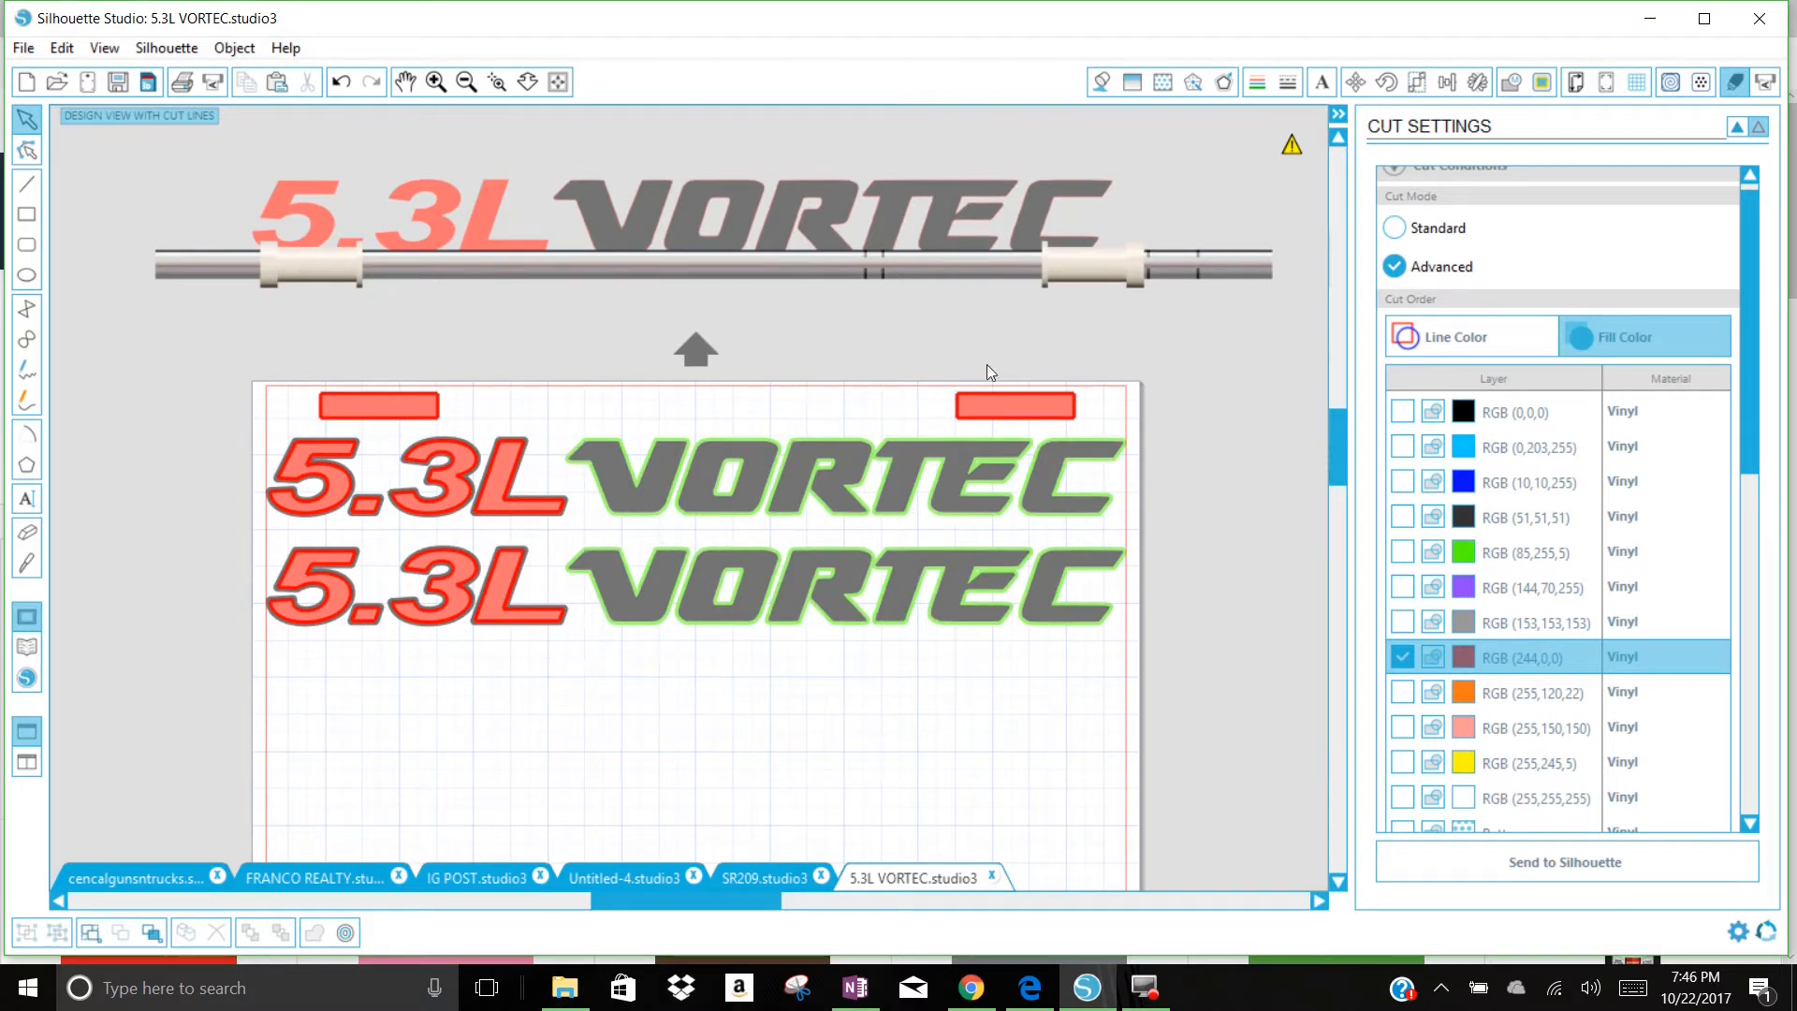
pyautogui.moveTo(1333, 436); pyautogui.dragTo(1312, 577)
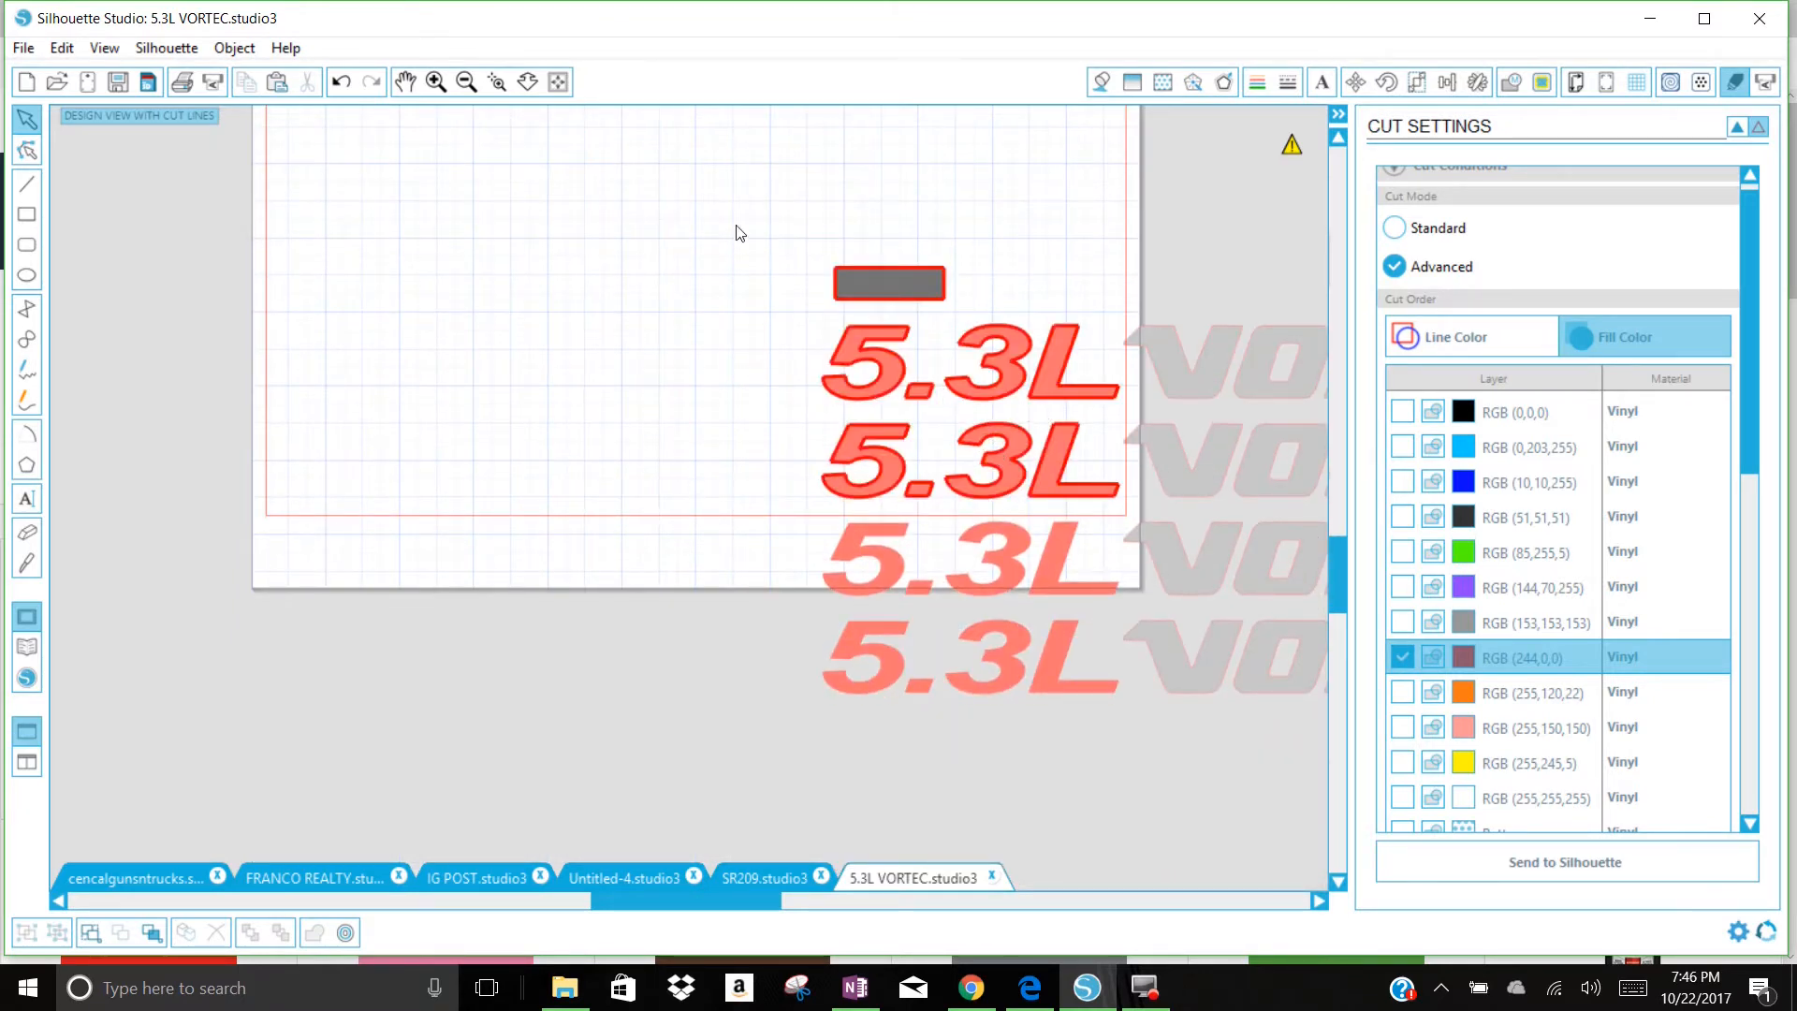
pyautogui.click(1332, 575)
pyautogui.moveTo(1333, 571); pyautogui.dragTo(1346, 513)
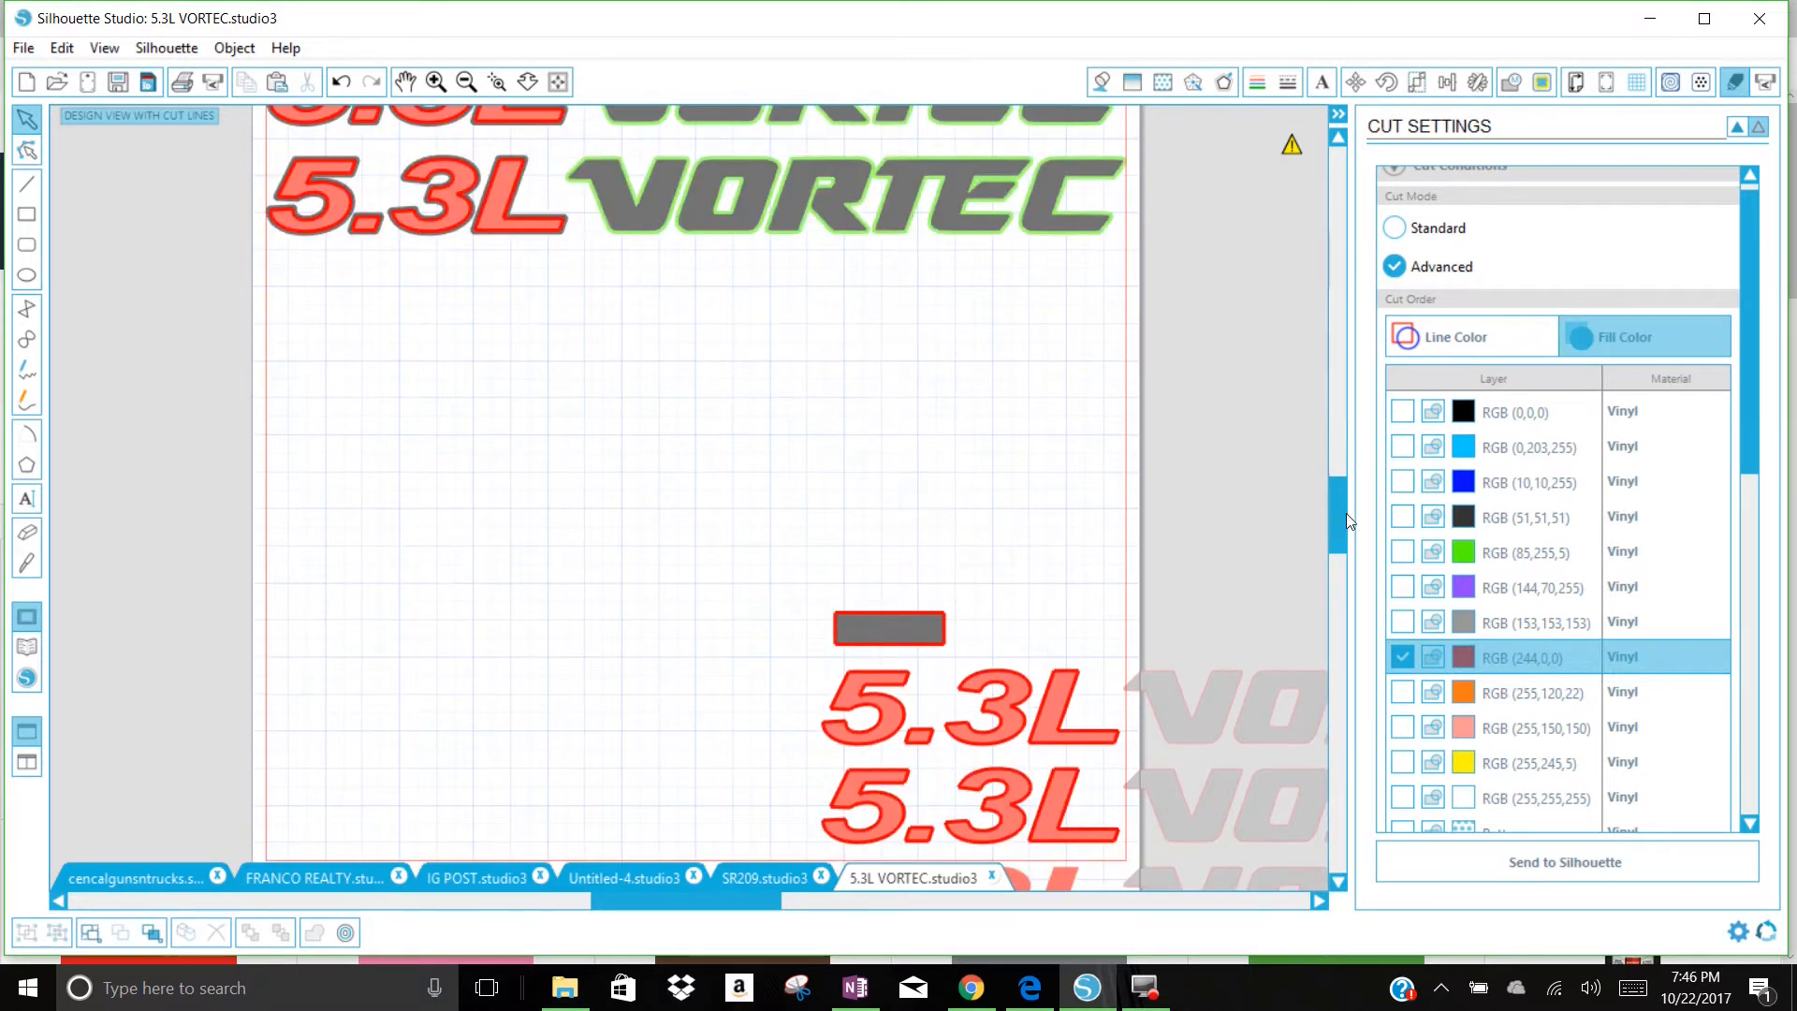
# Step: Move the four-row 5.3L VORTEC decal set and its black rectangle off the page into the empty area beside it
pyautogui.moveTo(1051, 721); pyautogui.dragTo(1330, 151)
pyautogui.moveTo(1320, 272); pyautogui.dragTo(1294, 220)
# Step: Send the red RGB (244,0,0) fill color layer of the decal pair to the CAMEO 2 for cutting
pyautogui.moveTo(1333, 487); pyautogui.dragTo(1318, 551)
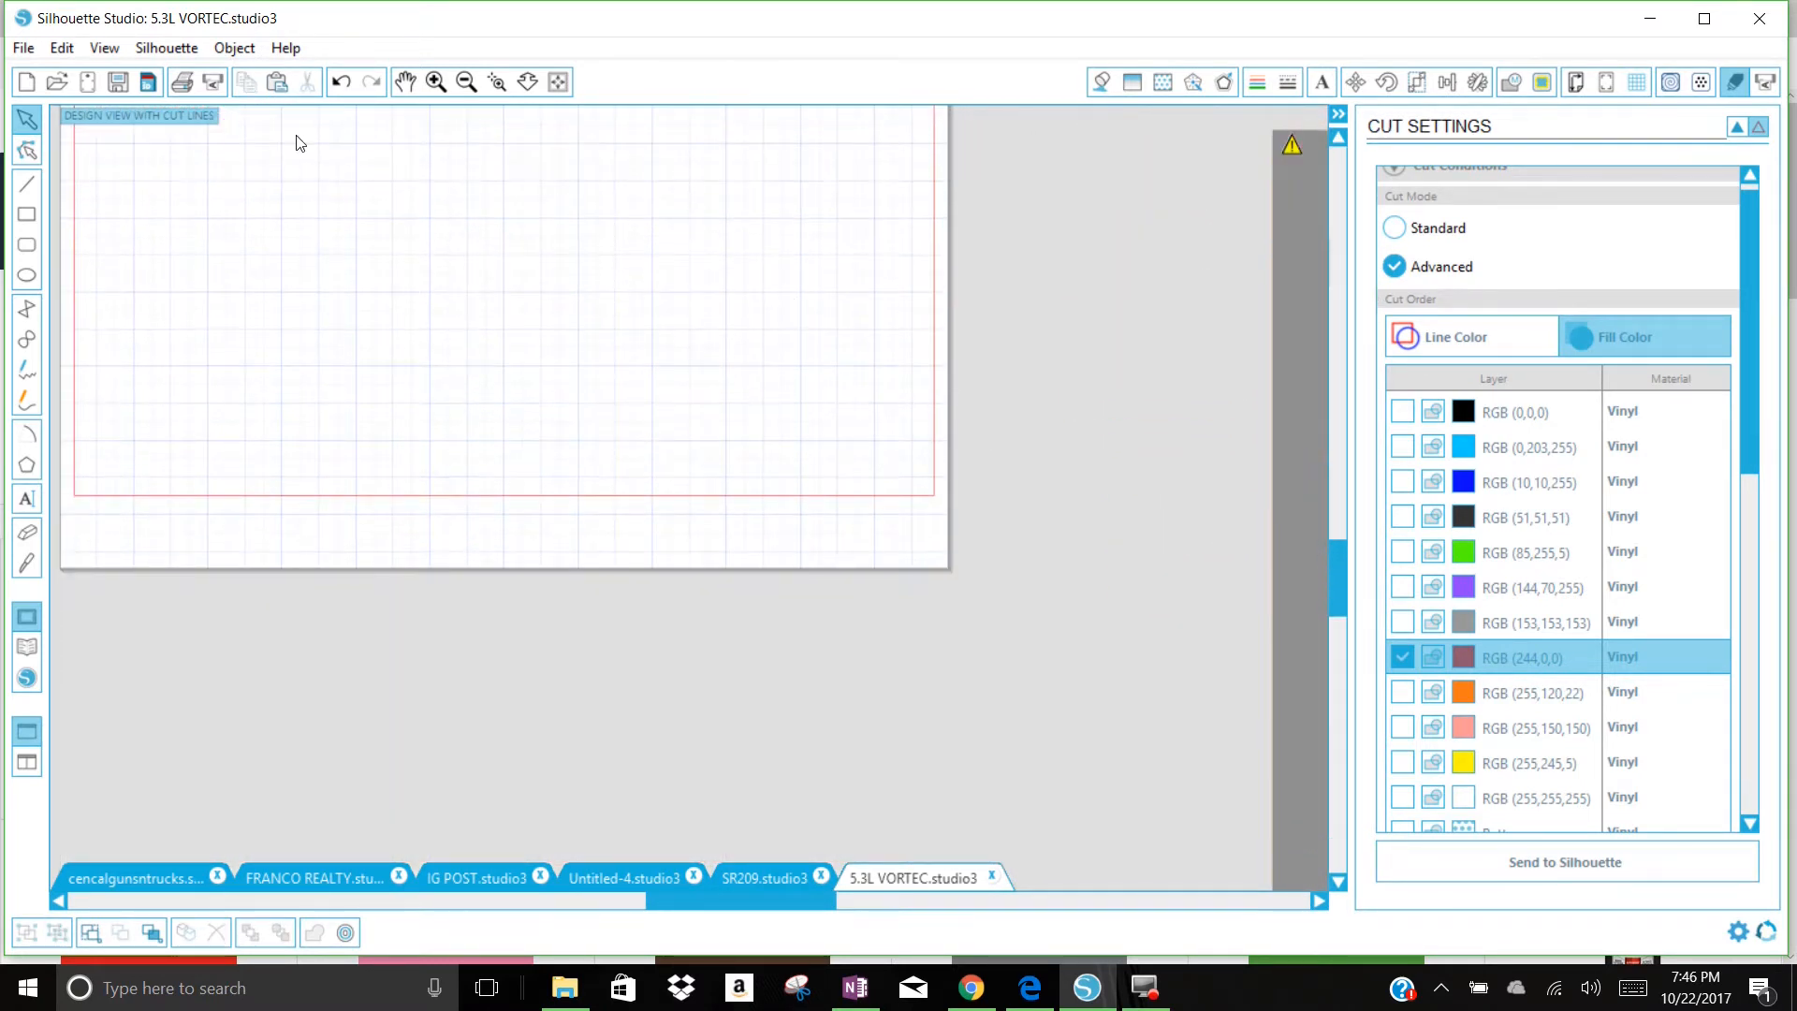
pyautogui.moveTo(1348, 622); pyautogui.dragTo(1297, 505)
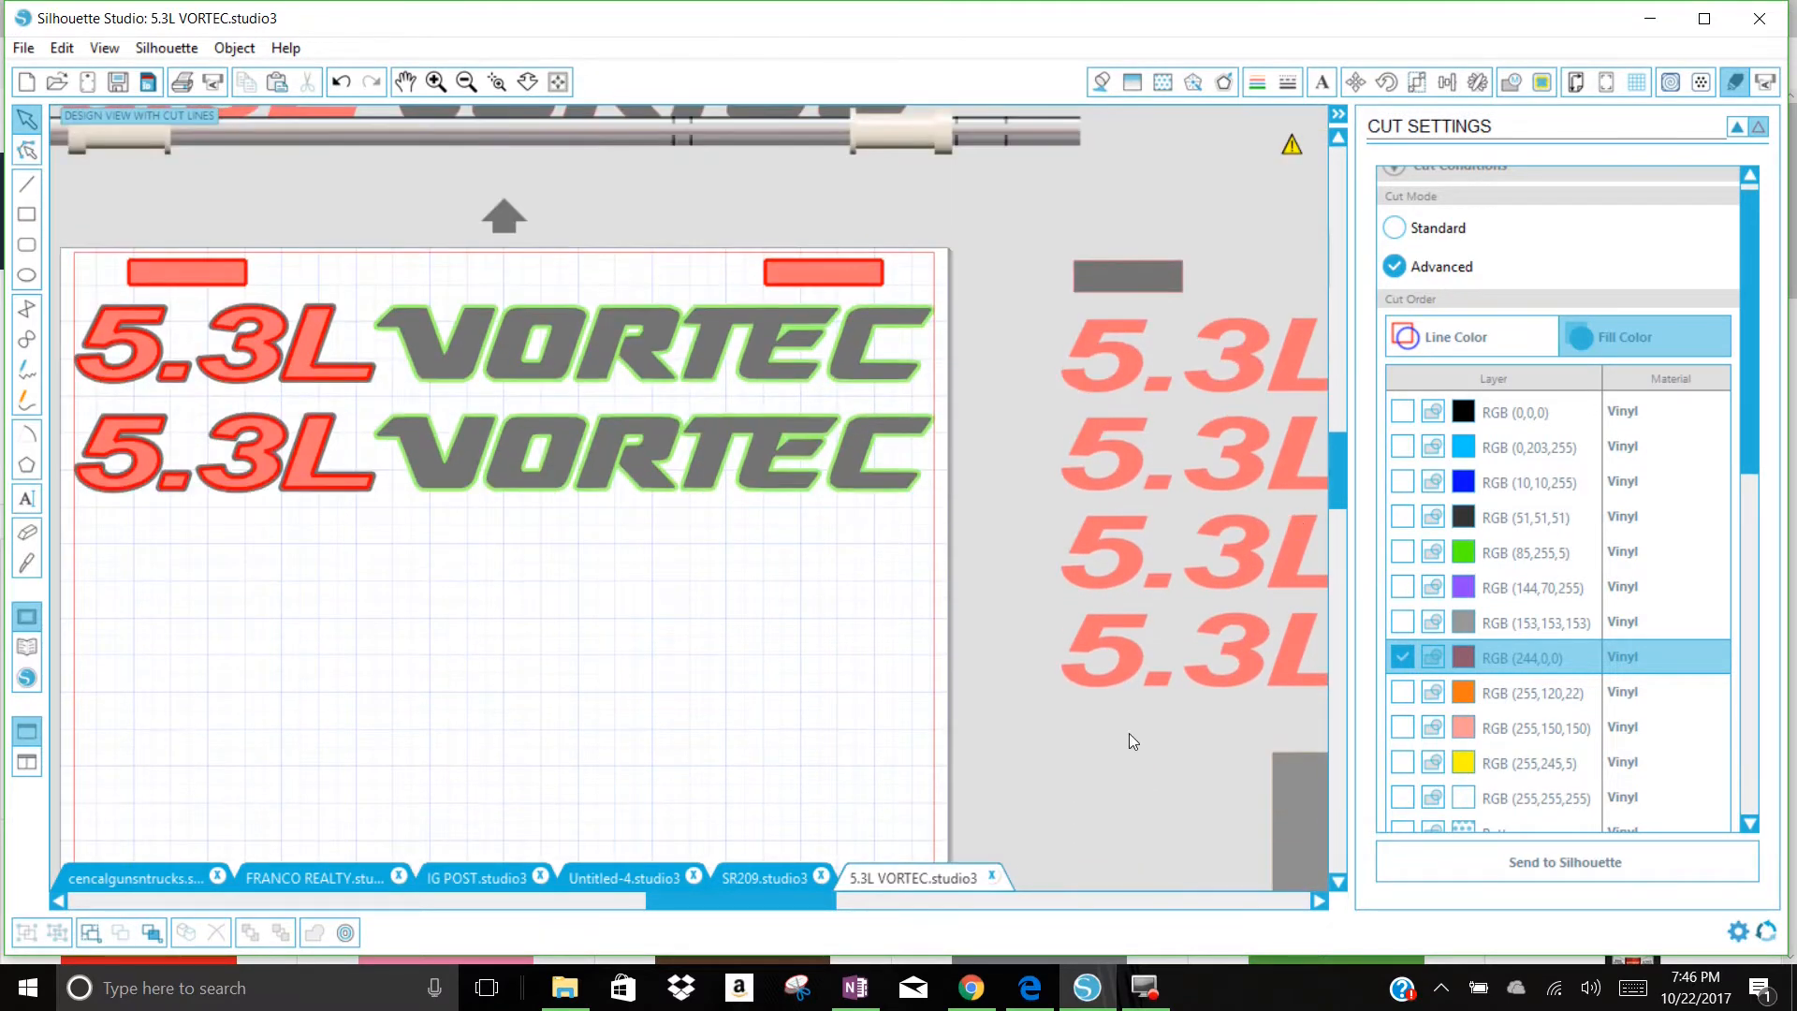
pyautogui.moveTo(805, 904); pyautogui.dragTo(749, 904)
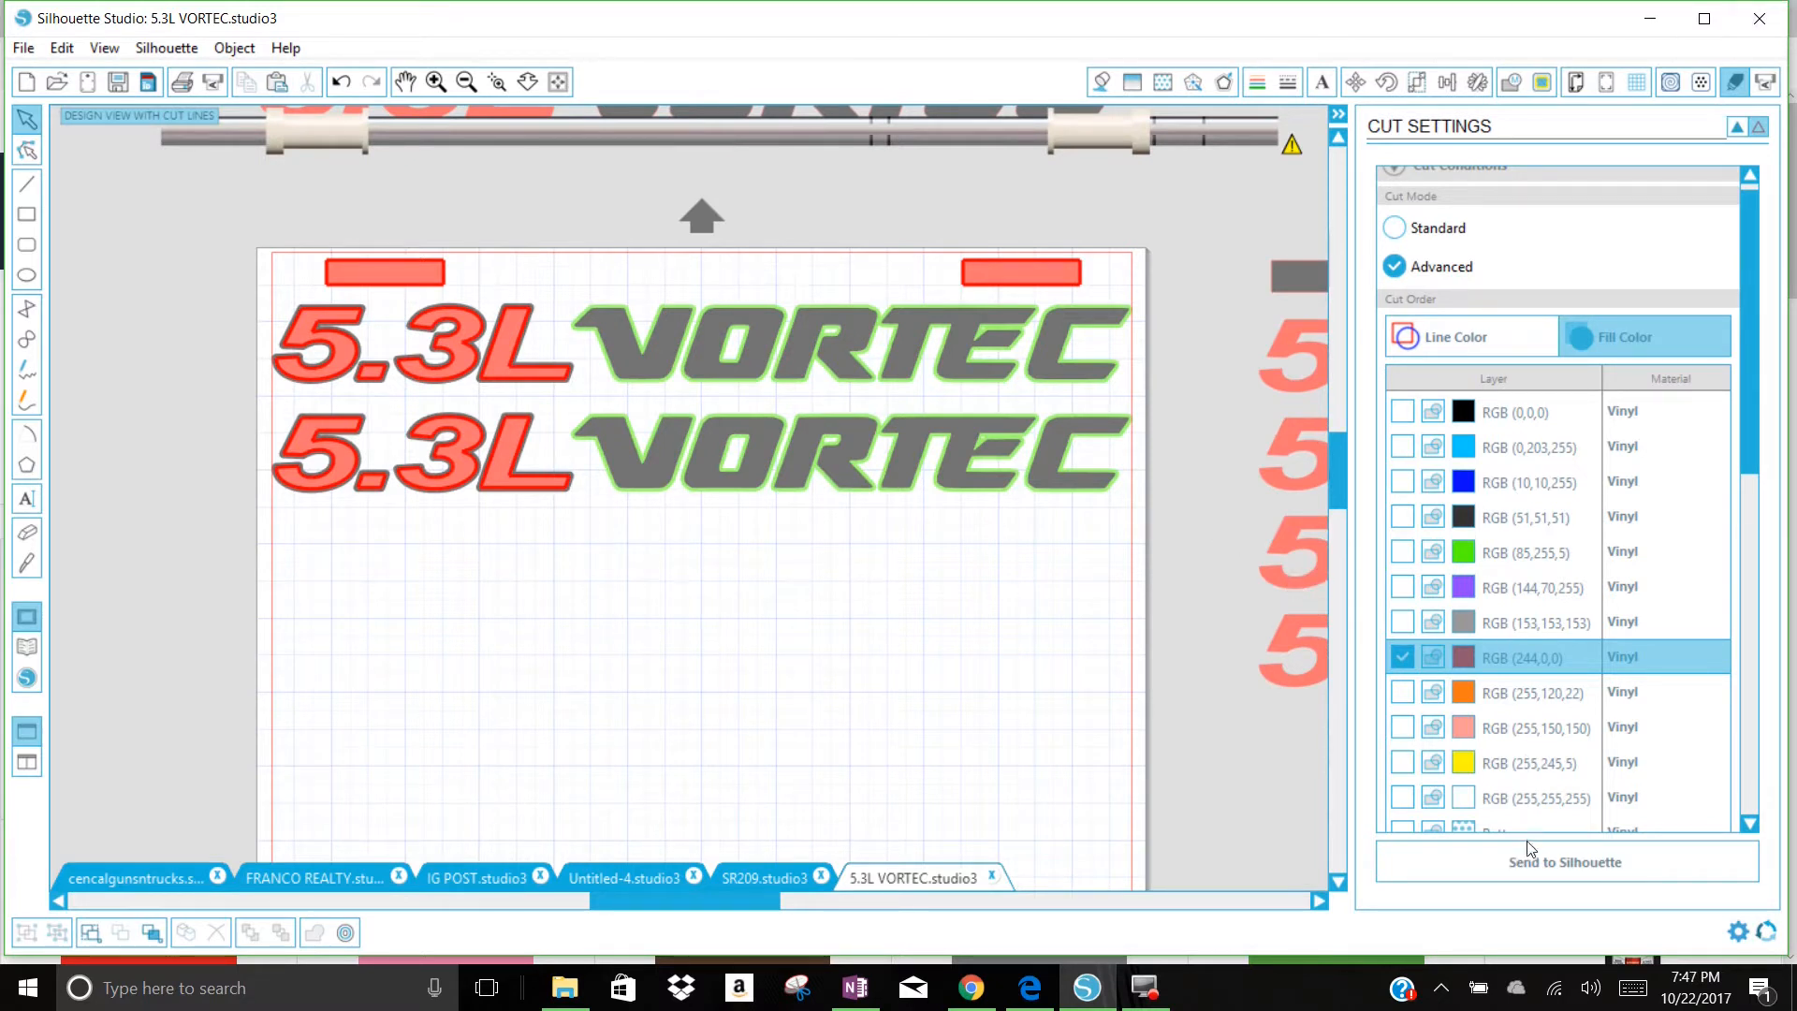
pyautogui.moveTo(1749, 484); pyautogui.dragTo(1727, 654)
pyautogui.click(1495, 859)
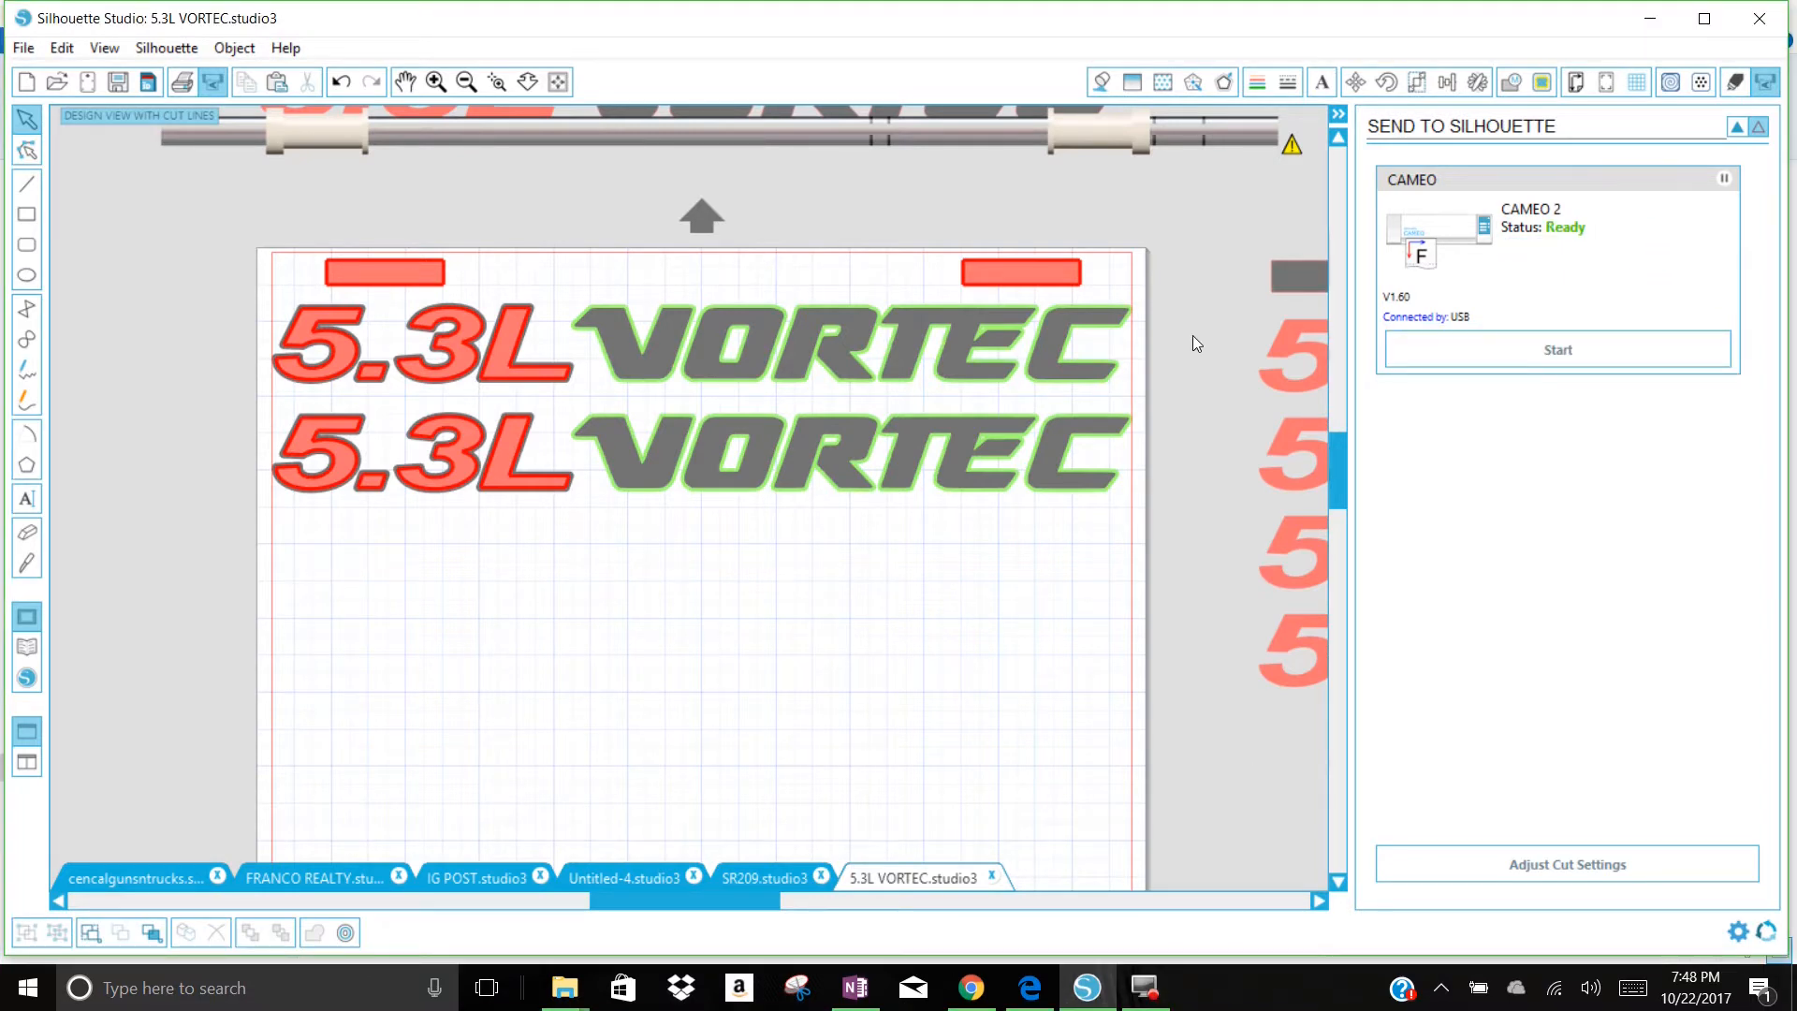
# Step: Switch cutting from the red fill color to only the green RGB (85,255,5) and send that layer to the cutter
pyautogui.click(1738, 84)
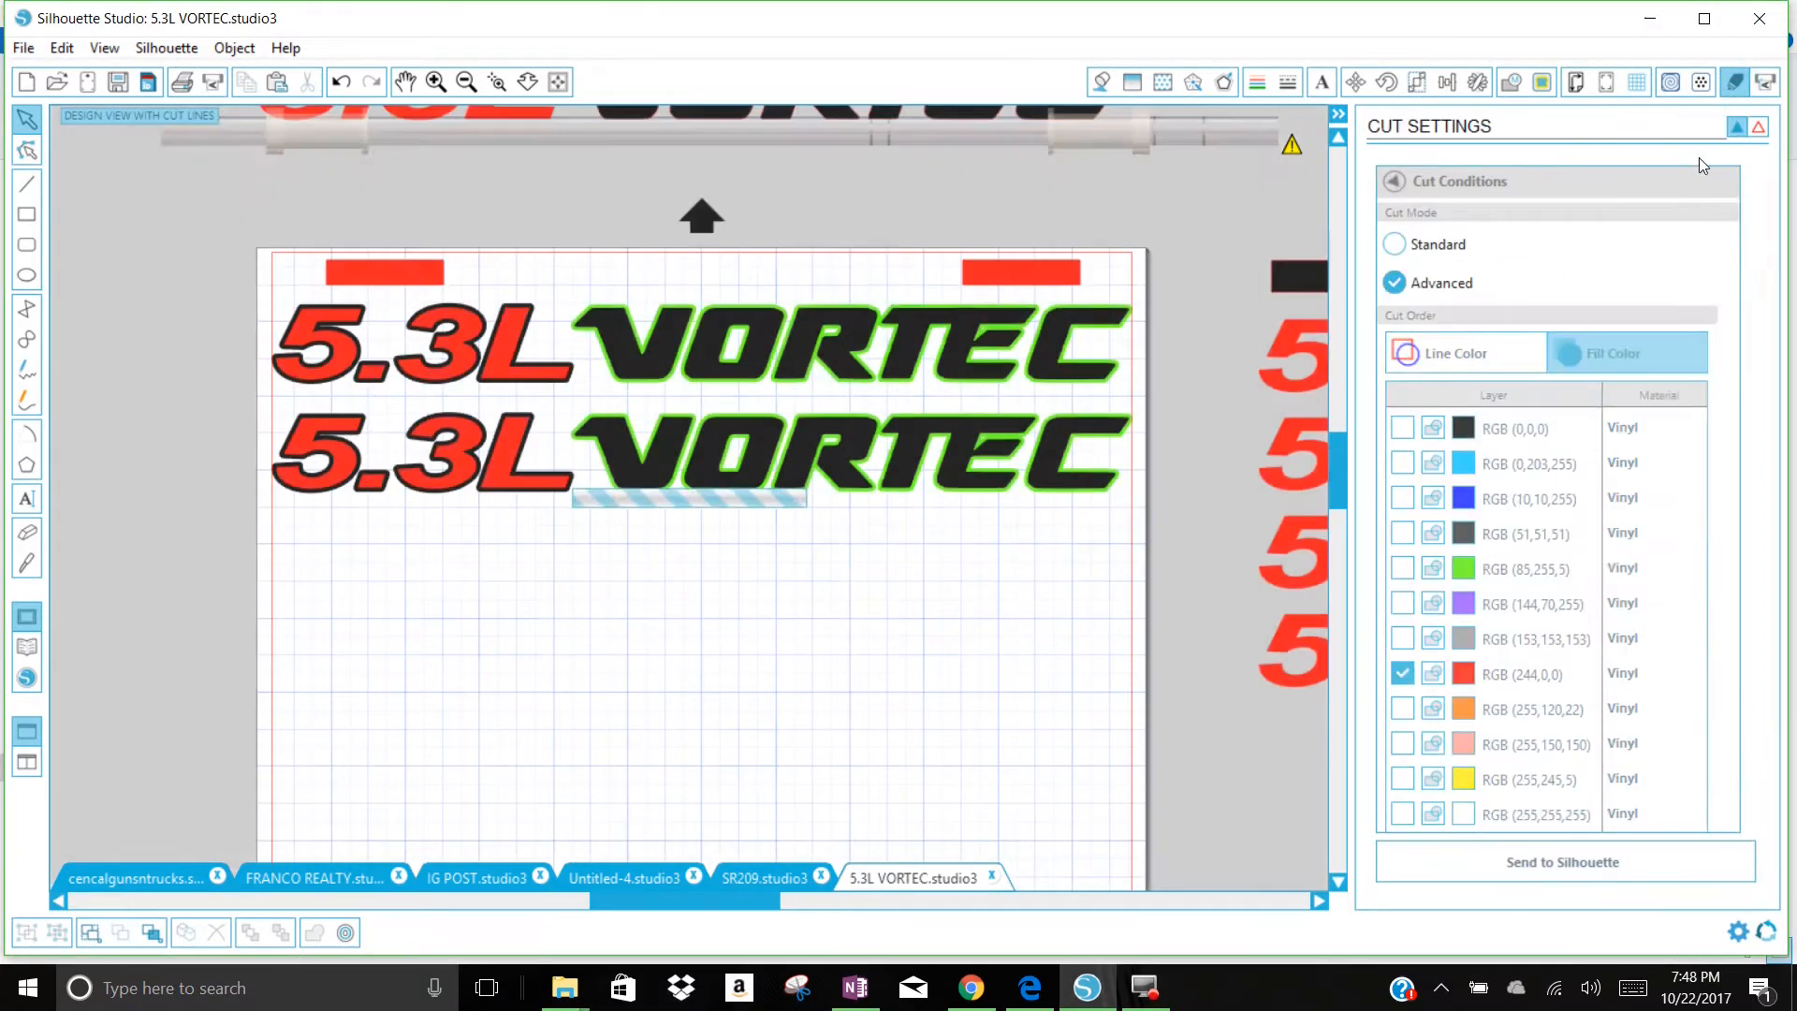
pyautogui.click(1640, 356)
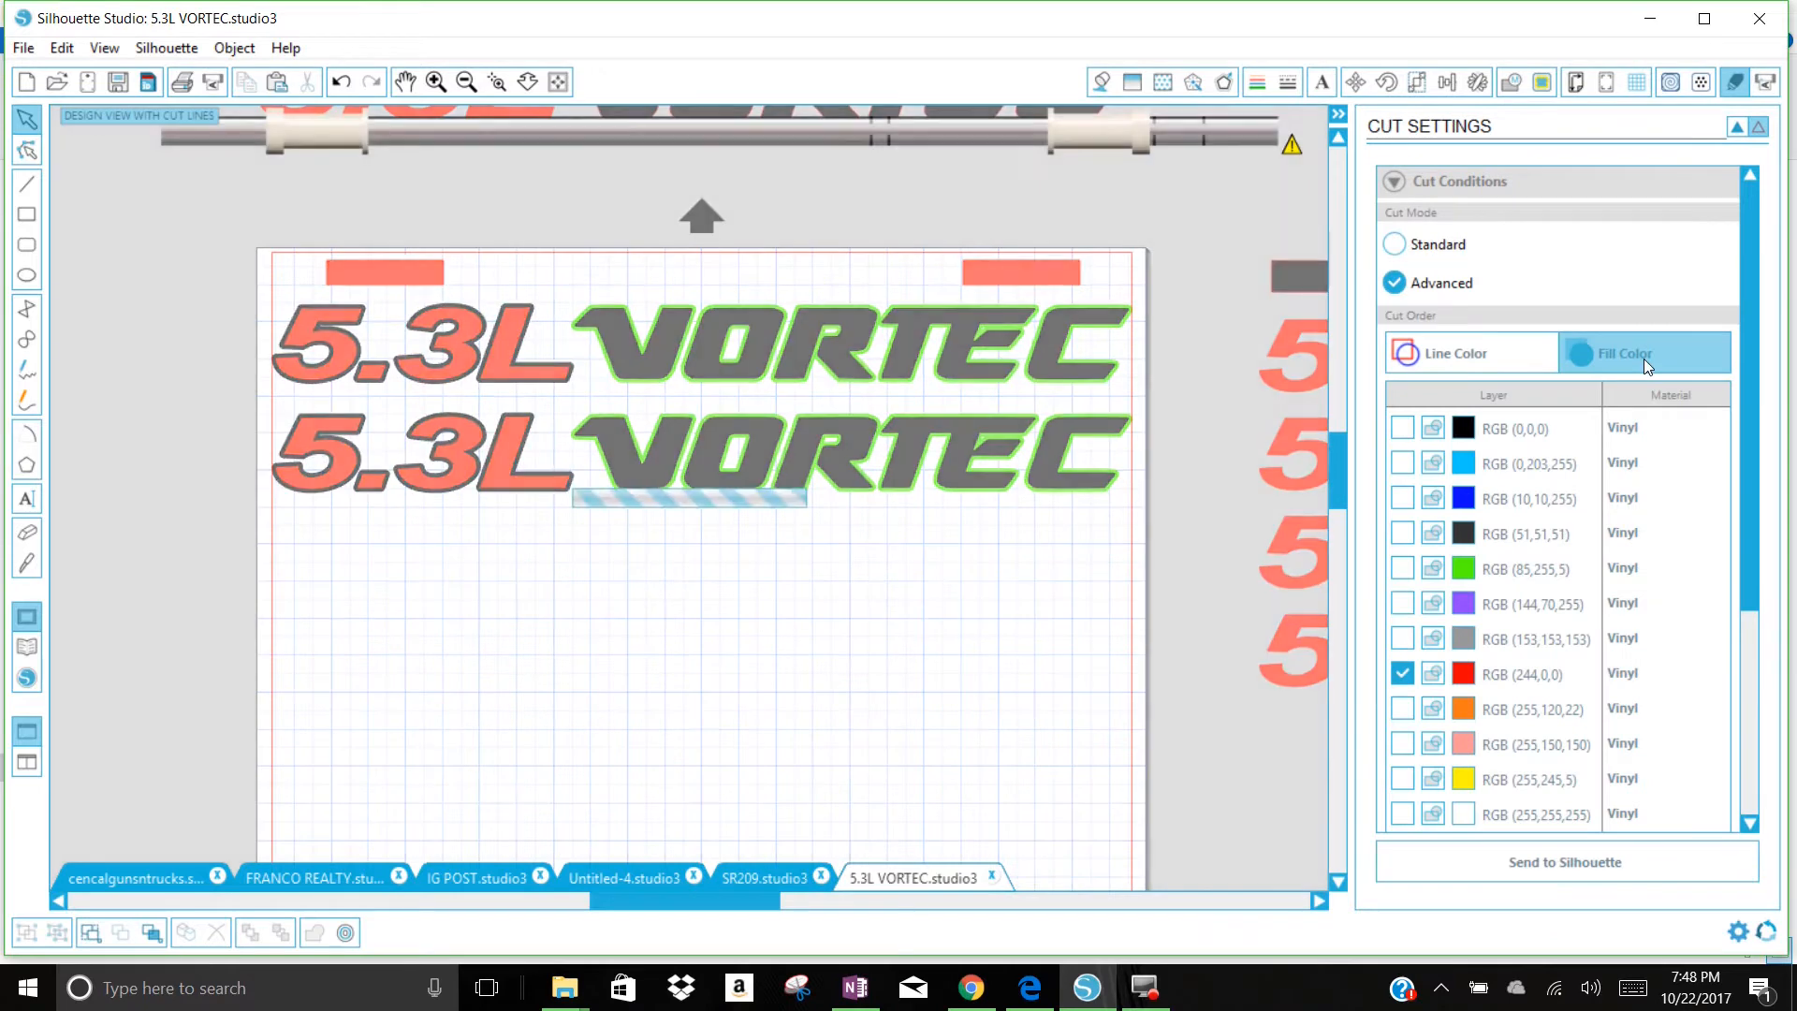
pyautogui.click(1402, 673)
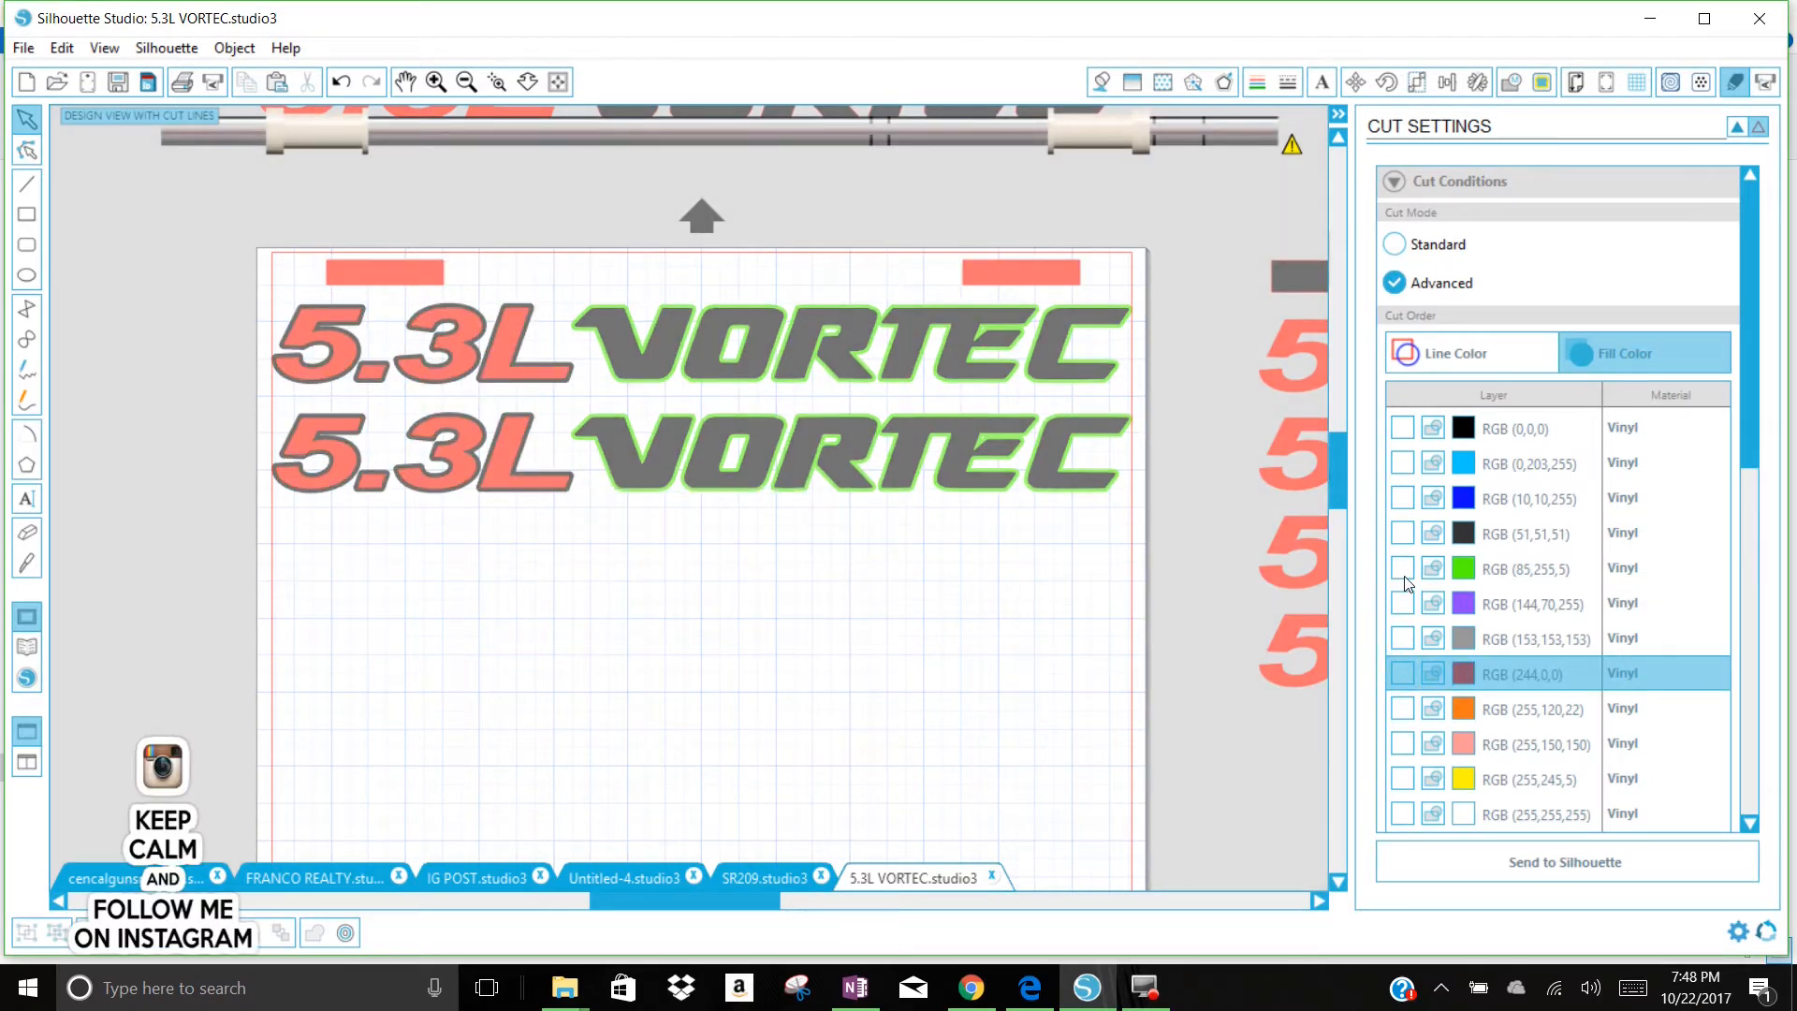
pyautogui.click(1404, 575)
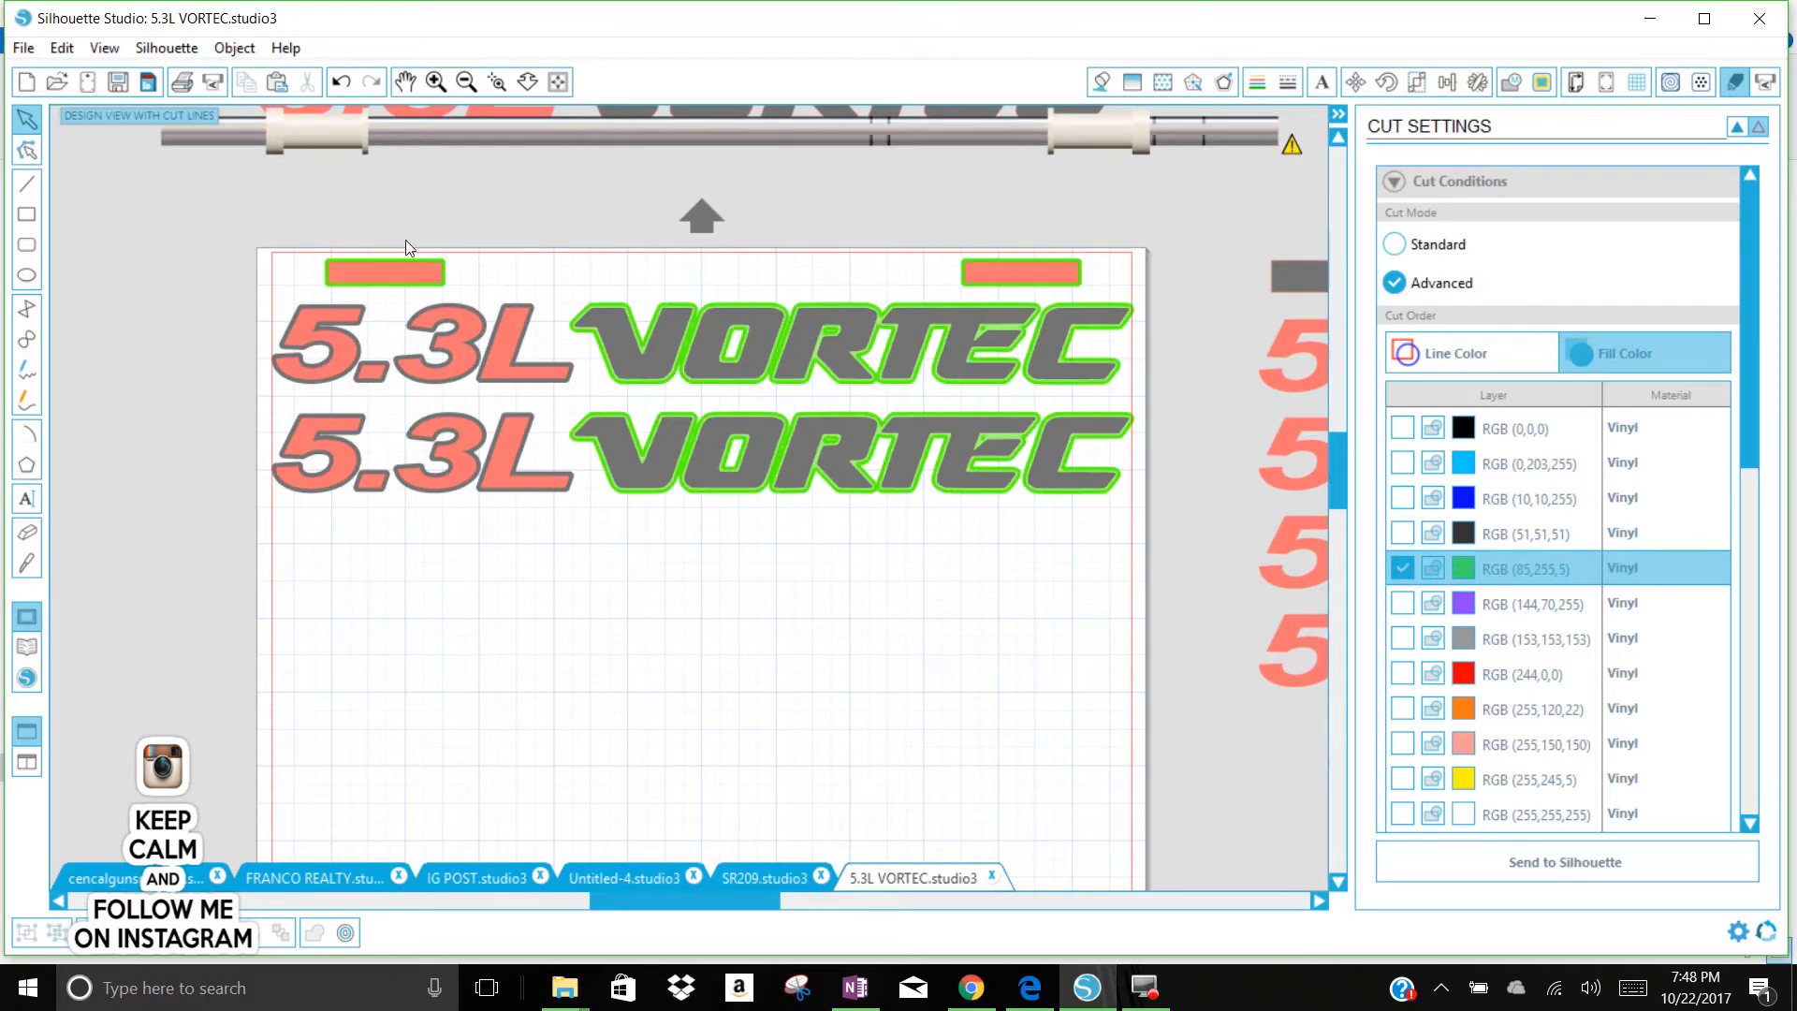
pyautogui.click(1613, 863)
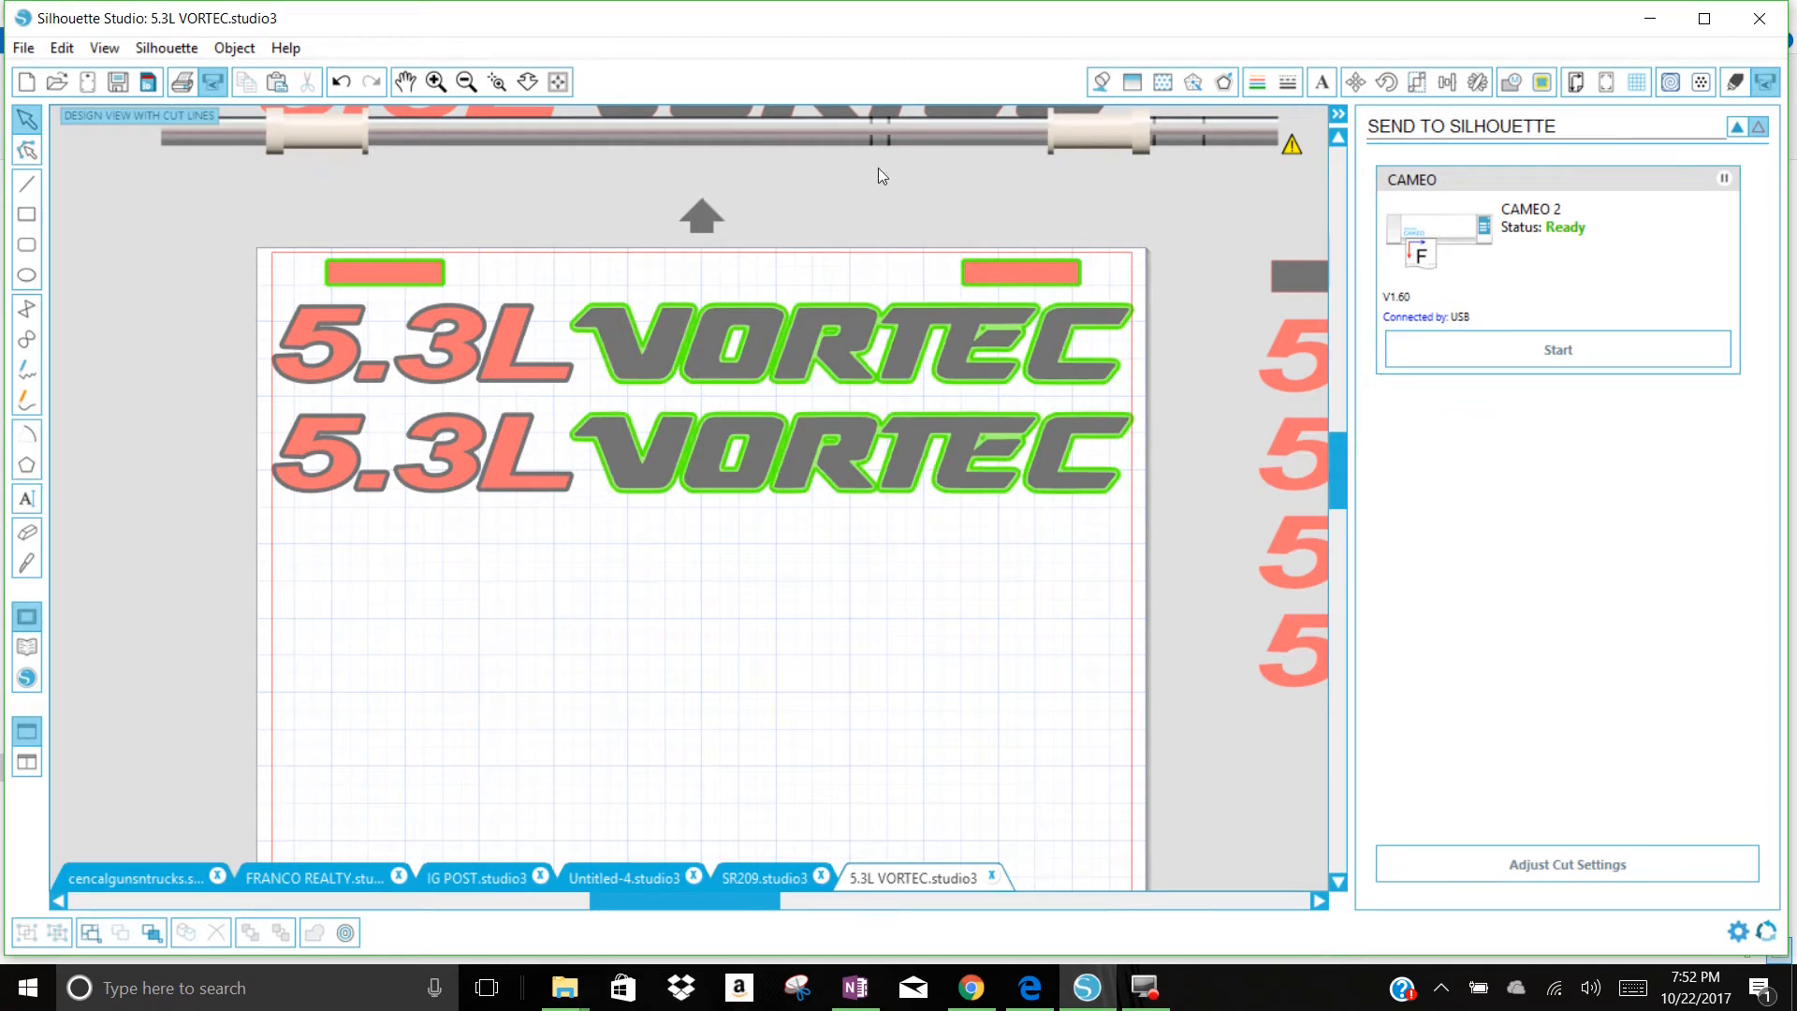
# Step: Enable cutting for only the black fill color RGB (0,0,0) instead of green and send that layer to the cutter
pyautogui.click(1722, 84)
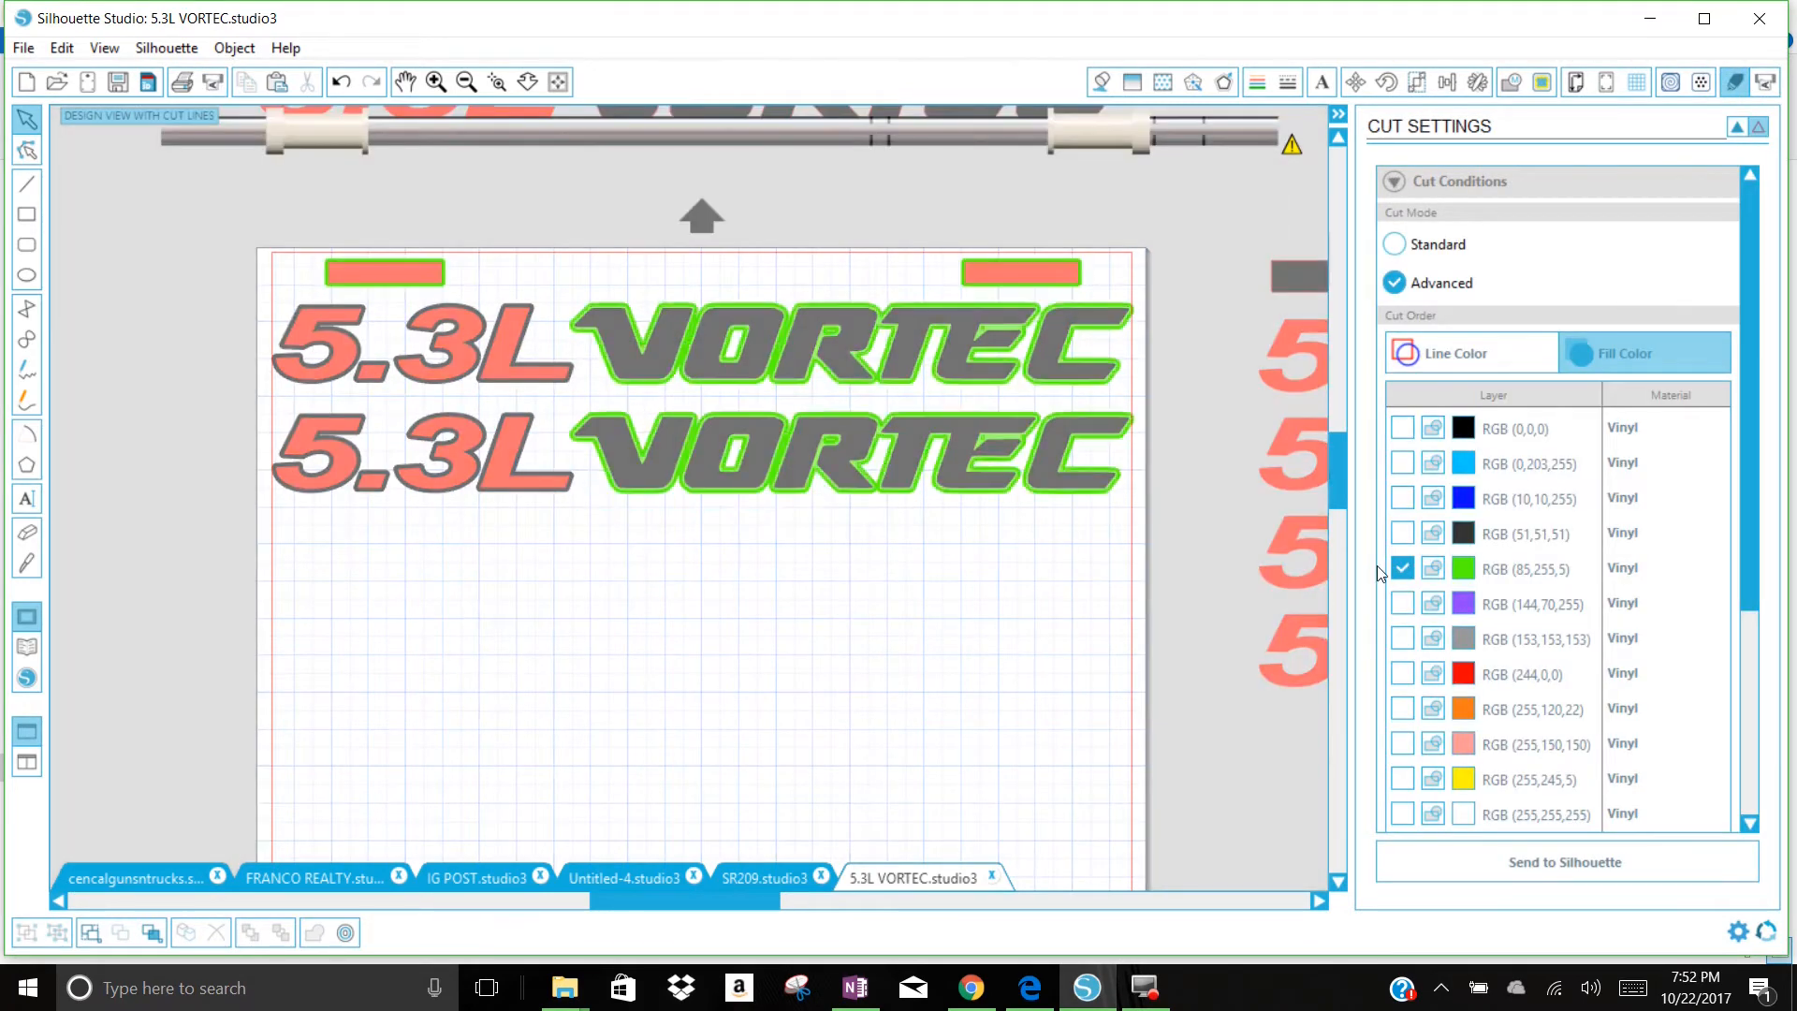
pyautogui.click(1402, 429)
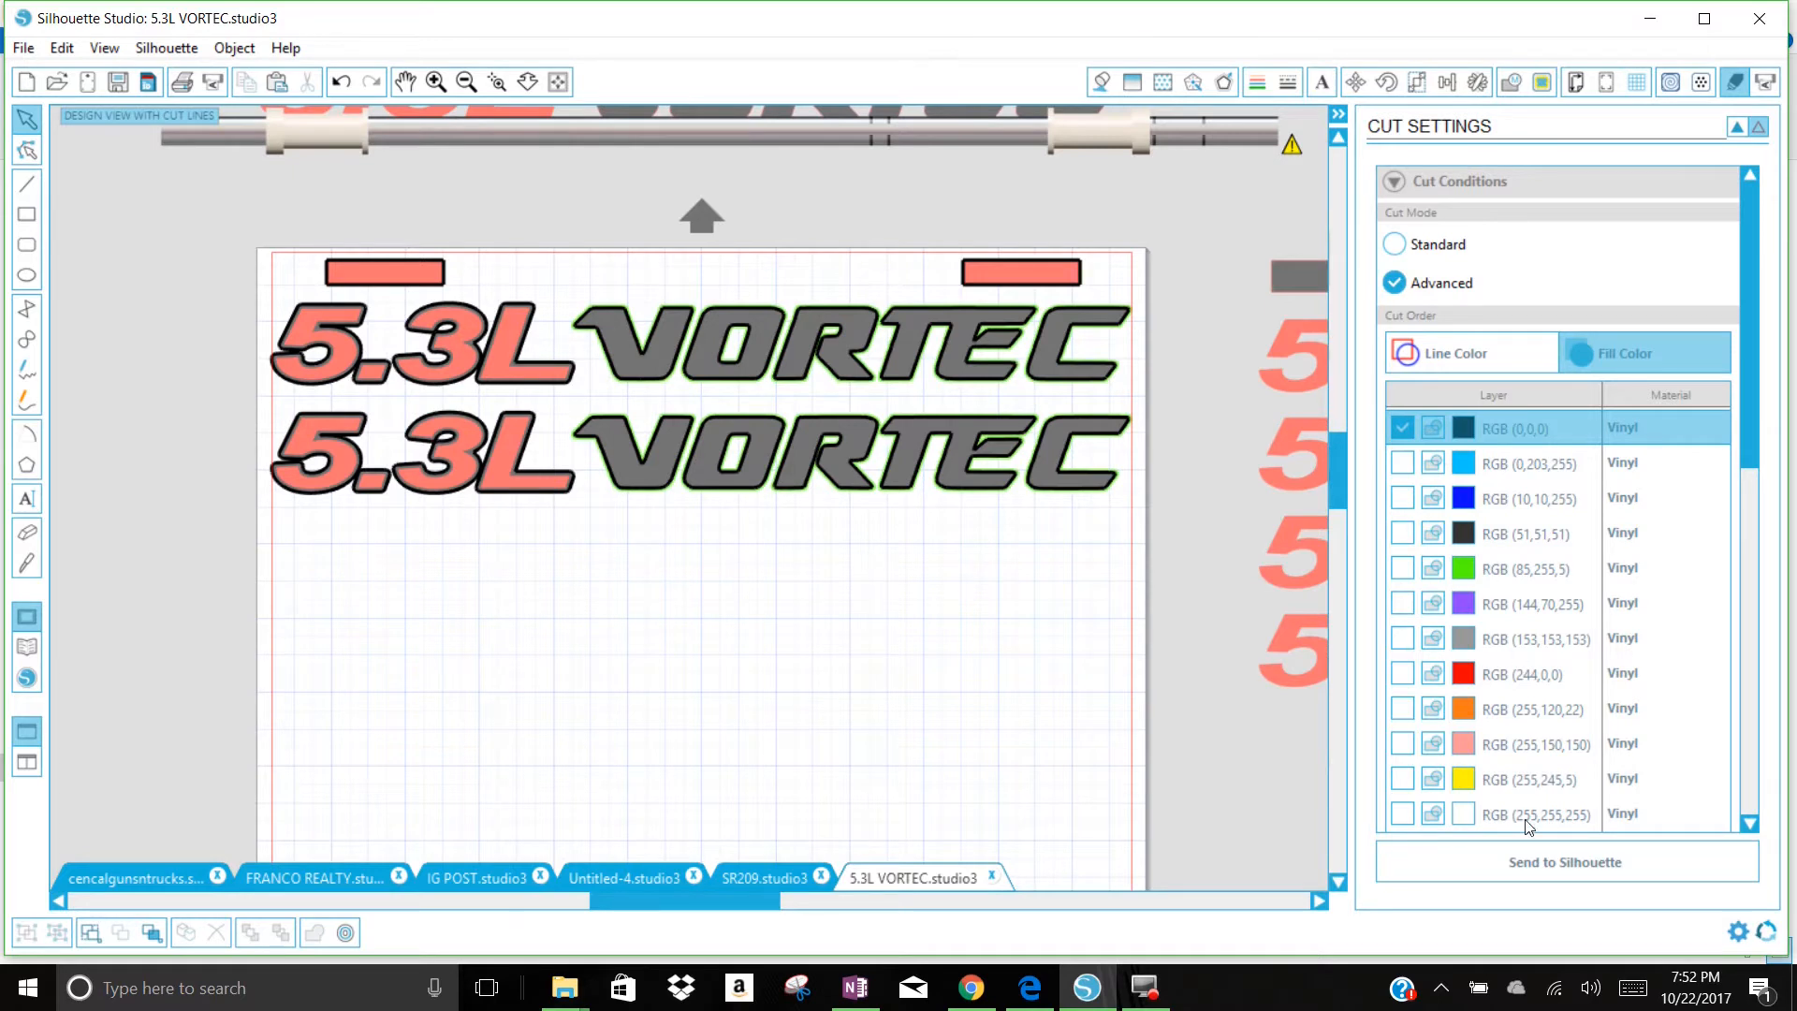
pyautogui.click(1518, 863)
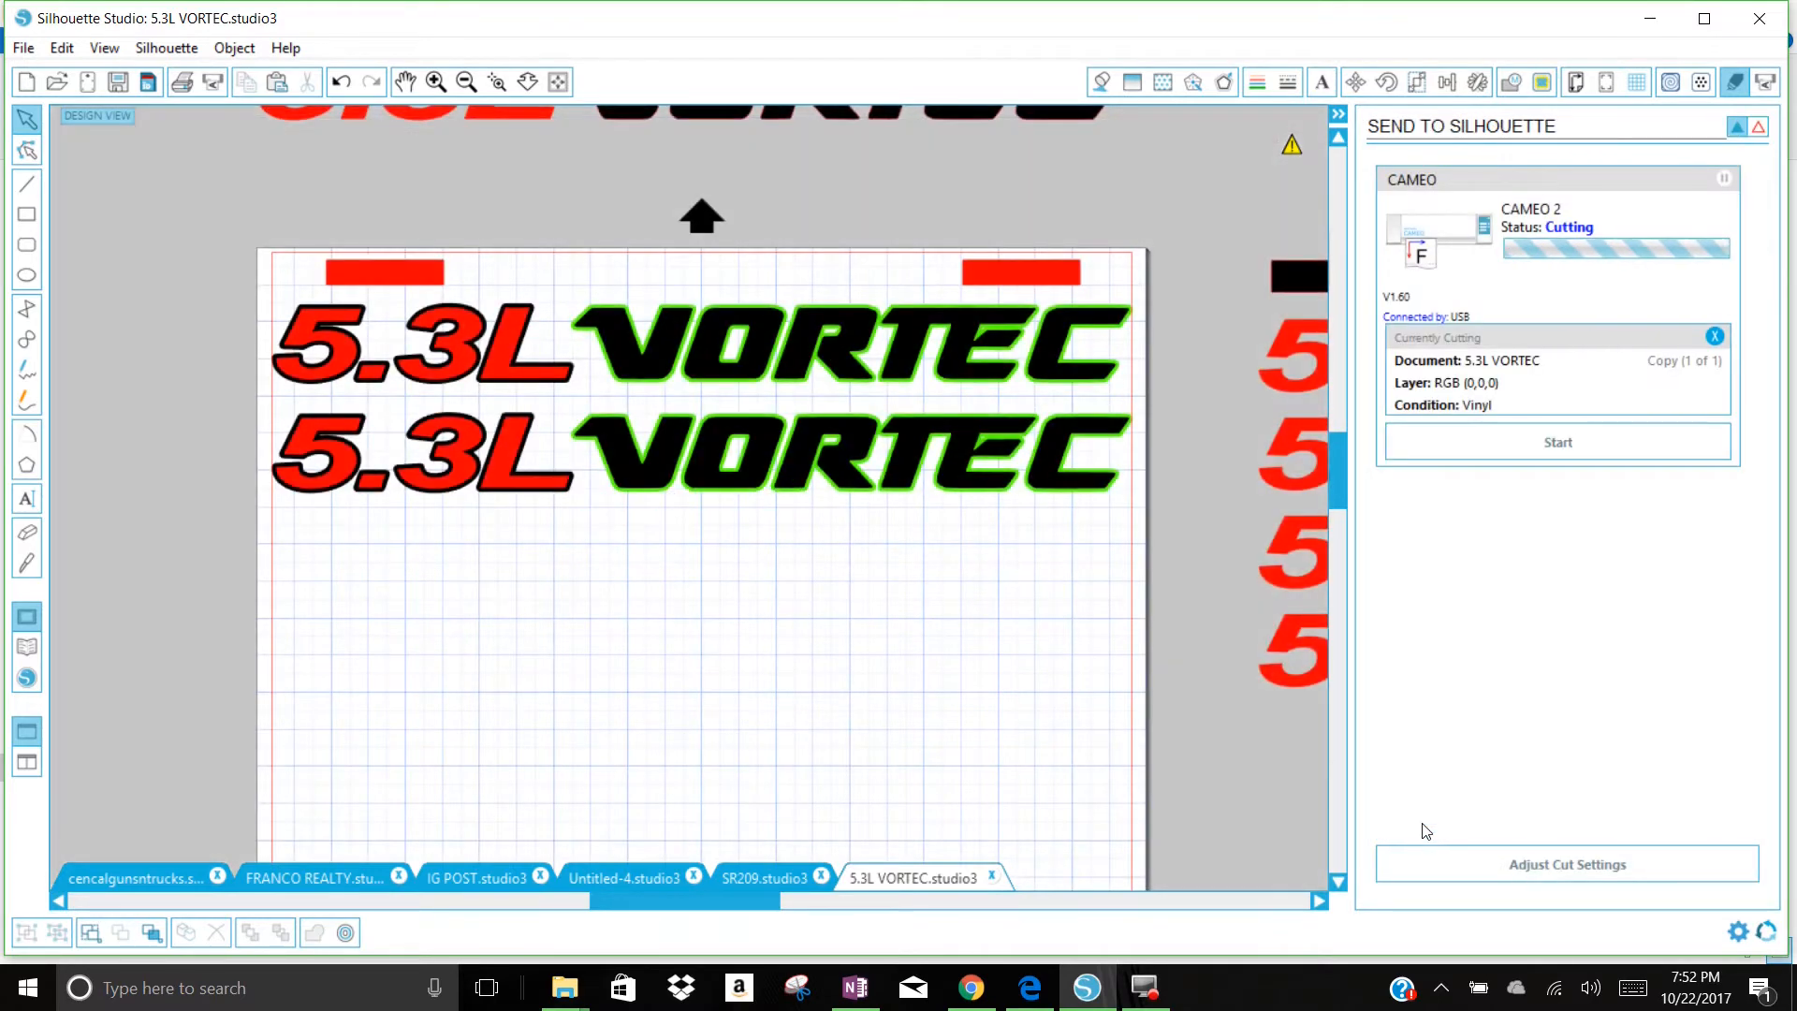